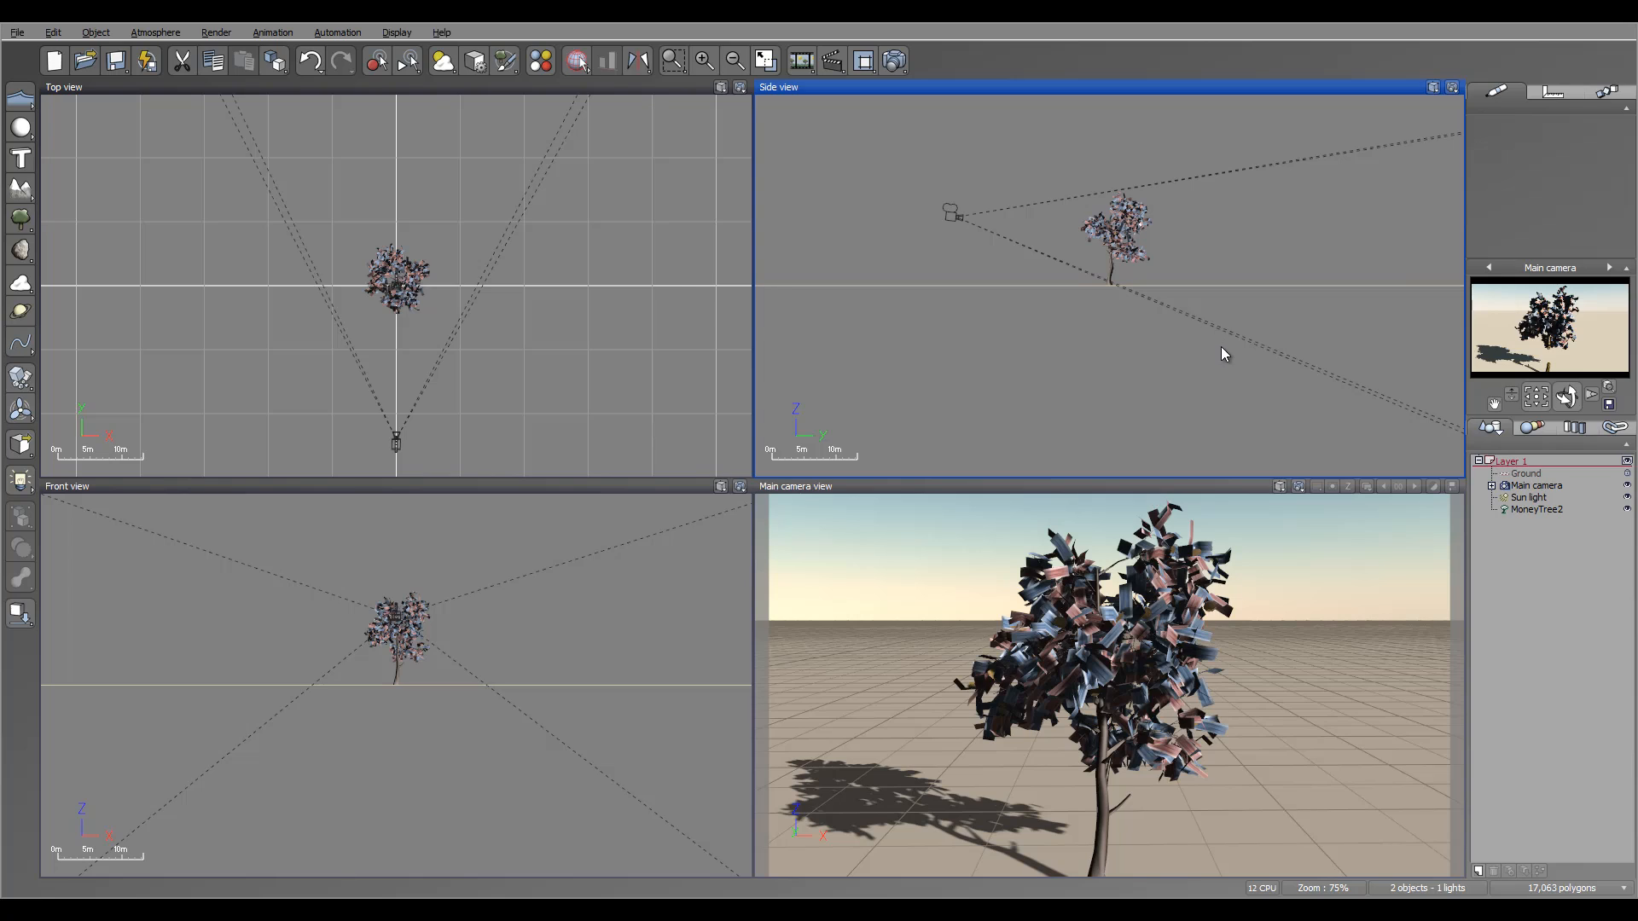
# Recentre the side view on the tree and open MoneyTree2's plant settings.
pyautogui.click(1184, 351)
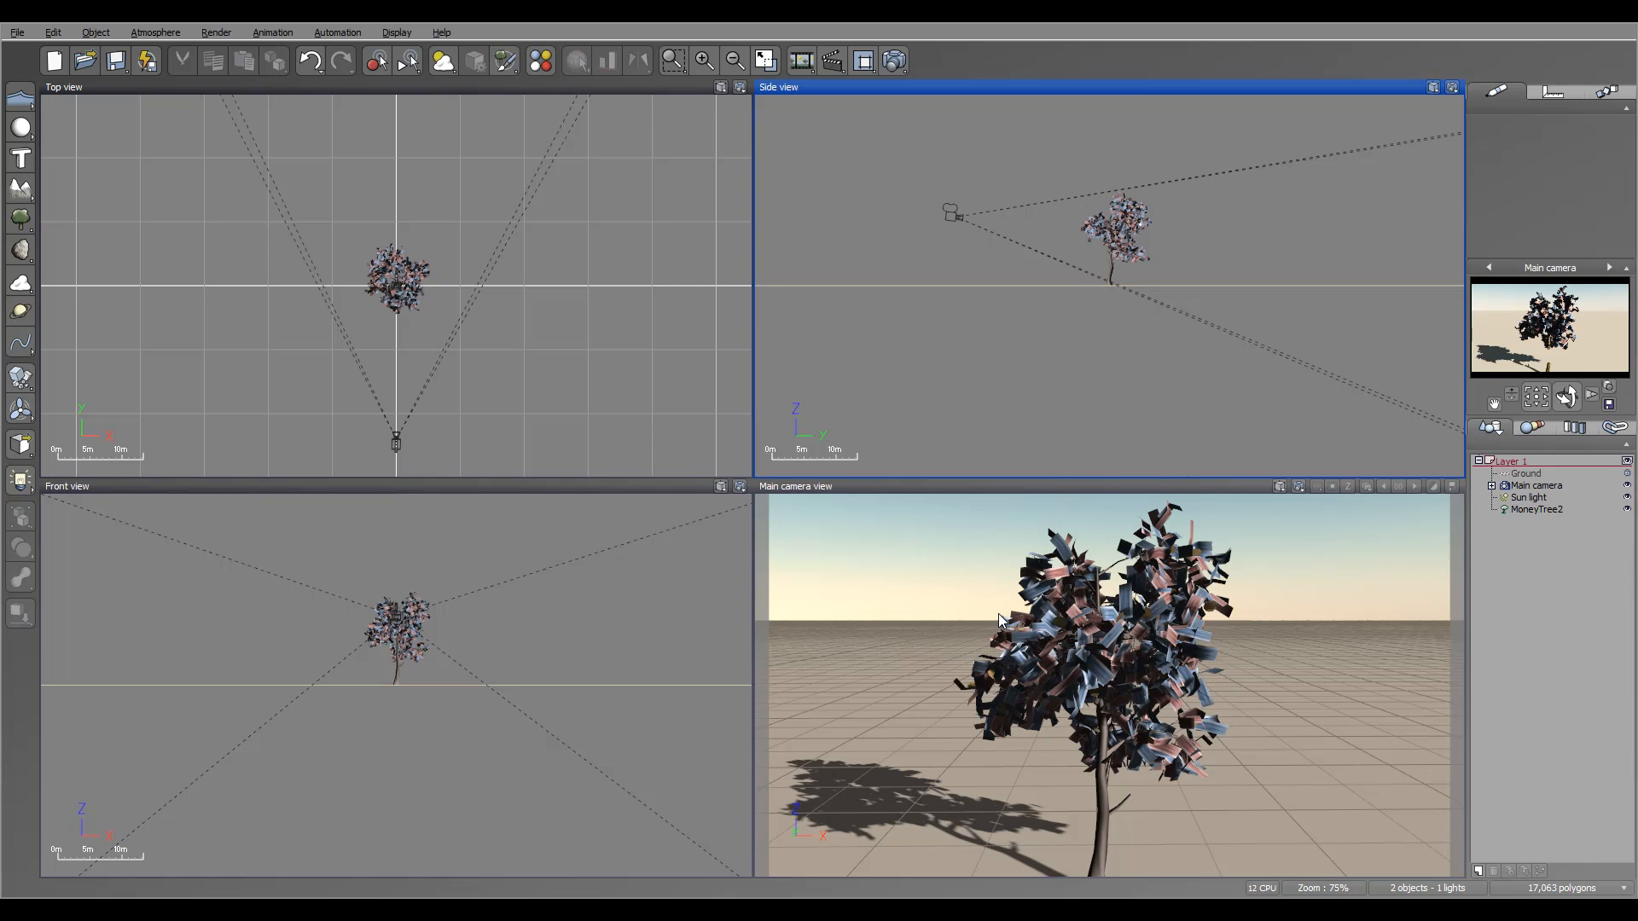
pyautogui.moveTo(1201, 240); pyautogui.dragTo(1253, 249, button='right')
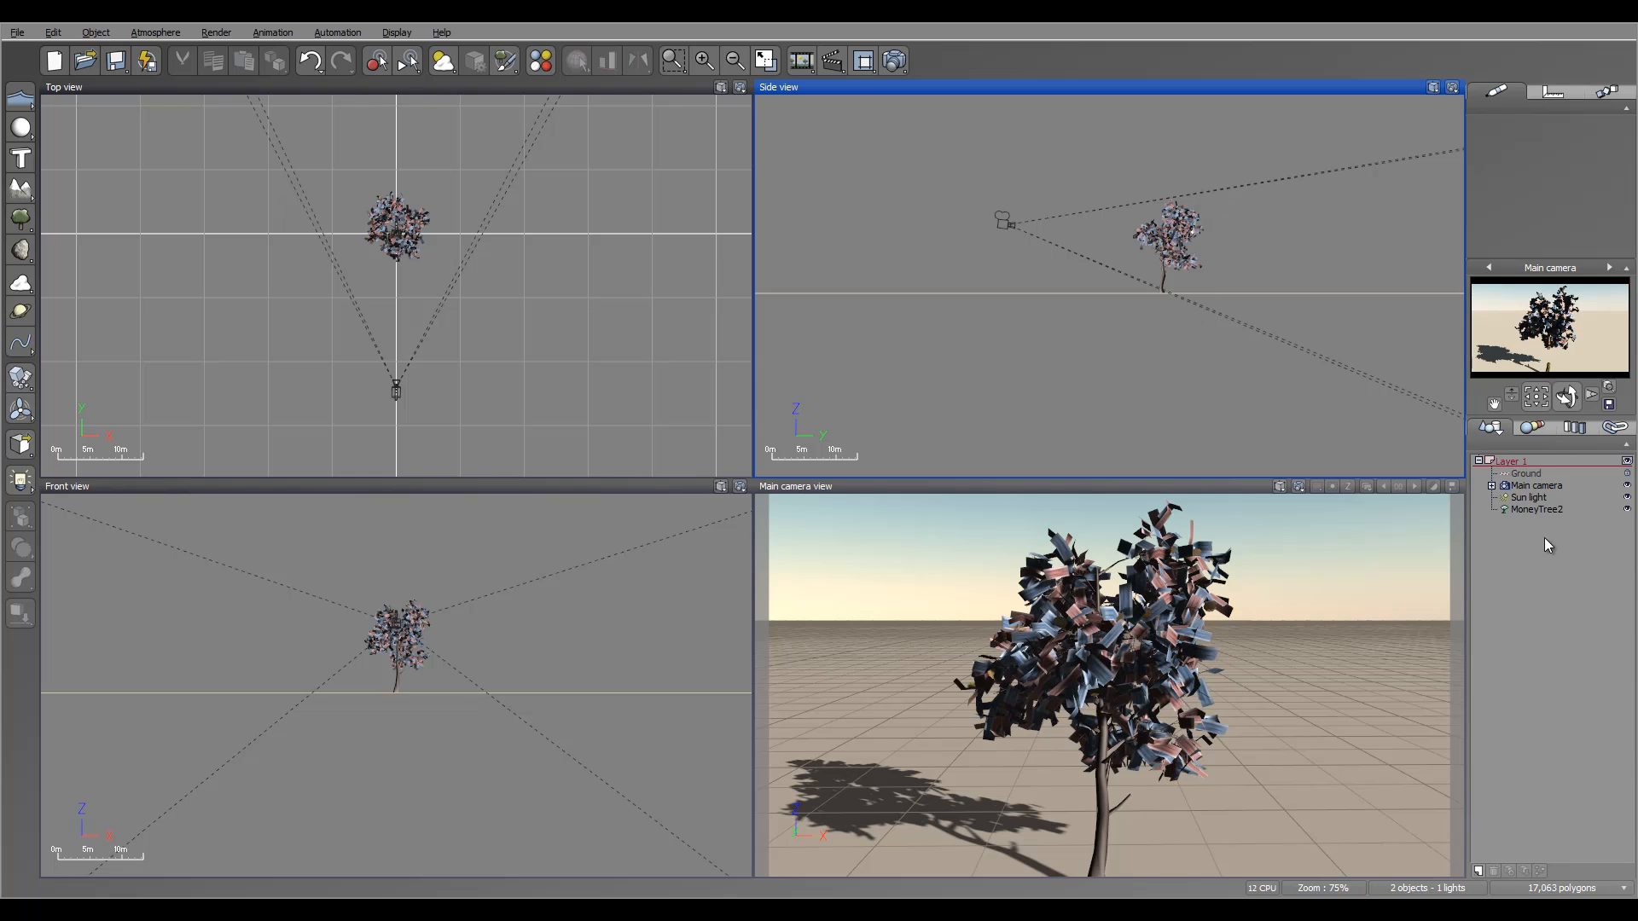
pyautogui.doubleClick(1534, 508)
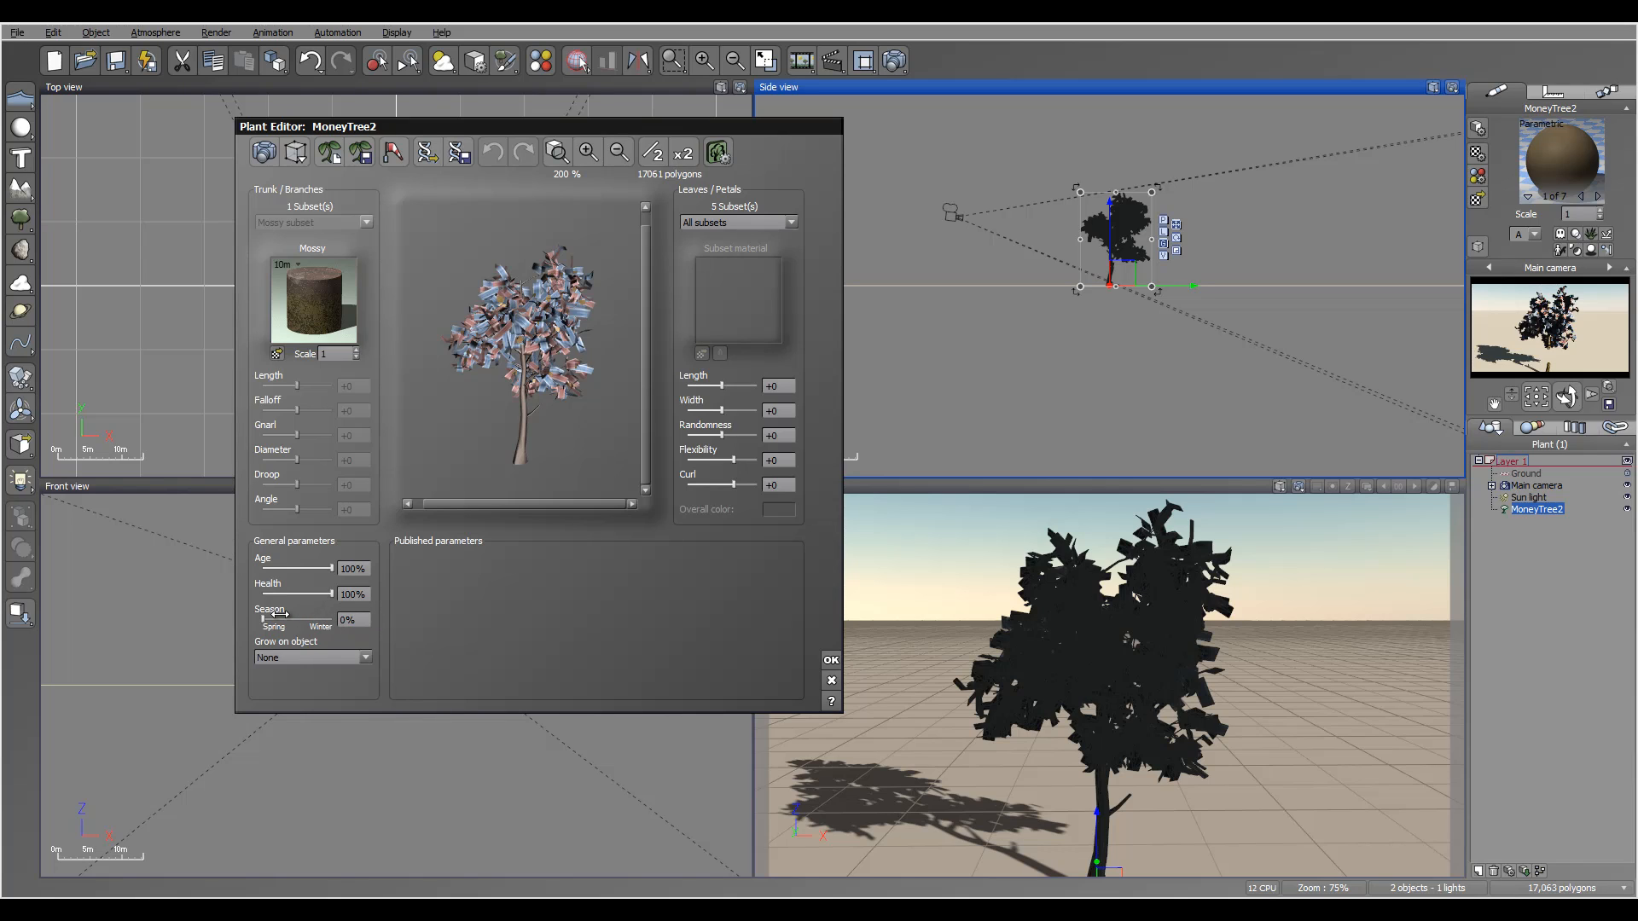
# Preview the tree at a later season and at ages of 81%, 43% and 11%.
pyautogui.moveTo(276, 618); pyautogui.dragTo(230, 622)
pyautogui.moveTo(323, 565); pyautogui.dragTo(244, 563)
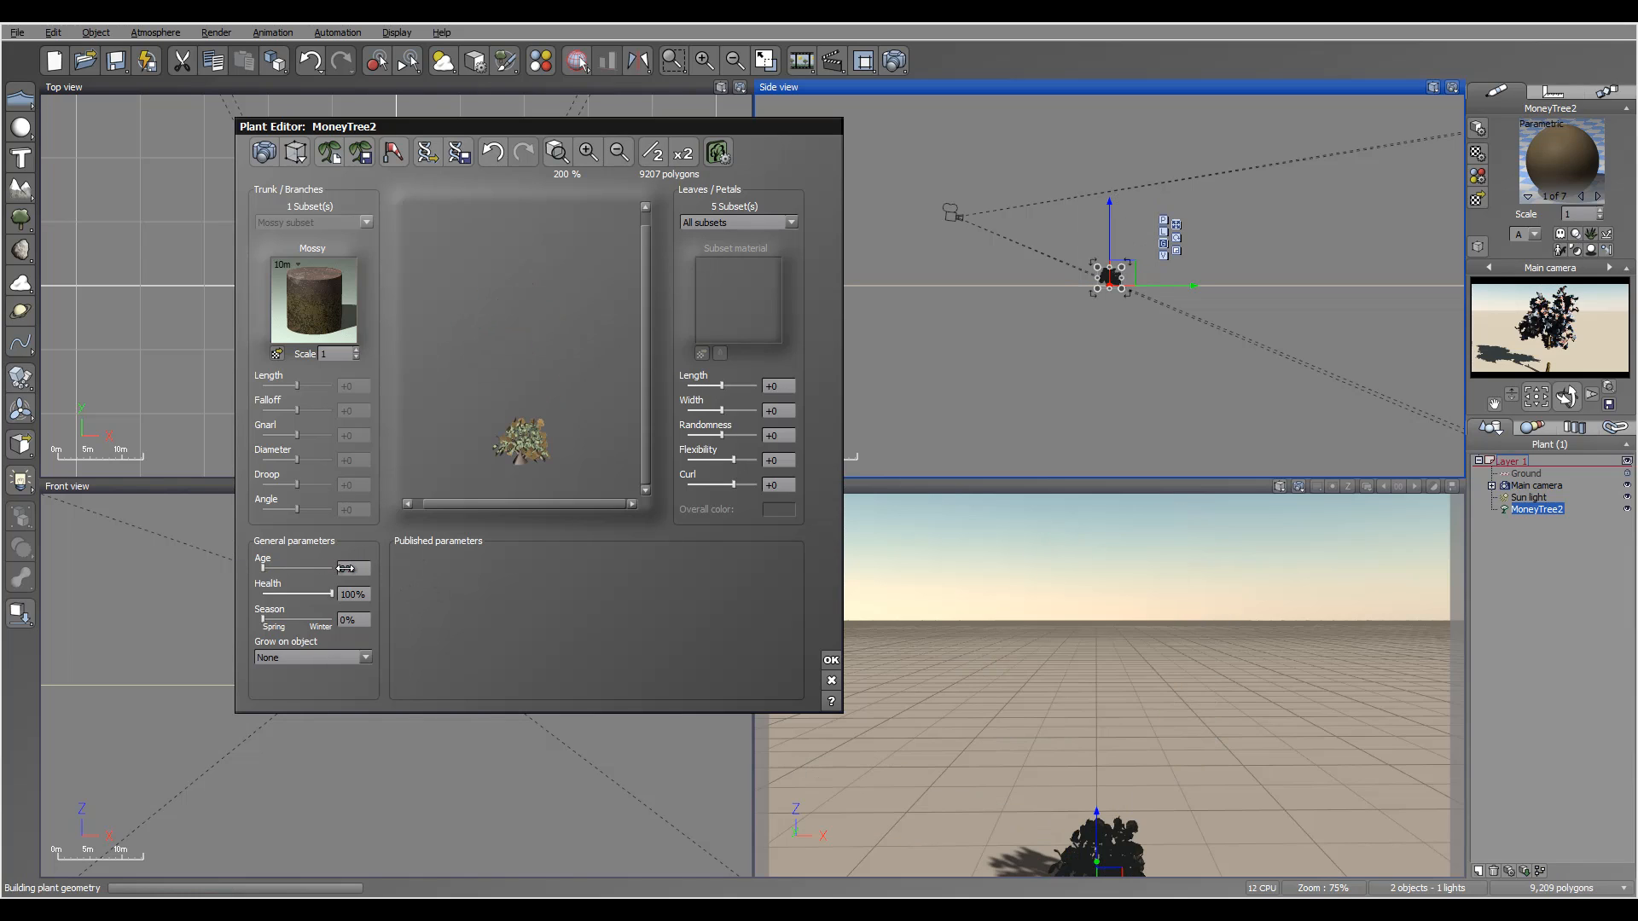
pyautogui.moveTo(345, 568); pyautogui.dragTo(346, 569)
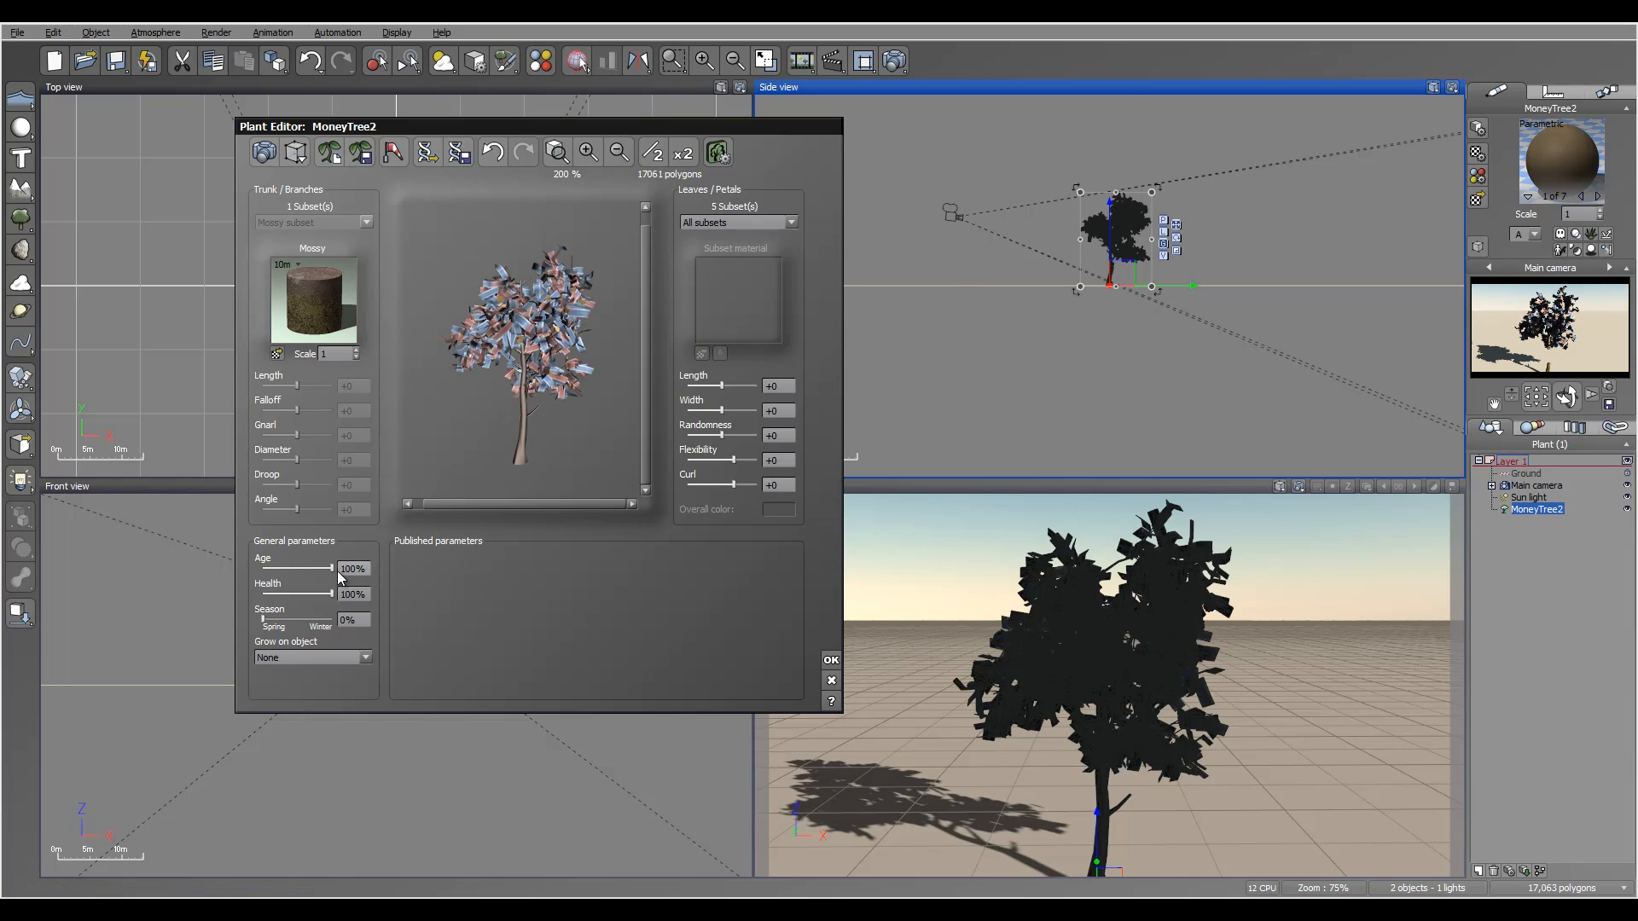
pyautogui.moveTo(332, 568); pyautogui.dragTo(304, 568)
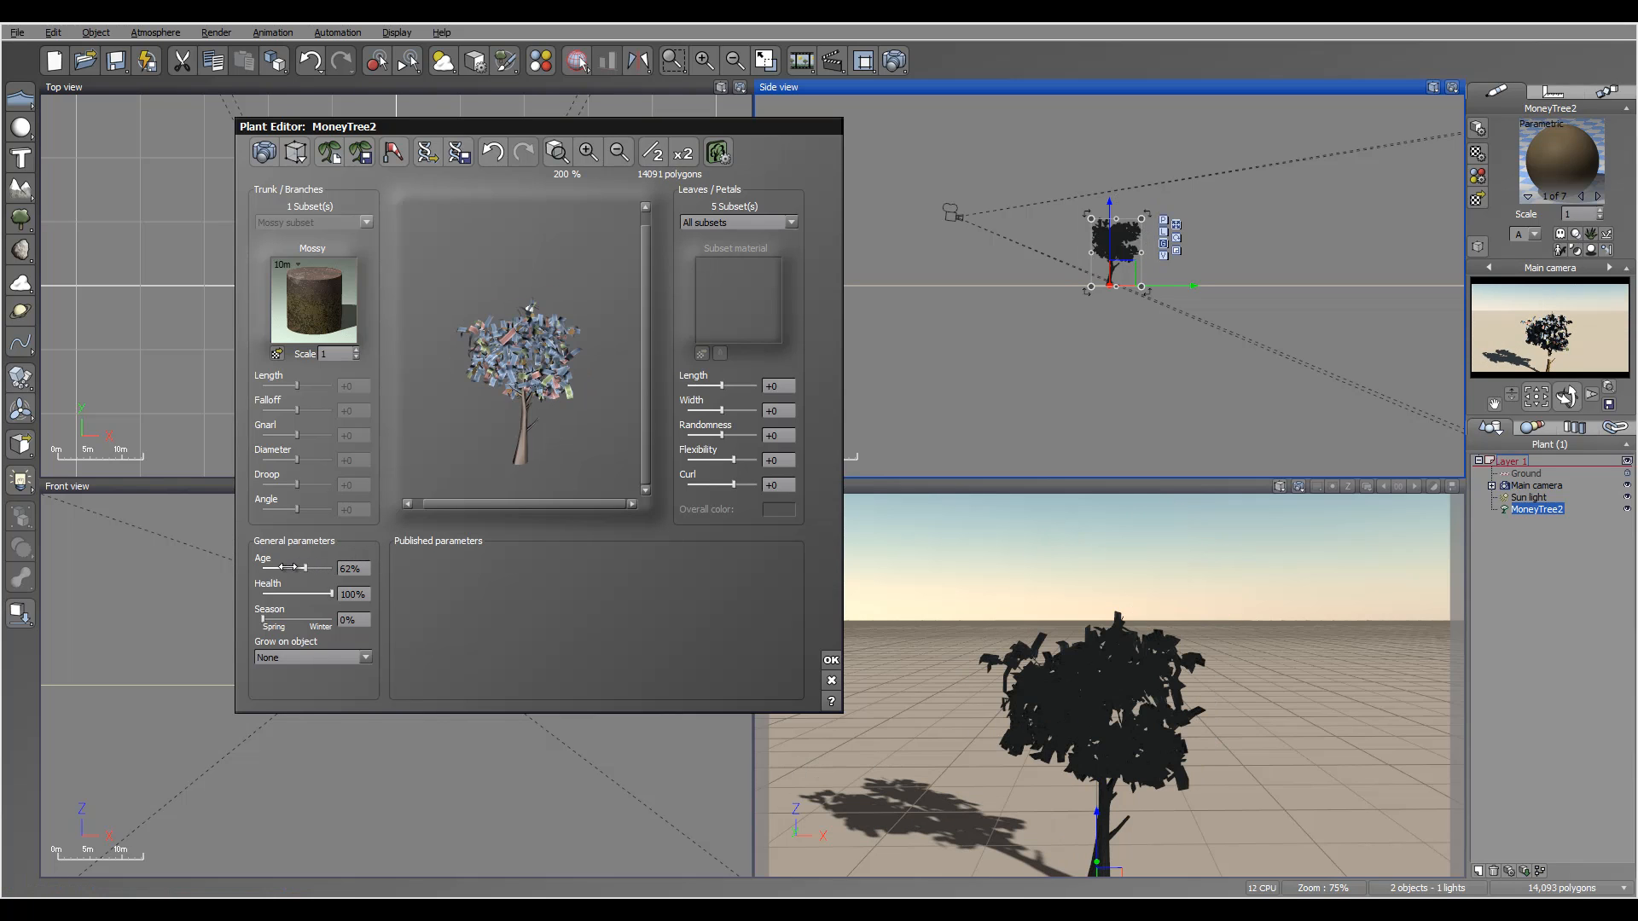
pyautogui.moveTo(287, 568); pyautogui.dragTo(292, 568)
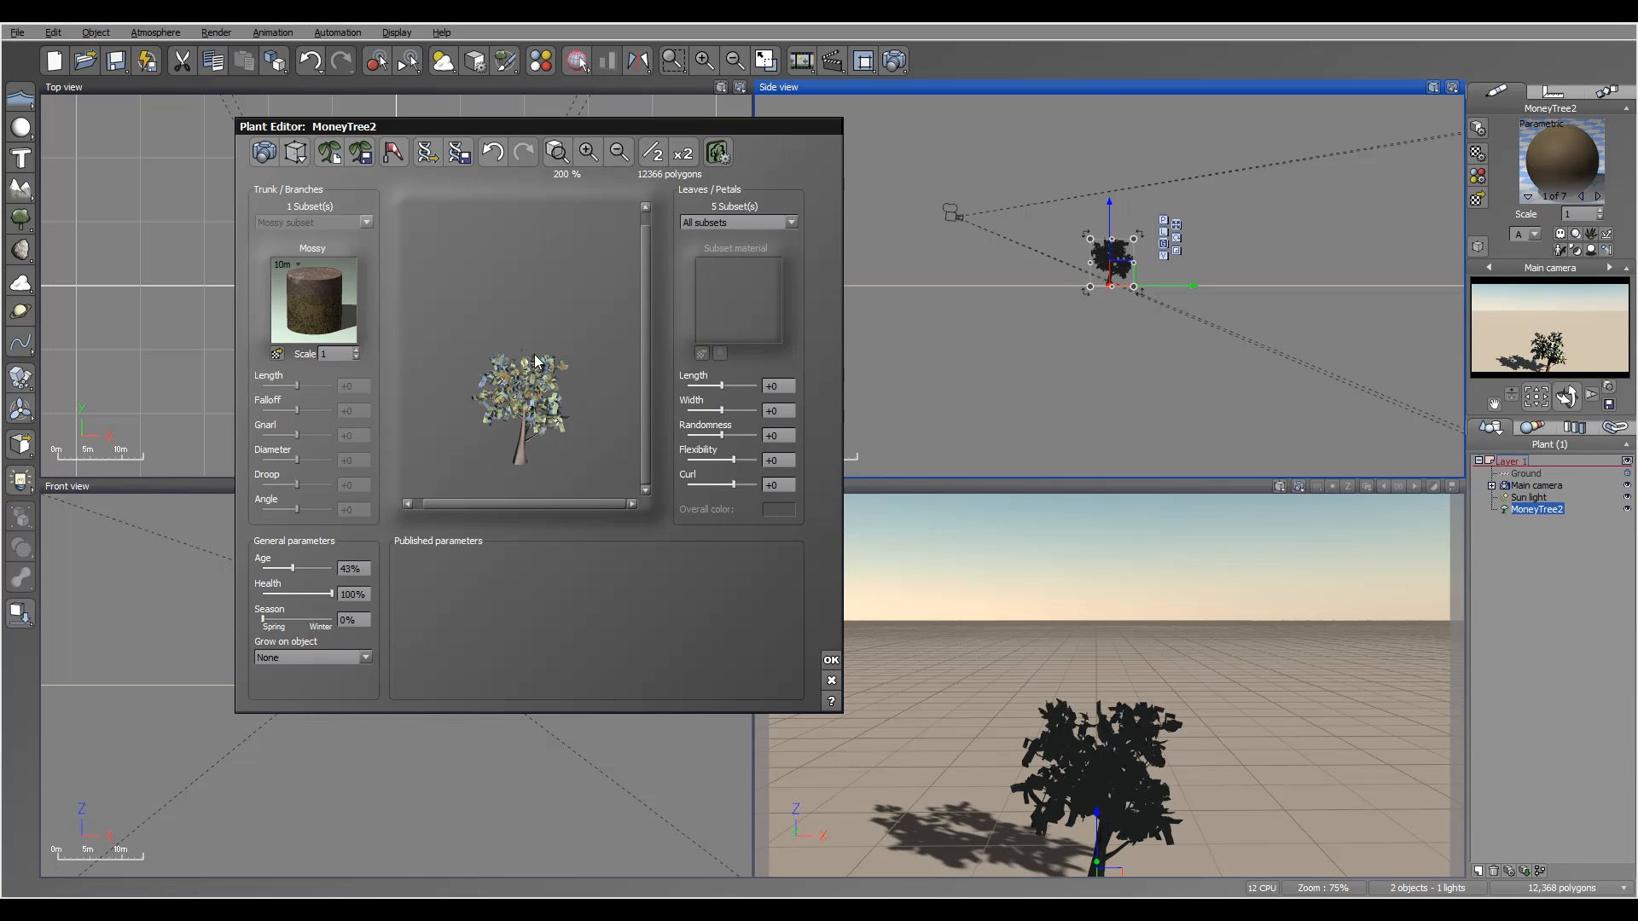
pyautogui.moveTo(292, 568)
pyautogui.mouseDown()
pyautogui.moveTo(339, 566)
pyautogui.moveTo(326, 593)
pyautogui.moveTo(265, 593)
pyautogui.mouseUp()
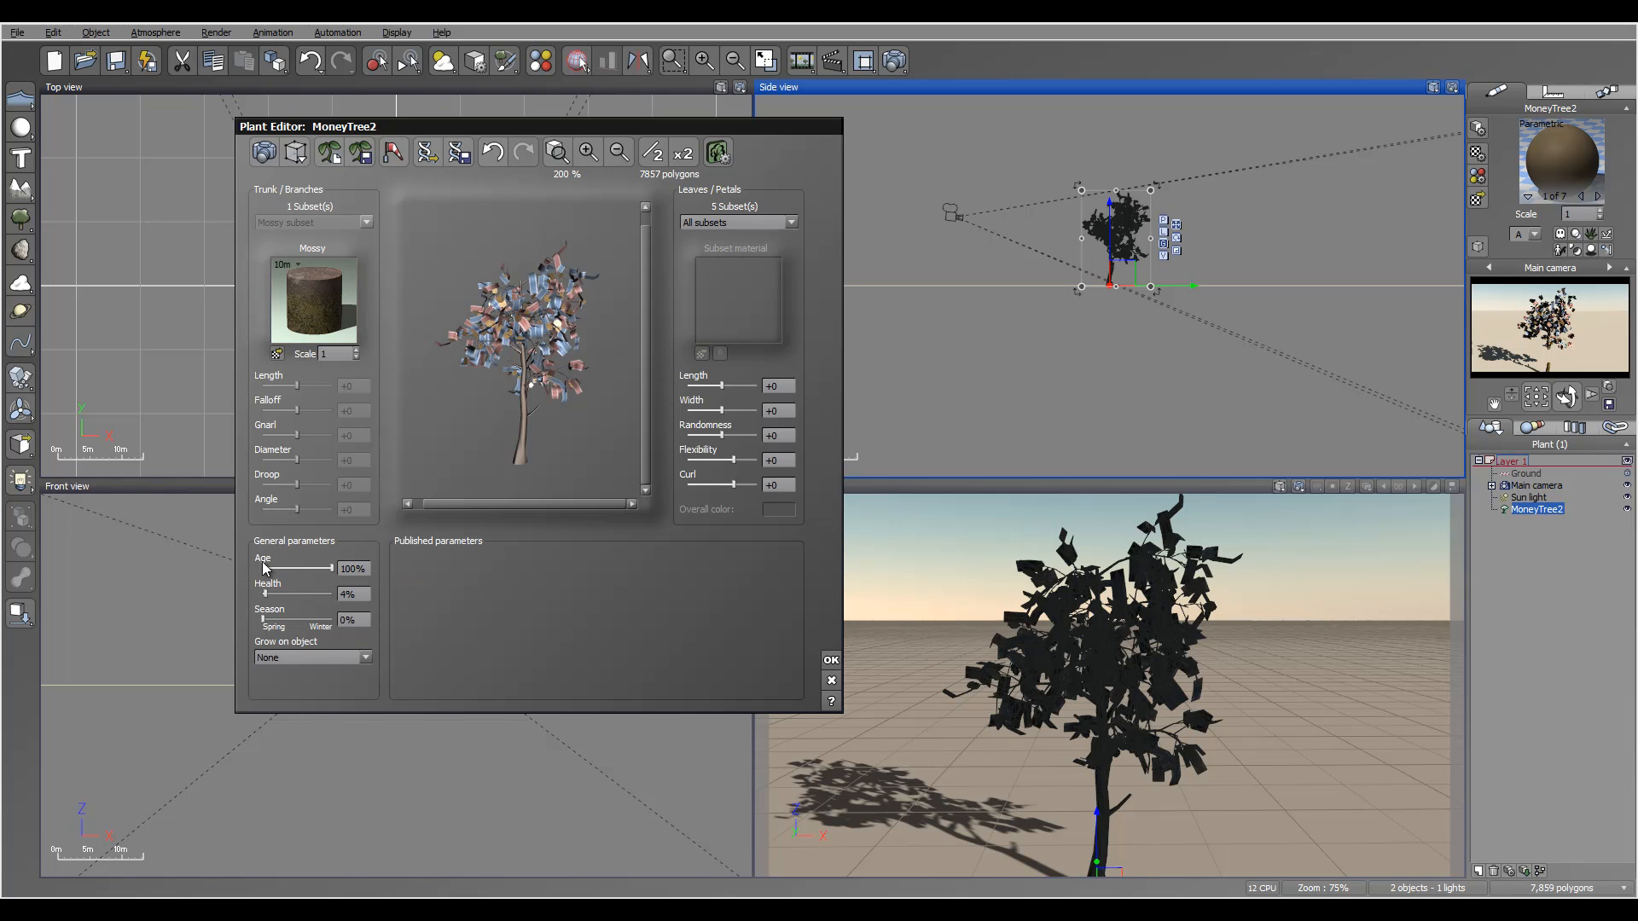
# Restore the plant to 100%, close the settings, and select the Sub Brench node.
pyautogui.click(340, 572)
pyautogui.moveTo(266, 594); pyautogui.dragTo(356, 600)
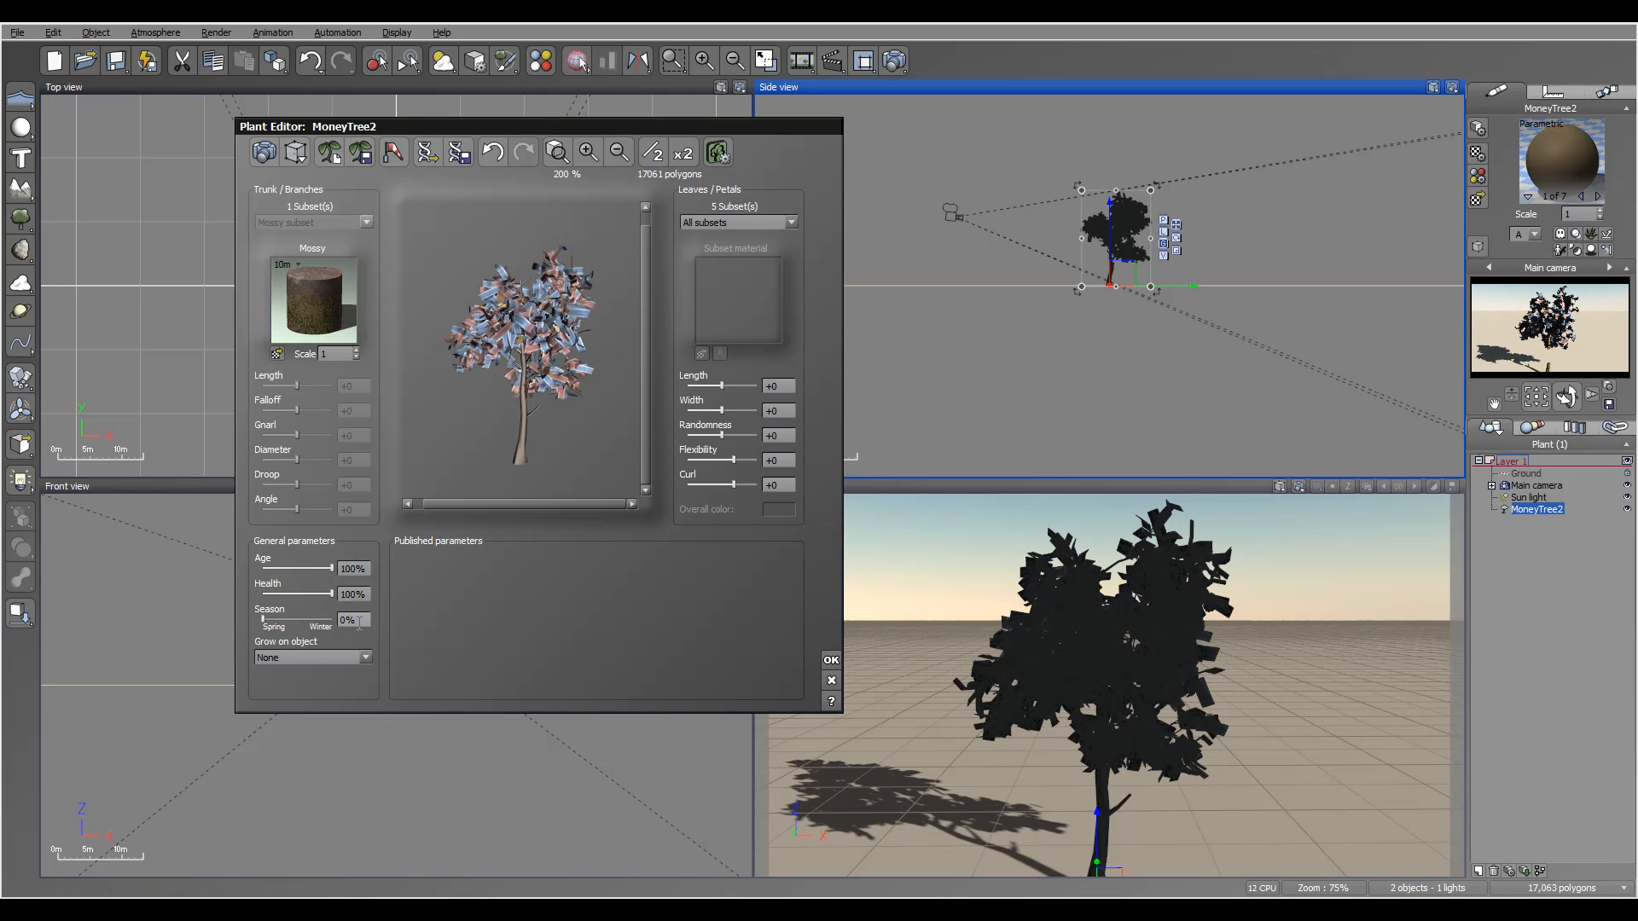
pyautogui.click(830, 662)
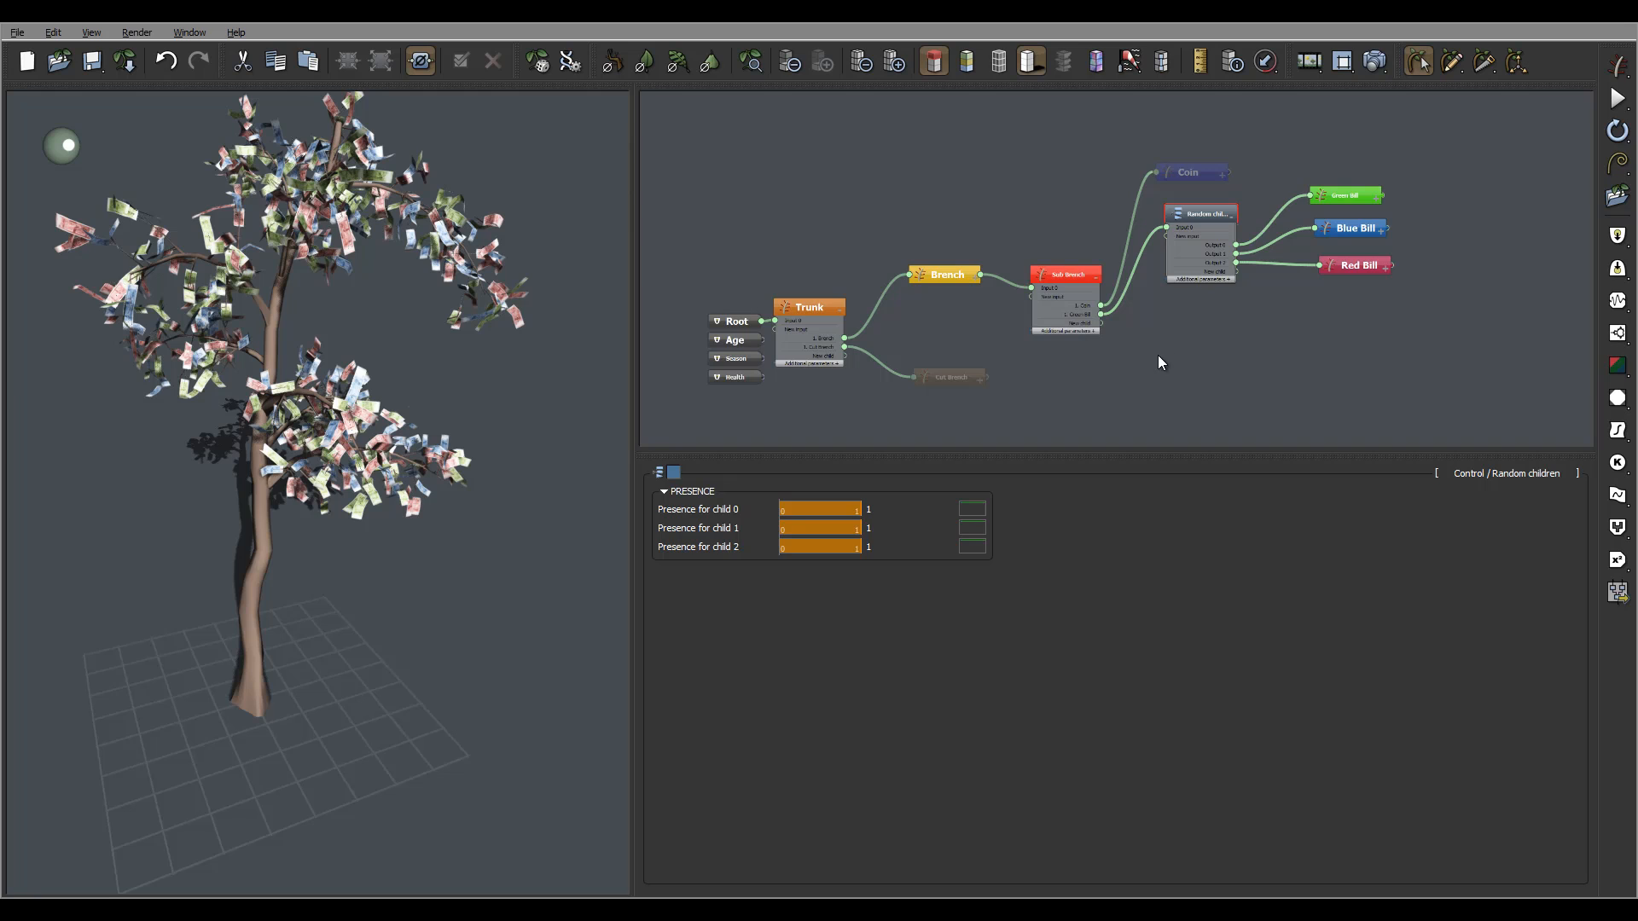
pyautogui.click(1061, 273)
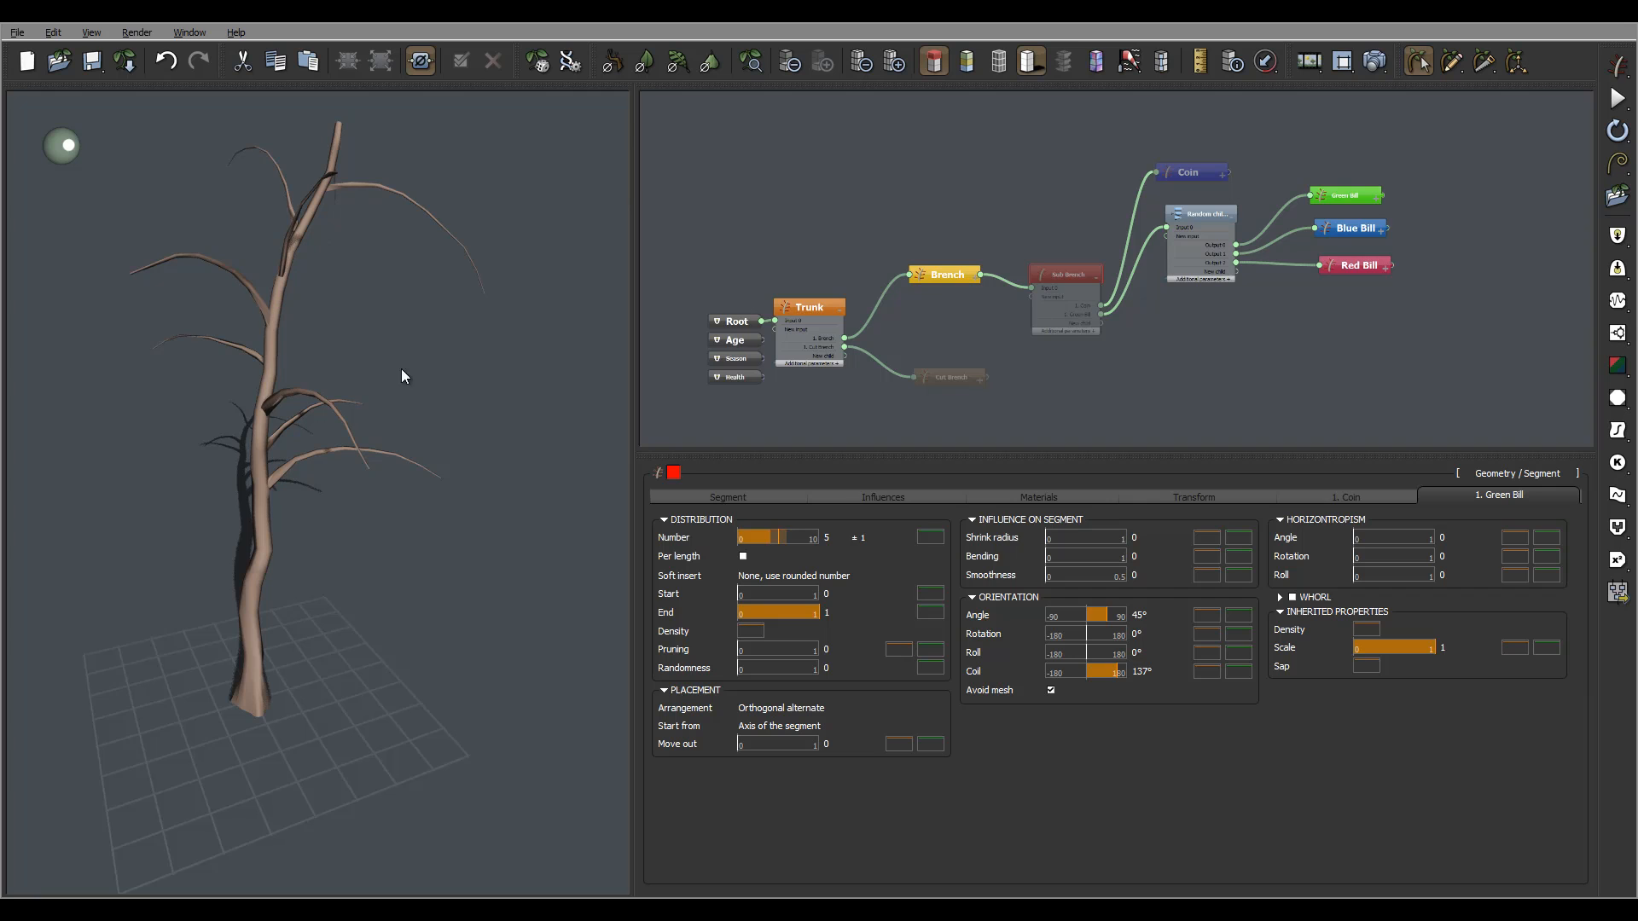
# Spread out the Trunk, Brench and Cut Brench nodes in the graph.
pyautogui.moveTo(802, 242); pyautogui.dragTo(916, 206, button='middle')
pyautogui.moveTo(395, 331)
pyautogui.mouseDown(button='middle')
pyautogui.moveTo(459, 340)
pyautogui.moveTo(380, 307)
pyautogui.mouseUp(button='middle')
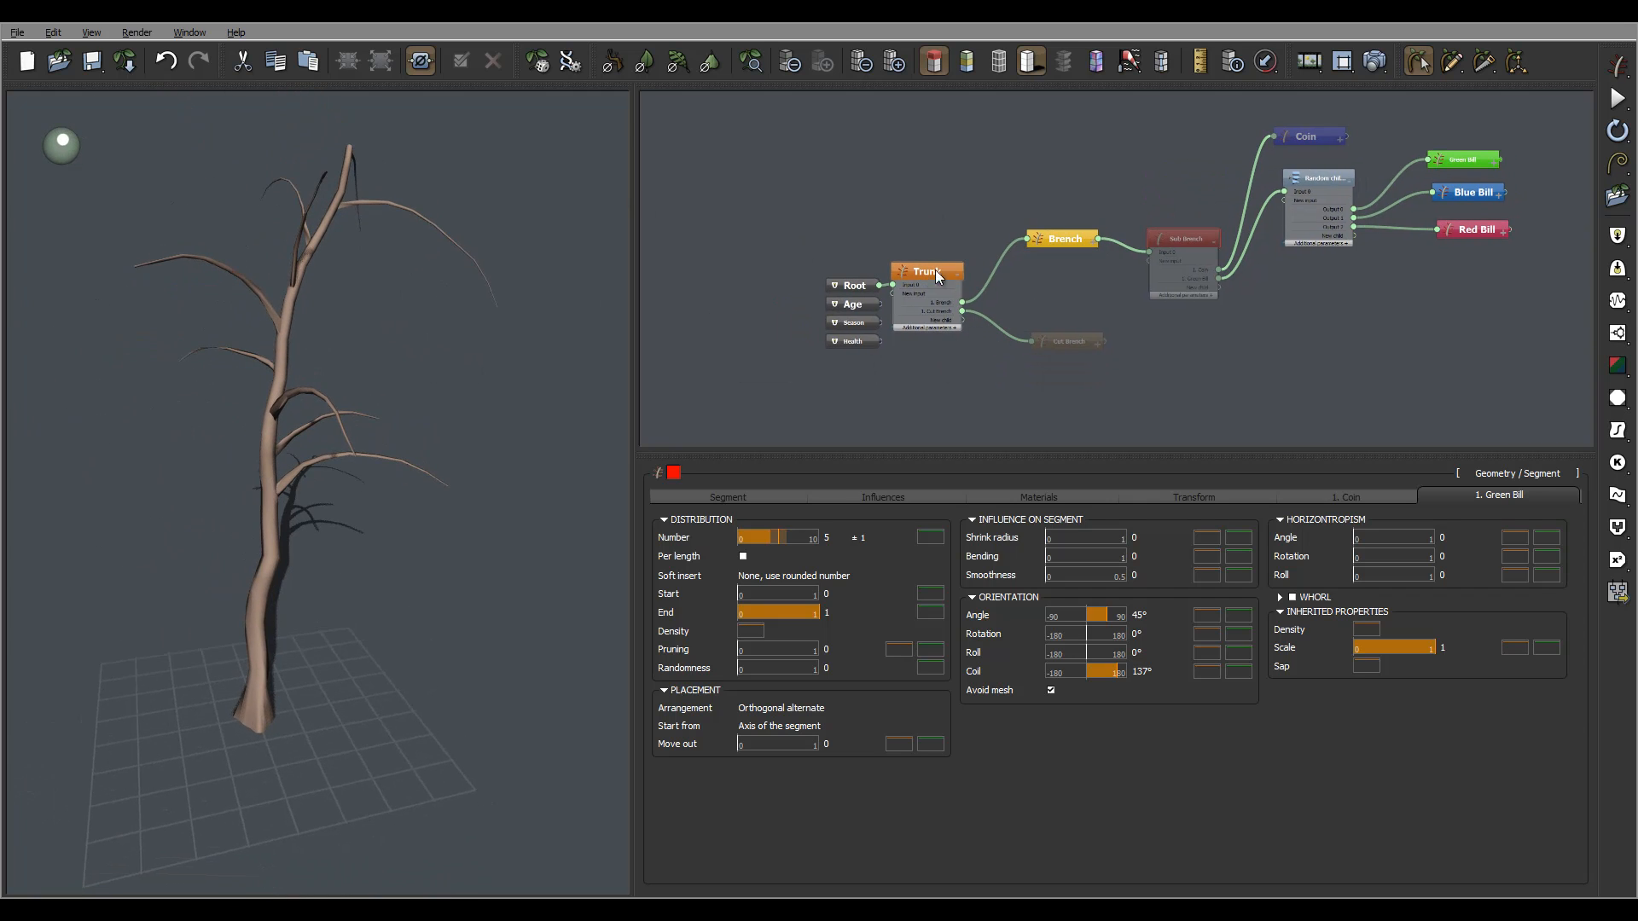
pyautogui.moveTo(937, 274); pyautogui.dragTo(965, 279)
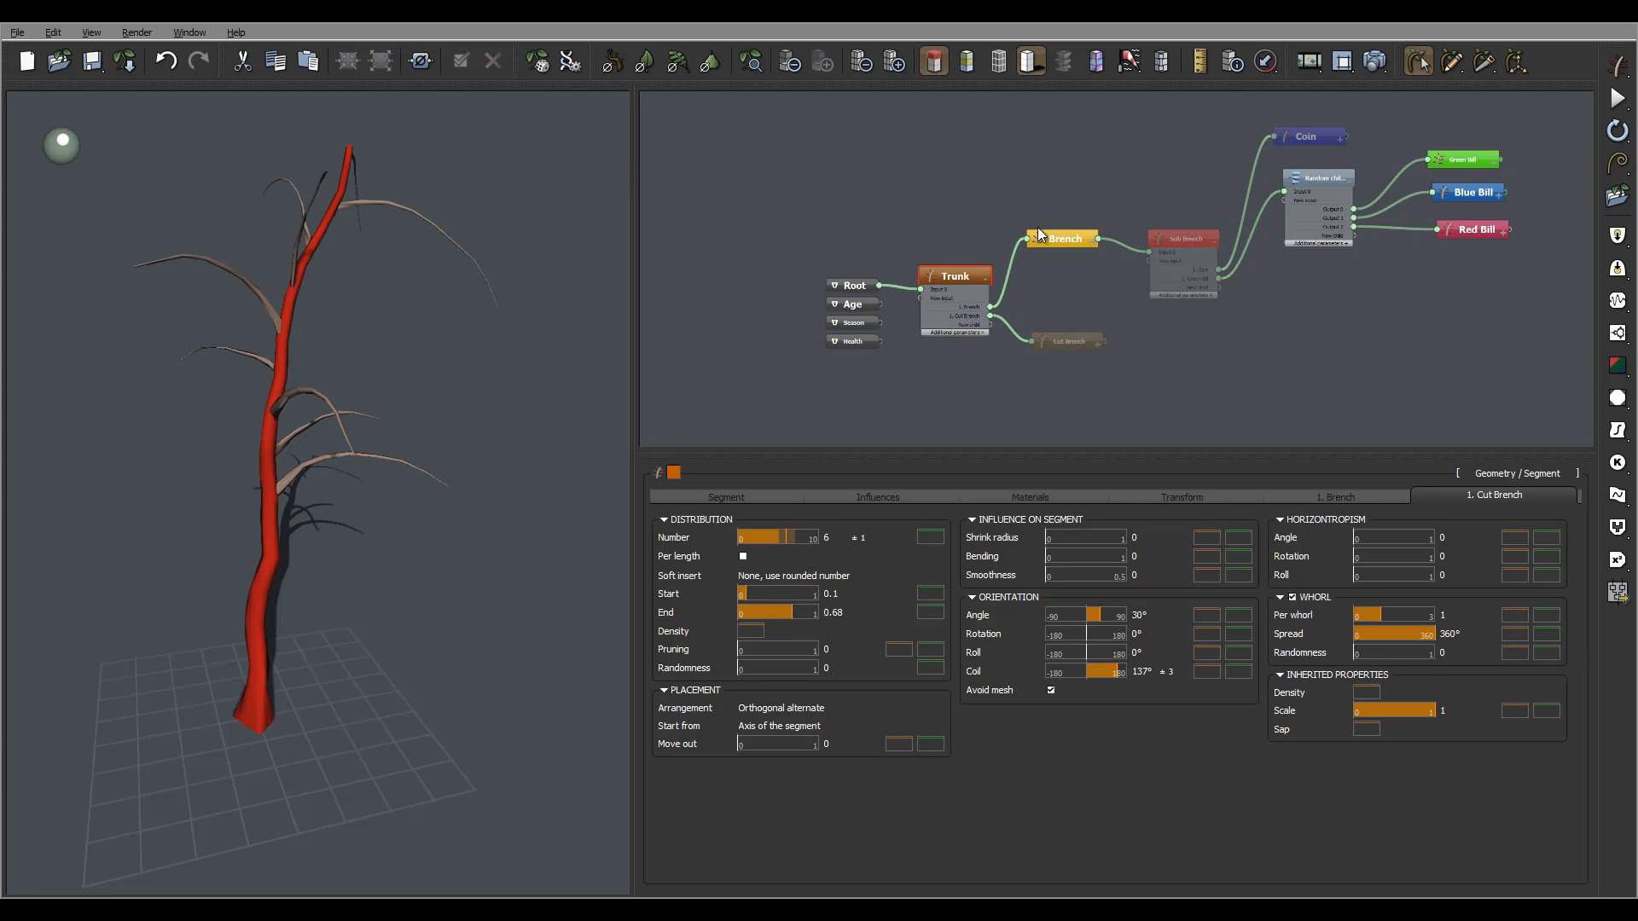
pyautogui.moveTo(1058, 235); pyautogui.dragTo(1123, 204)
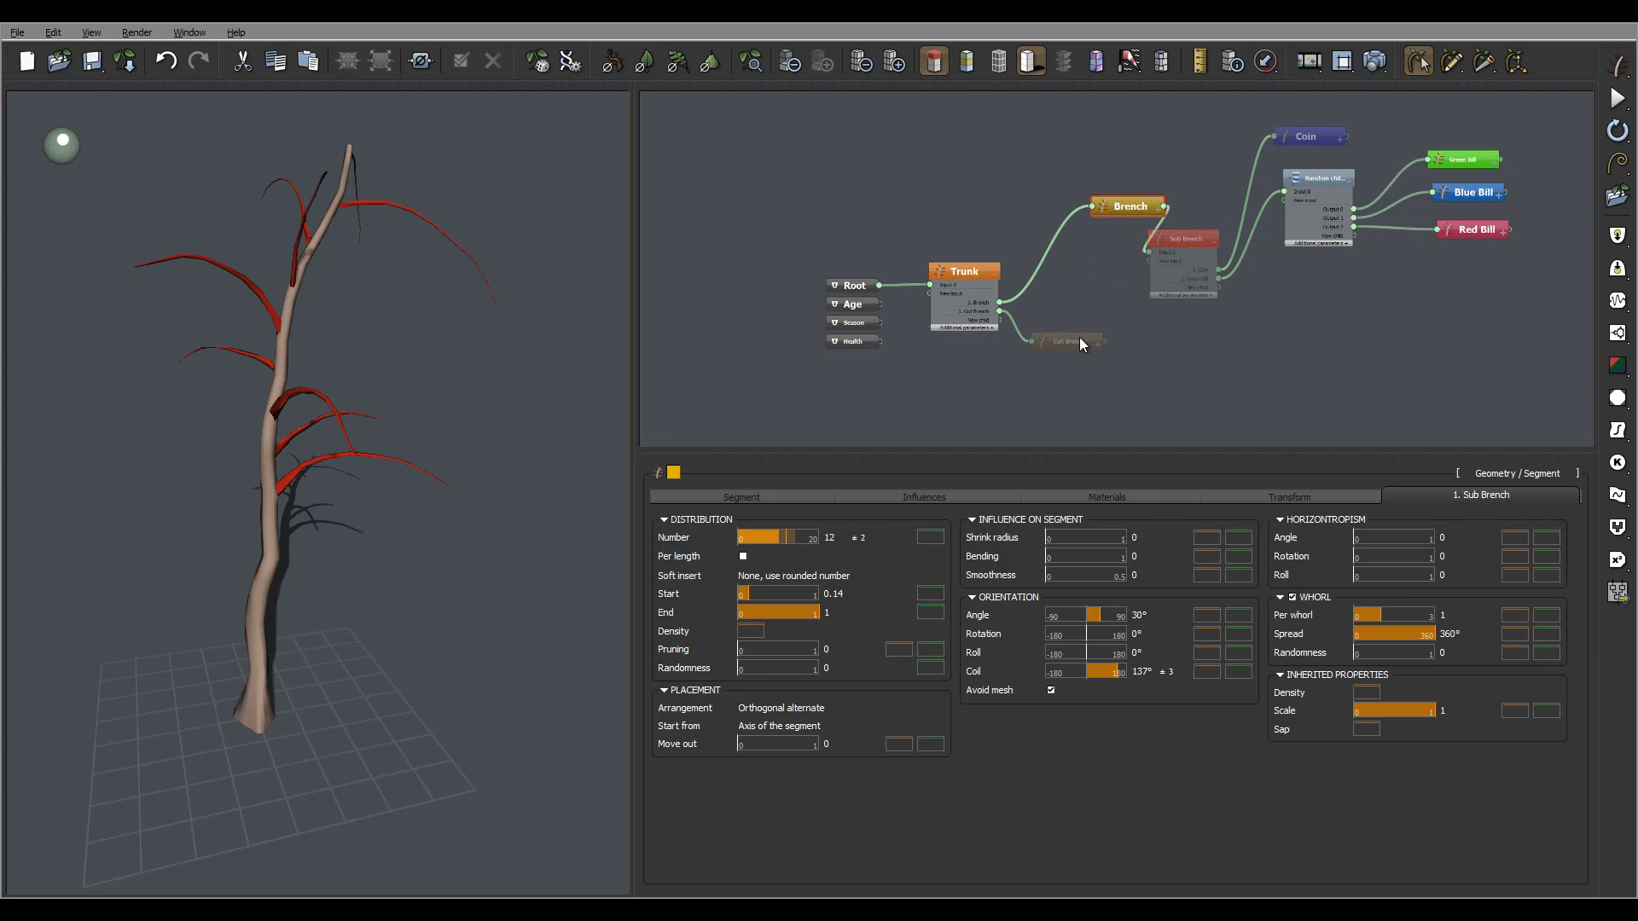
pyautogui.moveTo(1076, 340); pyautogui.dragTo(1154, 340)
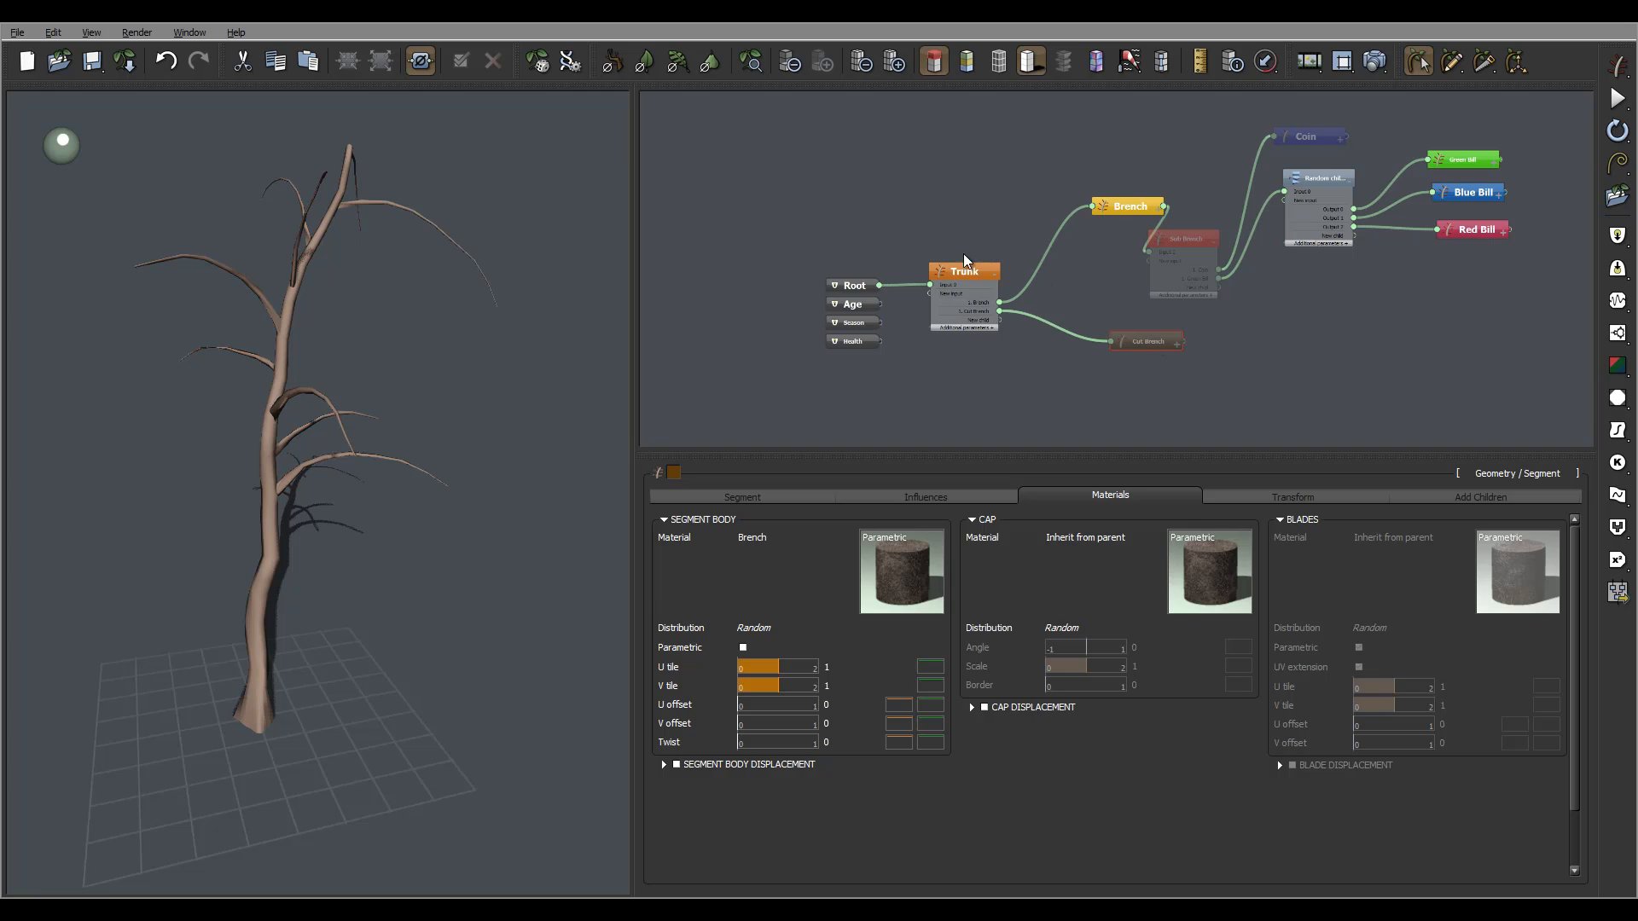
# Select the Trunk node and show its segment length settings.
pyautogui.click(972, 275)
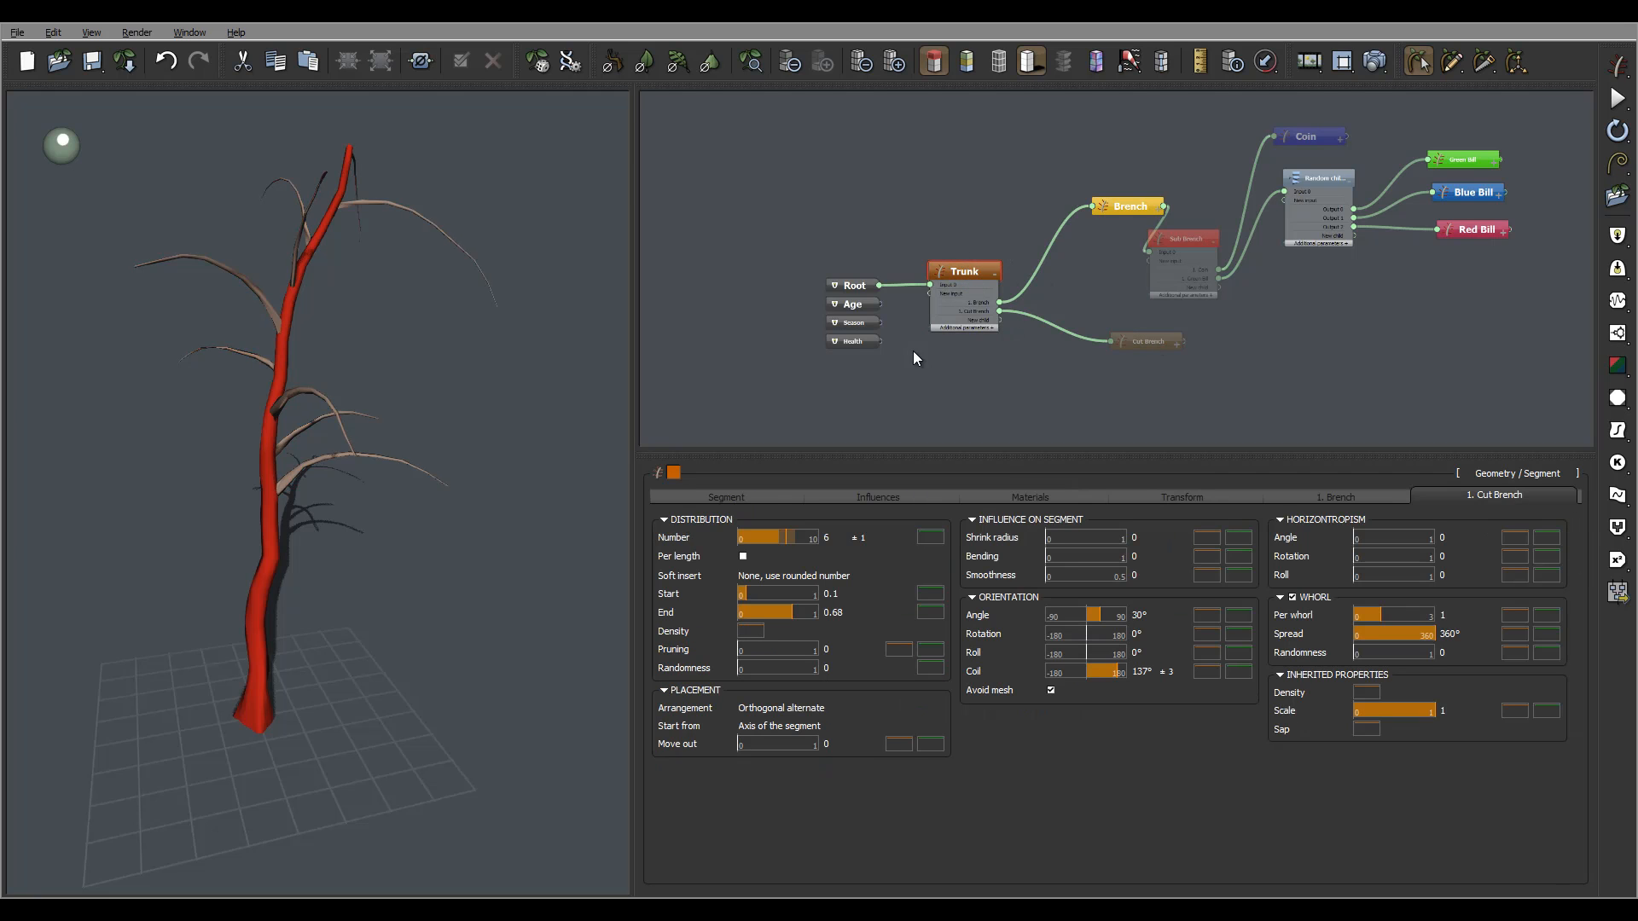
pyautogui.click(727, 495)
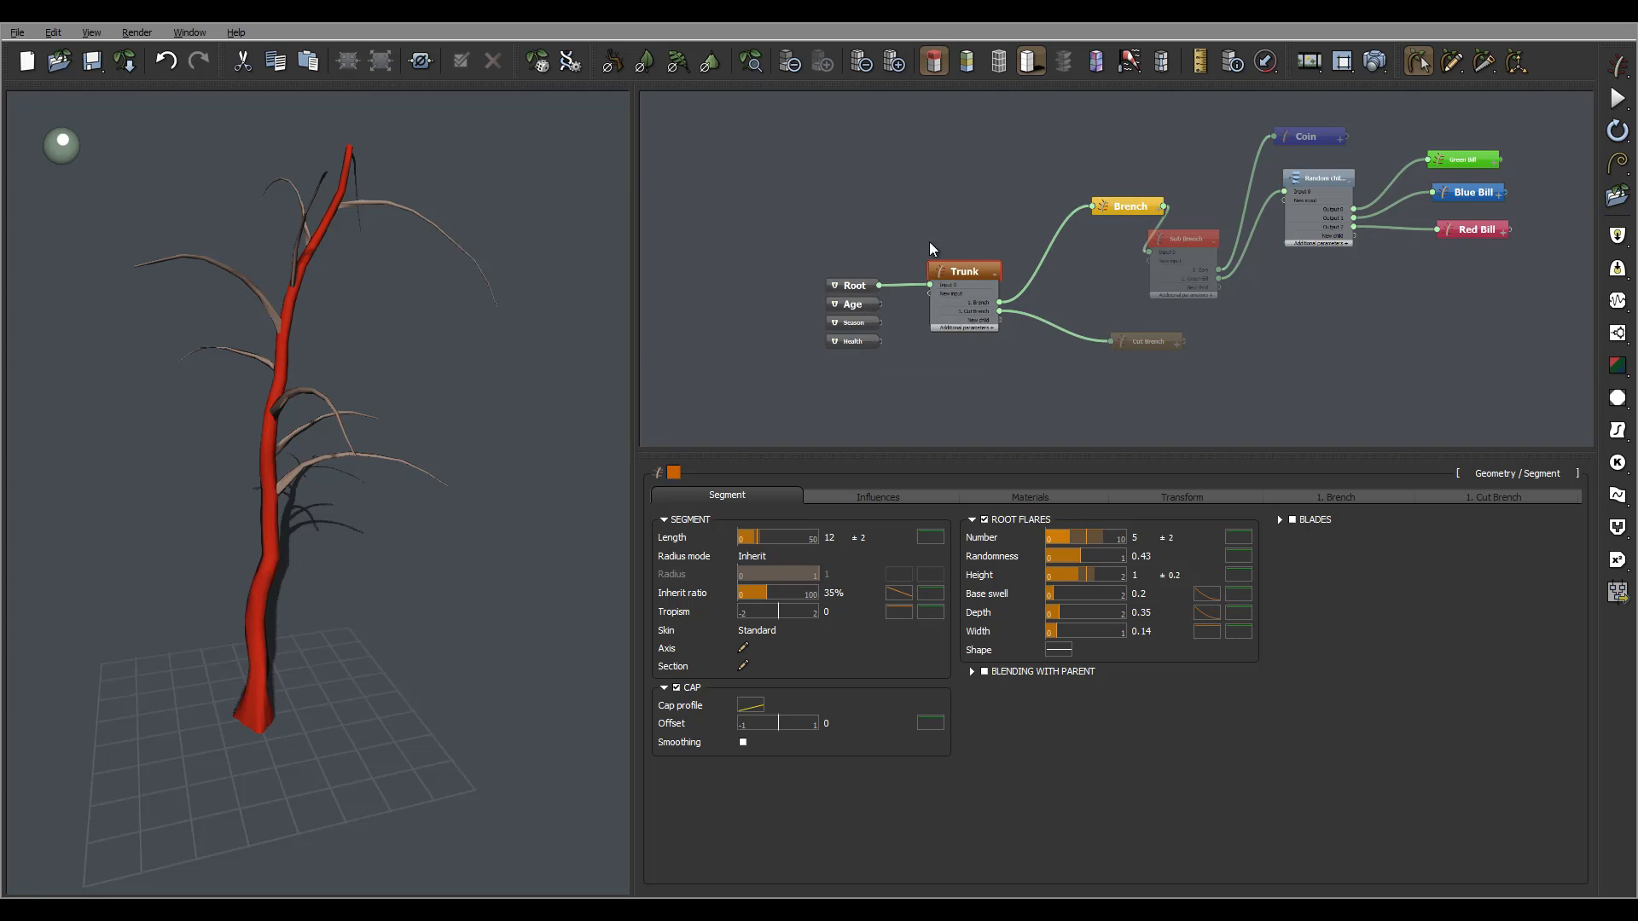
pyautogui.moveTo(891, 295); pyautogui.dragTo(840, 247, button='middle')
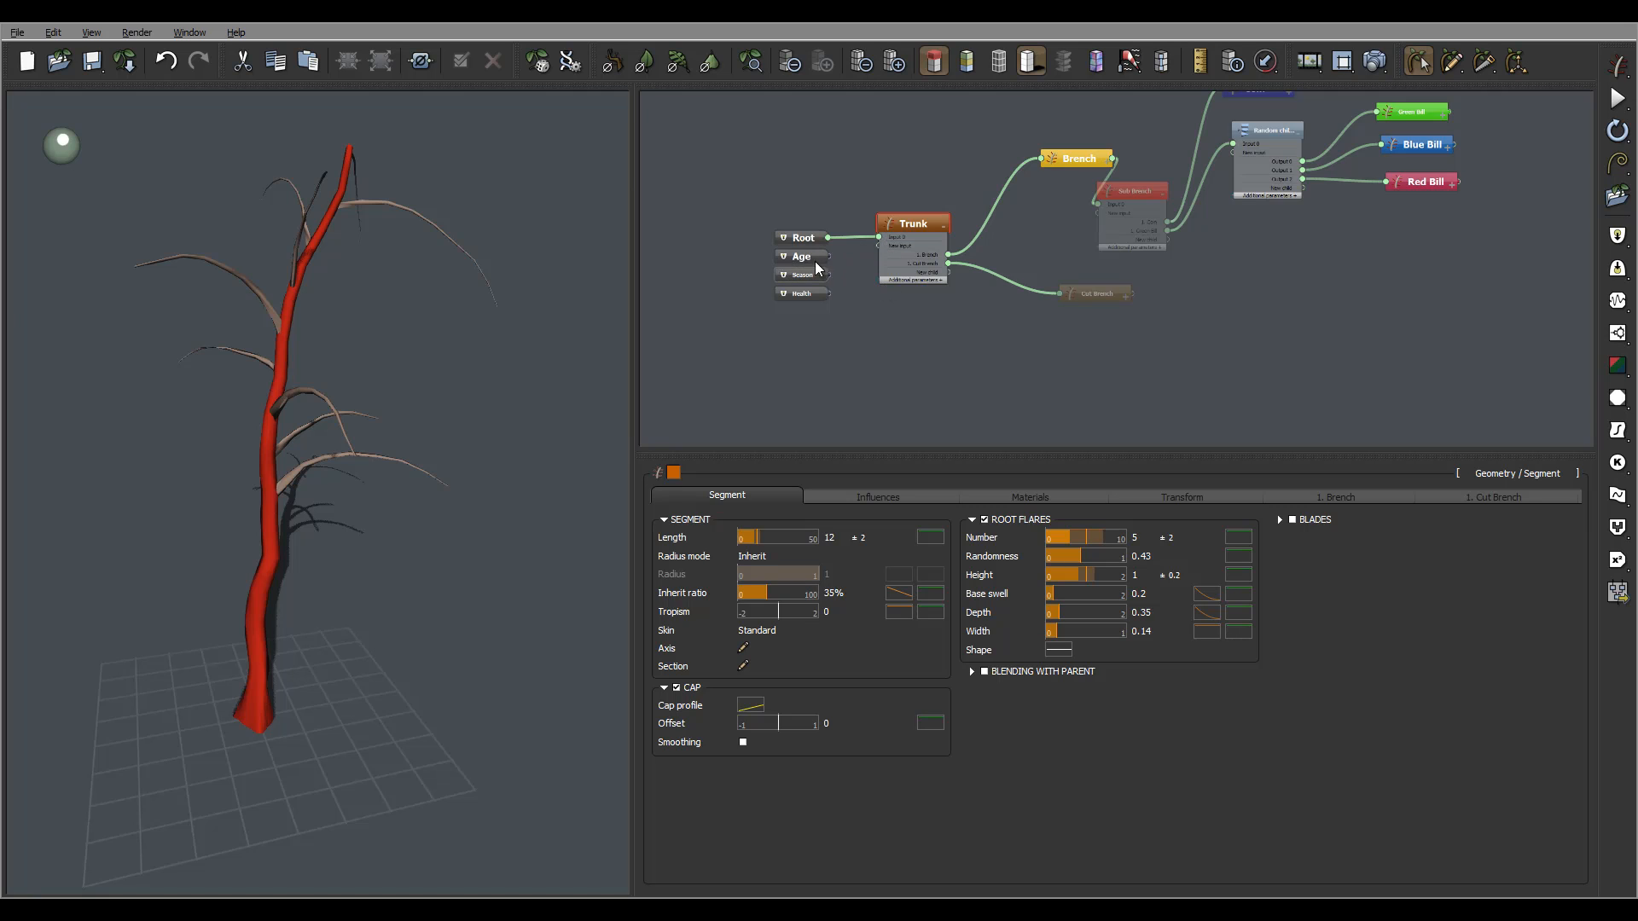
pyautogui.moveTo(826, 266)
# Add a Smooth map node from the Filter node list.
pyautogui.rightClick(872, 374)
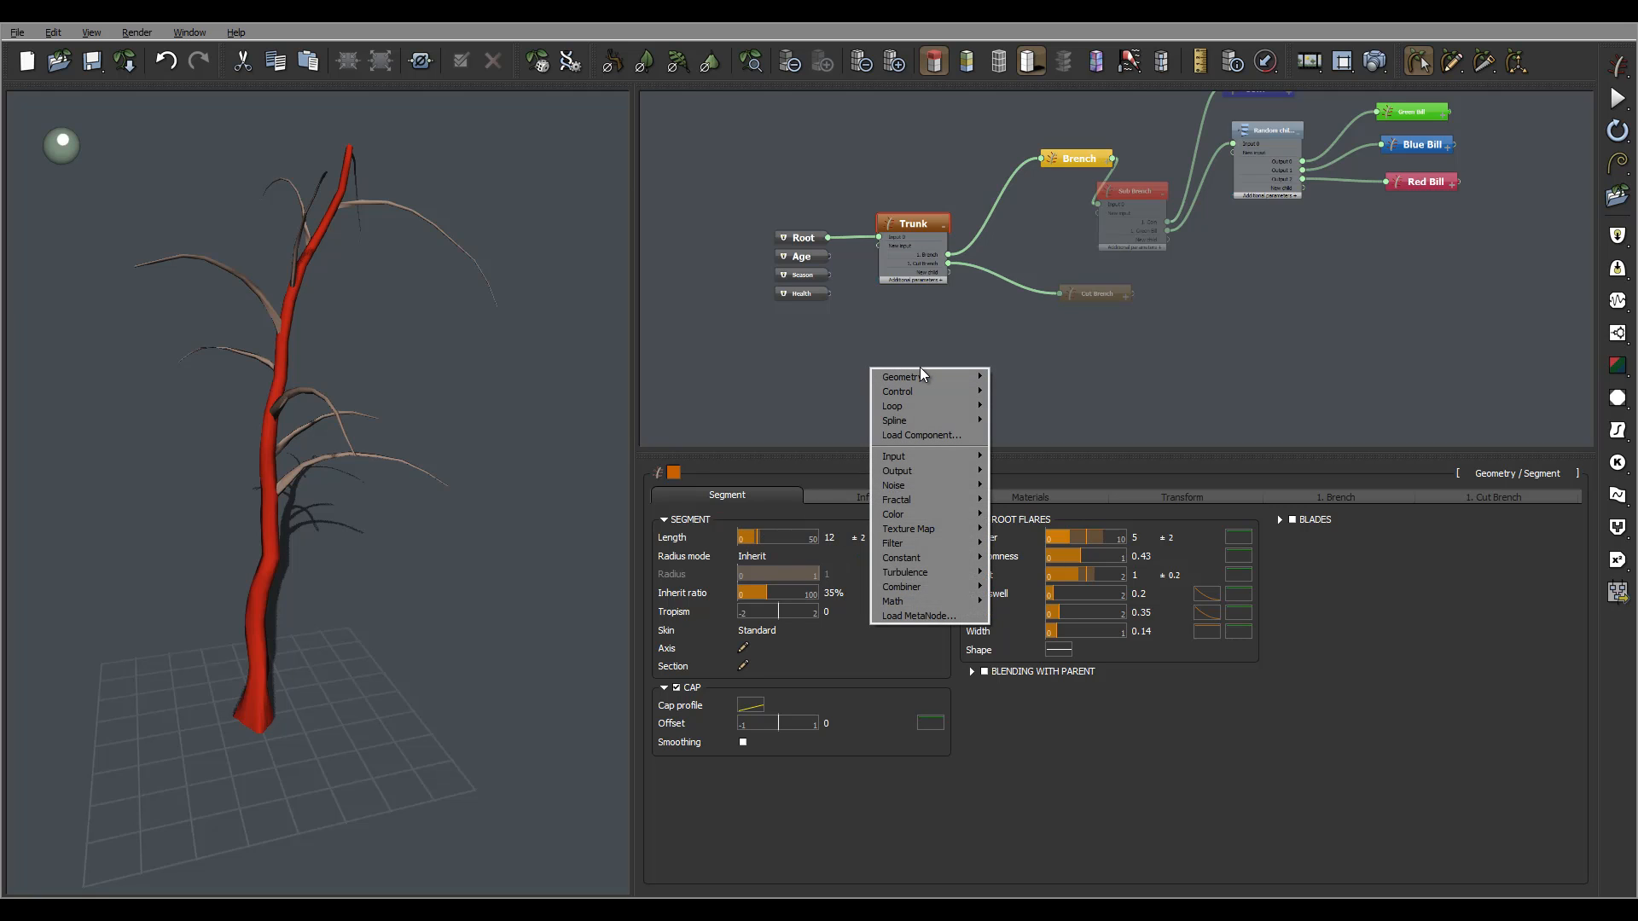
pyautogui.press('Escape')
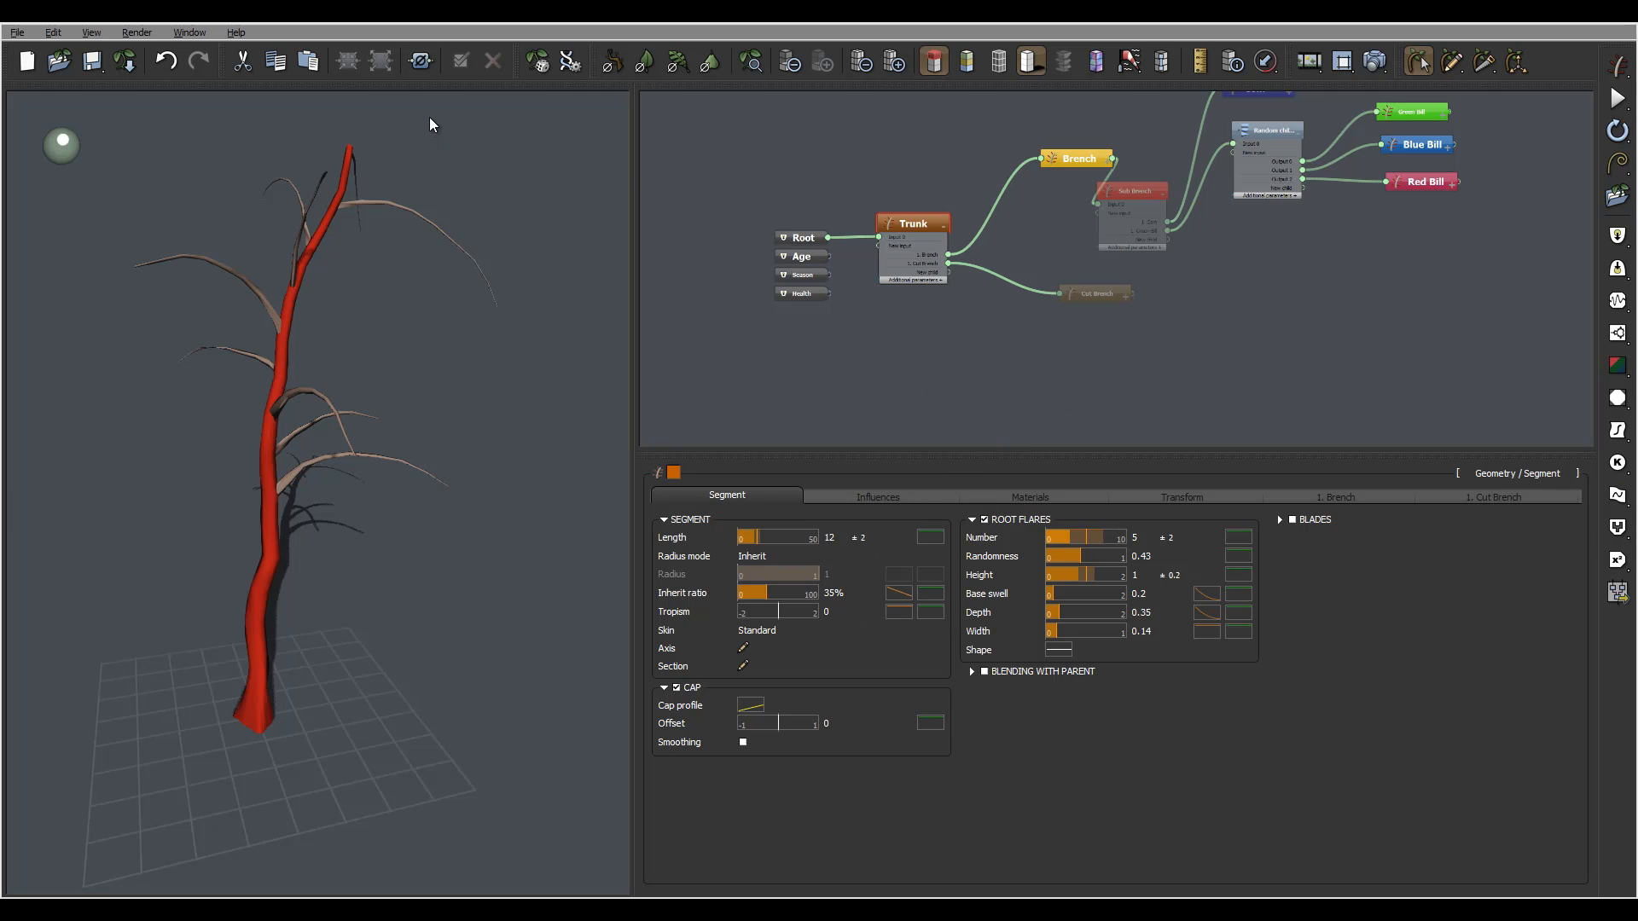
pyautogui.rightClick(861, 351)
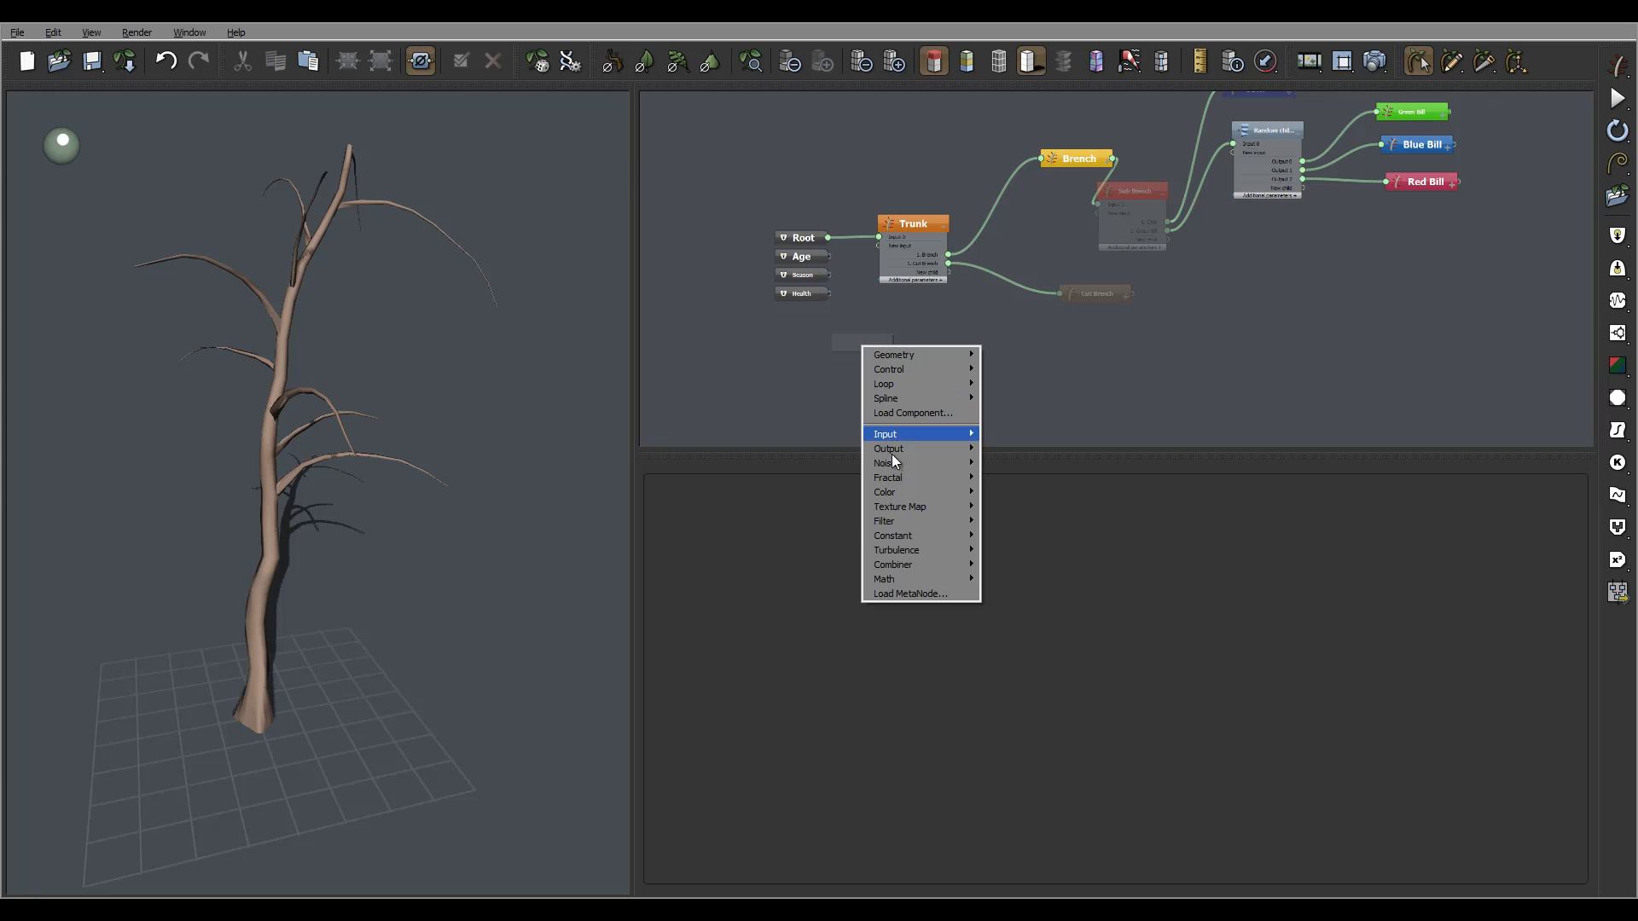
pyautogui.moveTo(915, 526)
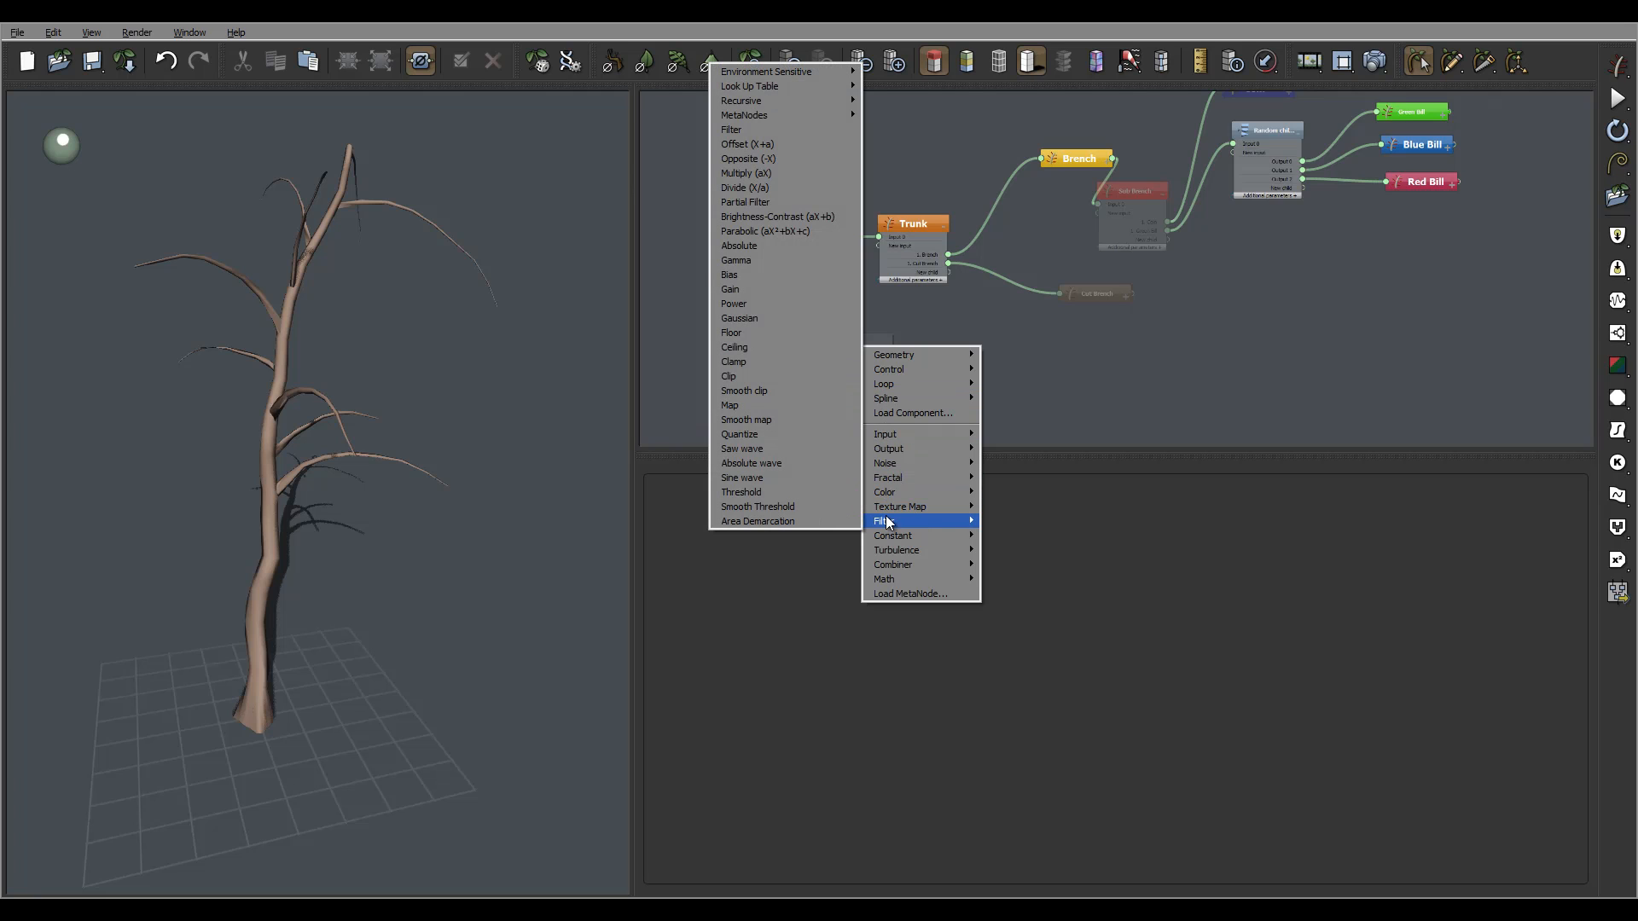
pyautogui.click(783, 420)
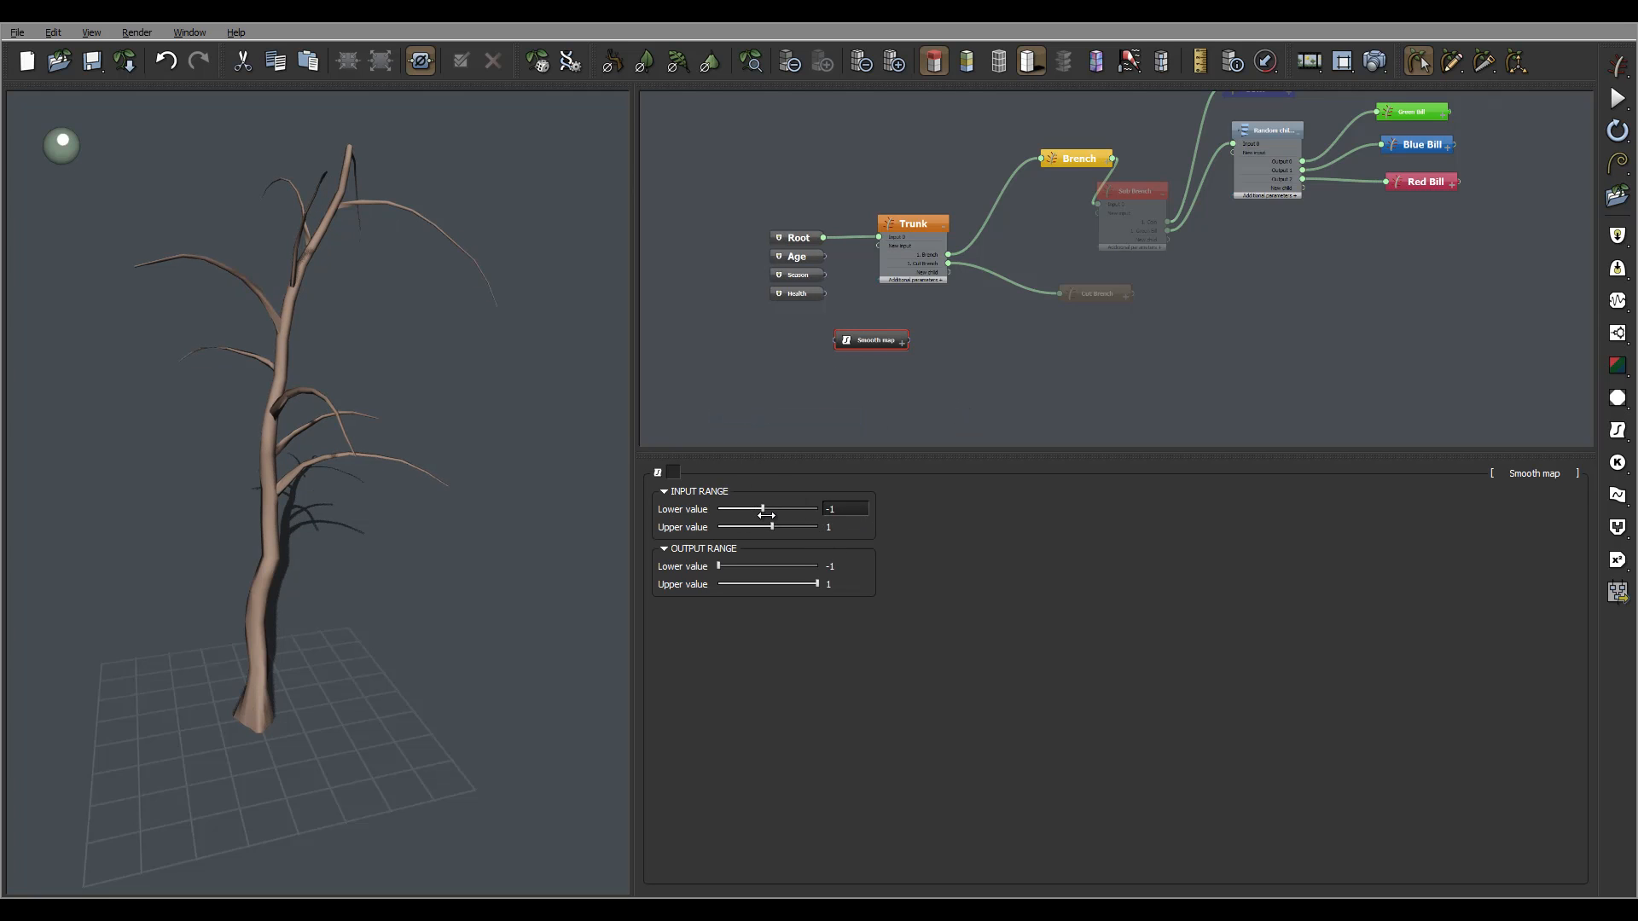
# Set the Smooth map's input lower to 0 and its output range to 1–12.
pyautogui.doubleClick(845, 508)
pyautogui.write('0')
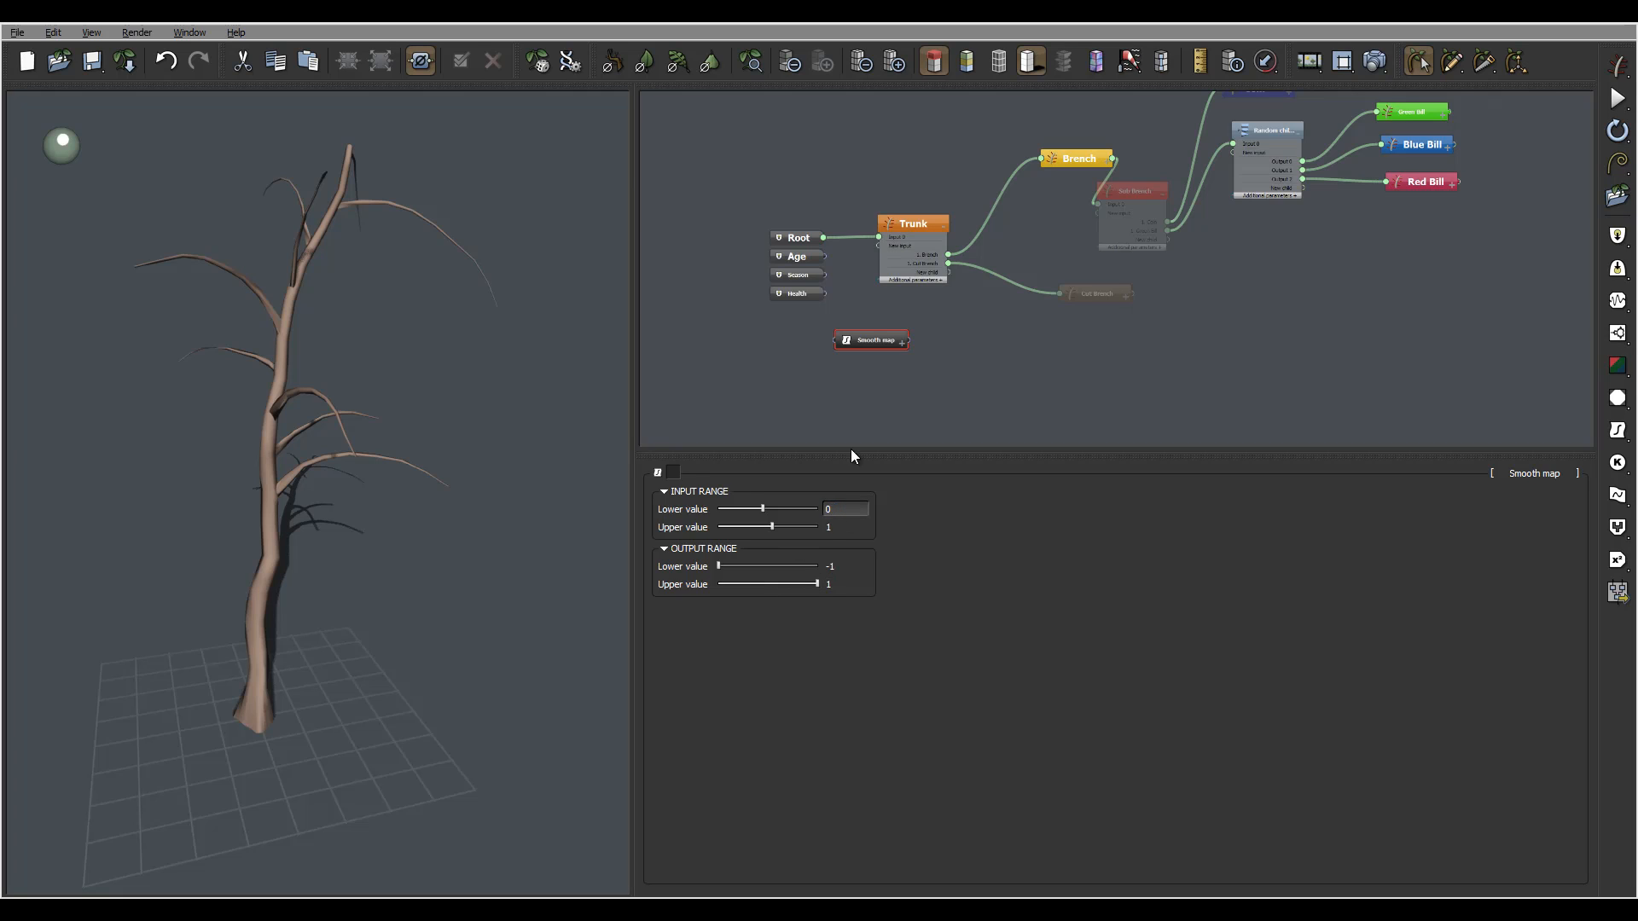
pyautogui.press('Return')
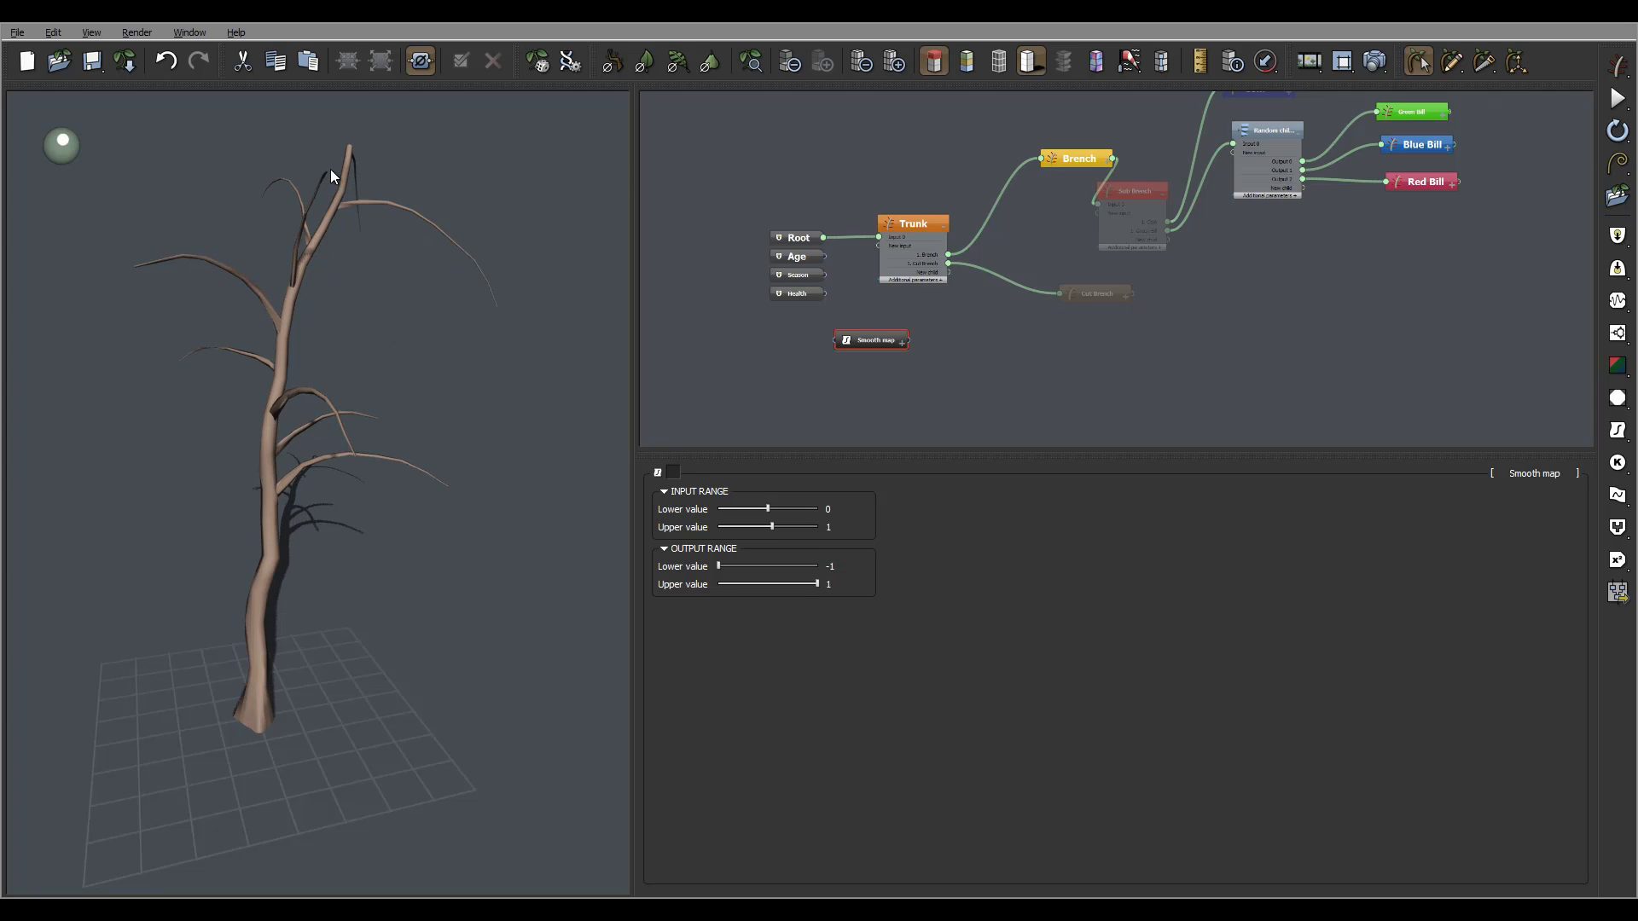
pyautogui.doubleClick(832, 584)
pyautogui.write('12')
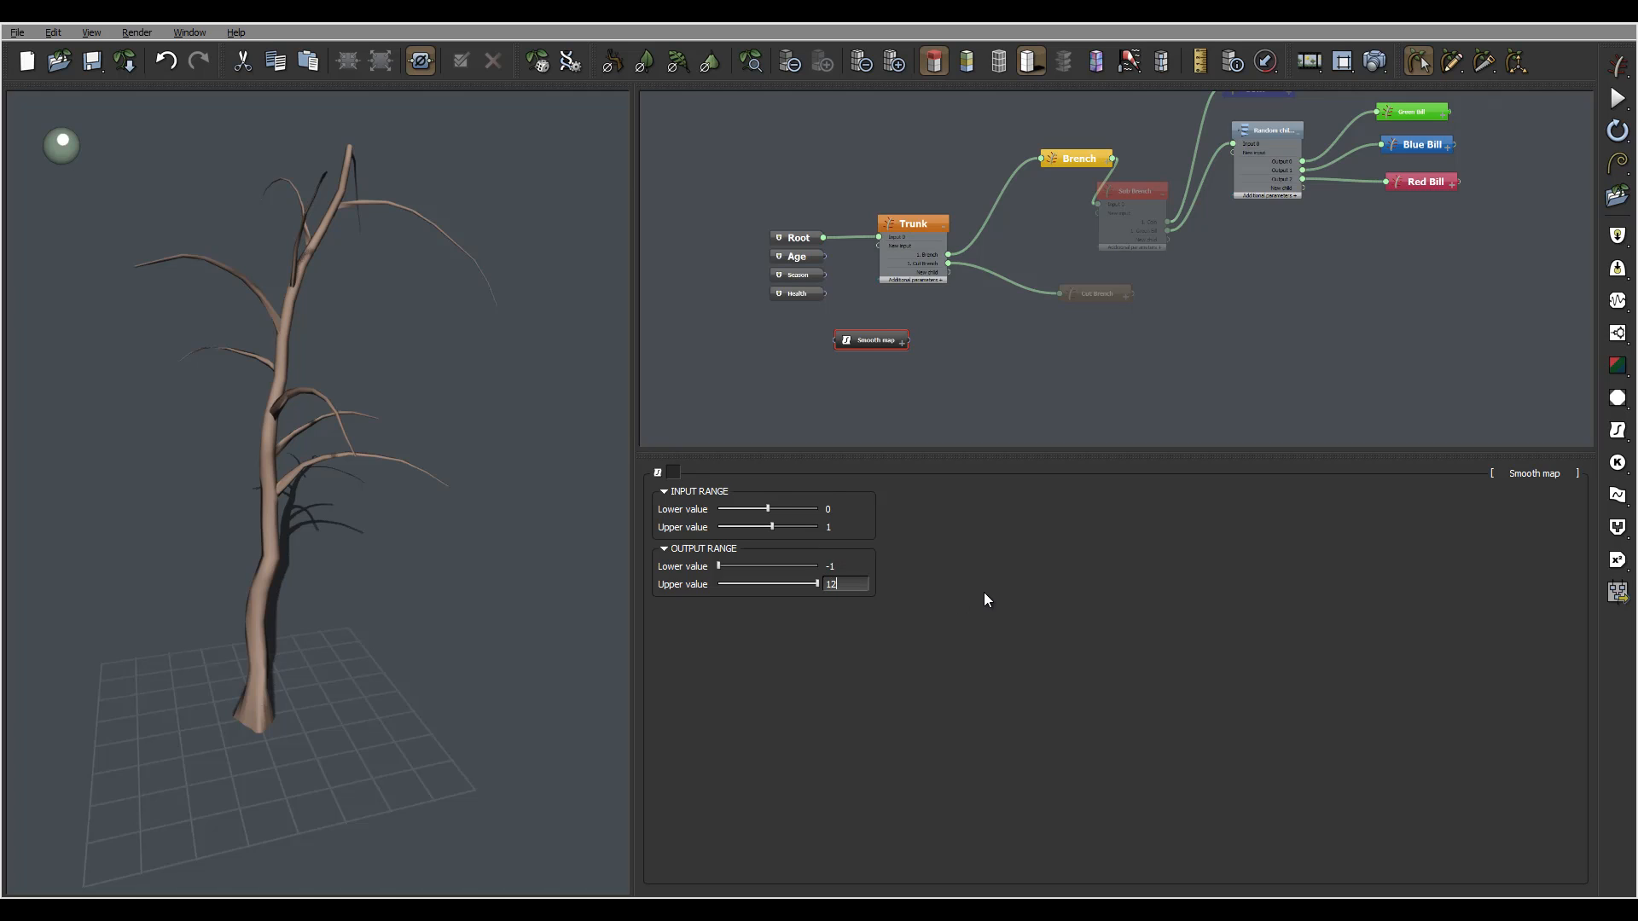
pyautogui.press('Return')
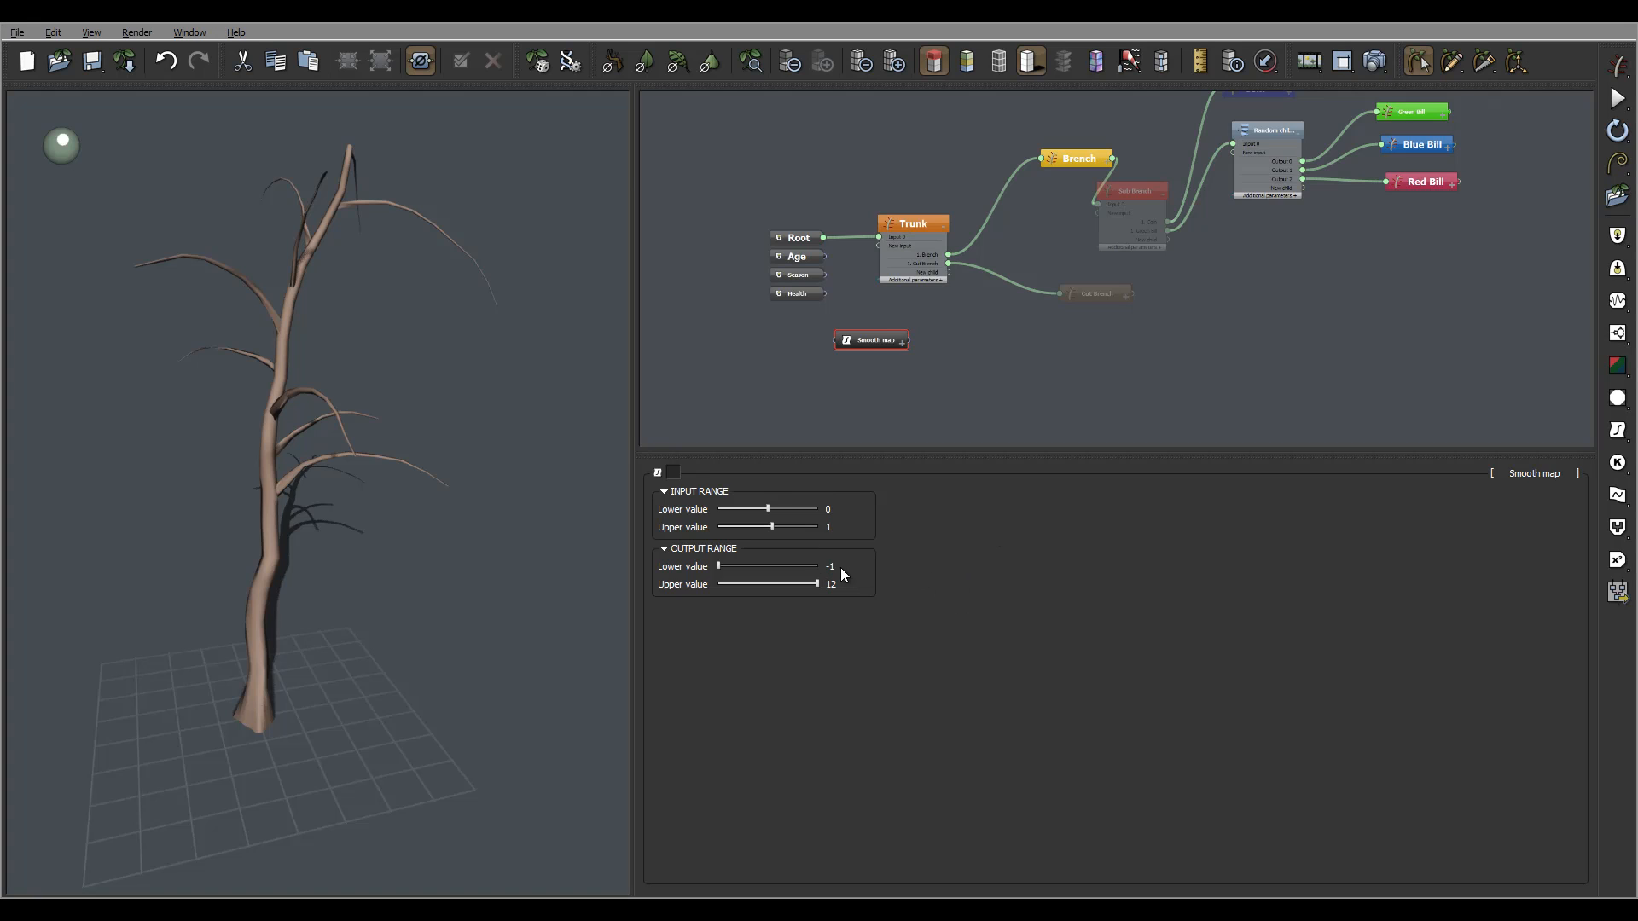
pyautogui.doubleClick(841, 567)
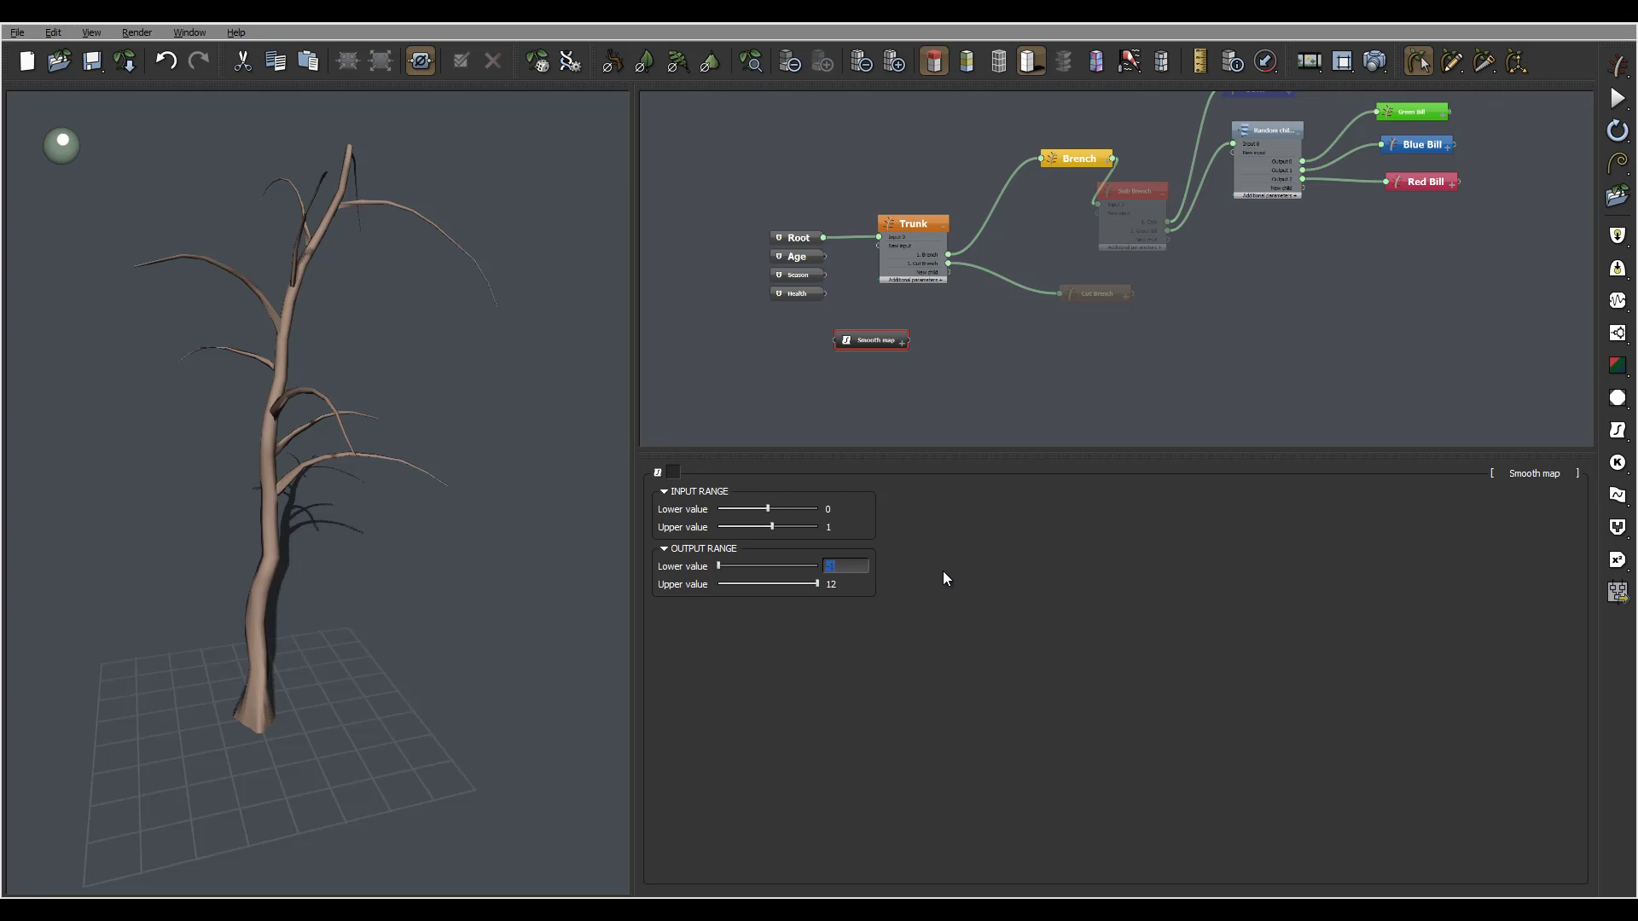
pyautogui.write('1')
pyautogui.press('Return')
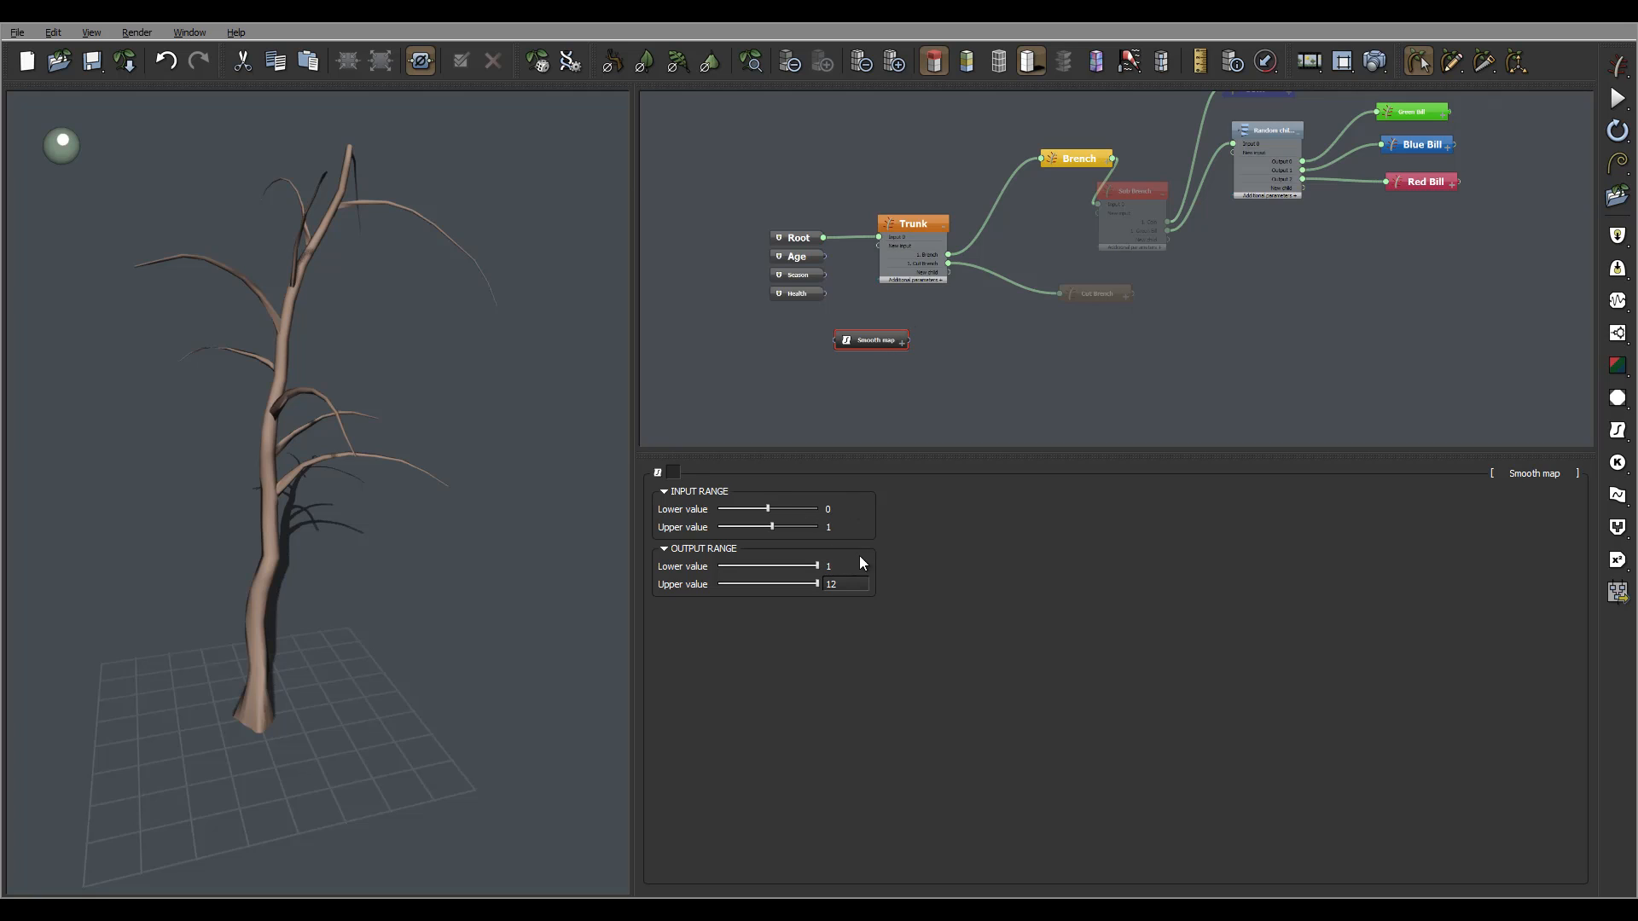
# Add a Random Constant Number node beside the Smooth map.
pyautogui.click(883, 384)
pyautogui.rightClick(883, 380)
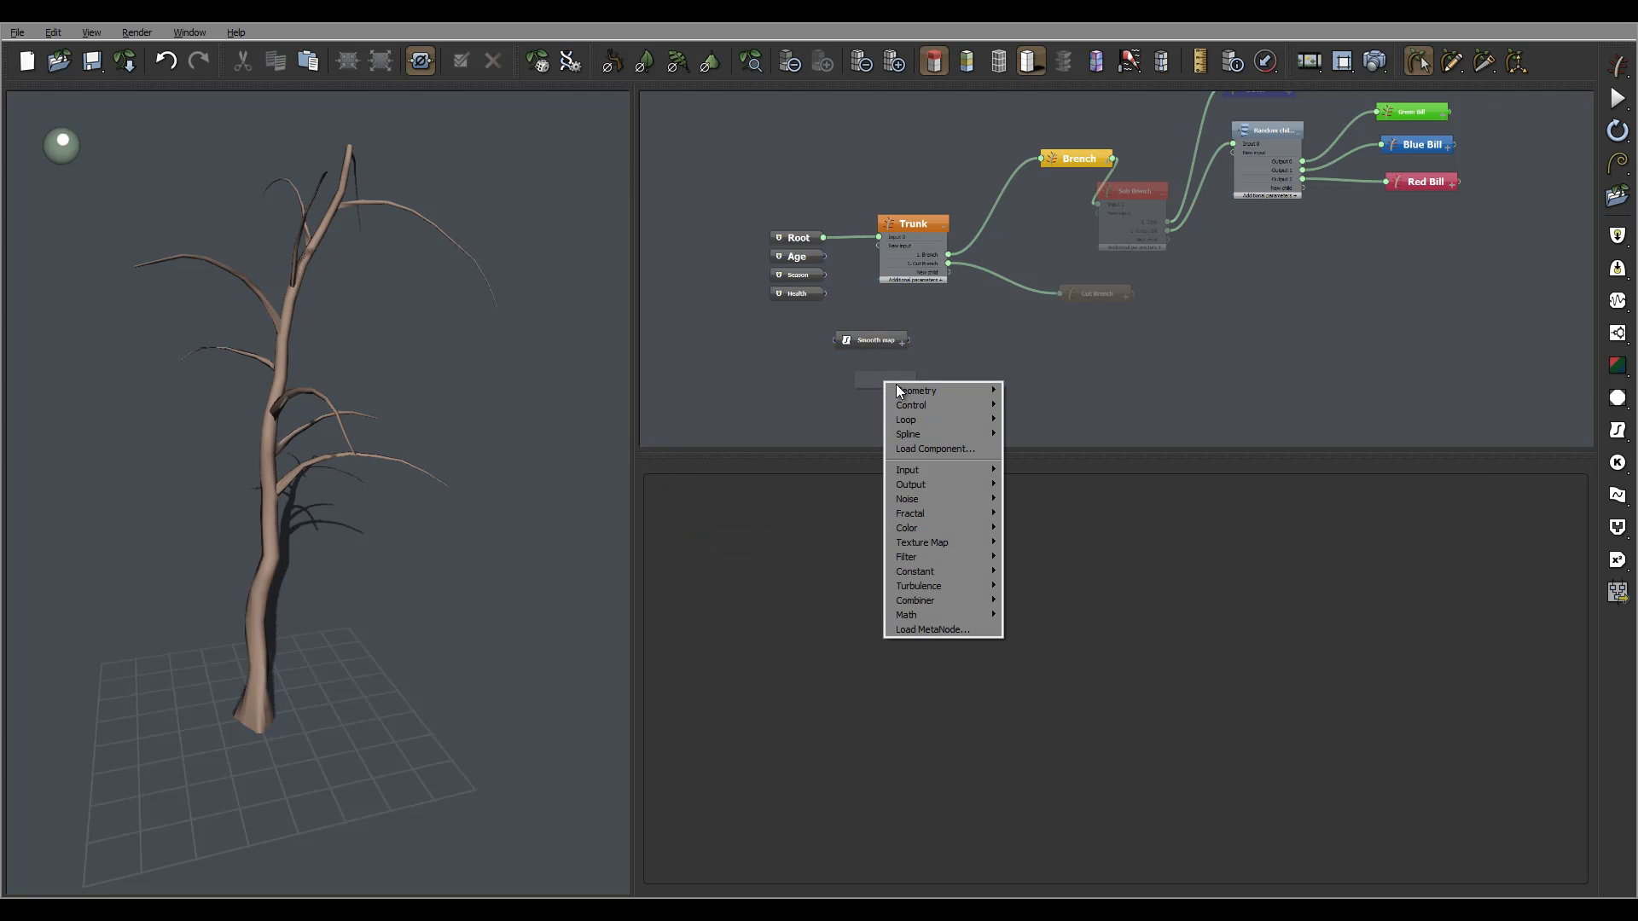
pyautogui.moveTo(954, 618)
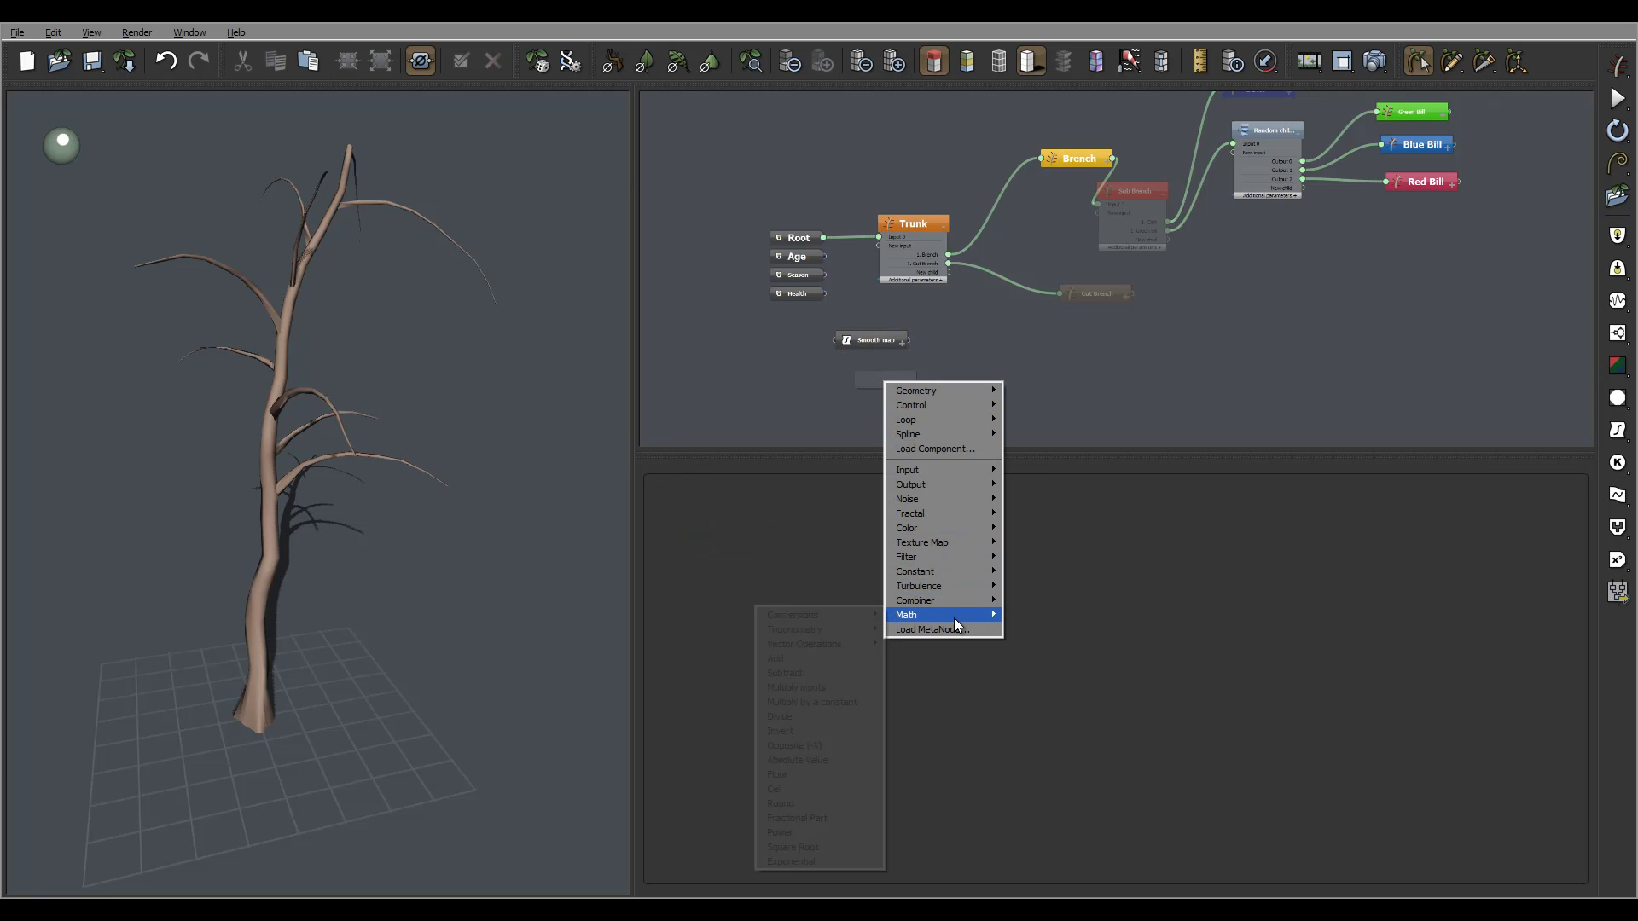
pyautogui.moveTo(842, 615)
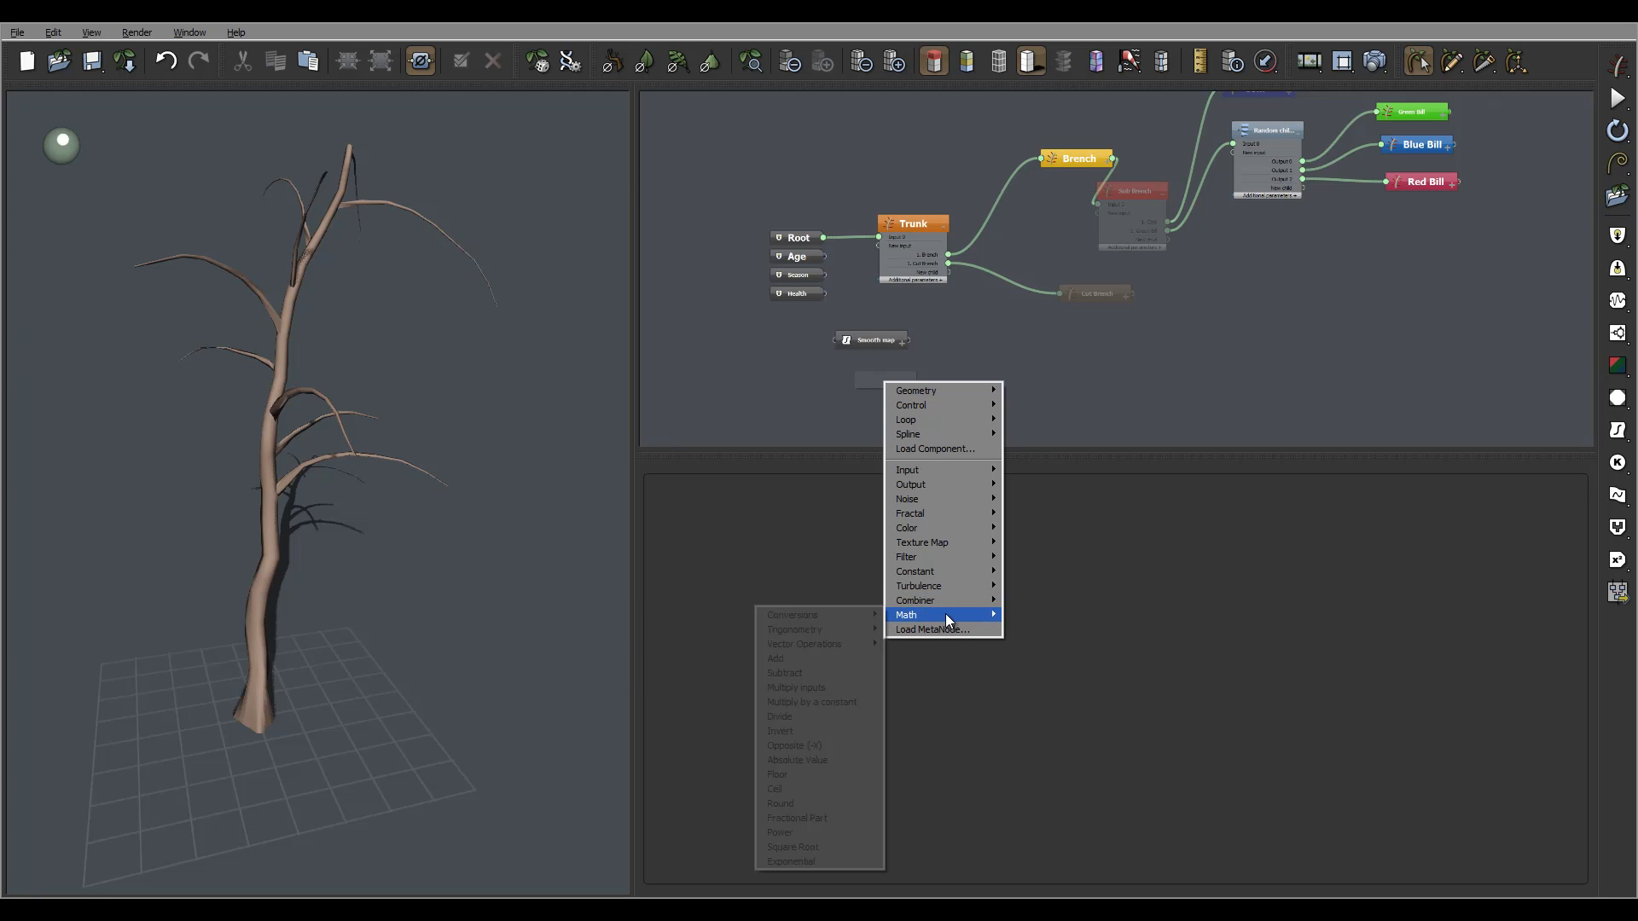
pyautogui.moveTo(949, 570)
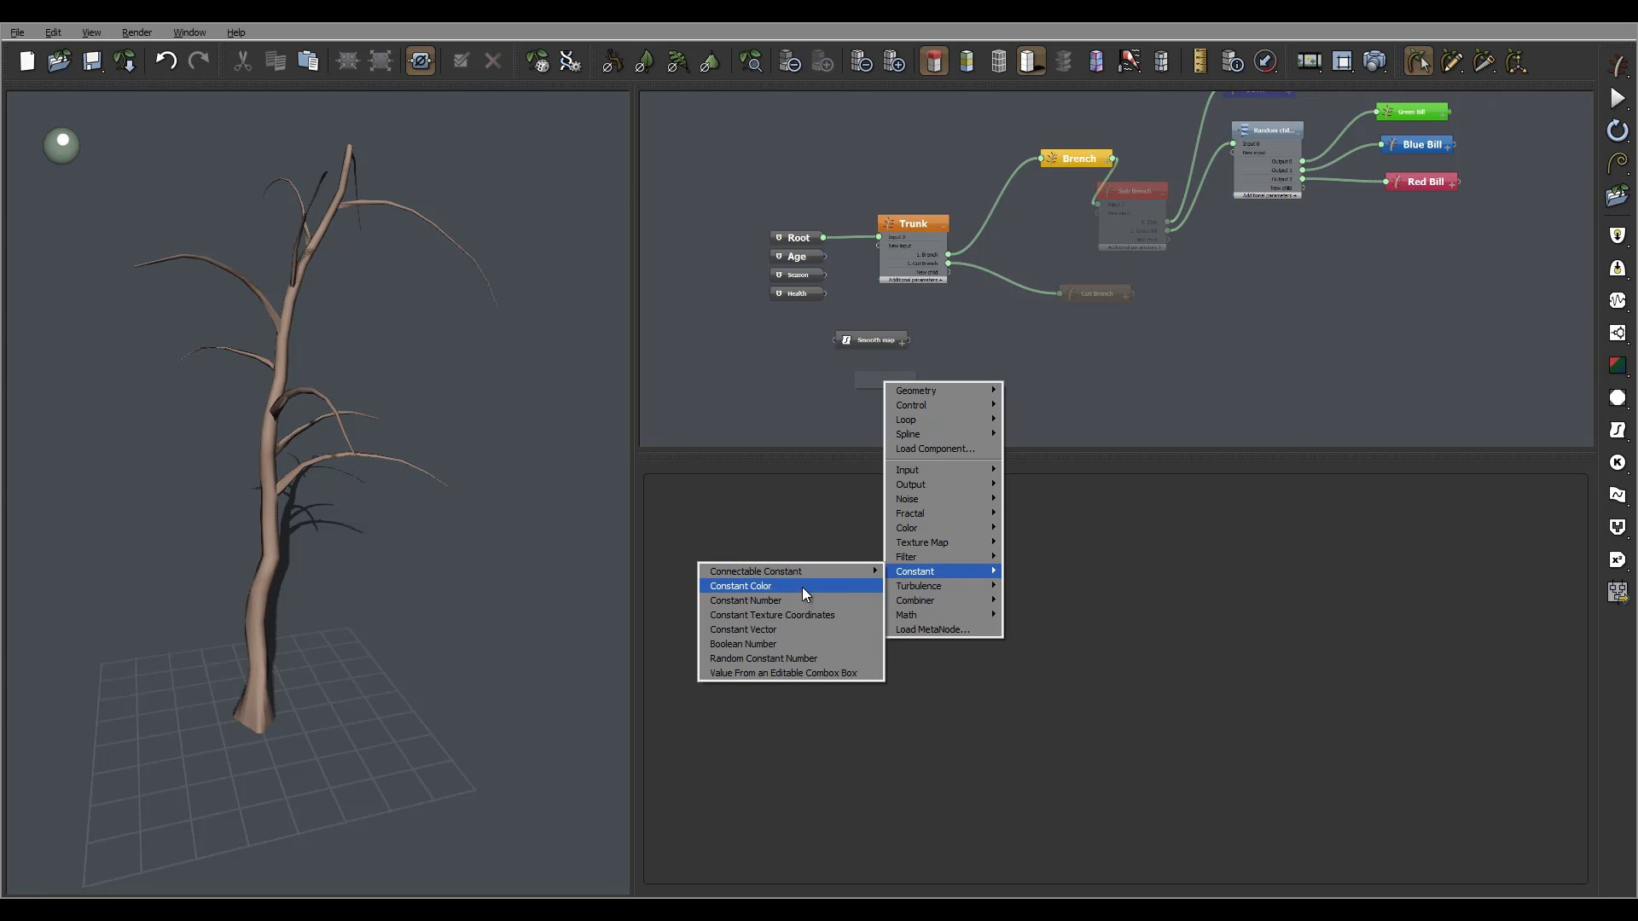
pyautogui.click(809, 660)
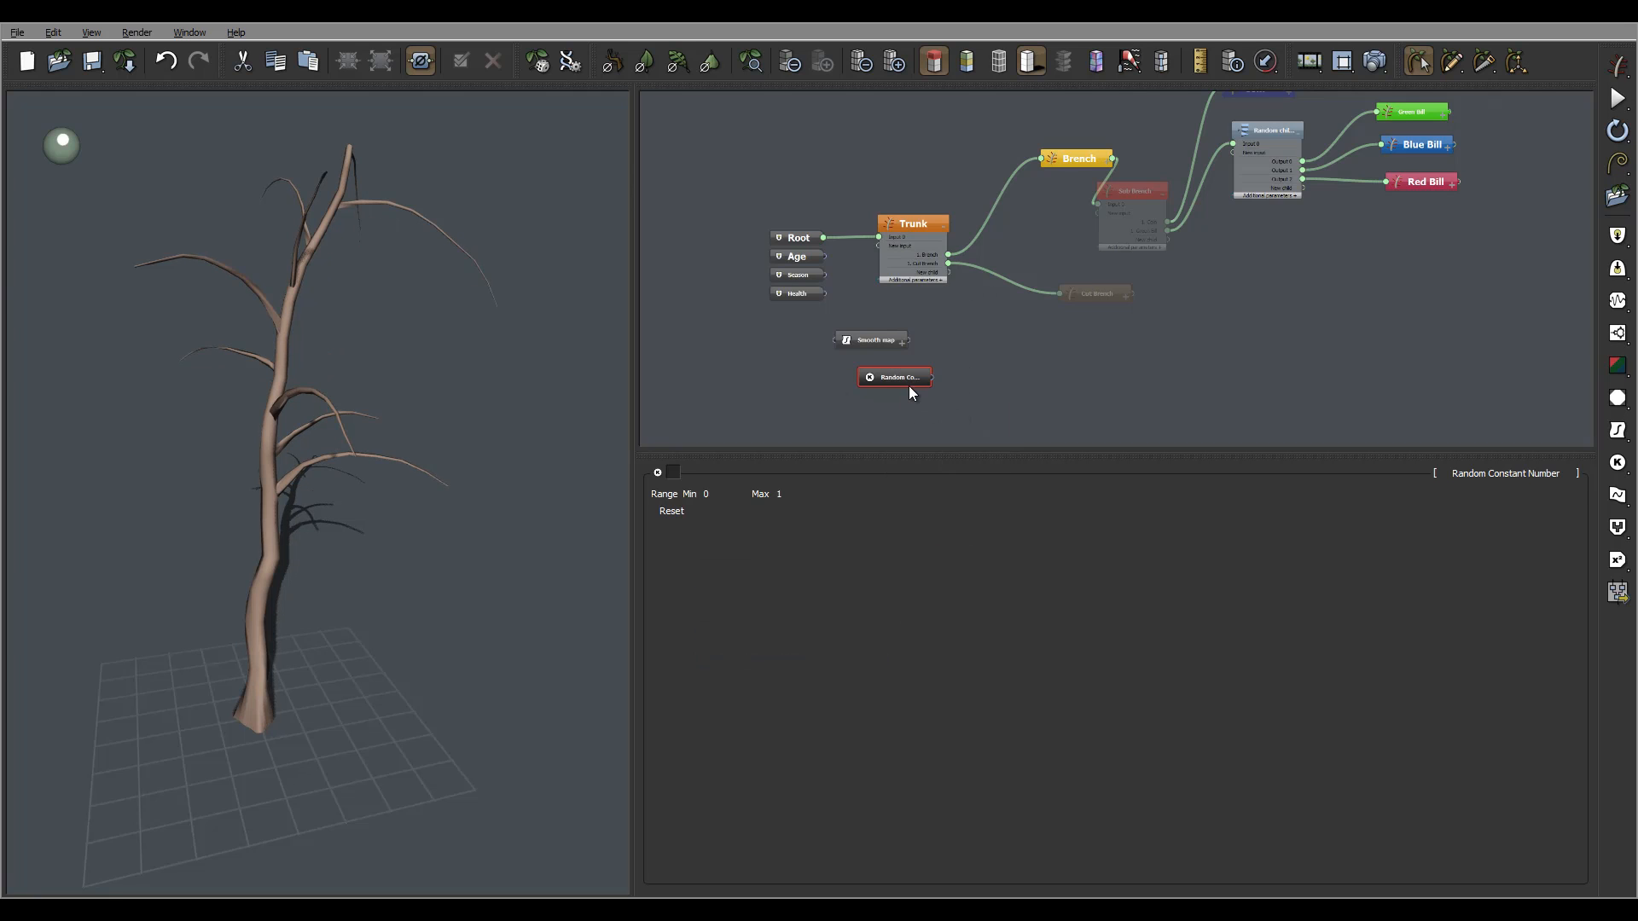
pyautogui.moveTo(910, 388); pyautogui.dragTo(891, 386)
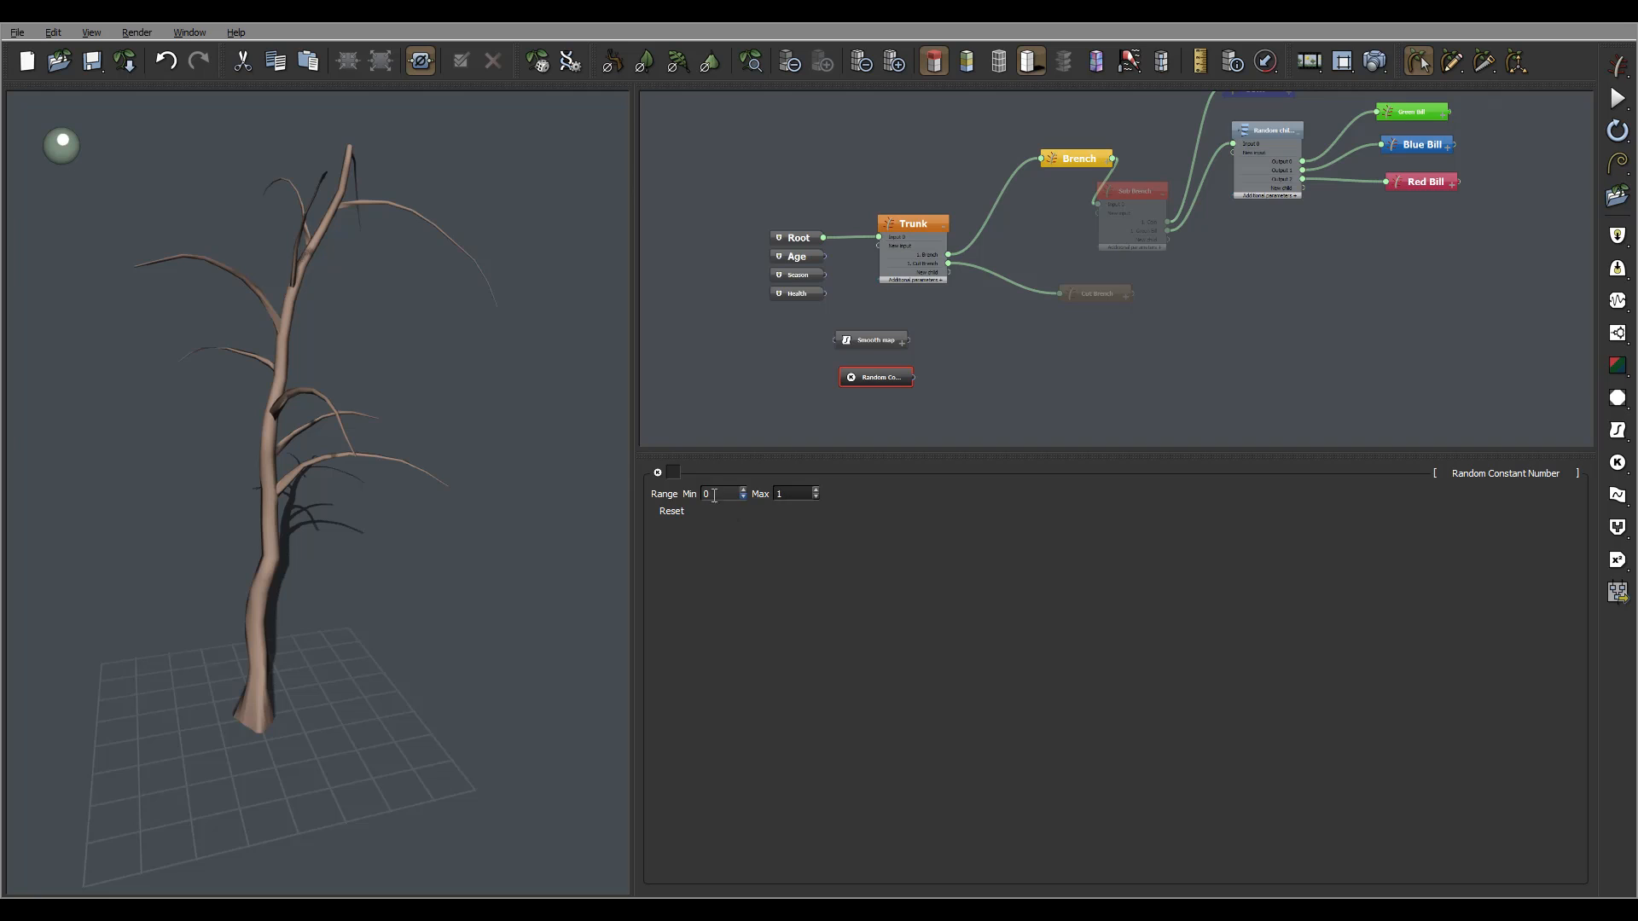
# Set the Random Constant Number's Max to 4.
pyautogui.click(946, 224)
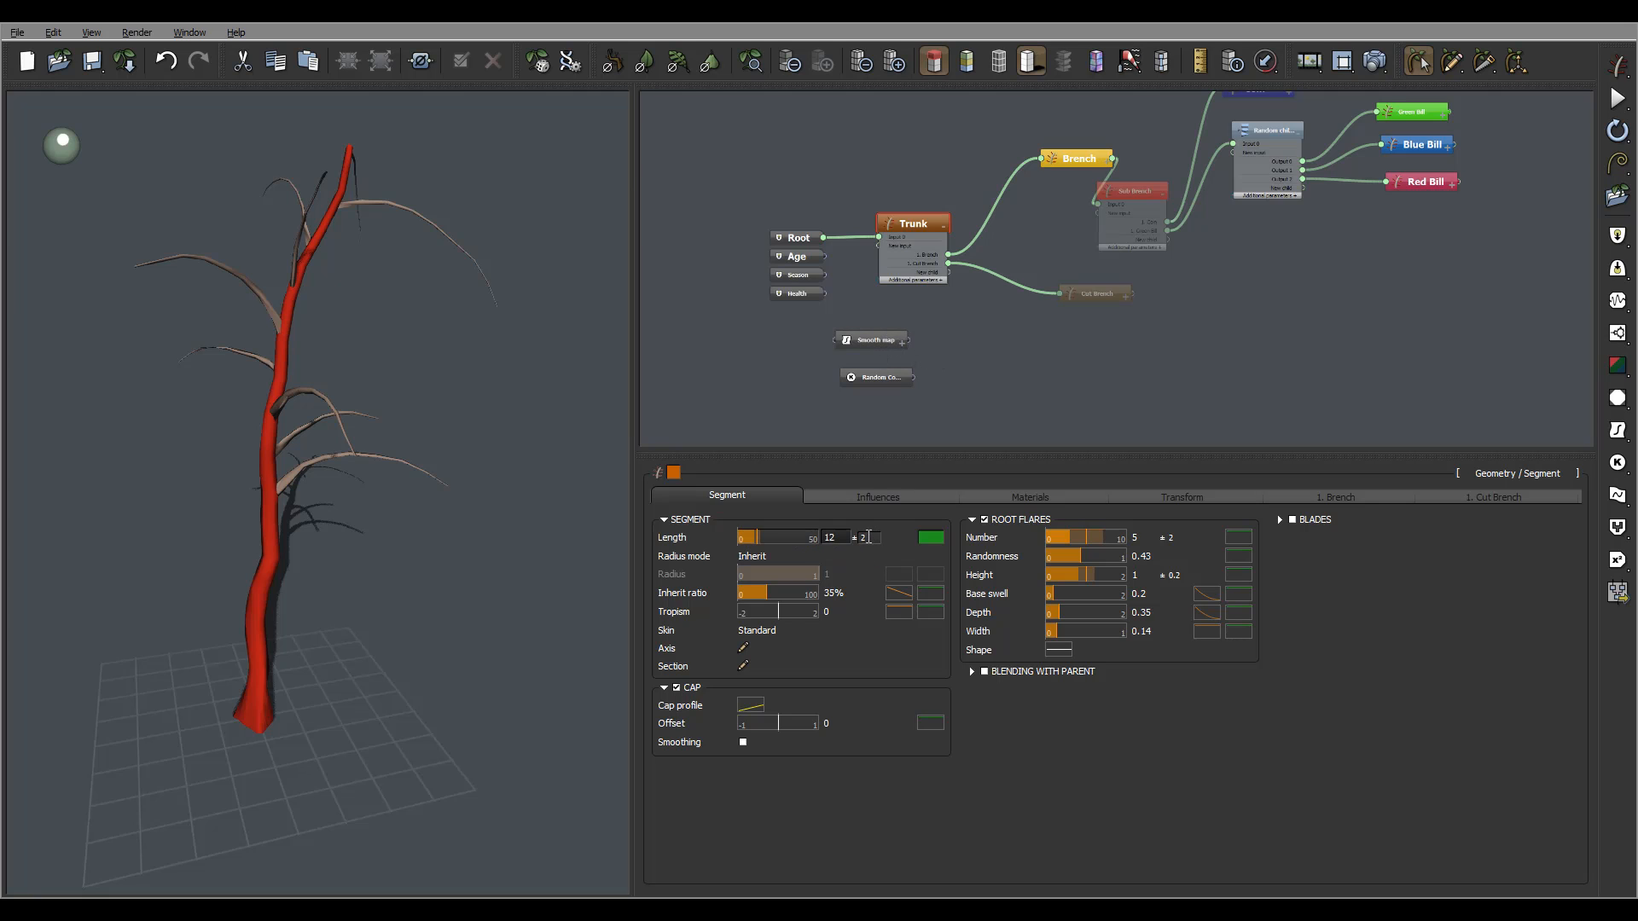
pyautogui.click(889, 377)
pyautogui.doubleClick(793, 494)
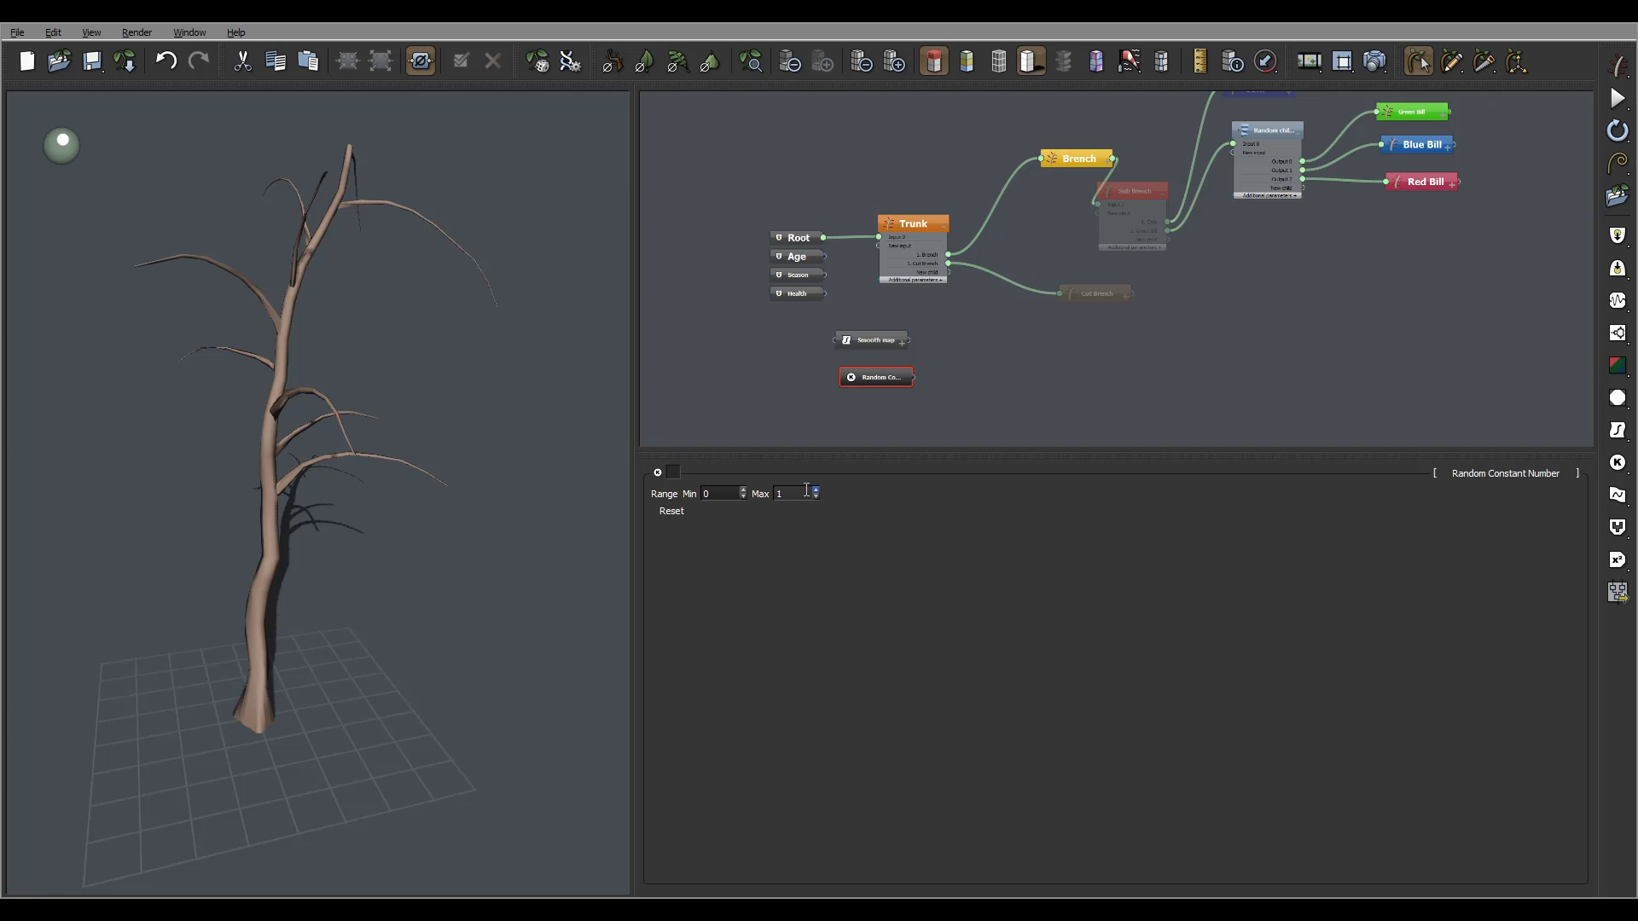
pyautogui.write('4')
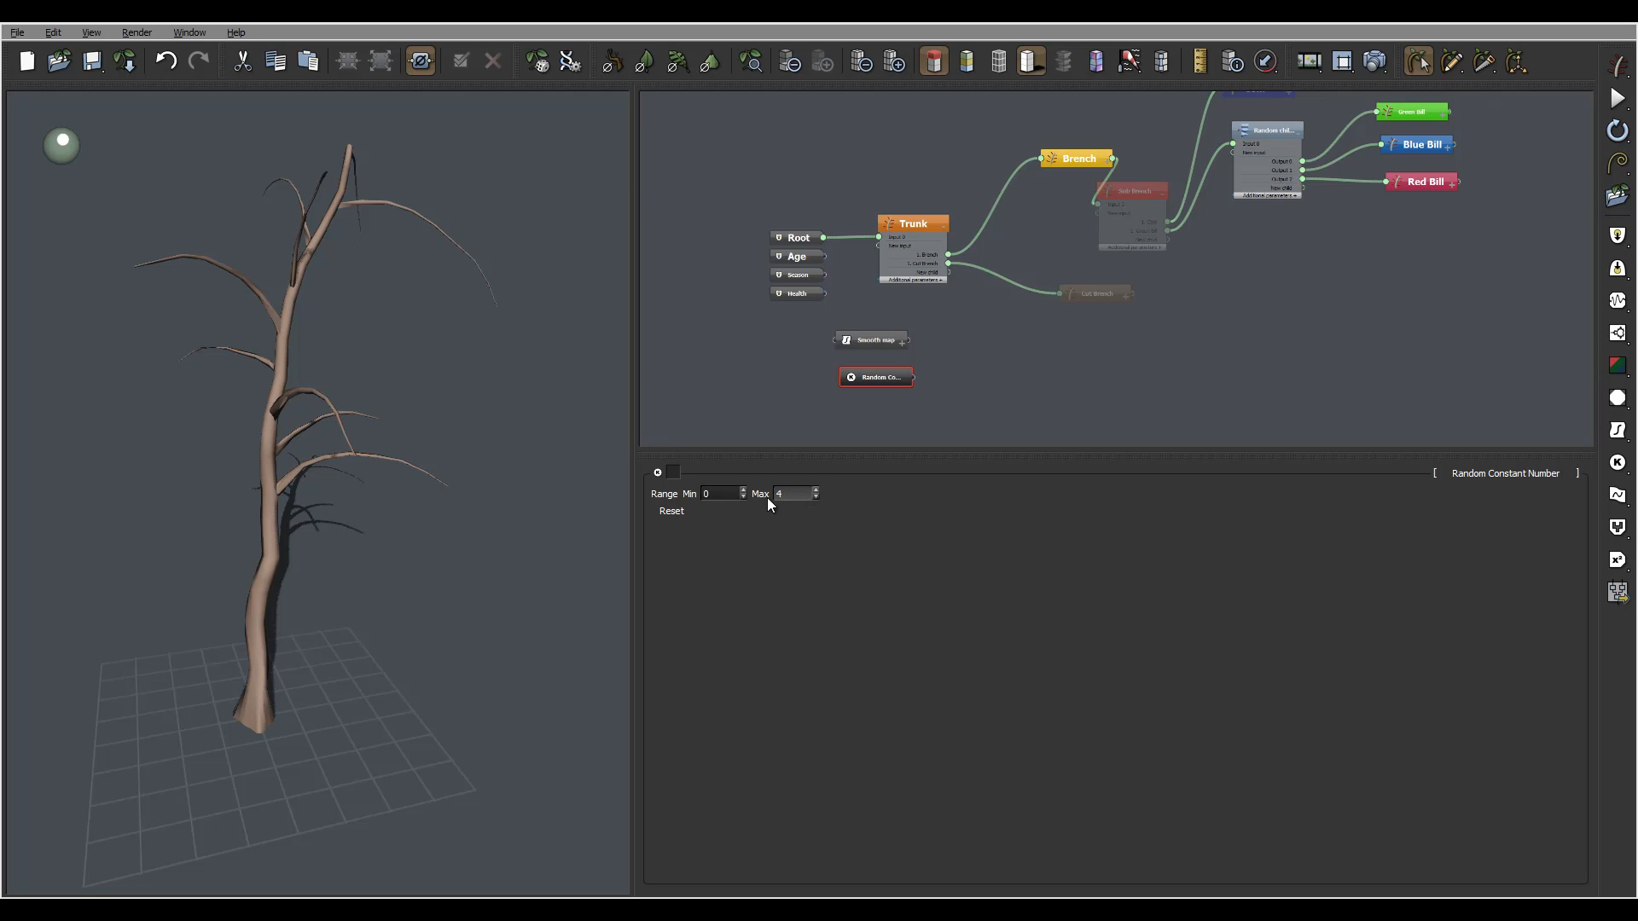
# Change the Smooth map's Output Range Upper value from 12 to 10.
pyautogui.click(870, 341)
pyautogui.click(843, 585)
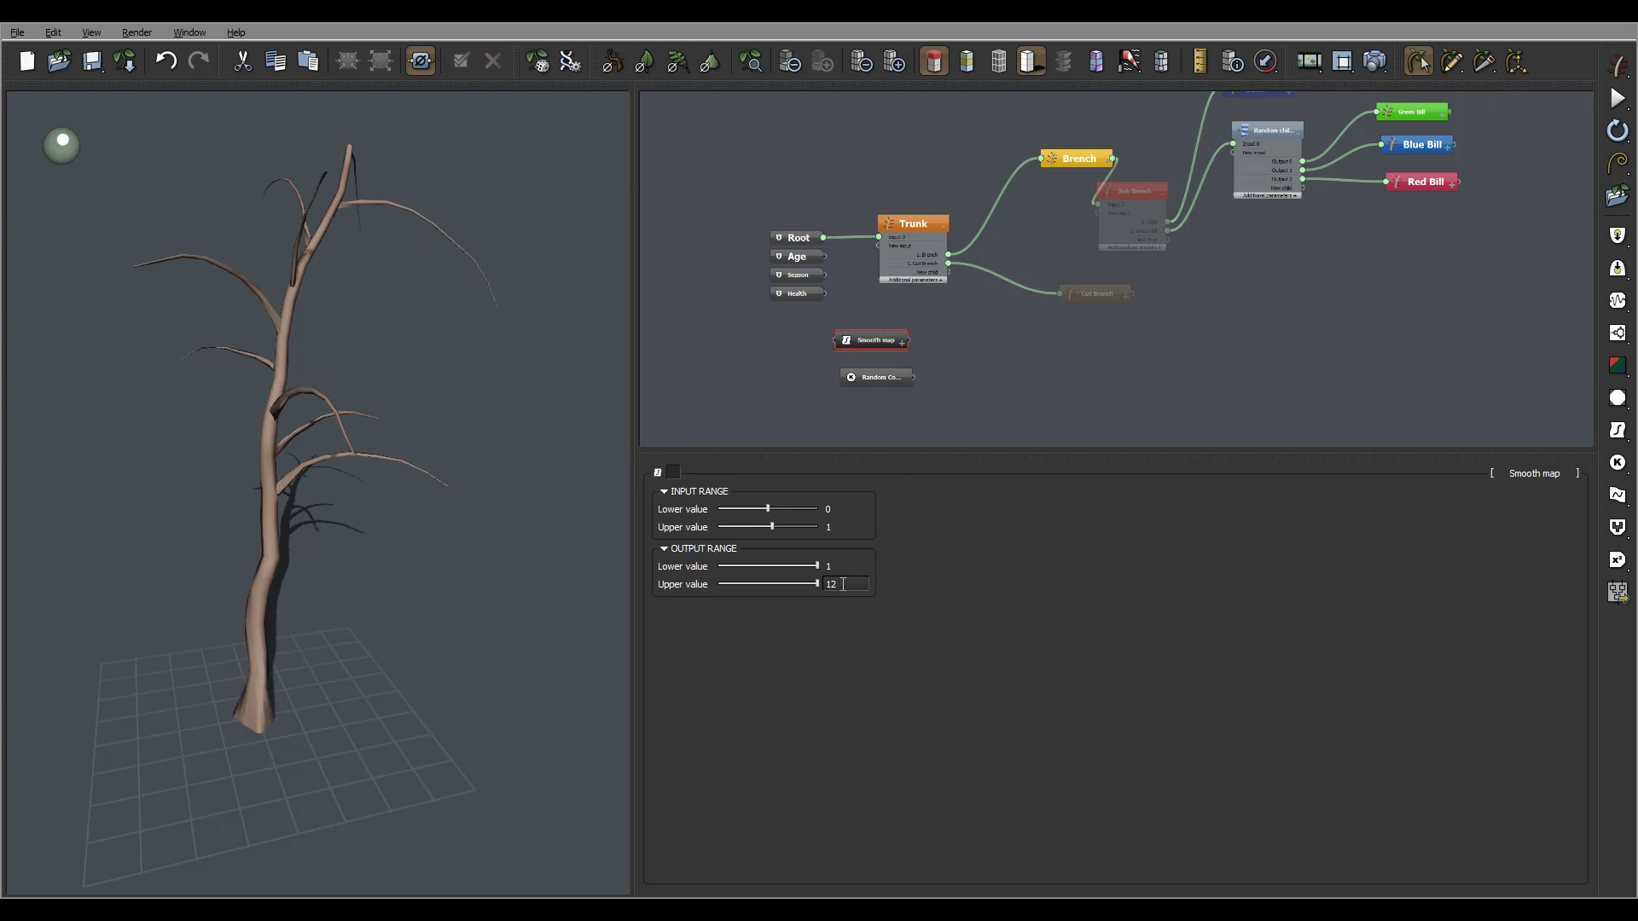
pyautogui.doubleClick(844, 584)
pyautogui.write('10')
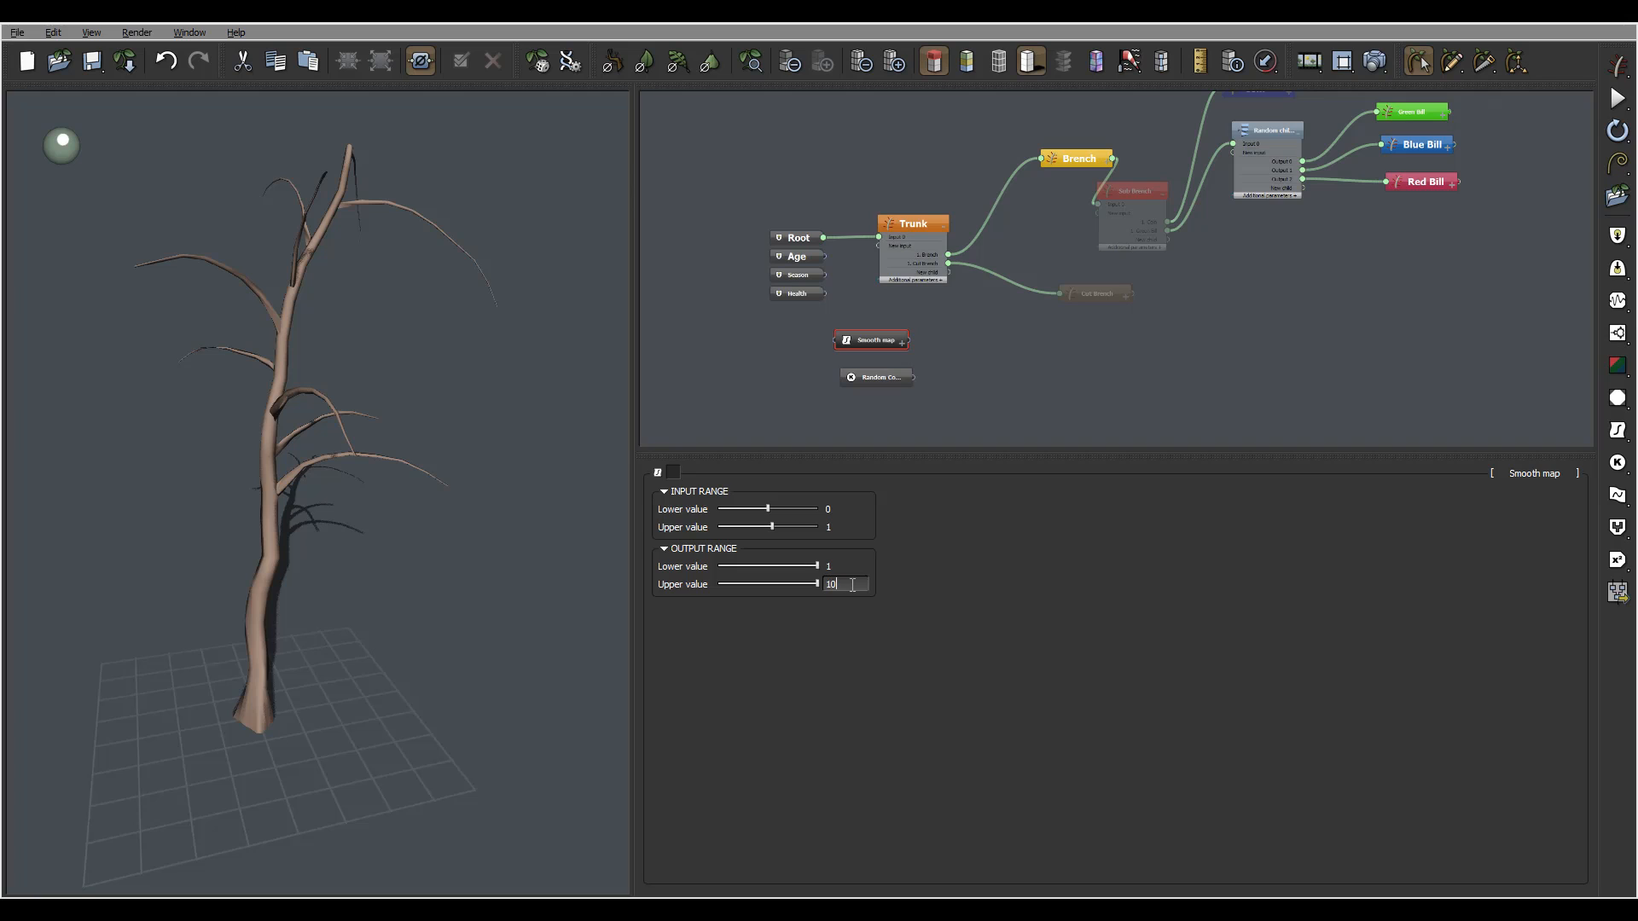
pyautogui.press('Return')
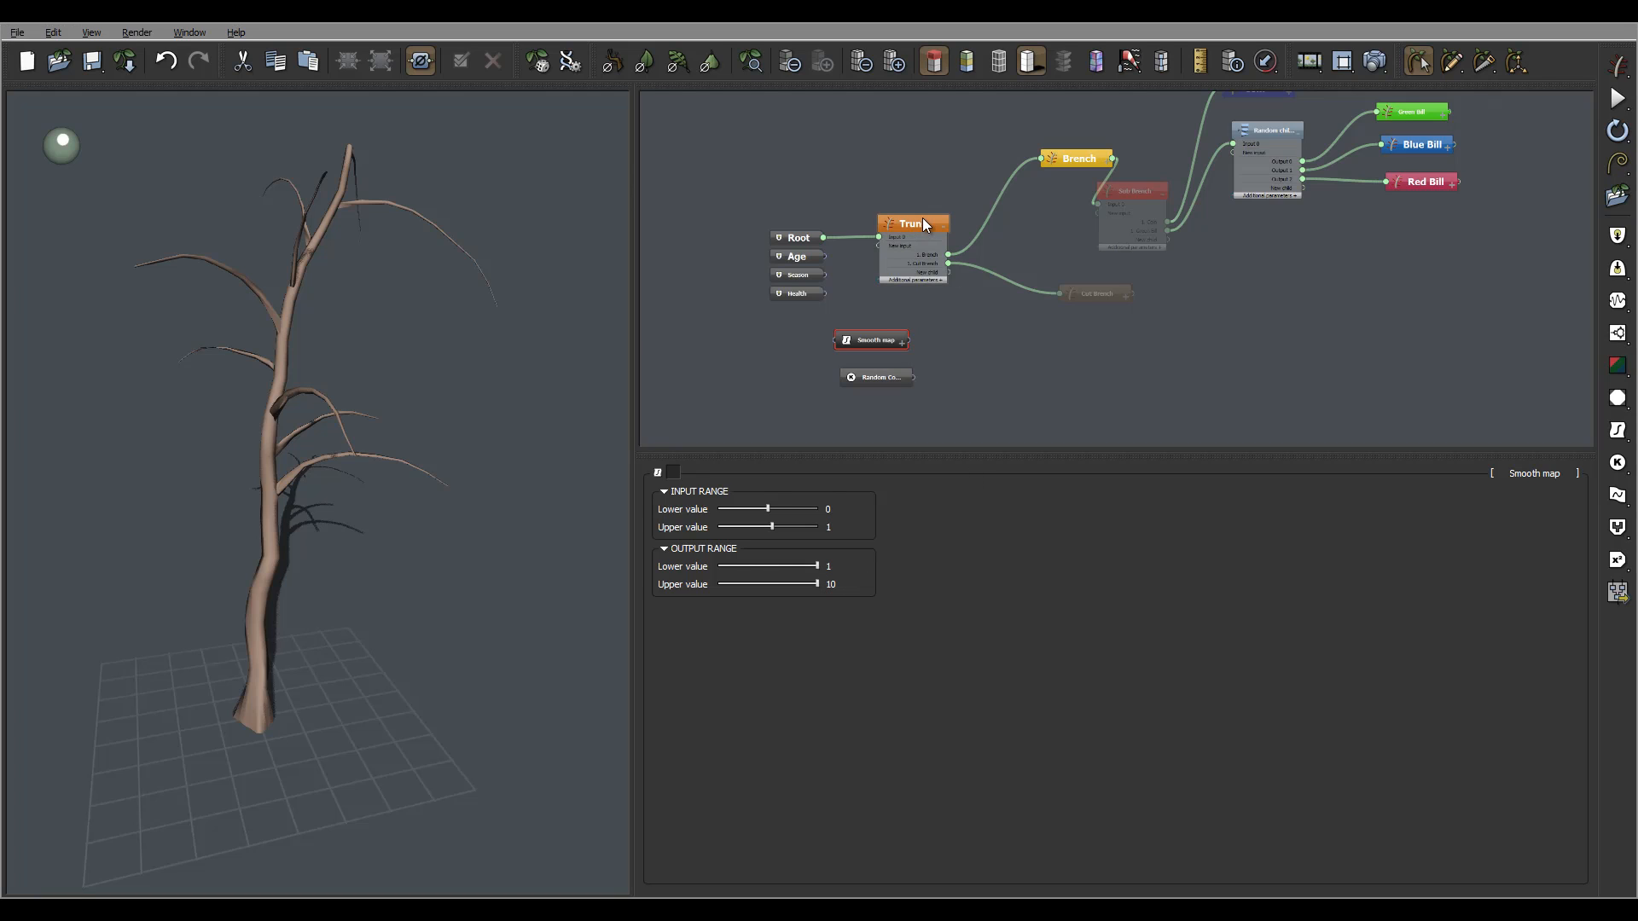
pyautogui.click(838, 584)
pyautogui.click(938, 582)
pyautogui.click(978, 362)
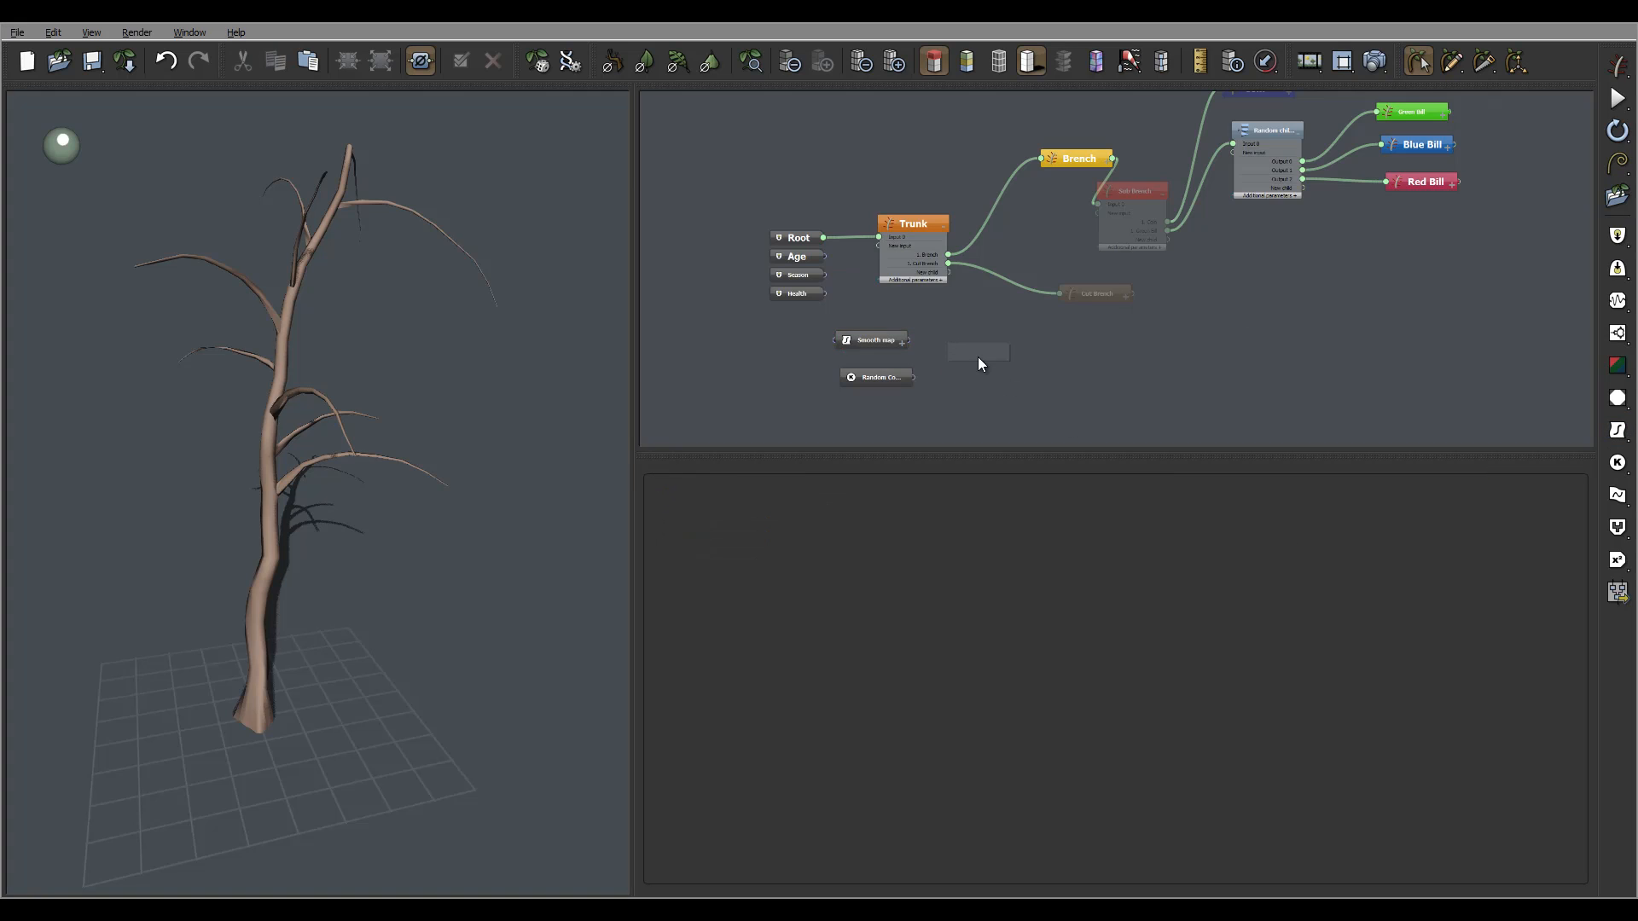
# Add an Offset (X+a) node and wire the Smooth map output into its Input.
pyautogui.rightClick(978, 359)
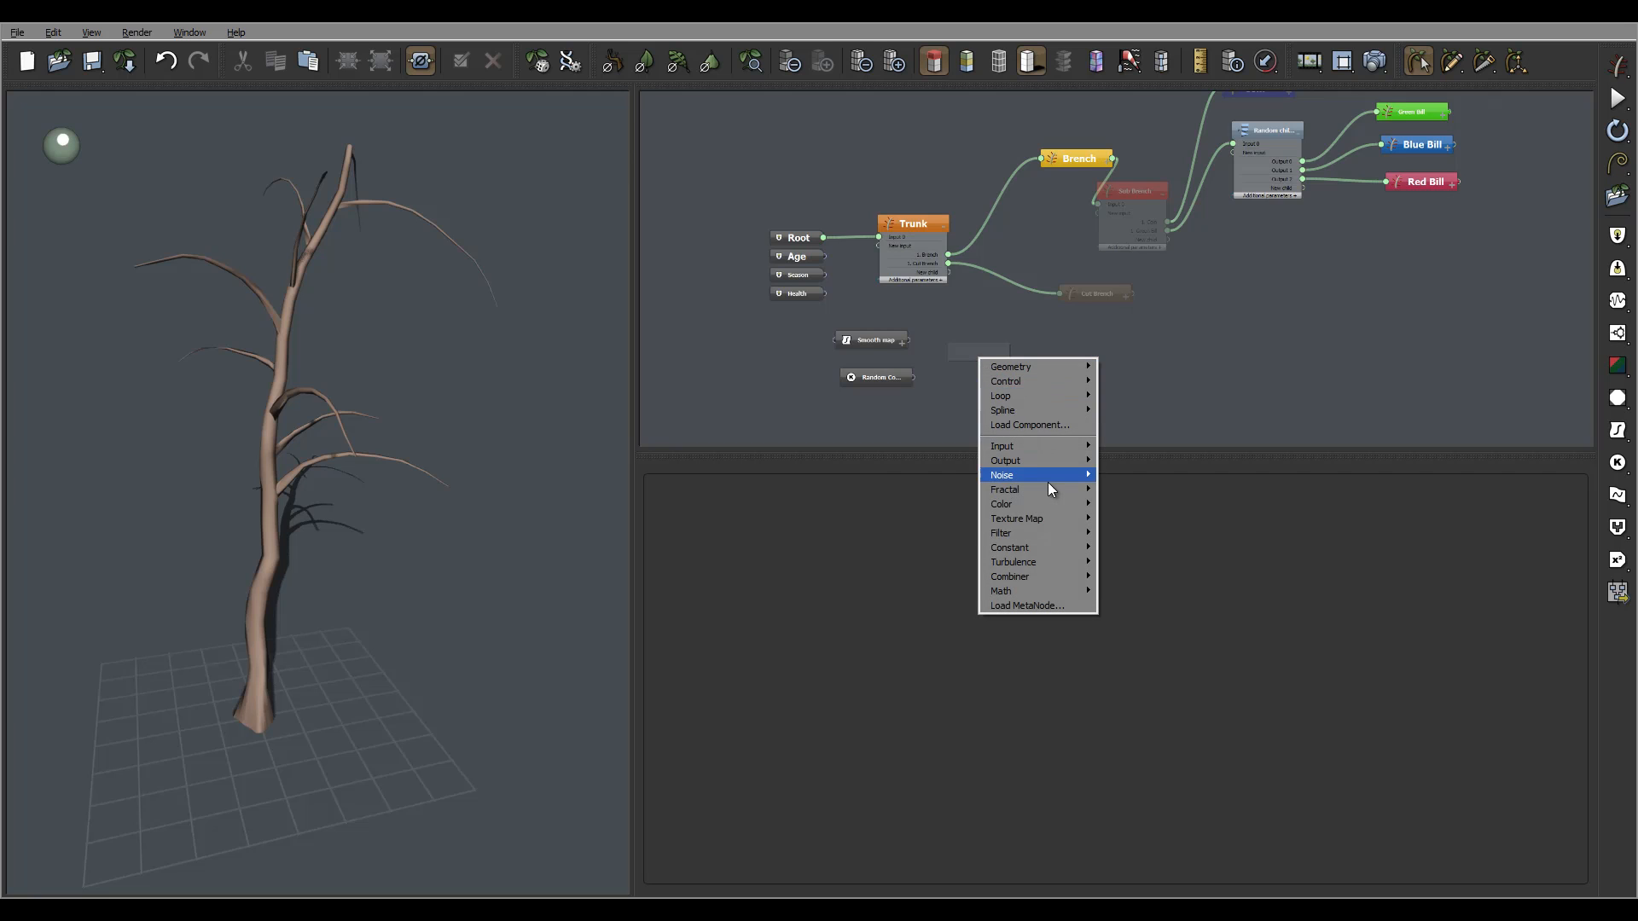
pyautogui.moveTo(1056, 533)
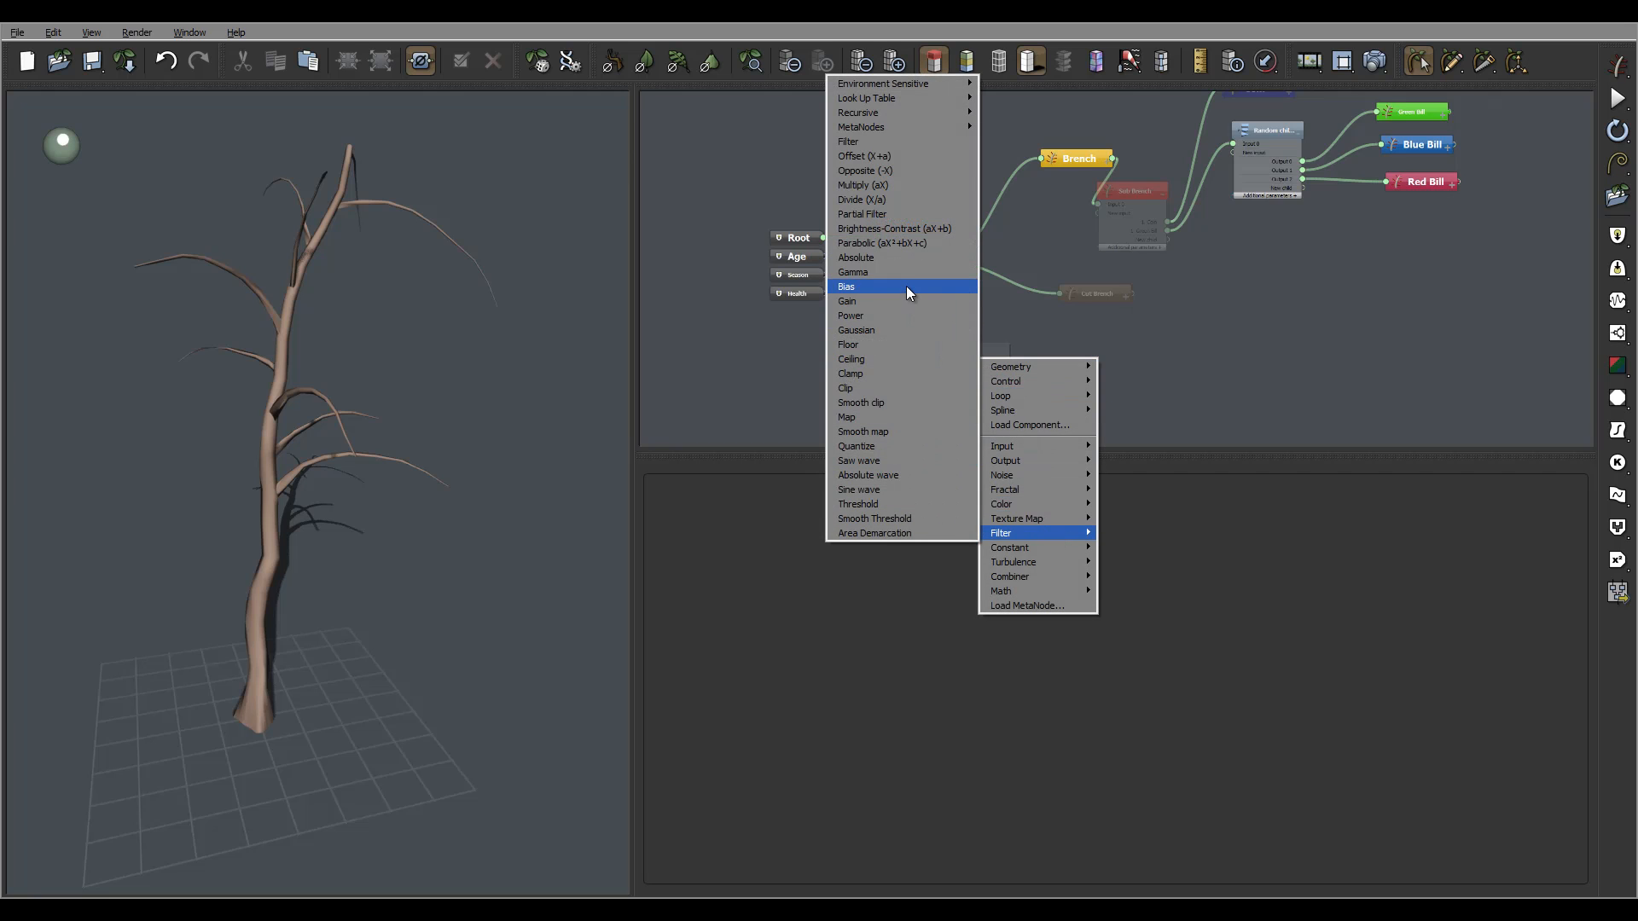
pyautogui.click(910, 156)
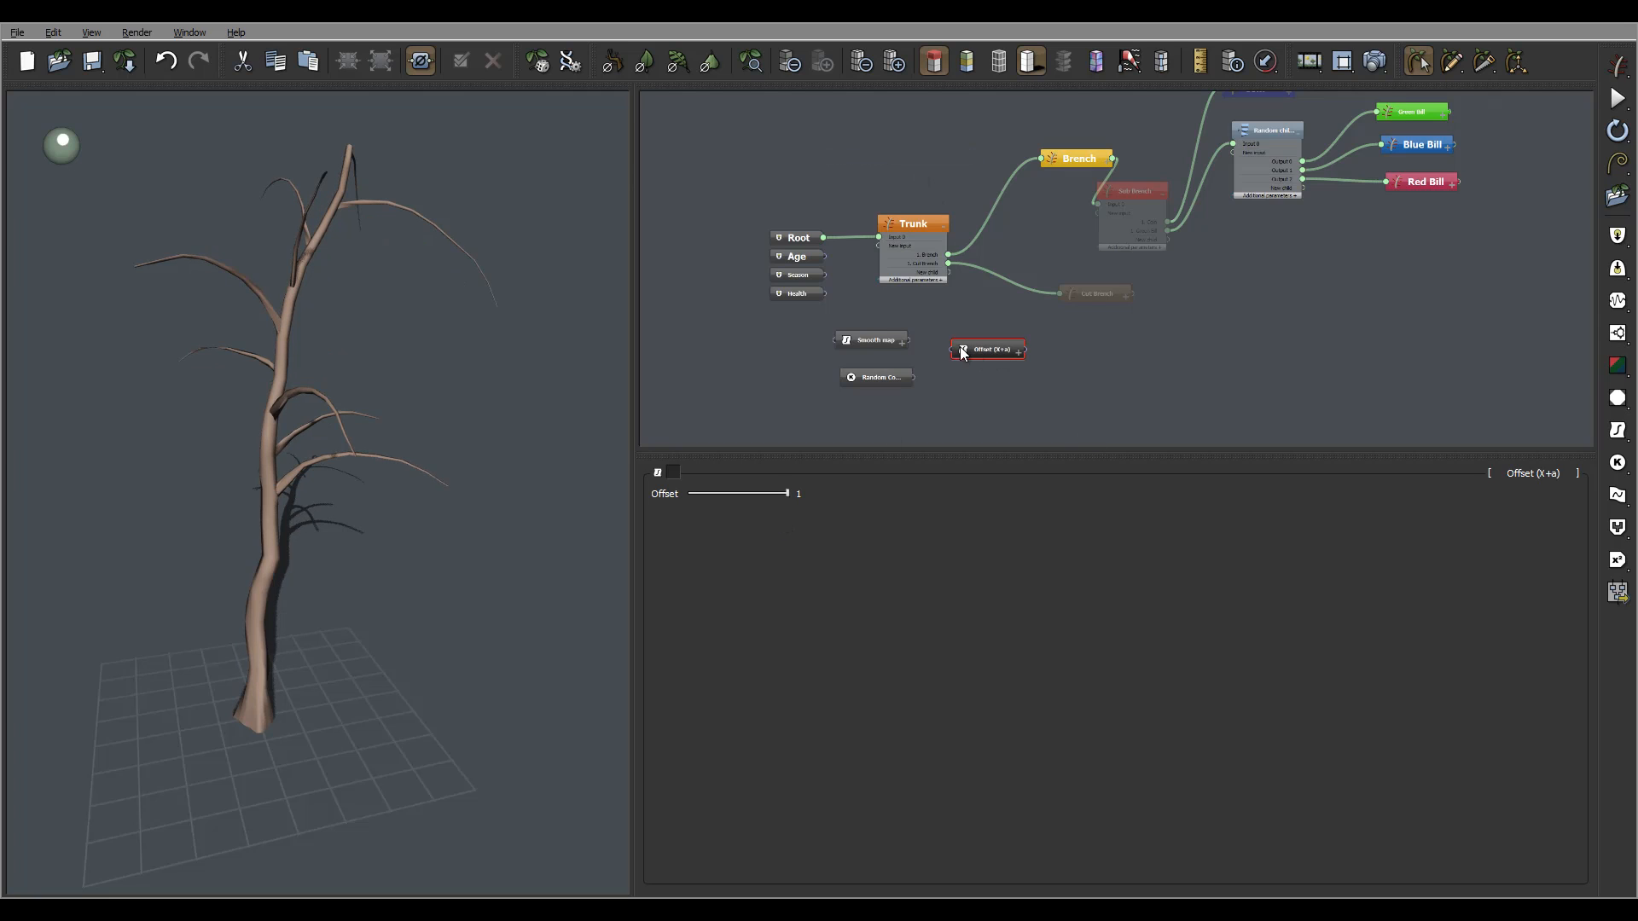
pyautogui.click(1017, 353)
pyautogui.moveTo(907, 341); pyautogui.dragTo(959, 365)
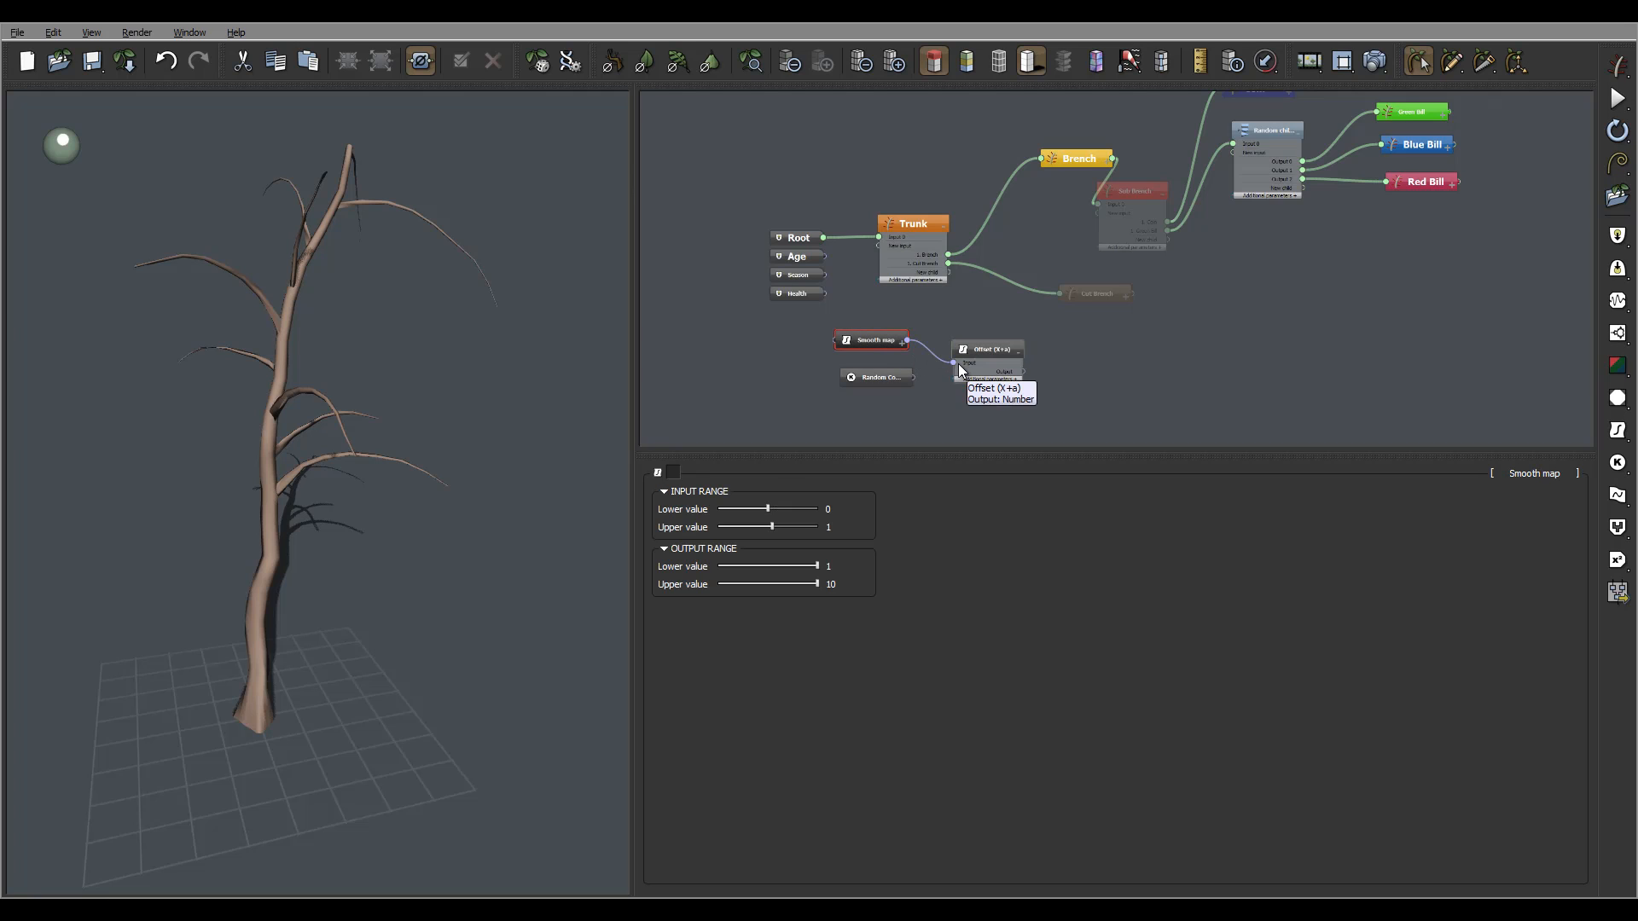
pyautogui.click(1010, 350)
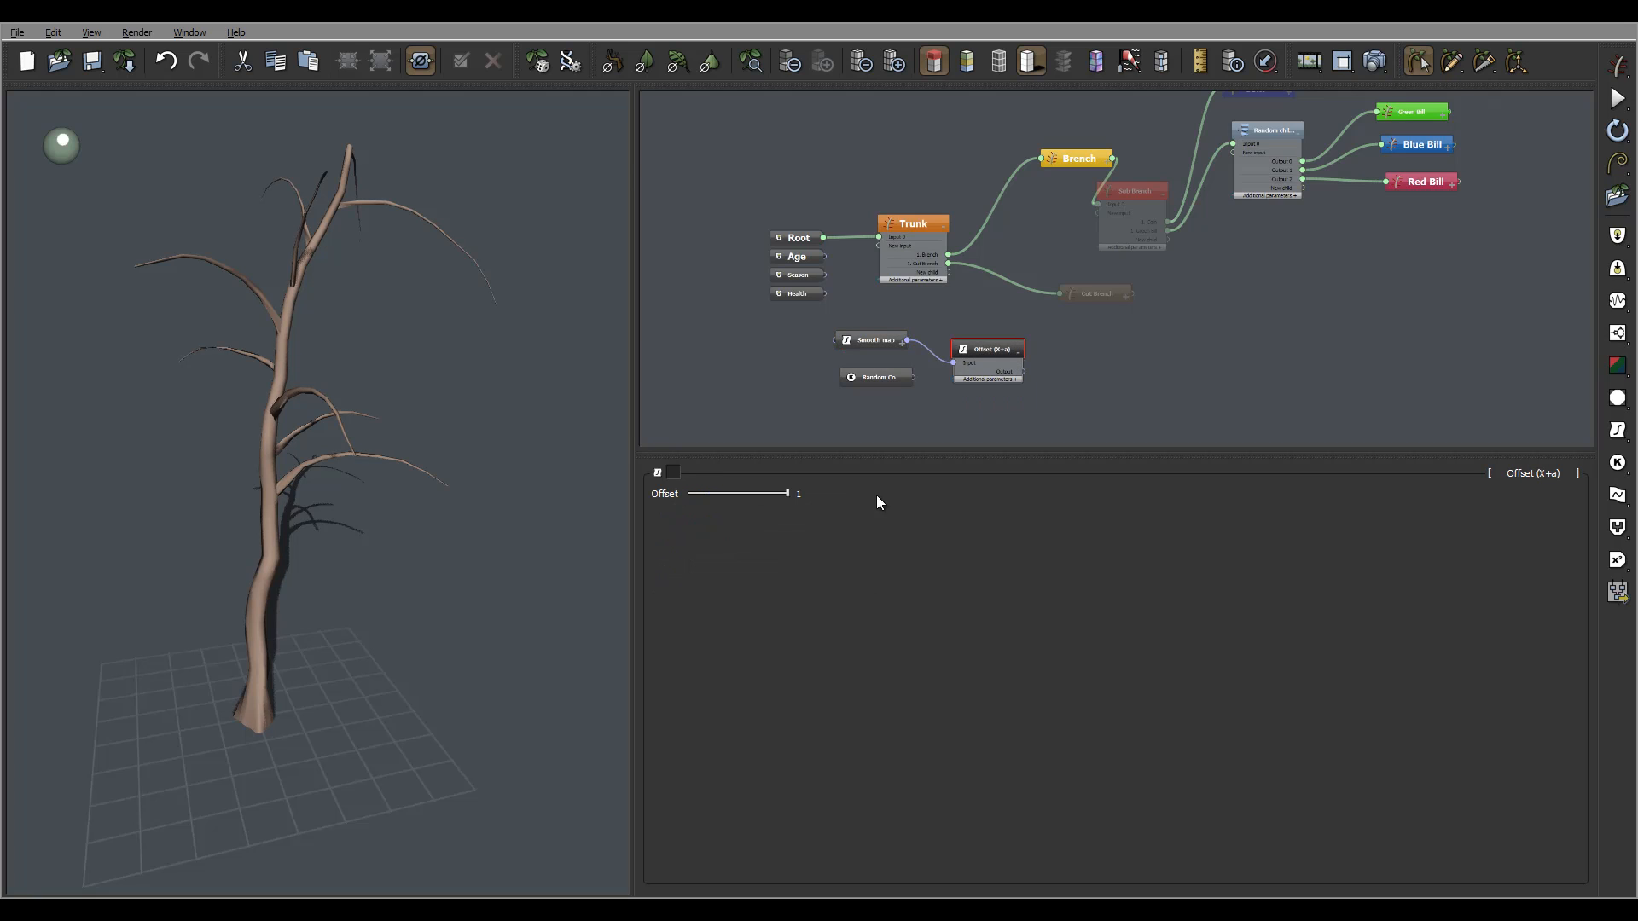
# Wire the Random Constant Number output into the Offset amount and move the spare Constant node left.
pyautogui.rightClick(666, 498)
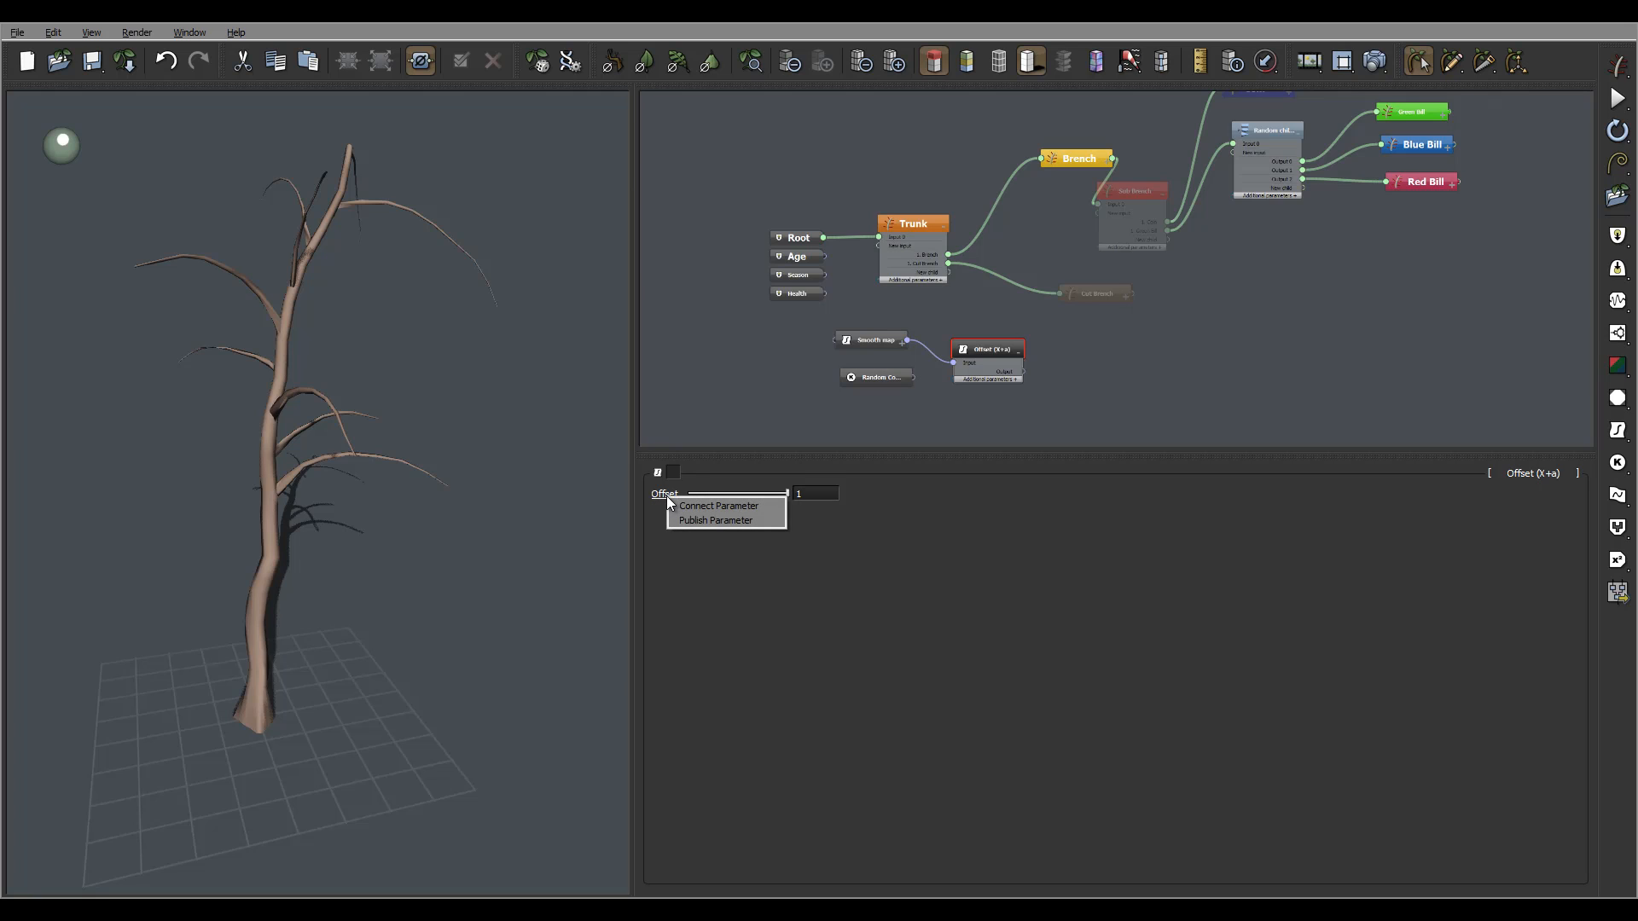
pyautogui.click(717, 506)
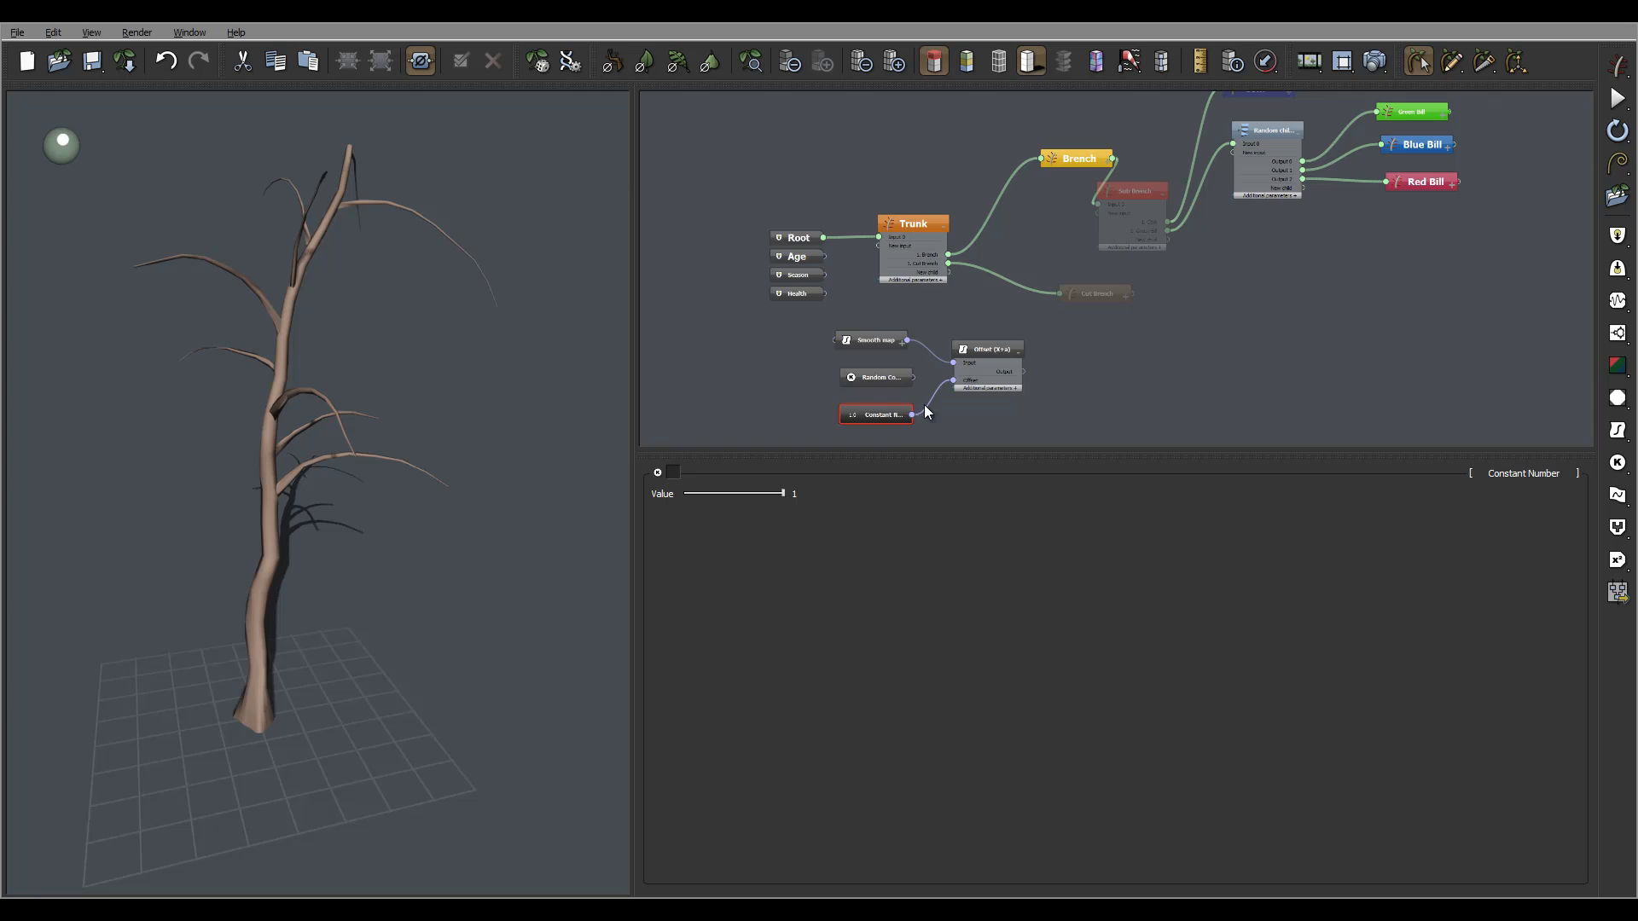
pyautogui.moveTo(953, 380); pyautogui.dragTo(913, 385)
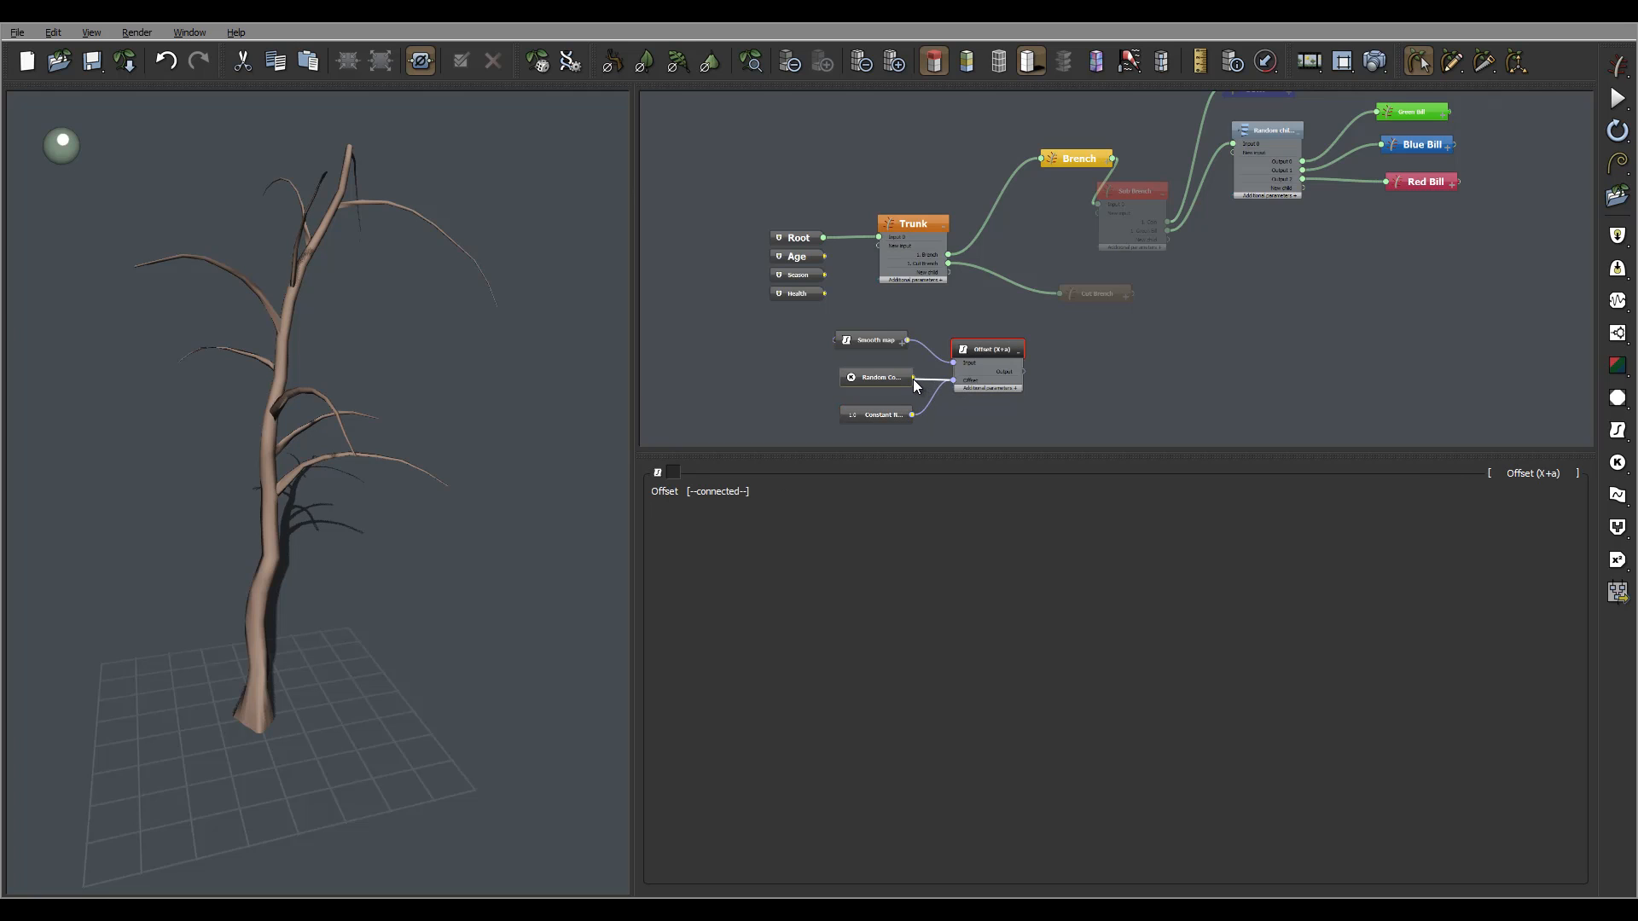
pyautogui.click(883, 412)
pyautogui.moveTo(887, 413)
pyautogui.mouseDown()
pyautogui.moveTo(766, 375)
pyautogui.moveTo(756, 394)
pyautogui.mouseUp()
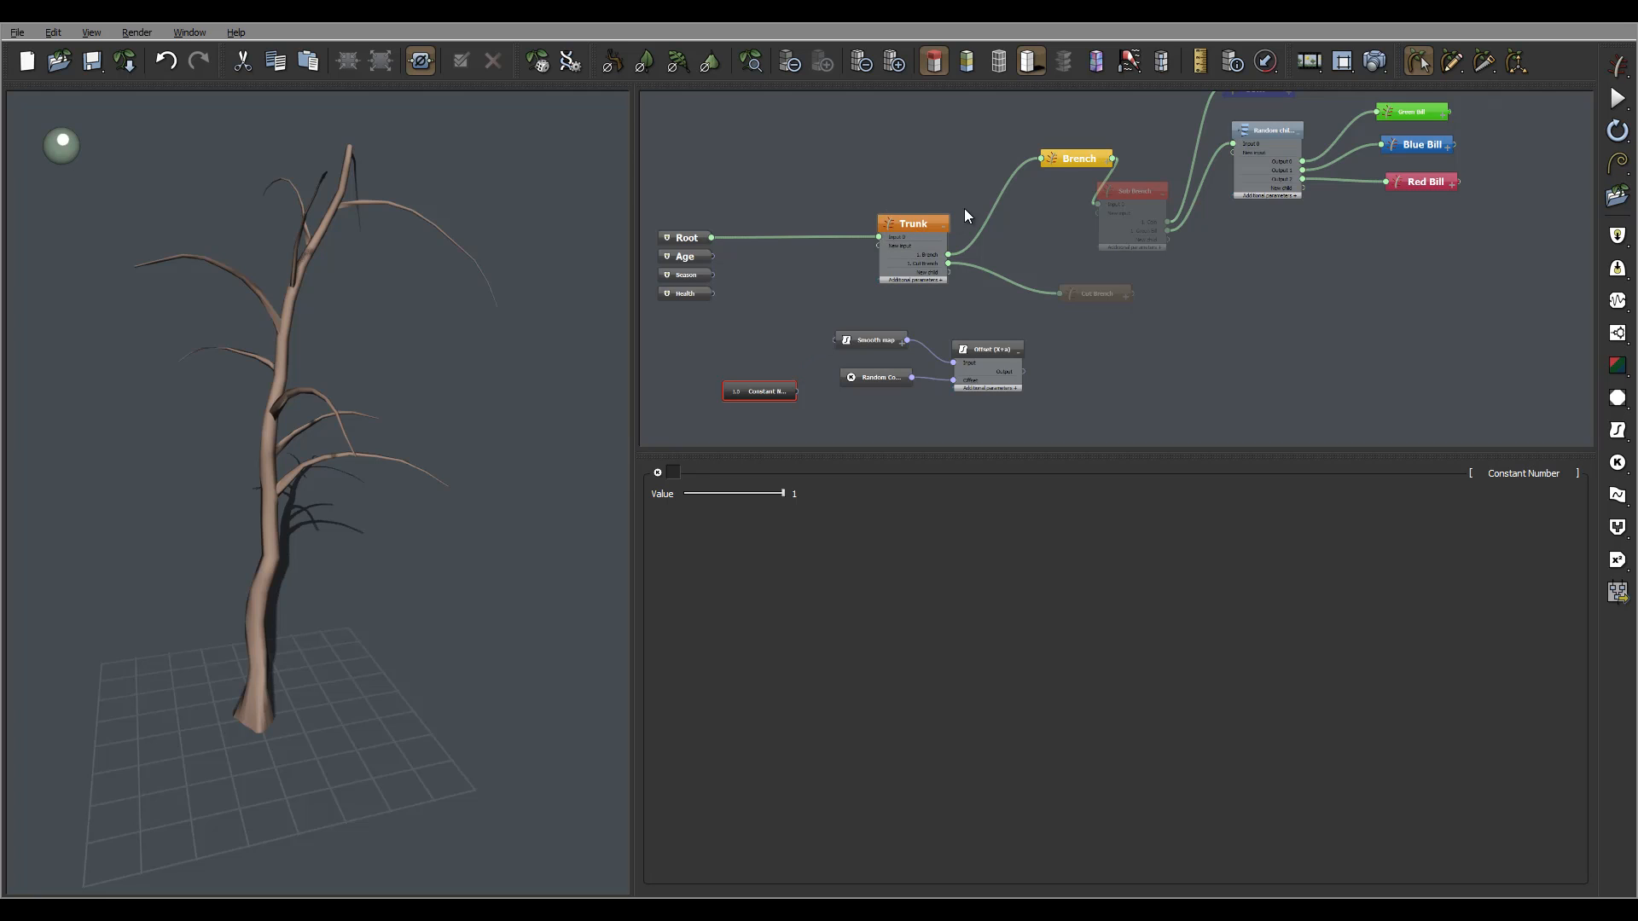
# Wire the Offset output into the Trunk's Length and delete the unused Random range node.
pyautogui.moveTo(908, 220); pyautogui.dragTo(929, 210)
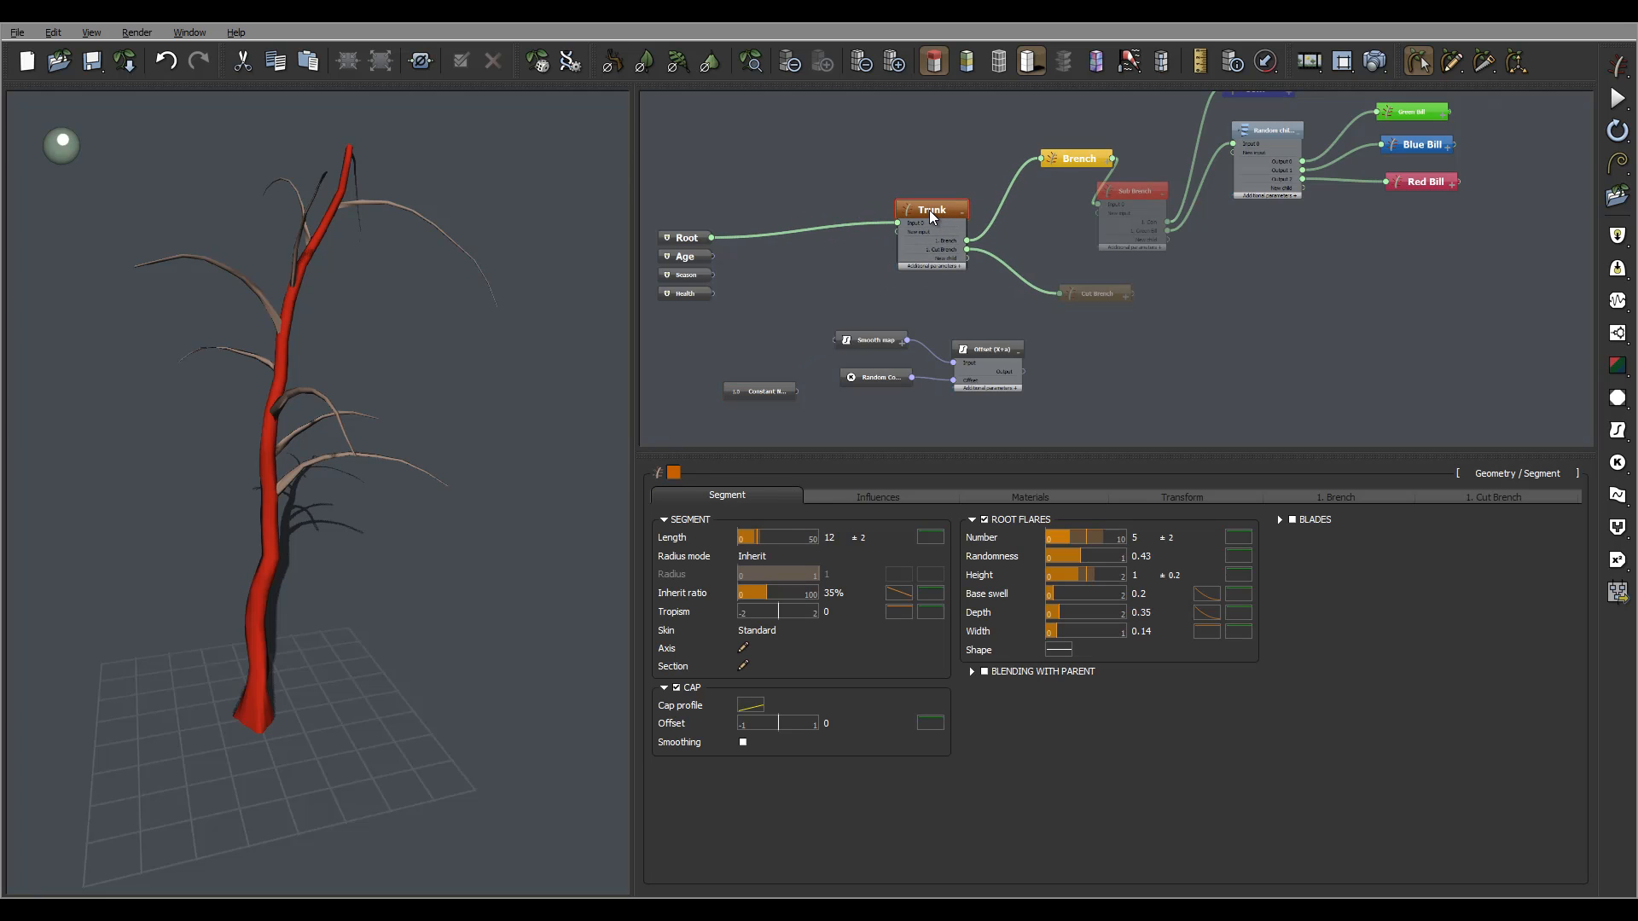
pyautogui.rightClick(671, 541)
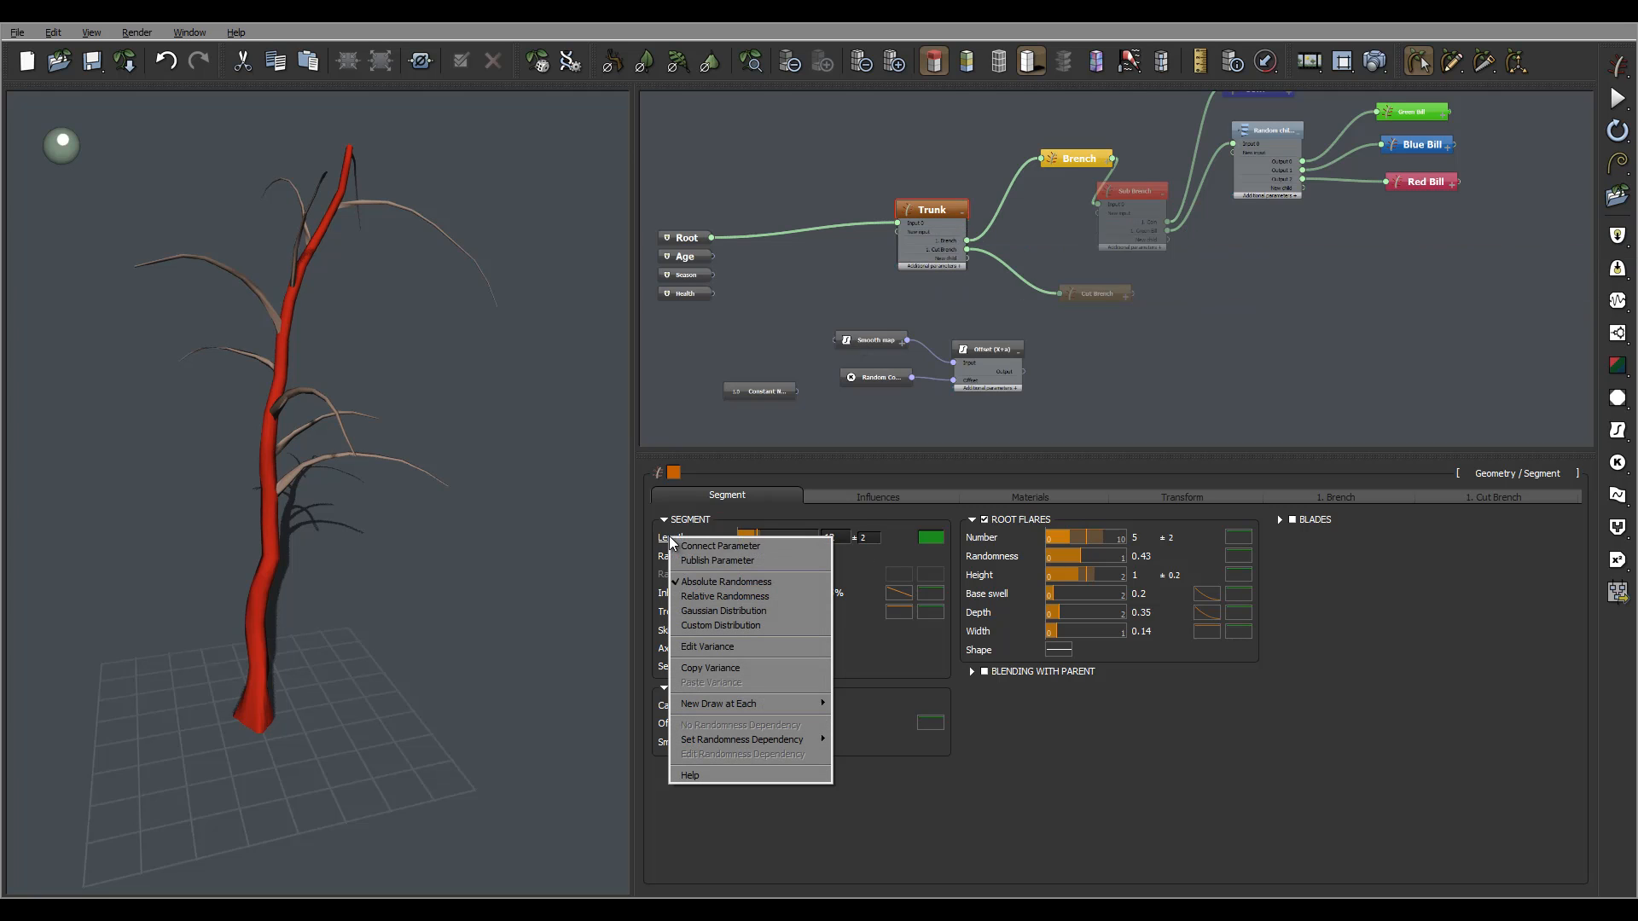
pyautogui.click(718, 547)
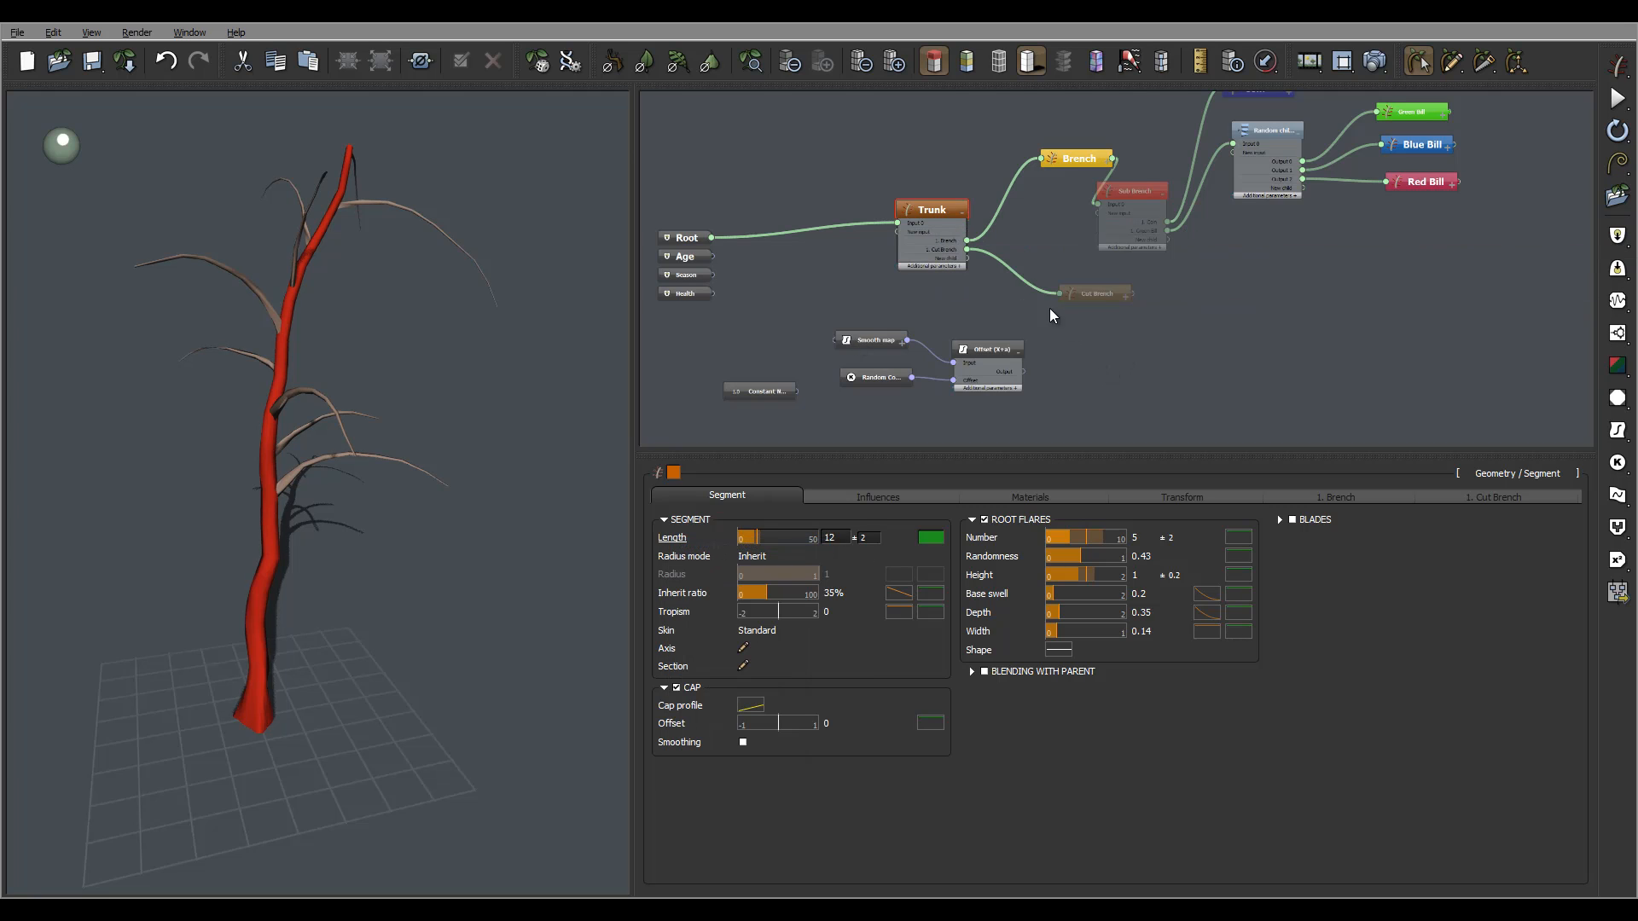
pyautogui.moveTo(843, 239); pyautogui.dragTo(787, 288)
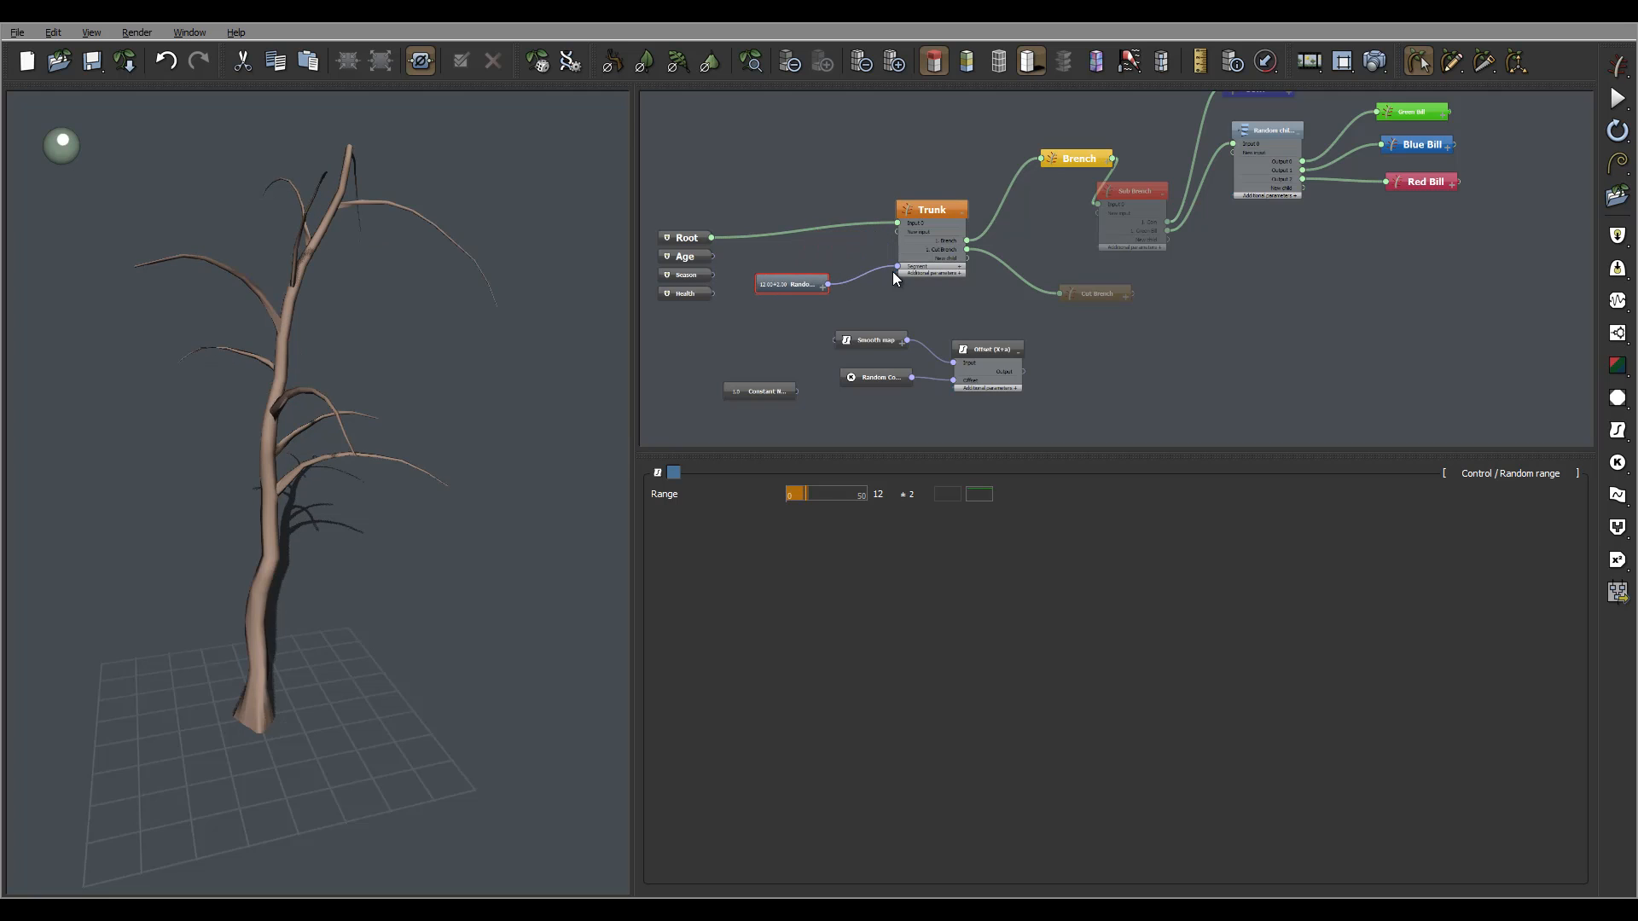
pyautogui.moveTo(896, 266); pyautogui.dragTo(1024, 371)
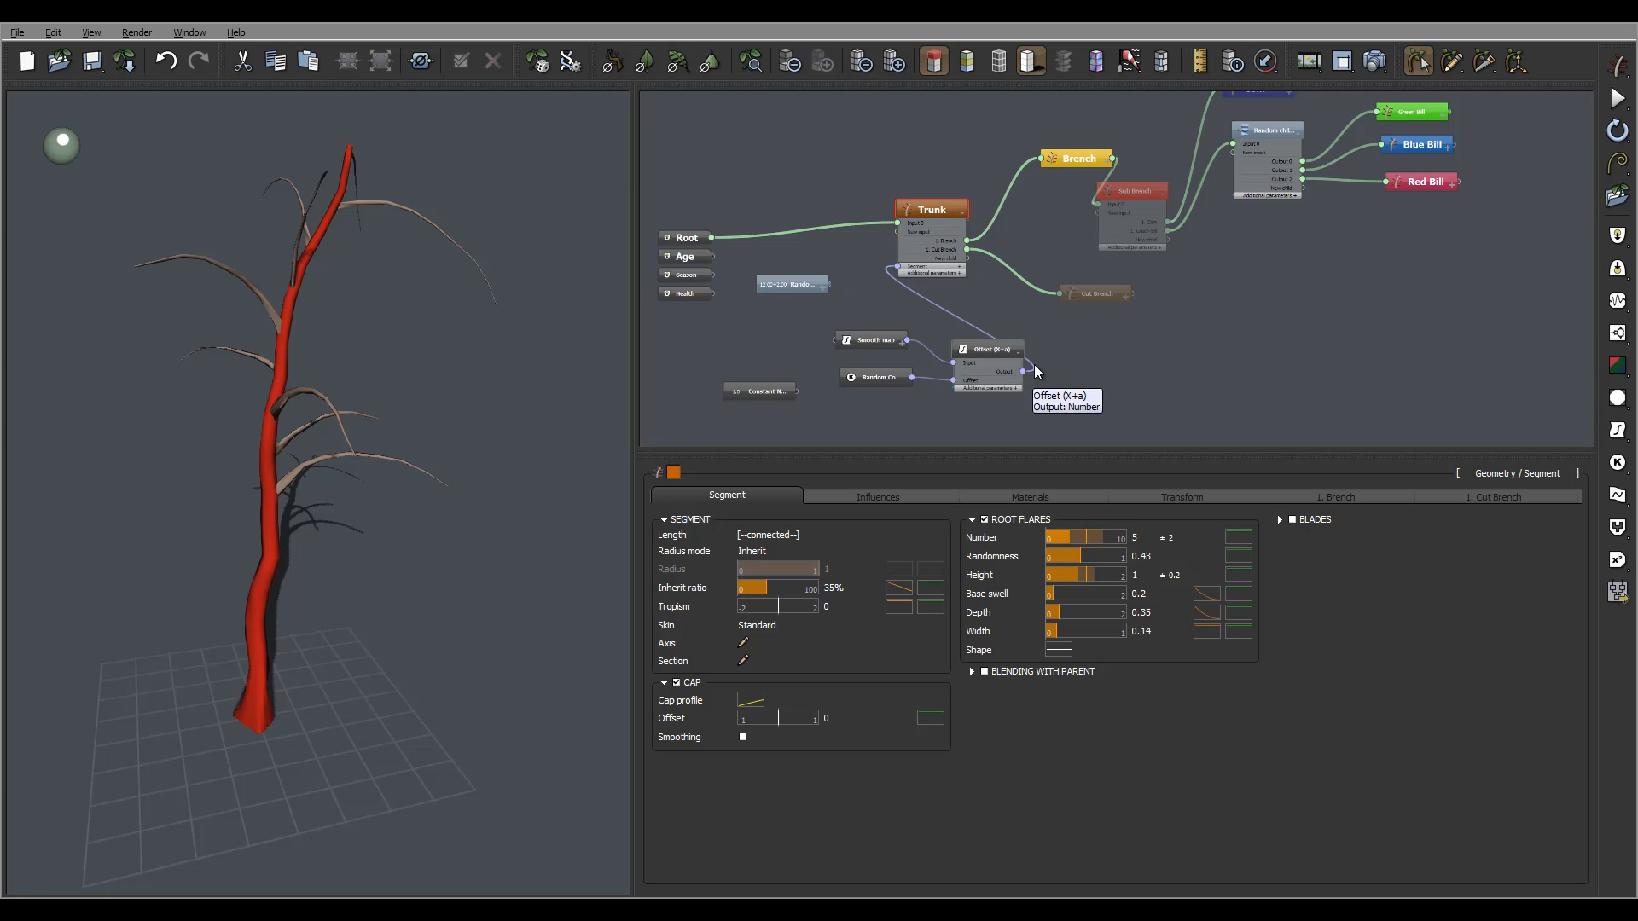
pyautogui.click(844, 292)
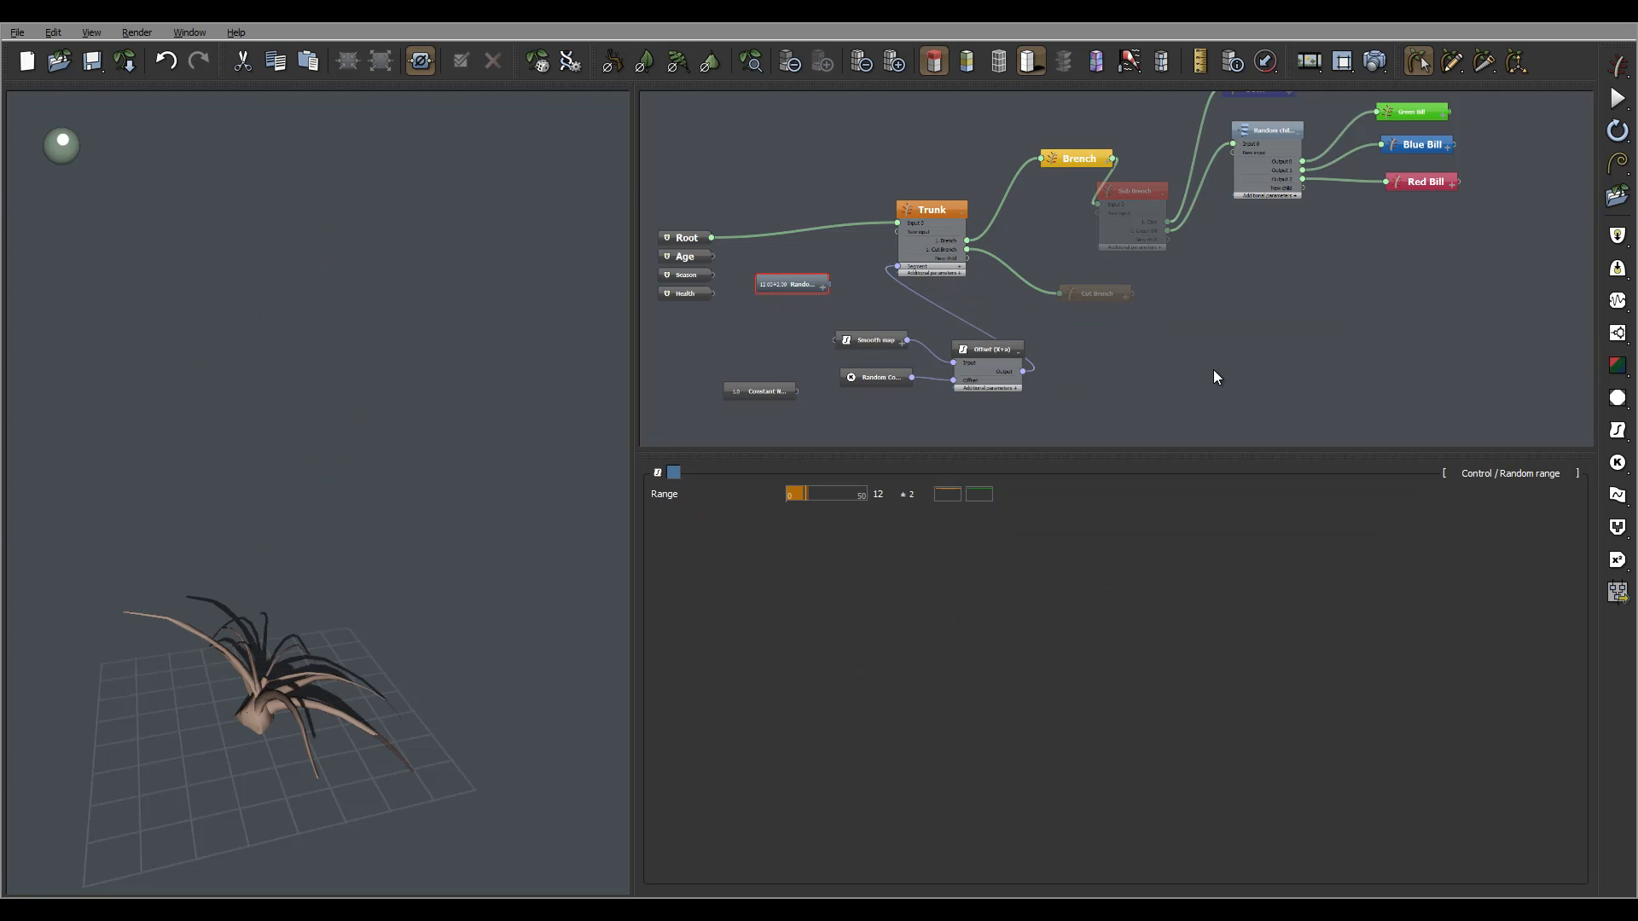
pyautogui.press('Delete')
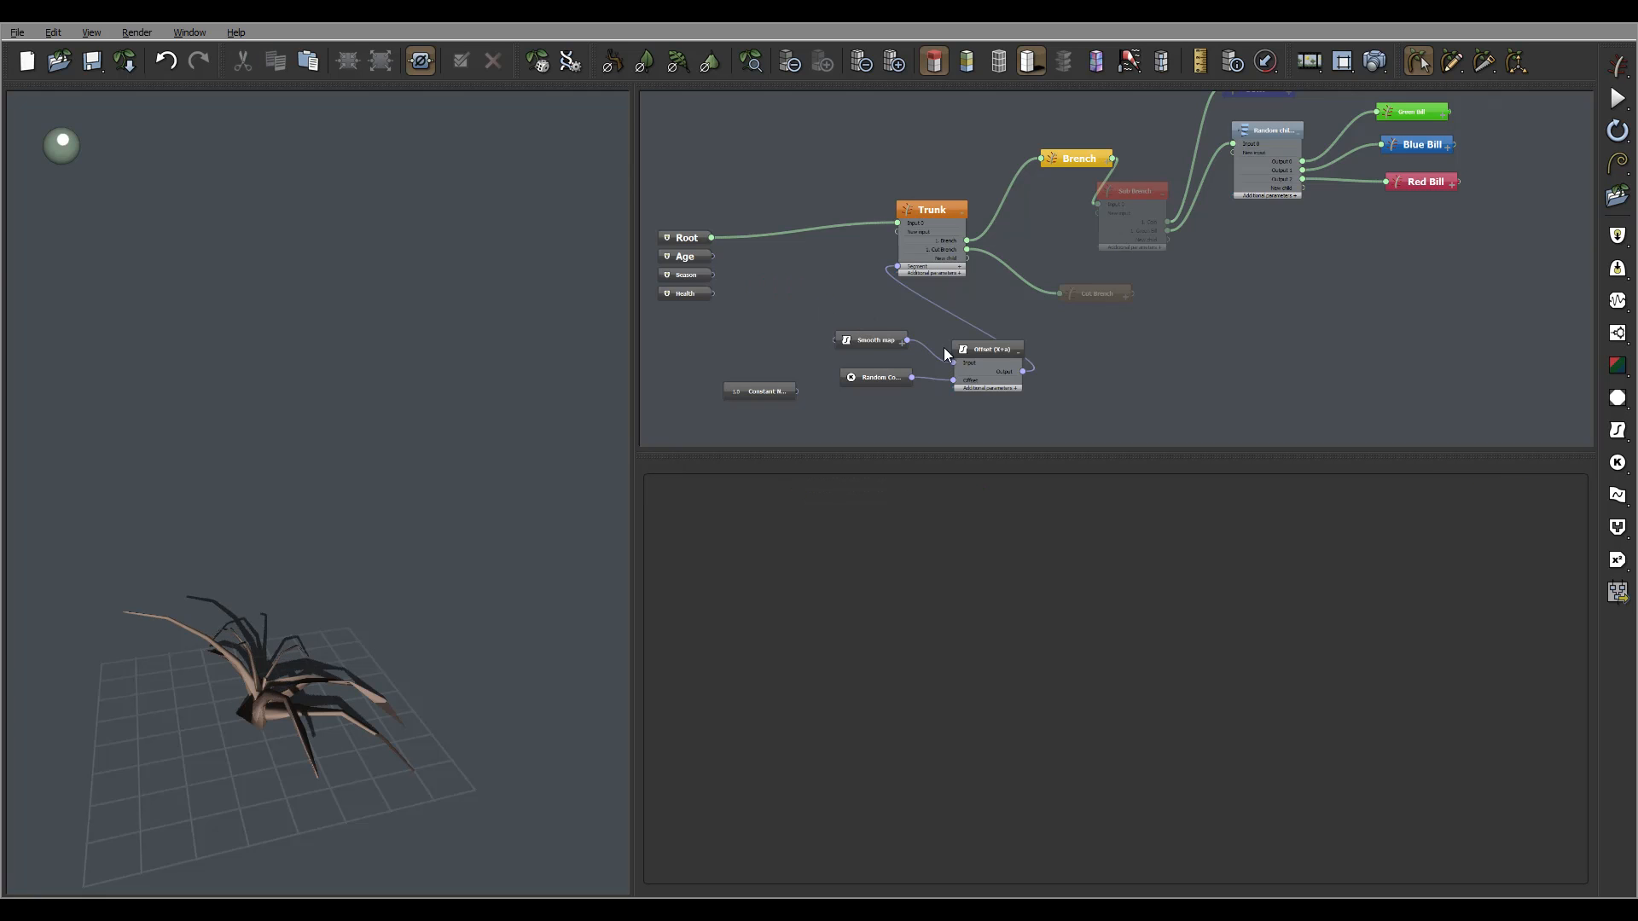
pyautogui.moveTo(332, 592); pyautogui.dragTo(305, 634)
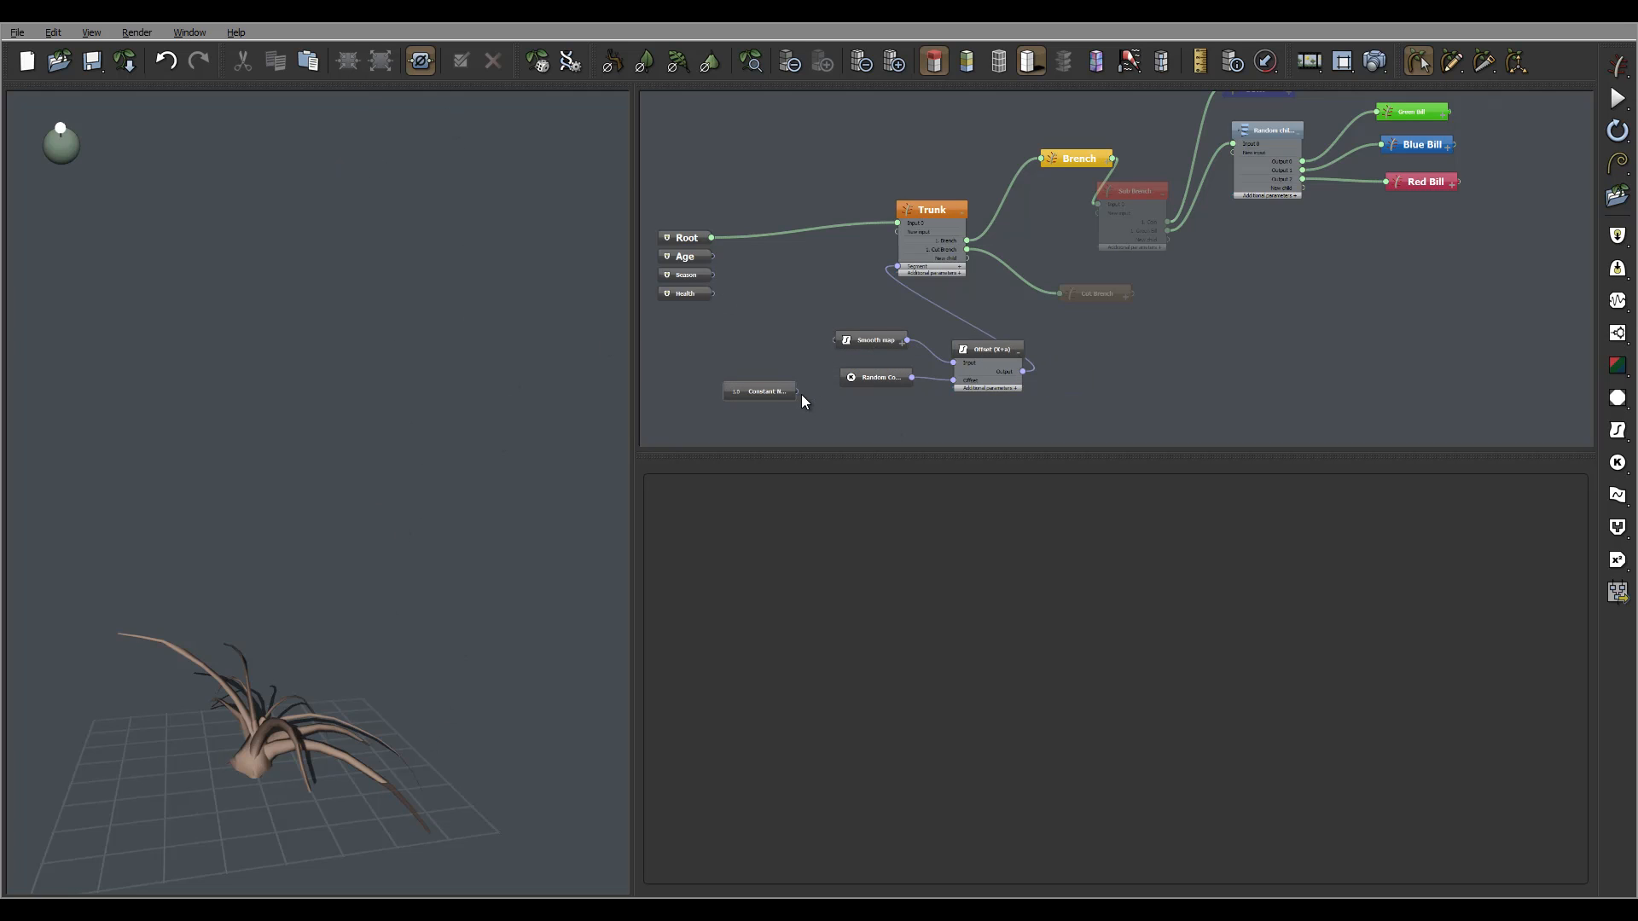
# Connect the Constant Number to the Smooth map and set its value to 10.
pyautogui.moveTo(797, 392); pyautogui.dragTo(826, 349)
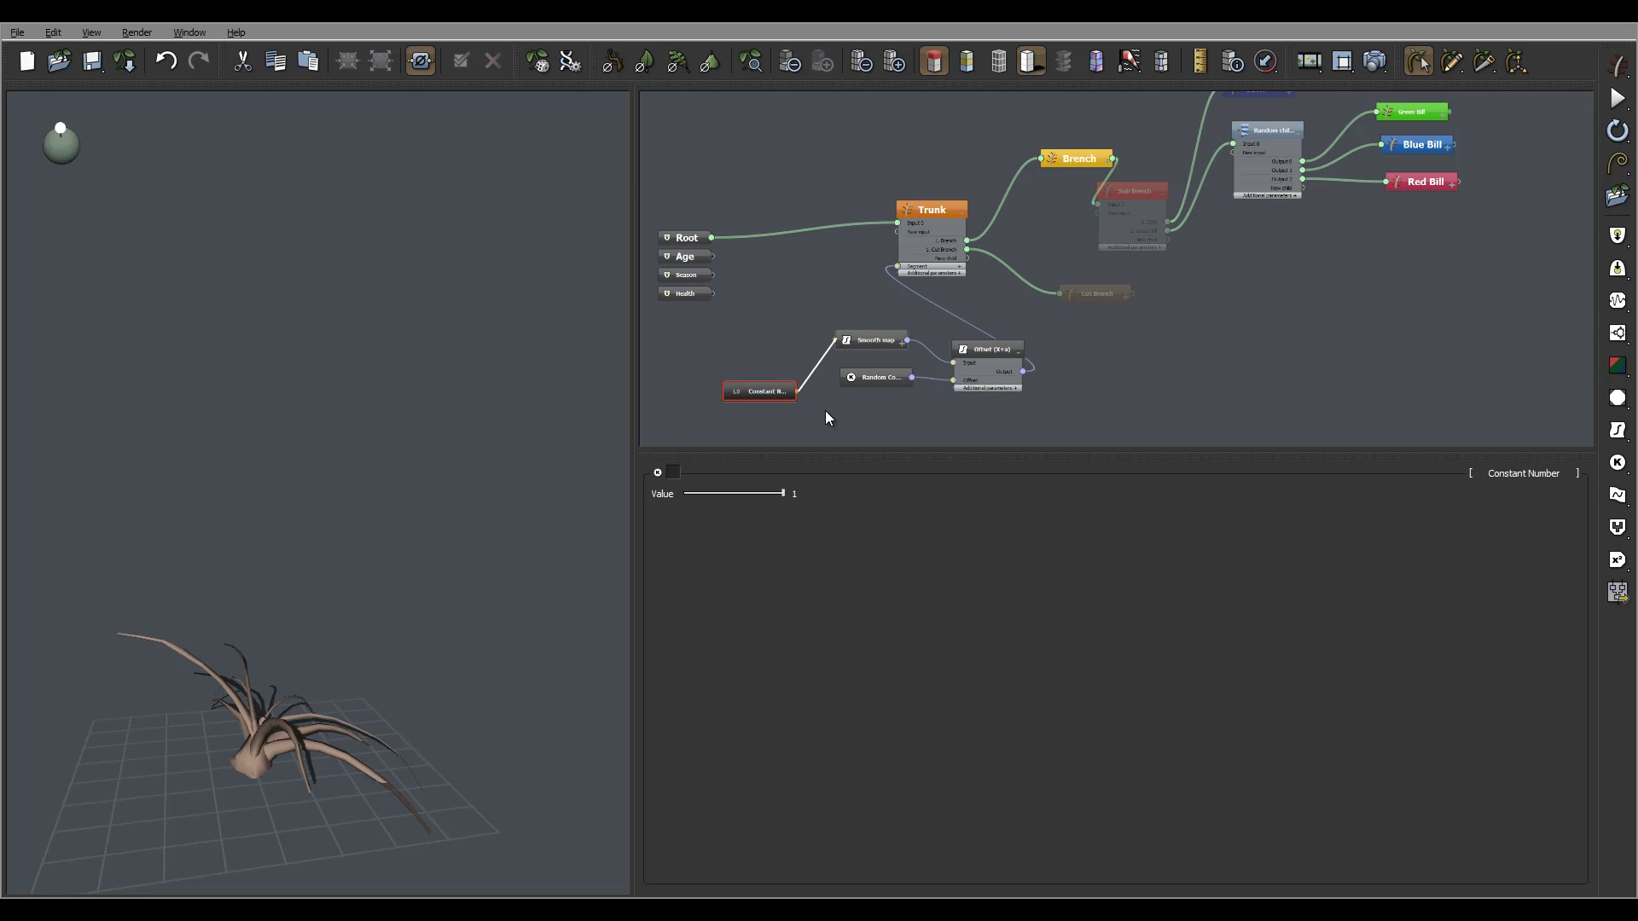
pyautogui.doubleClick(775, 393)
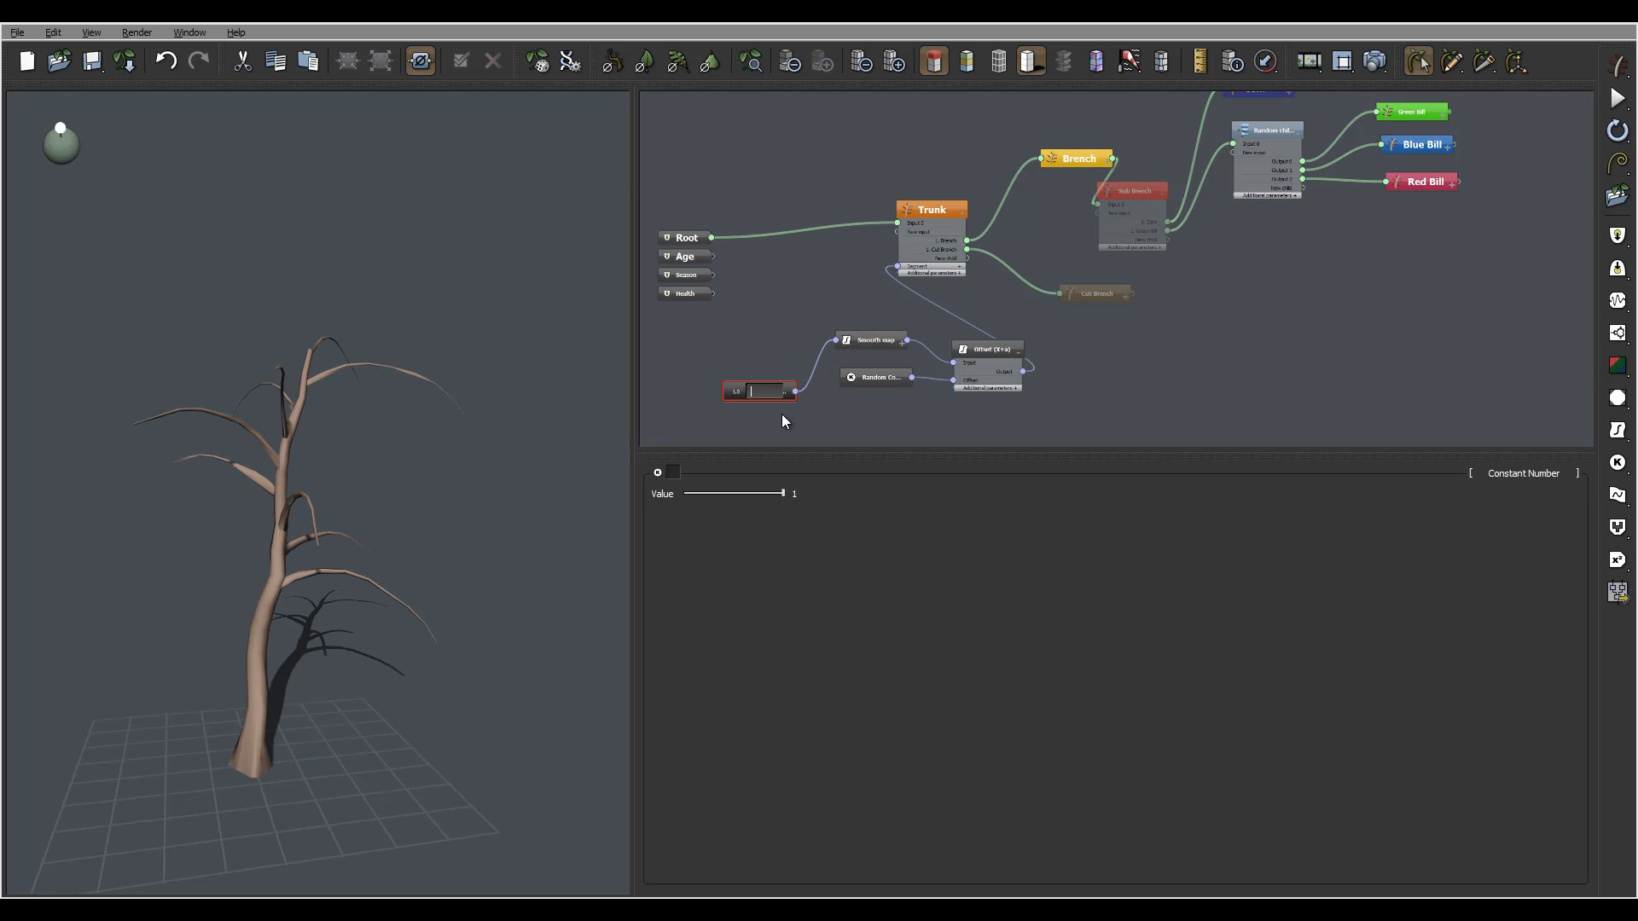
pyautogui.doubleClick(806, 494)
pyautogui.write('10')
pyautogui.press('Return')
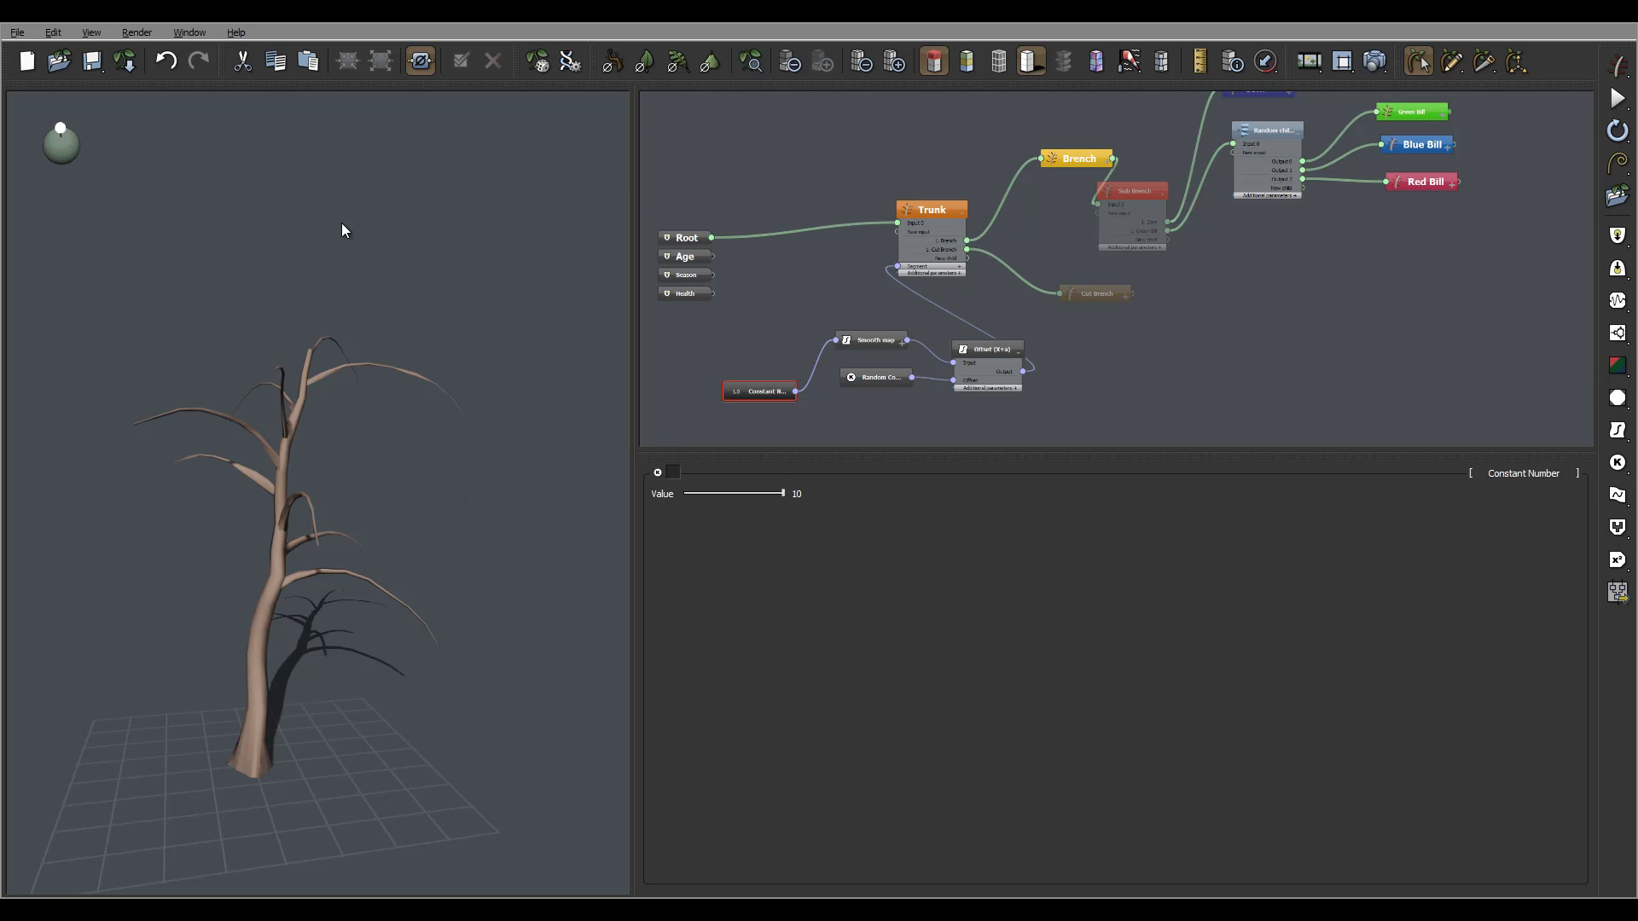
pyautogui.click(883, 344)
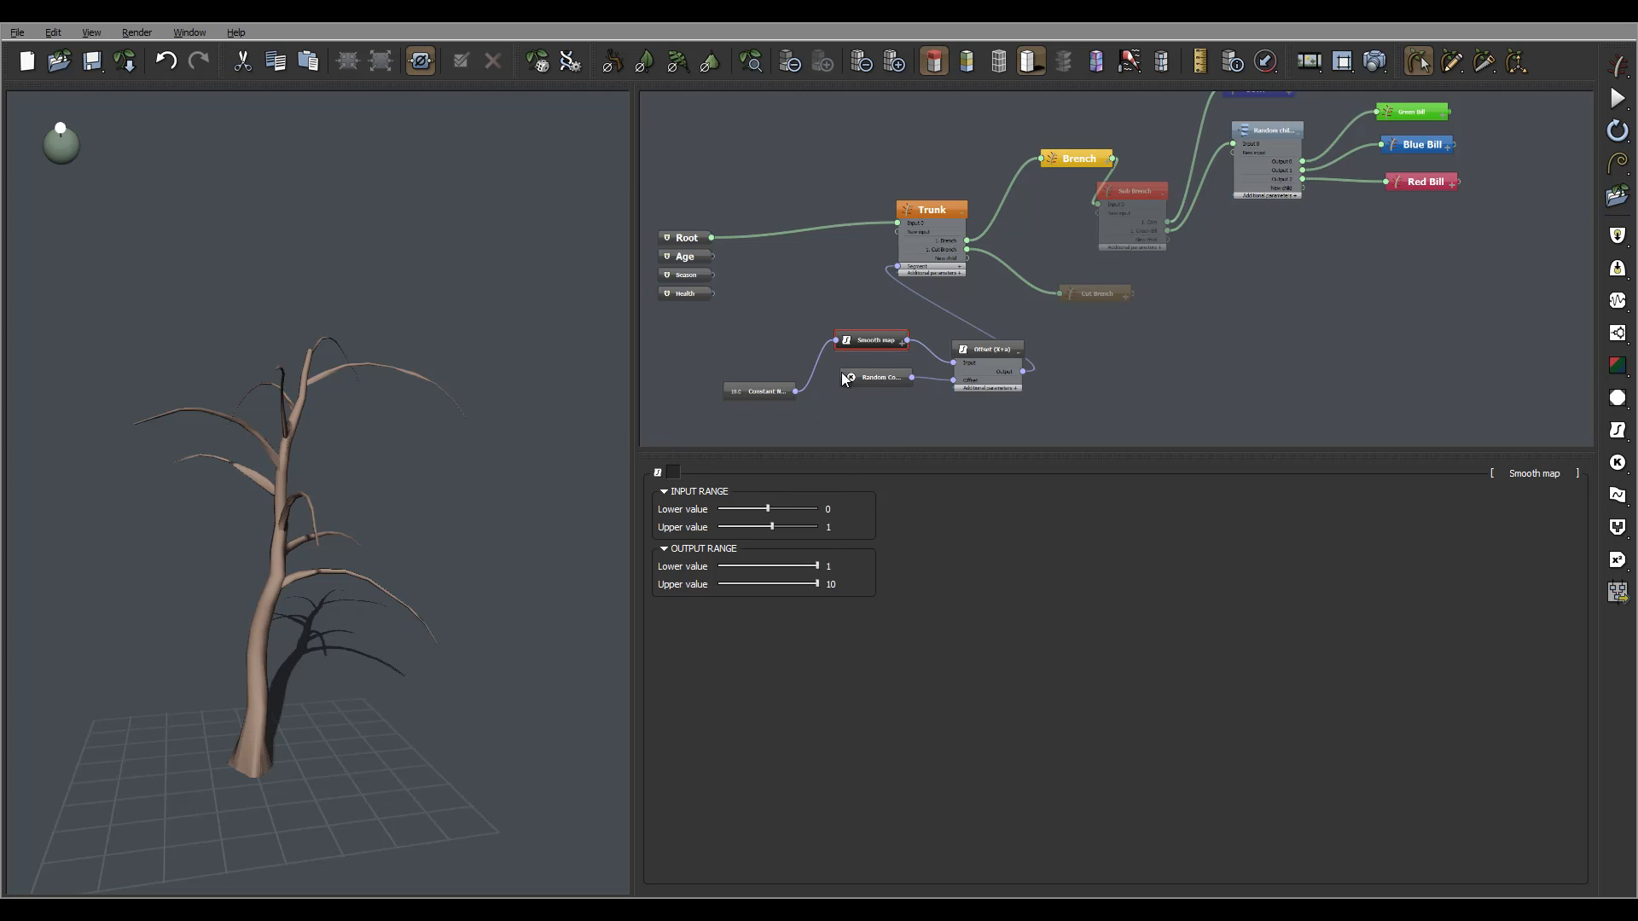
# Try Constant Number values of 5 and then 0.5.
pyautogui.click(759, 392)
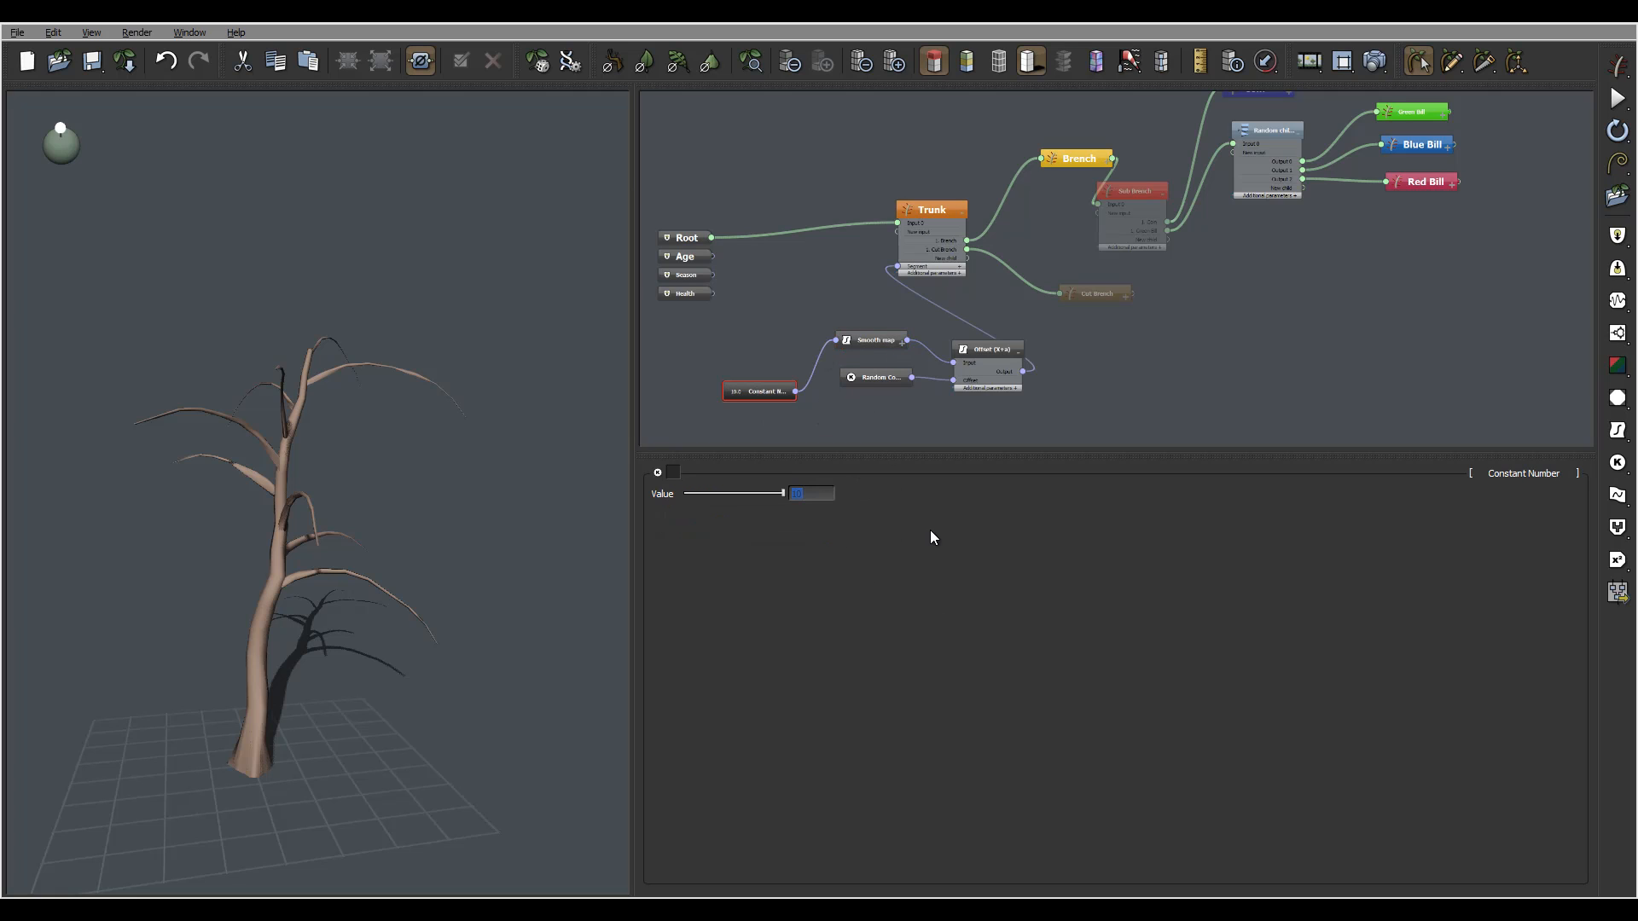
pyautogui.write('5')
pyautogui.press('Return')
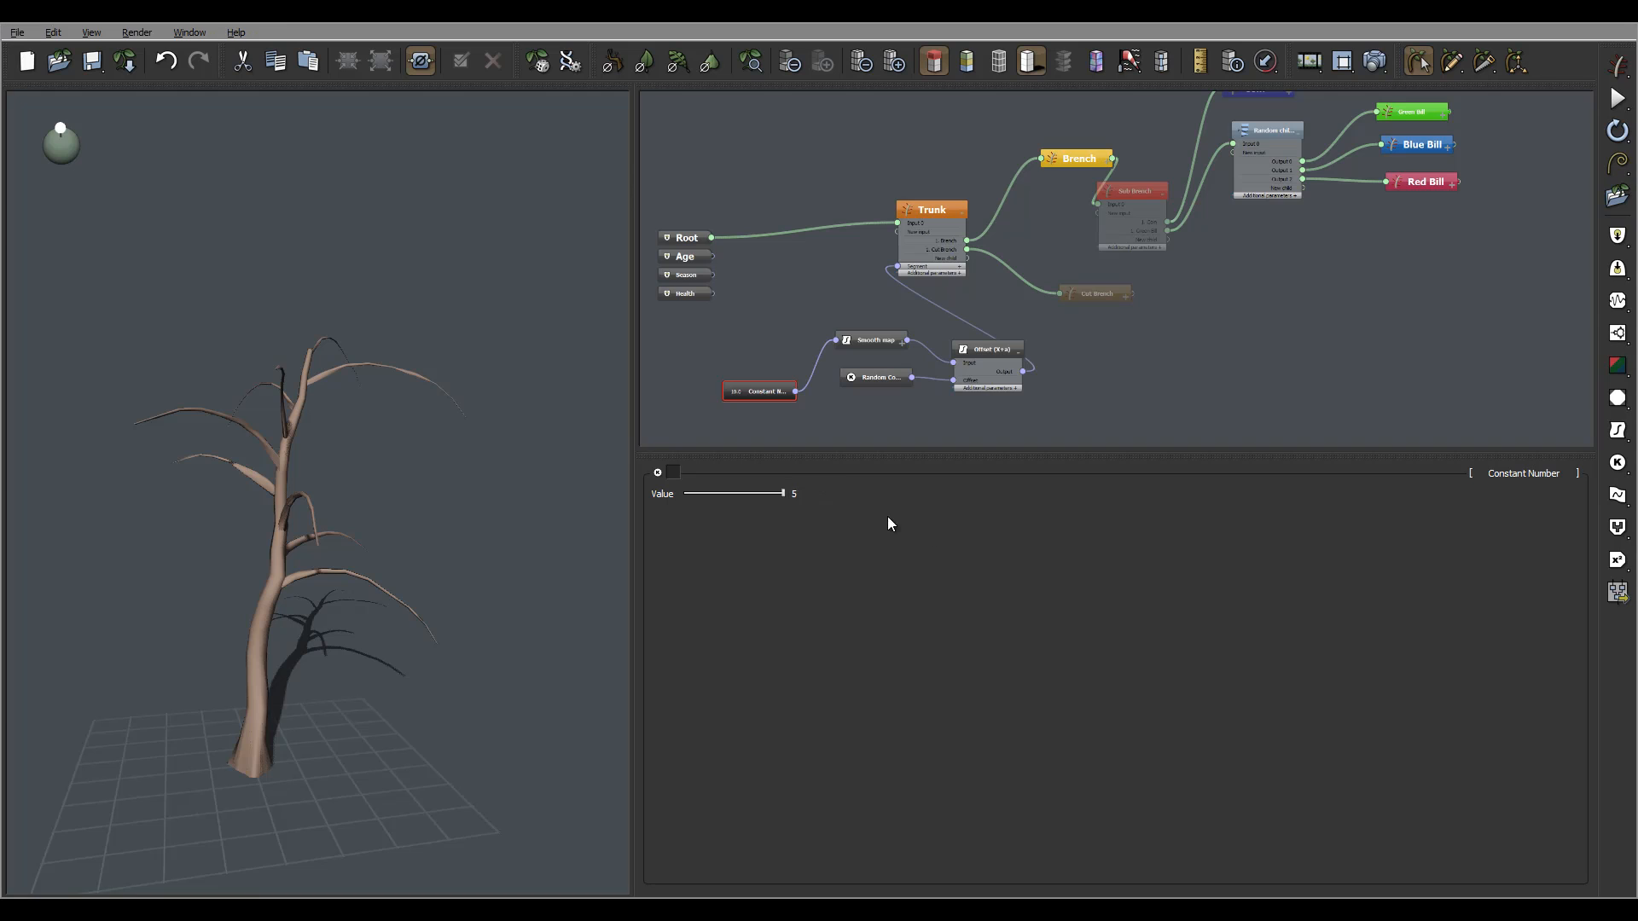
pyautogui.doubleClick(818, 494)
pyautogui.write('0.5')
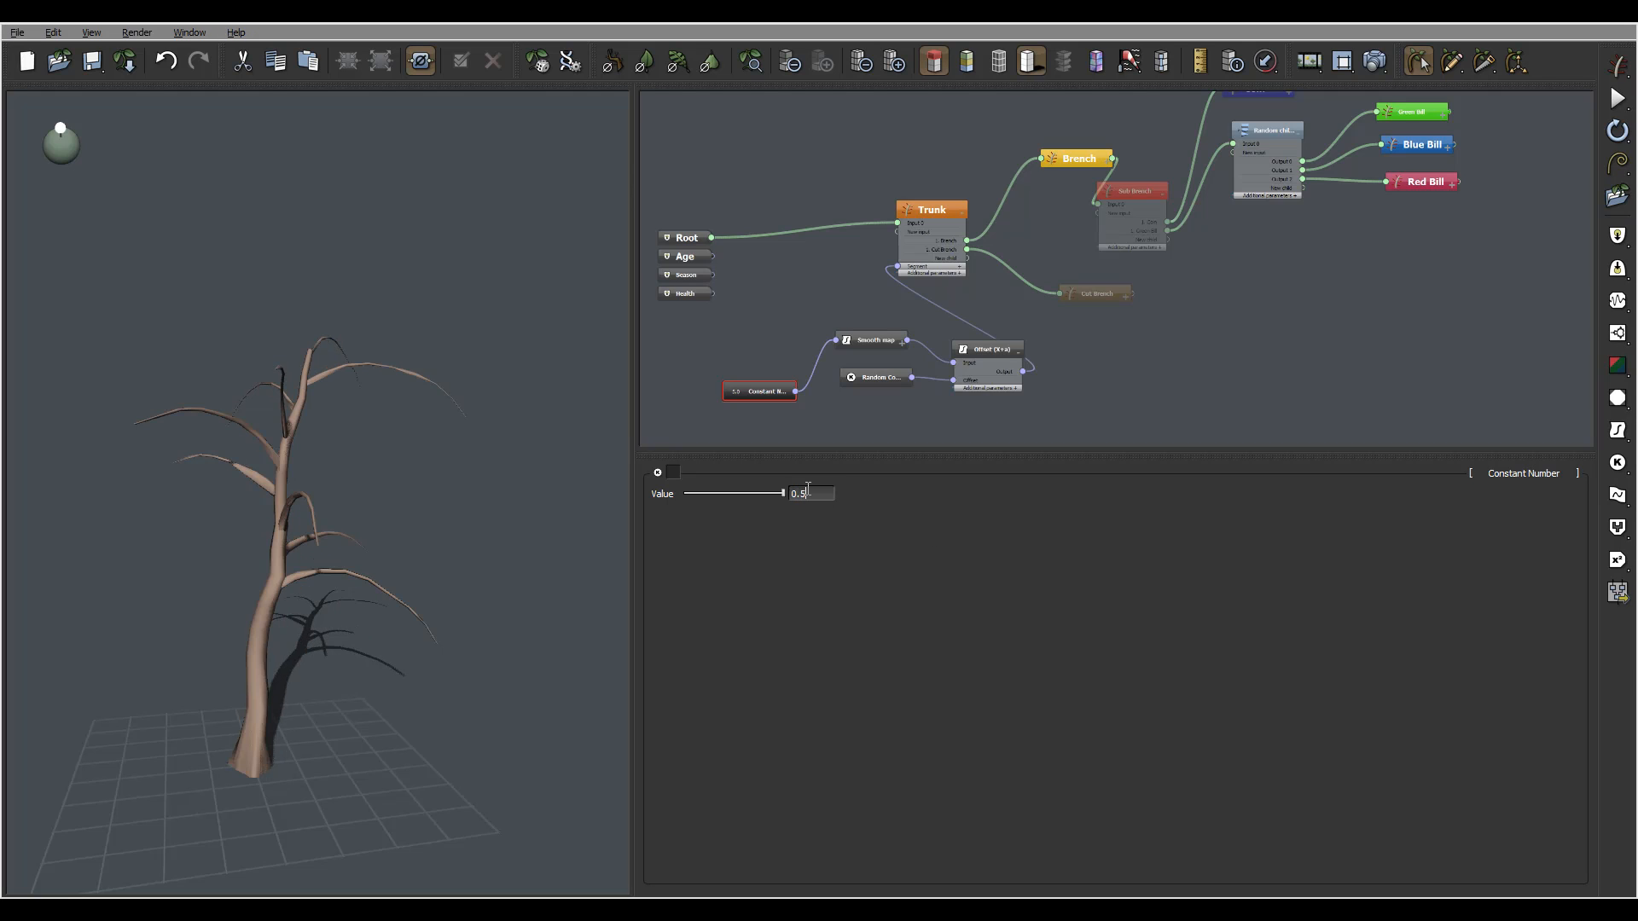
pyautogui.press('Return')
pyautogui.moveTo(468, 492)
pyautogui.mouseDown()
pyautogui.moveTo(523, 486)
pyautogui.moveTo(340, 479)
pyautogui.moveTo(395, 420)
pyautogui.moveTo(504, 516)
pyautogui.mouseUp()
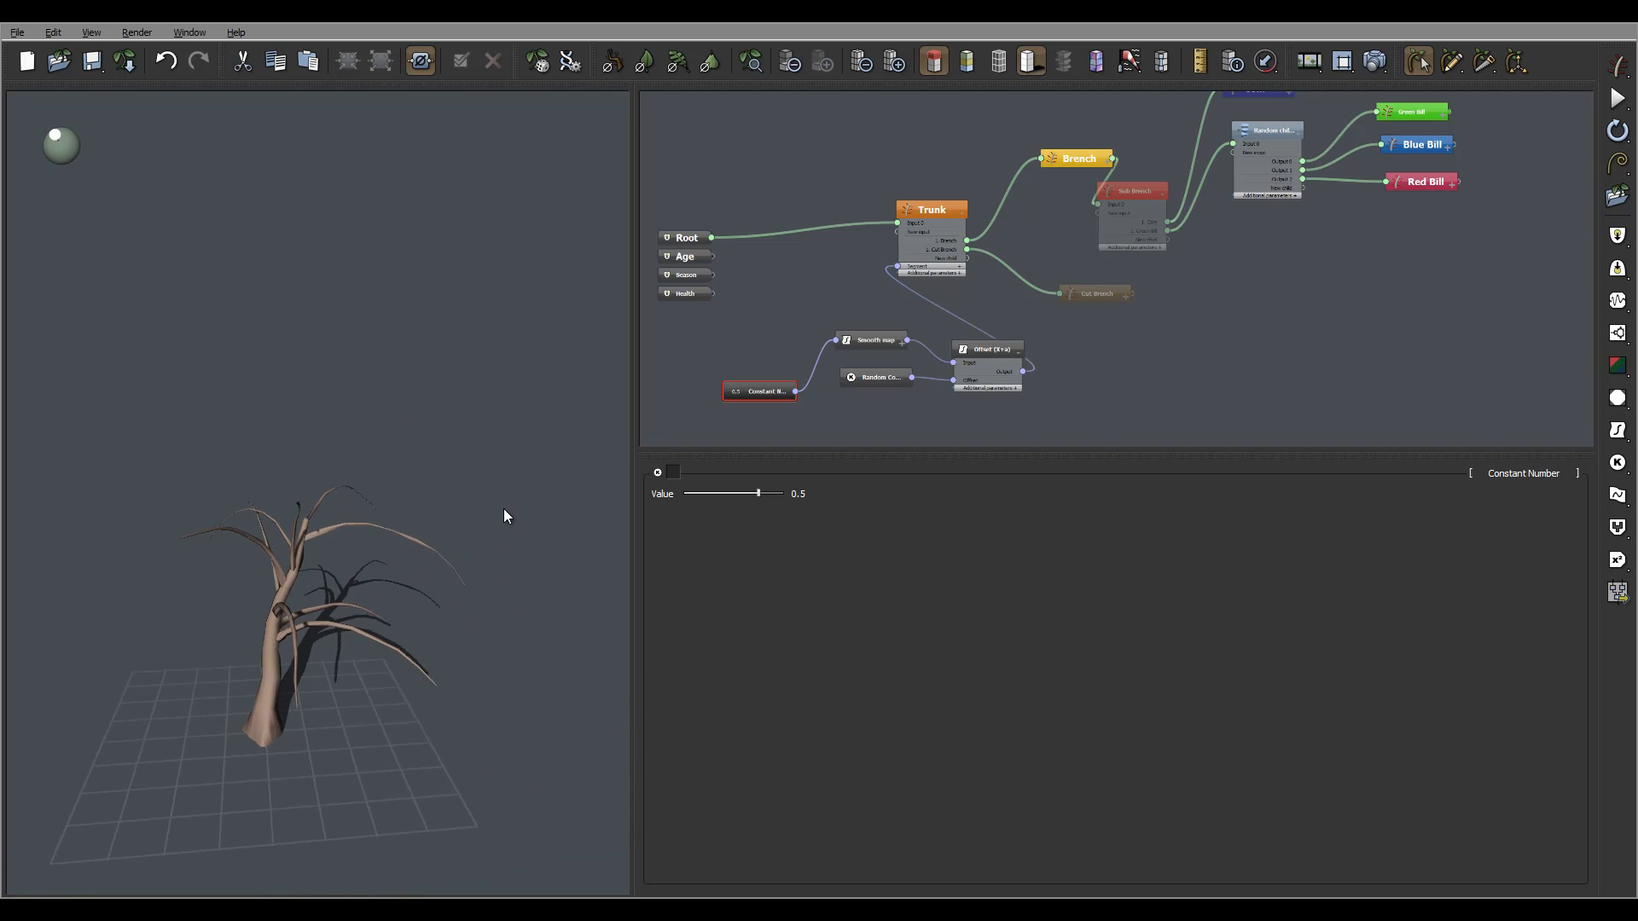
# Try 0.2, then settle on a Constant Number value of 1.
pyautogui.doubleClick(811, 493)
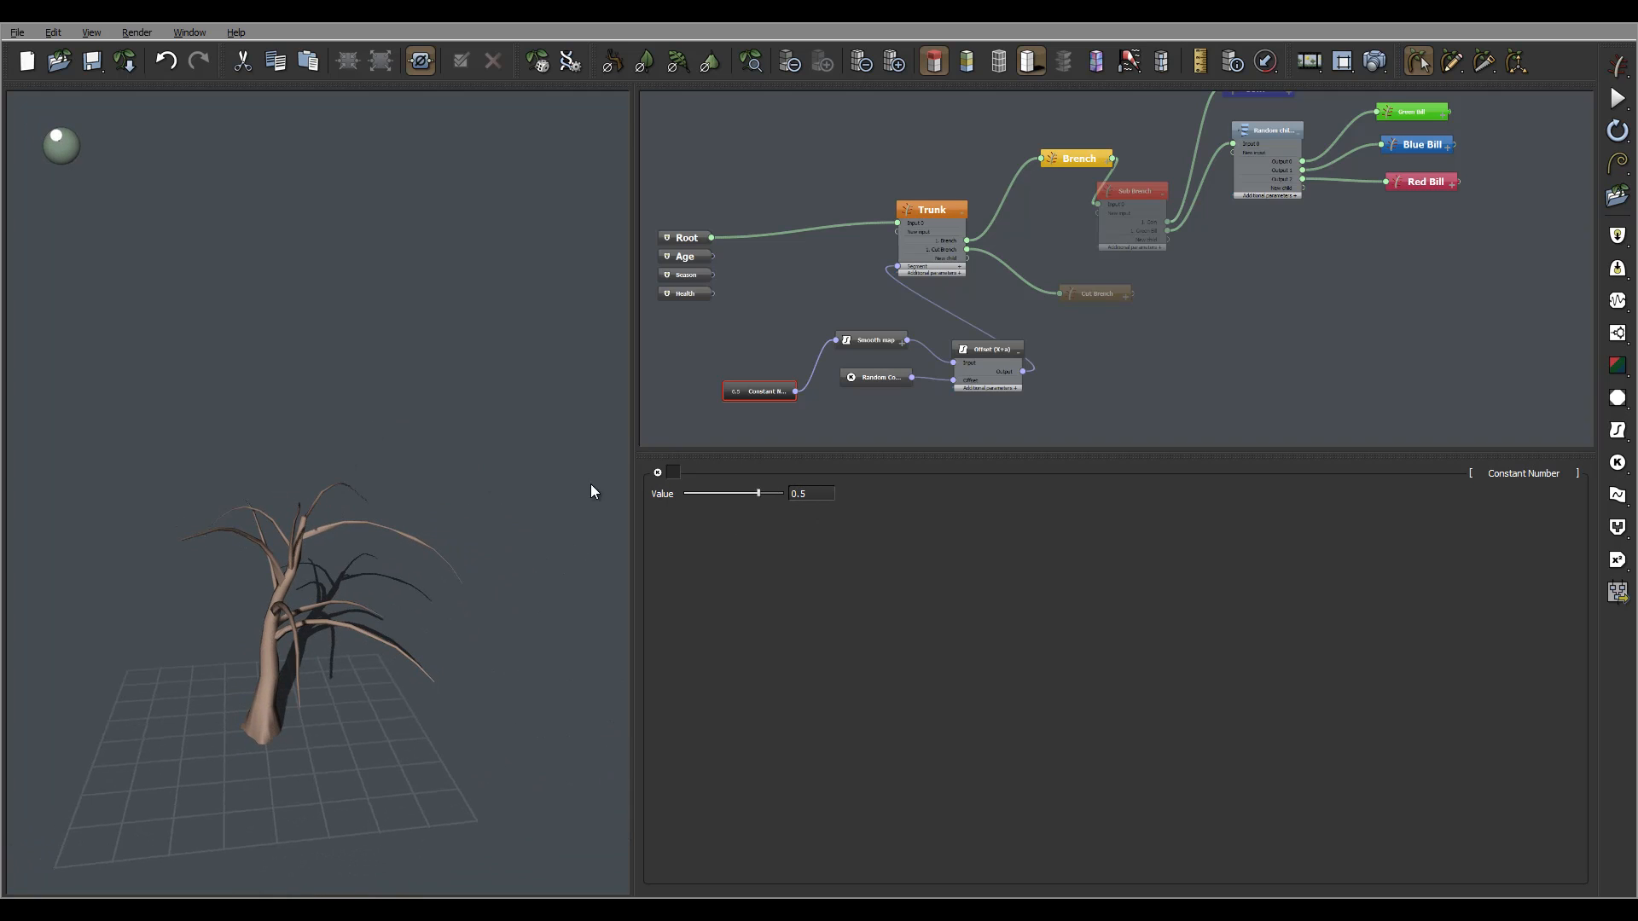
pyautogui.doubleClick(805, 493)
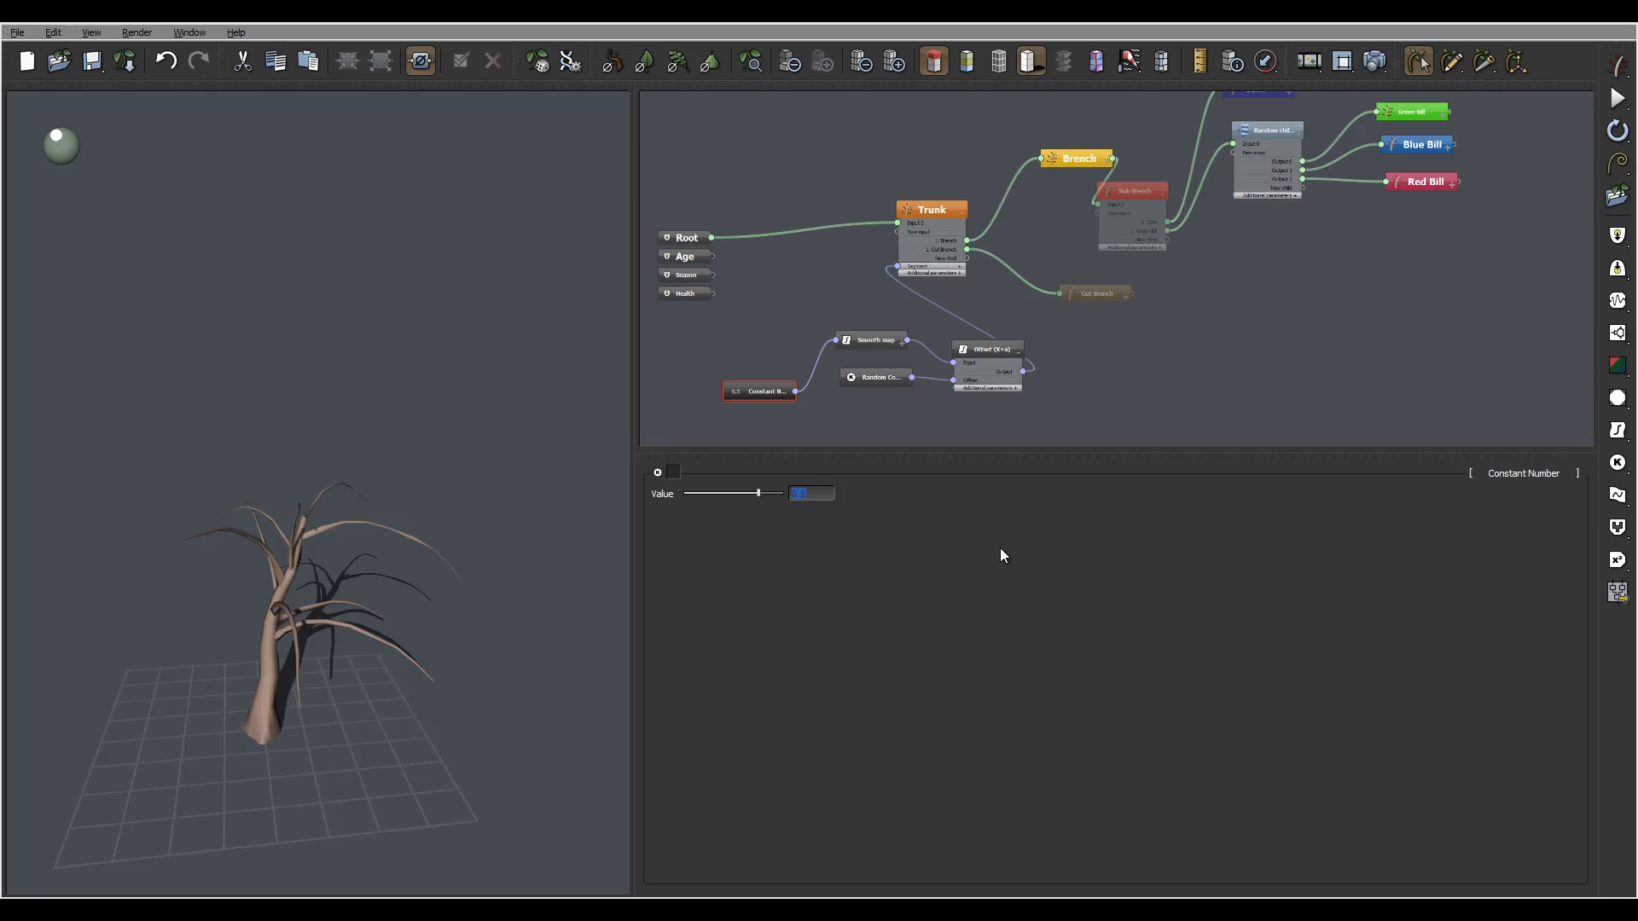
pyautogui.write('0.2')
pyautogui.press('Return')
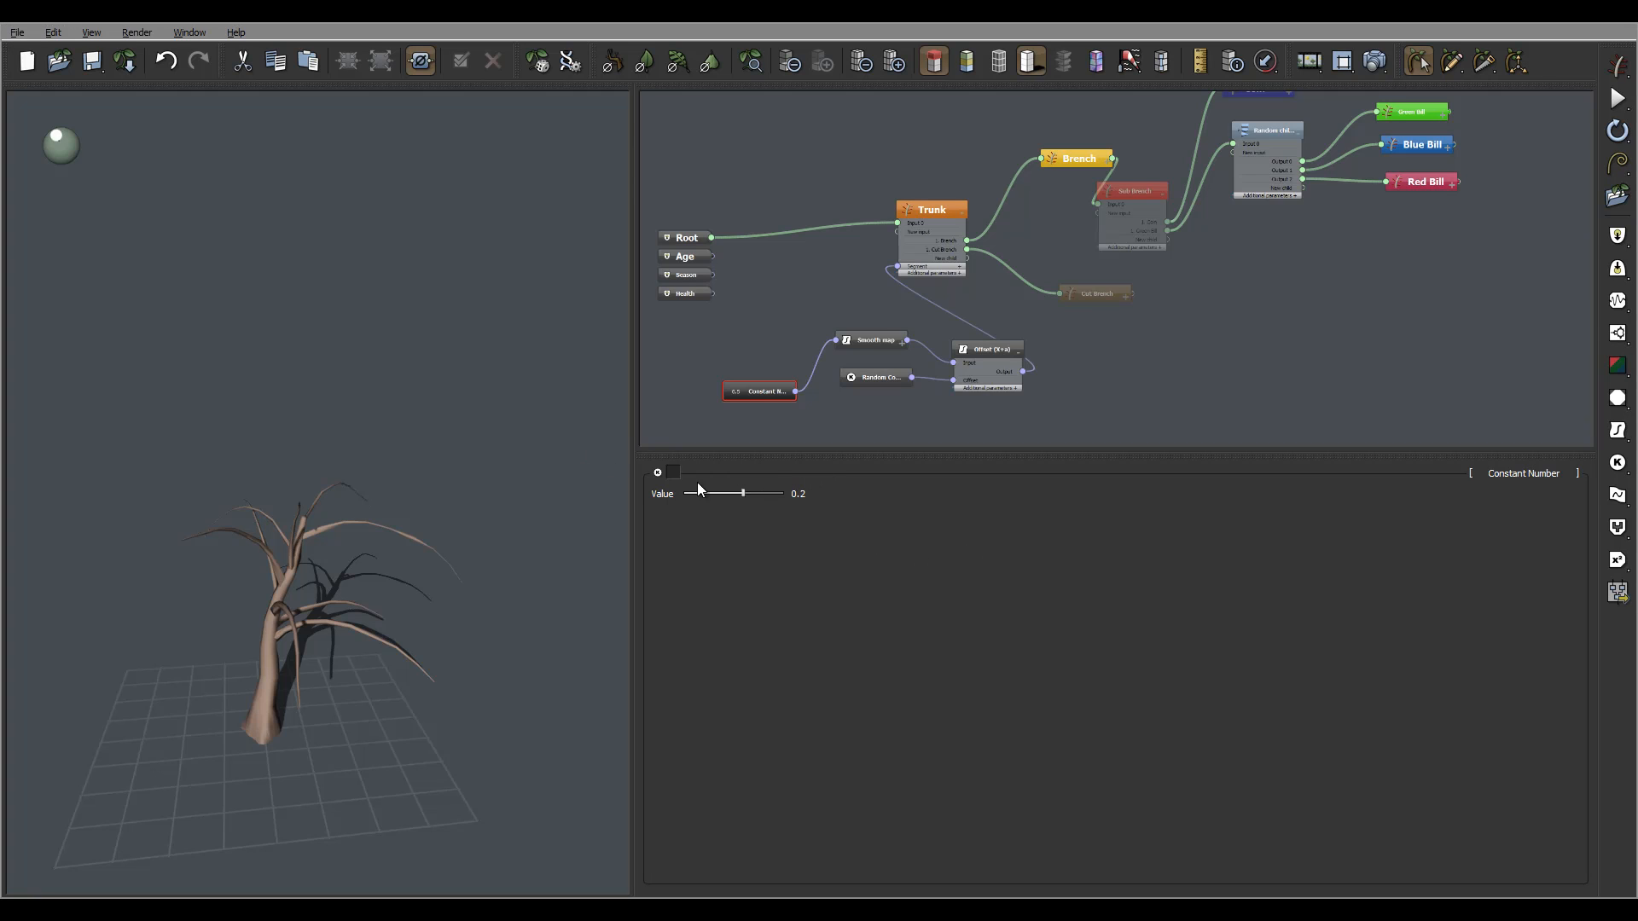
pyautogui.moveTo(470, 484)
pyautogui.mouseDown(button='middle')
pyautogui.moveTo(273, 484)
pyautogui.moveTo(470, 480)
pyautogui.mouseUp(button='middle')
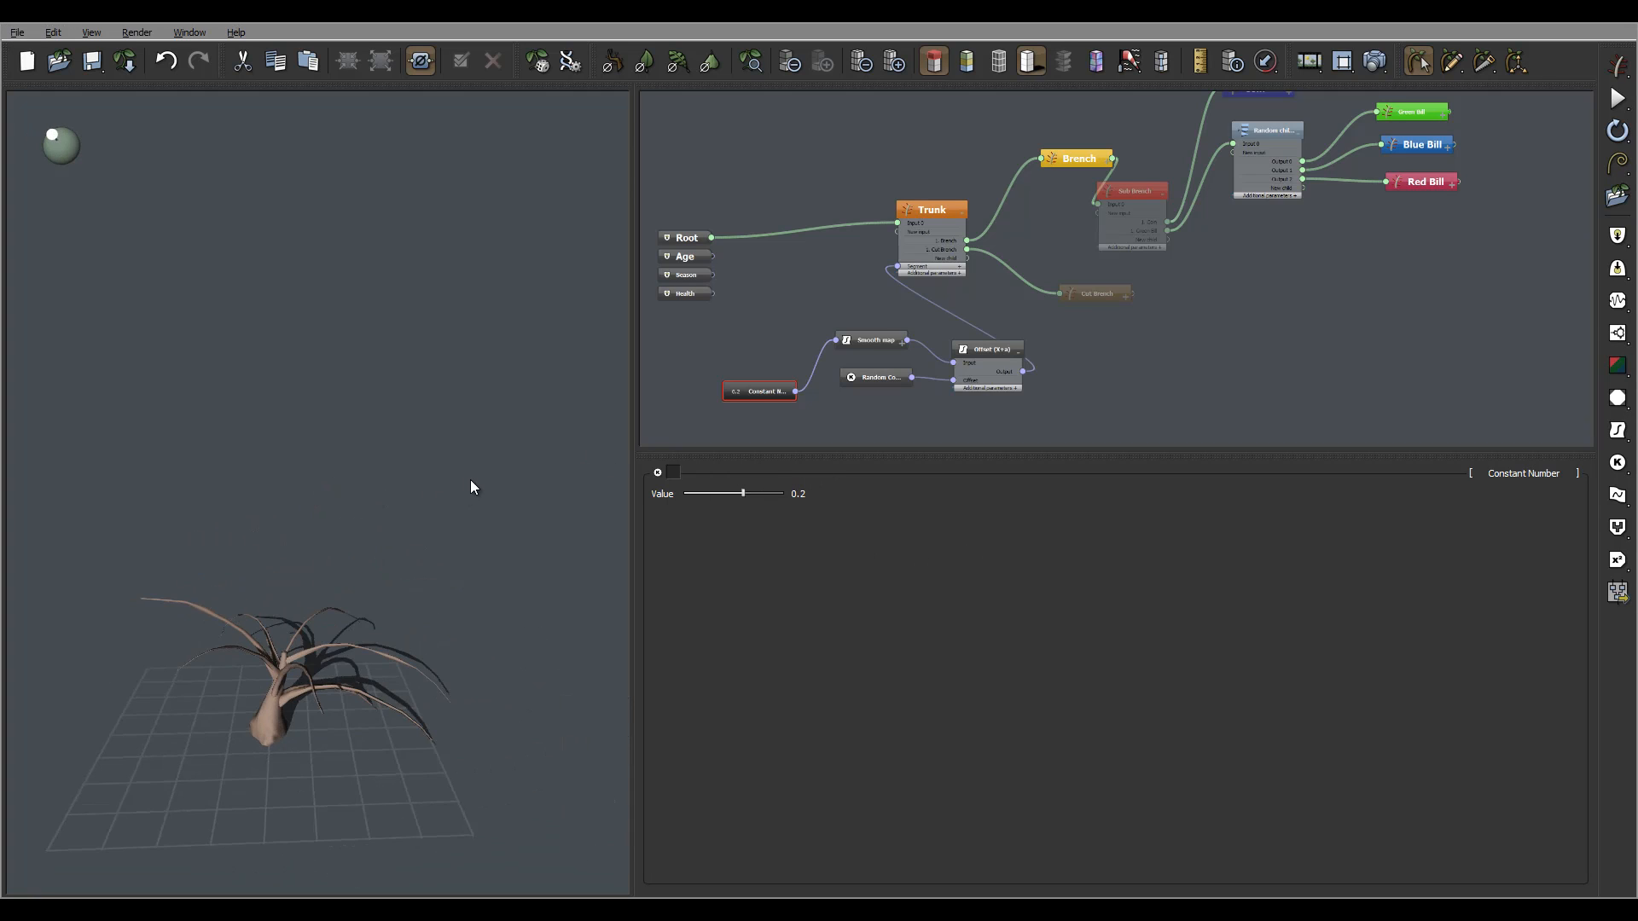
pyautogui.doubleClick(806, 493)
pyautogui.write('1')
pyautogui.press('Return')
pyautogui.moveTo(421, 510)
pyautogui.mouseDown(button='middle')
pyautogui.moveTo(377, 392)
pyautogui.moveTo(109, 436)
pyautogui.moveTo(401, 479)
pyautogui.moveTo(406, 510)
pyautogui.mouseUp(button='middle')
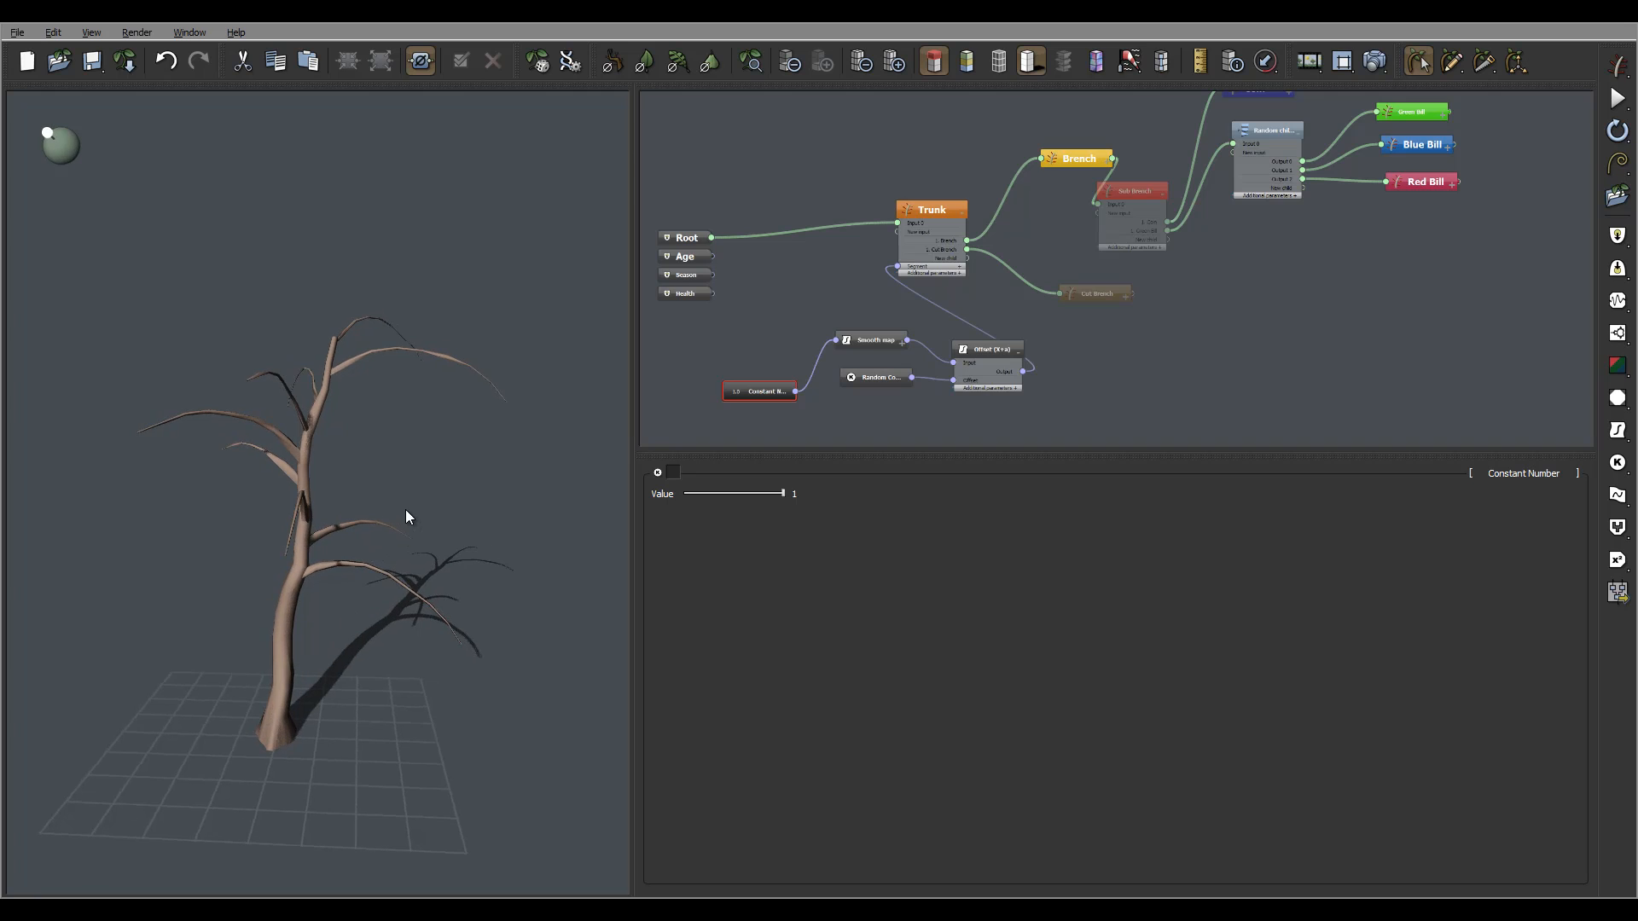
# Reseed the Random Constant Number three times to try new branch layouts.
pyautogui.moveTo(887, 381); pyautogui.dragTo(879, 403)
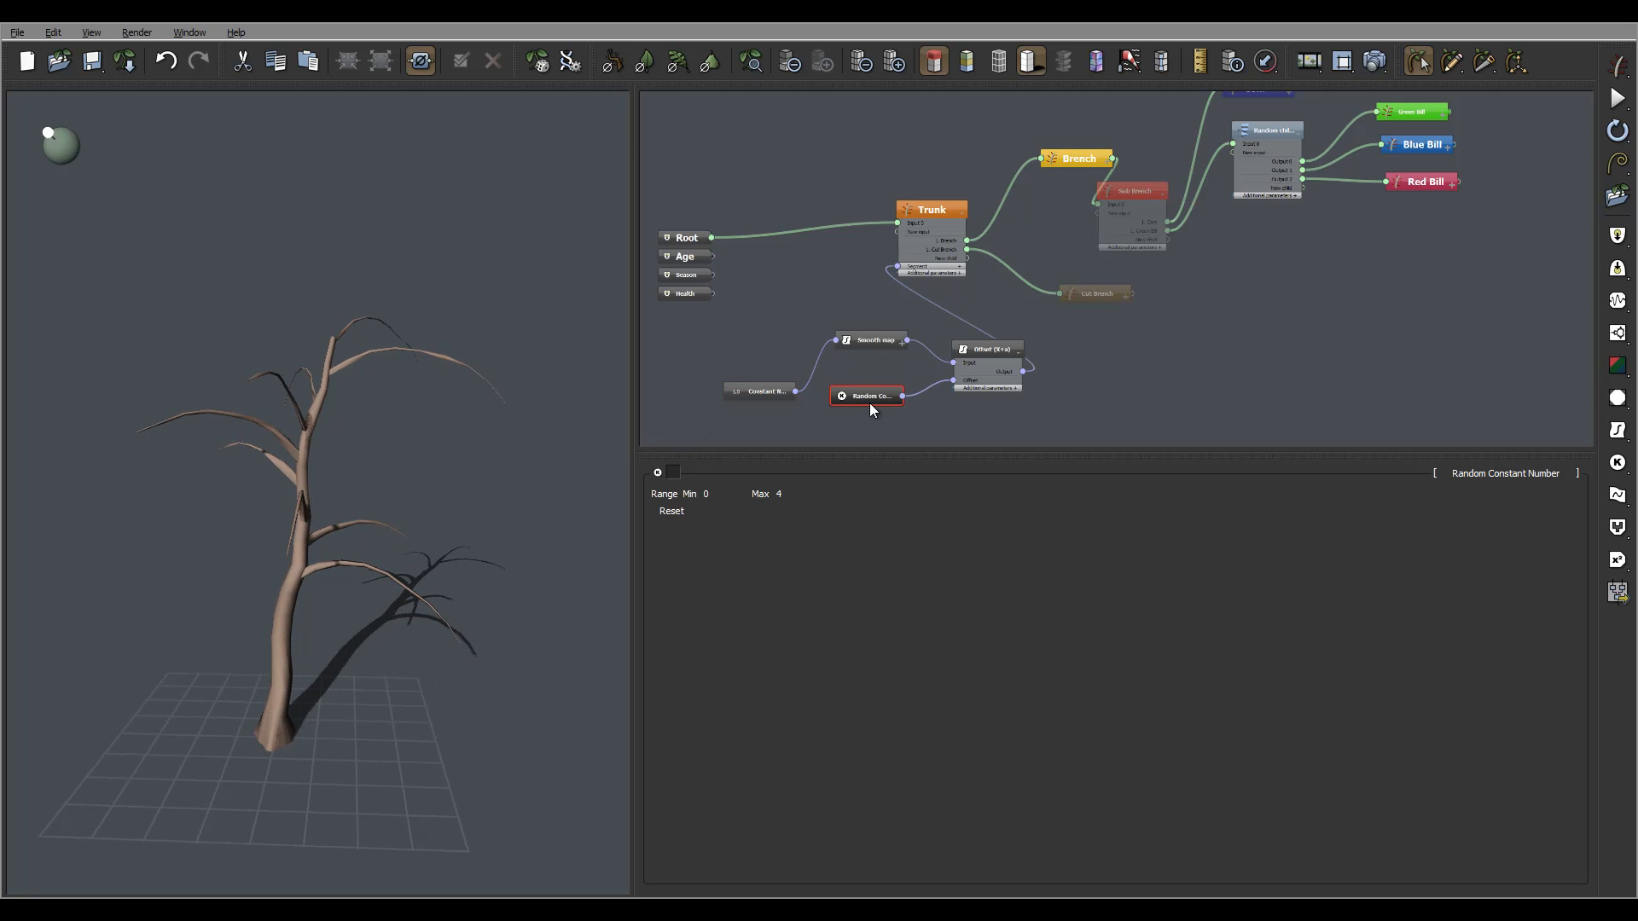
pyautogui.click(680, 516)
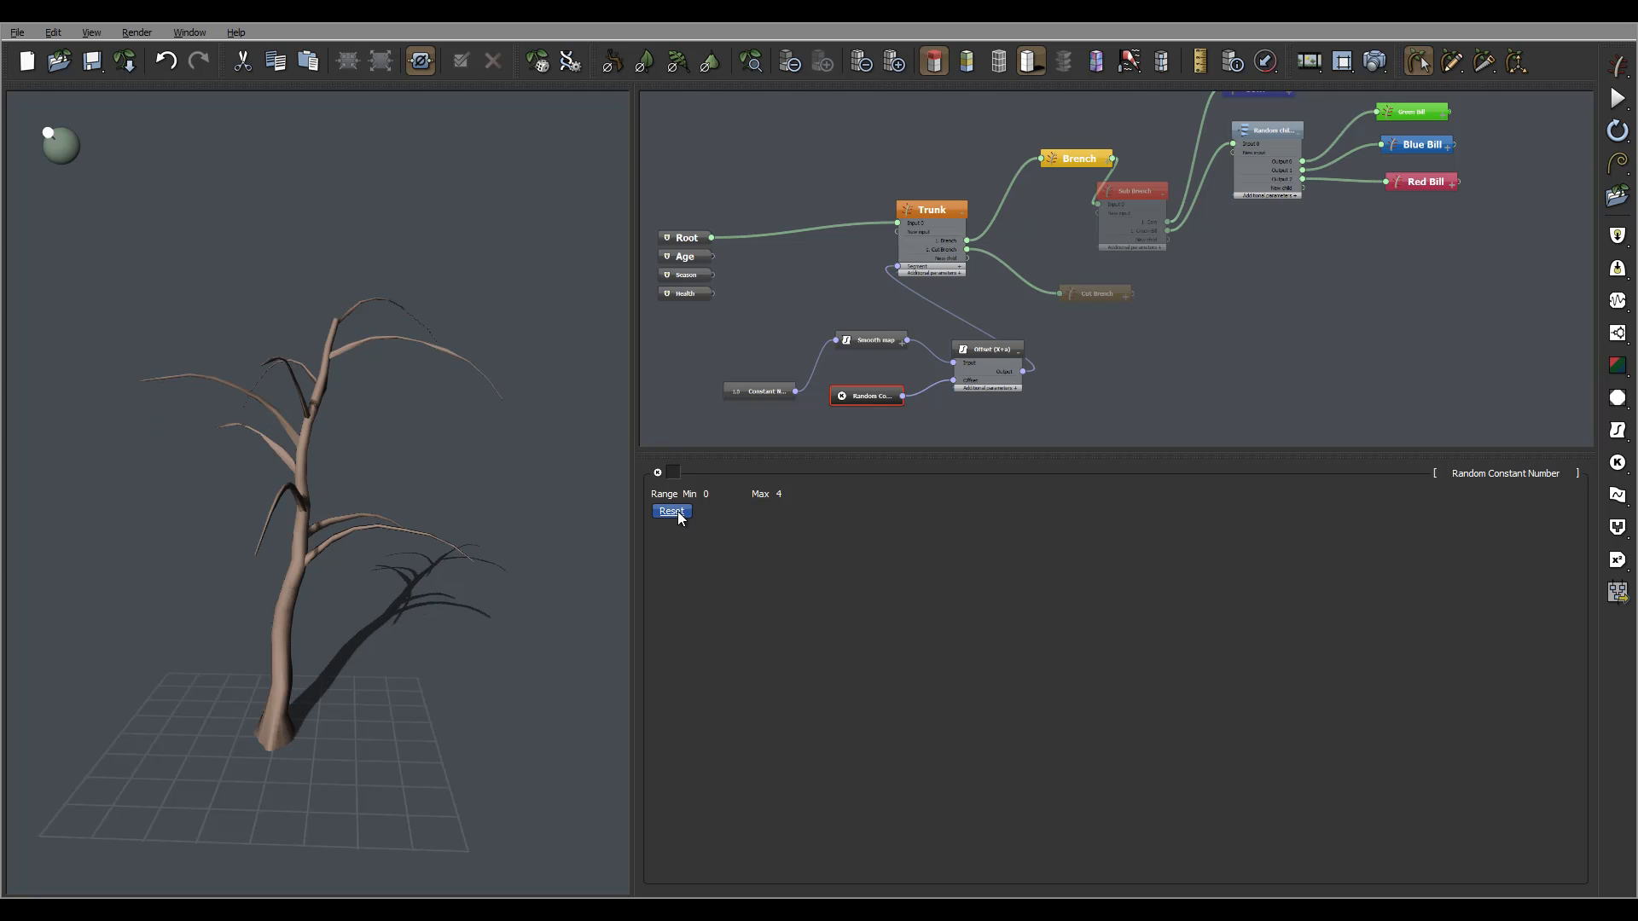
pyautogui.click(680, 516)
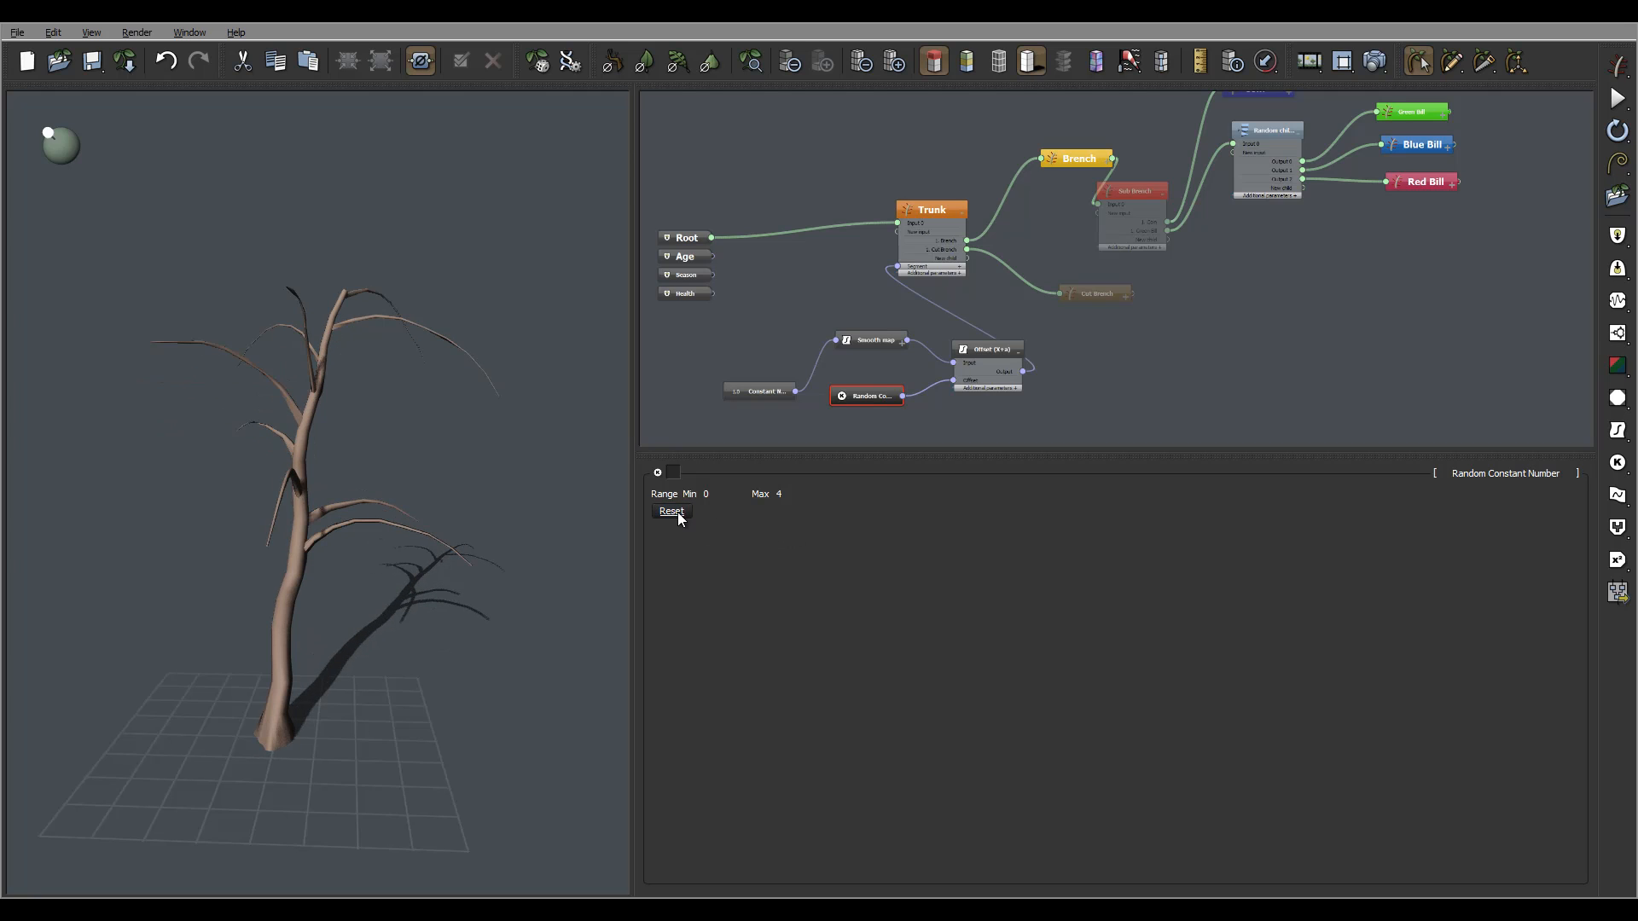
pyautogui.click(680, 516)
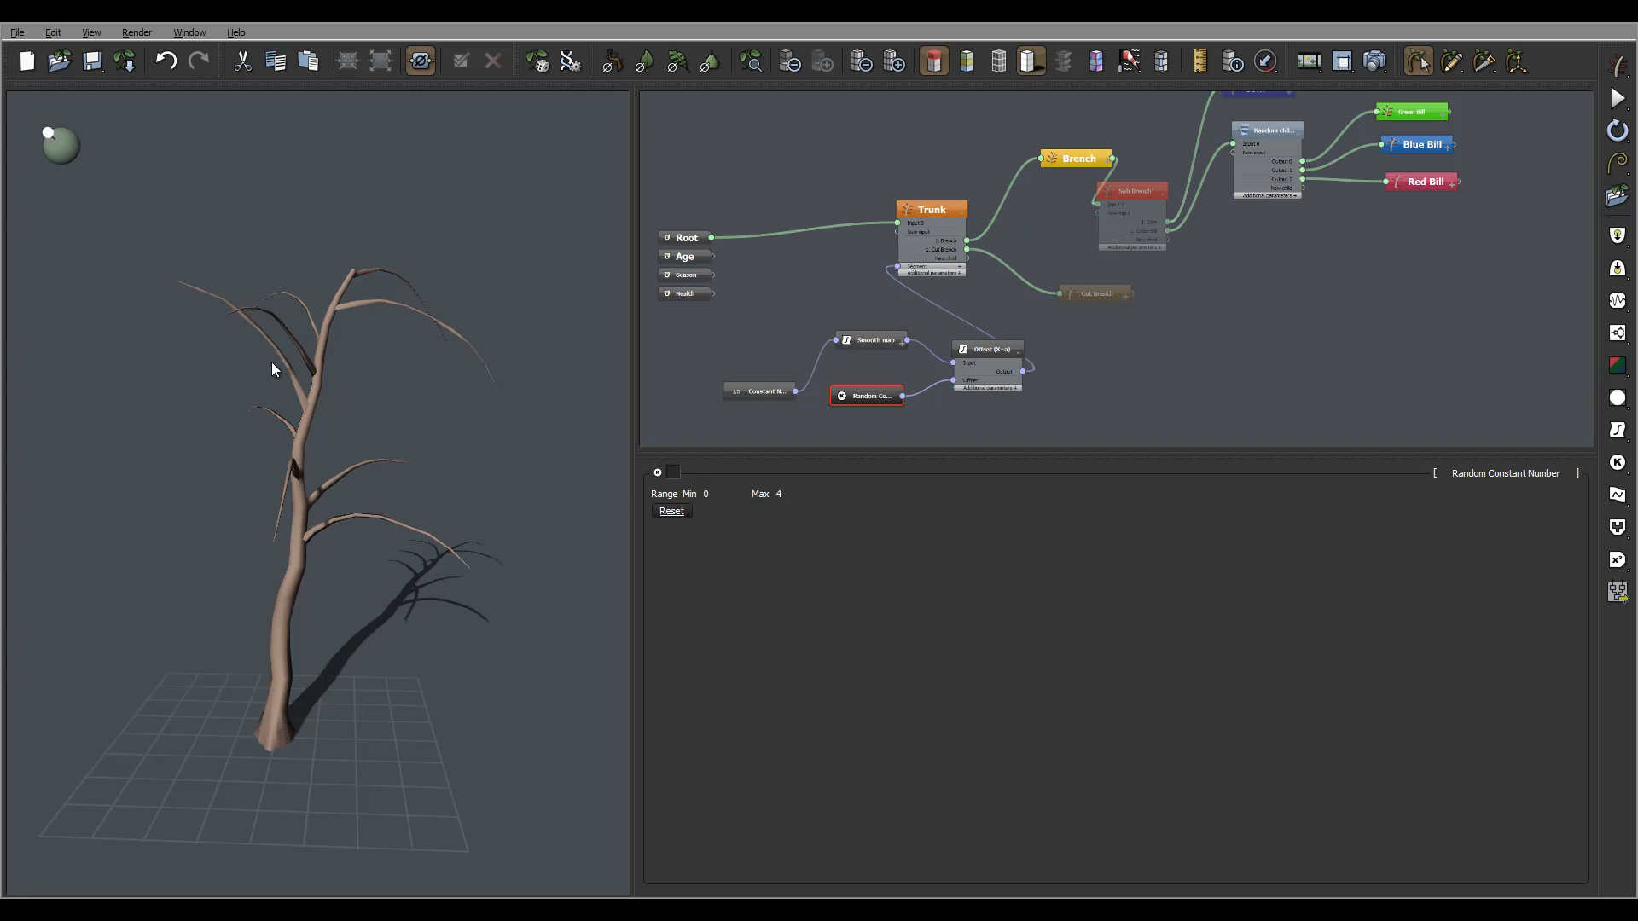
pyautogui.moveTo(271, 361); pyautogui.dragTo(646, 442)
pyautogui.moveTo(413, 417); pyautogui.dragTo(355, 391)
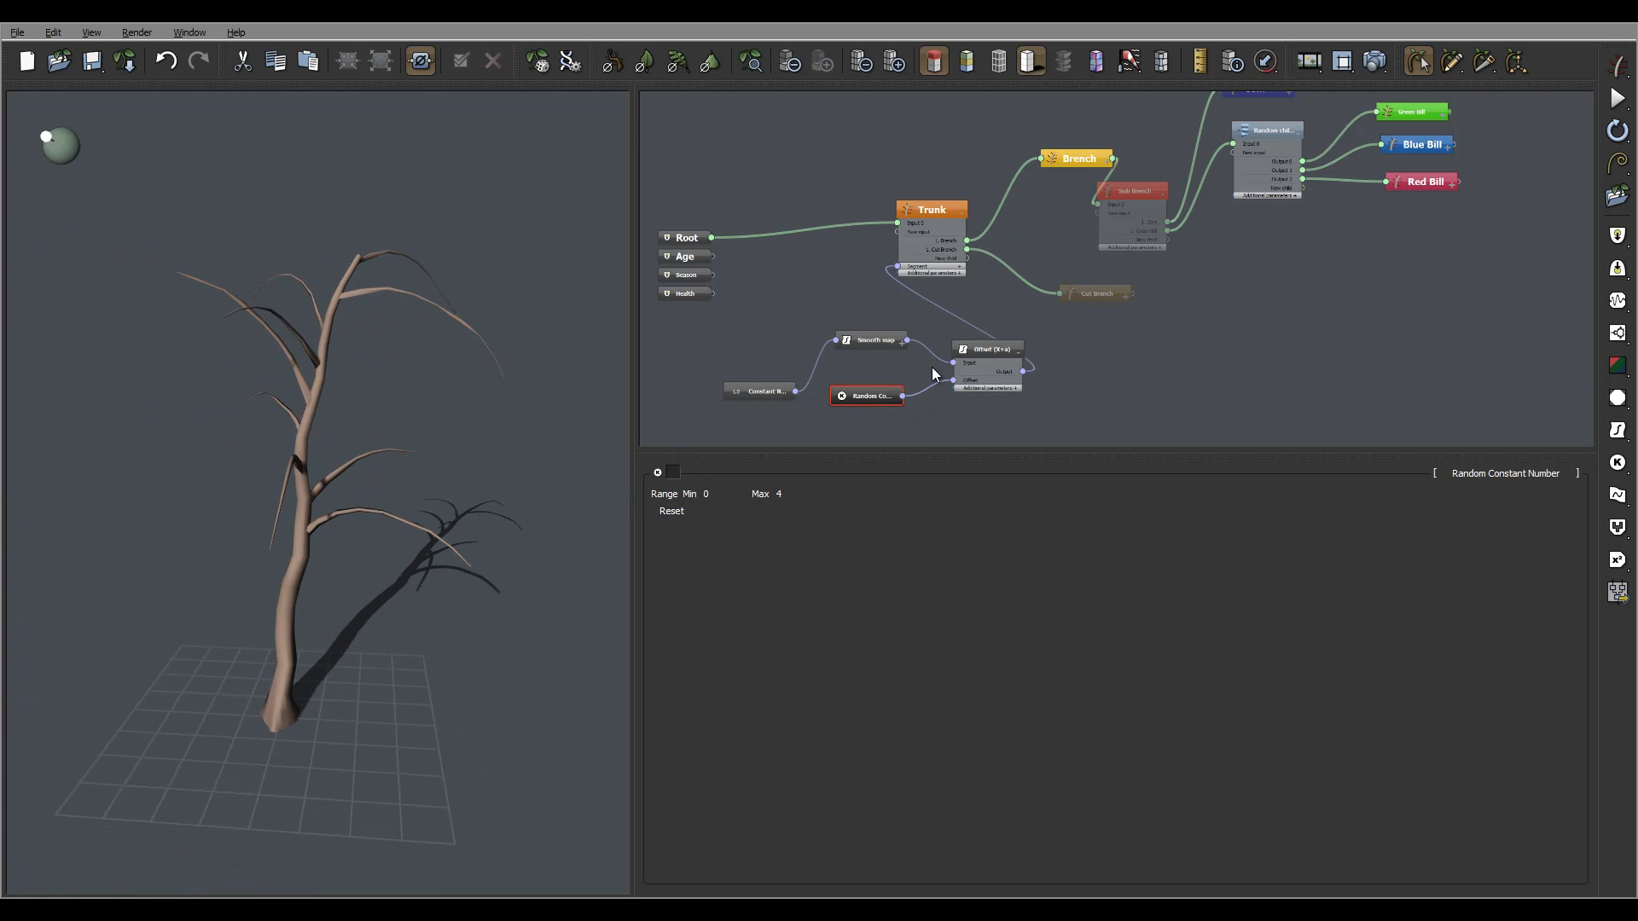
# Nudge the Offset (X+a) node and delete the Constant Number node.
pyautogui.moveTo(962, 363); pyautogui.dragTo(939, 372)
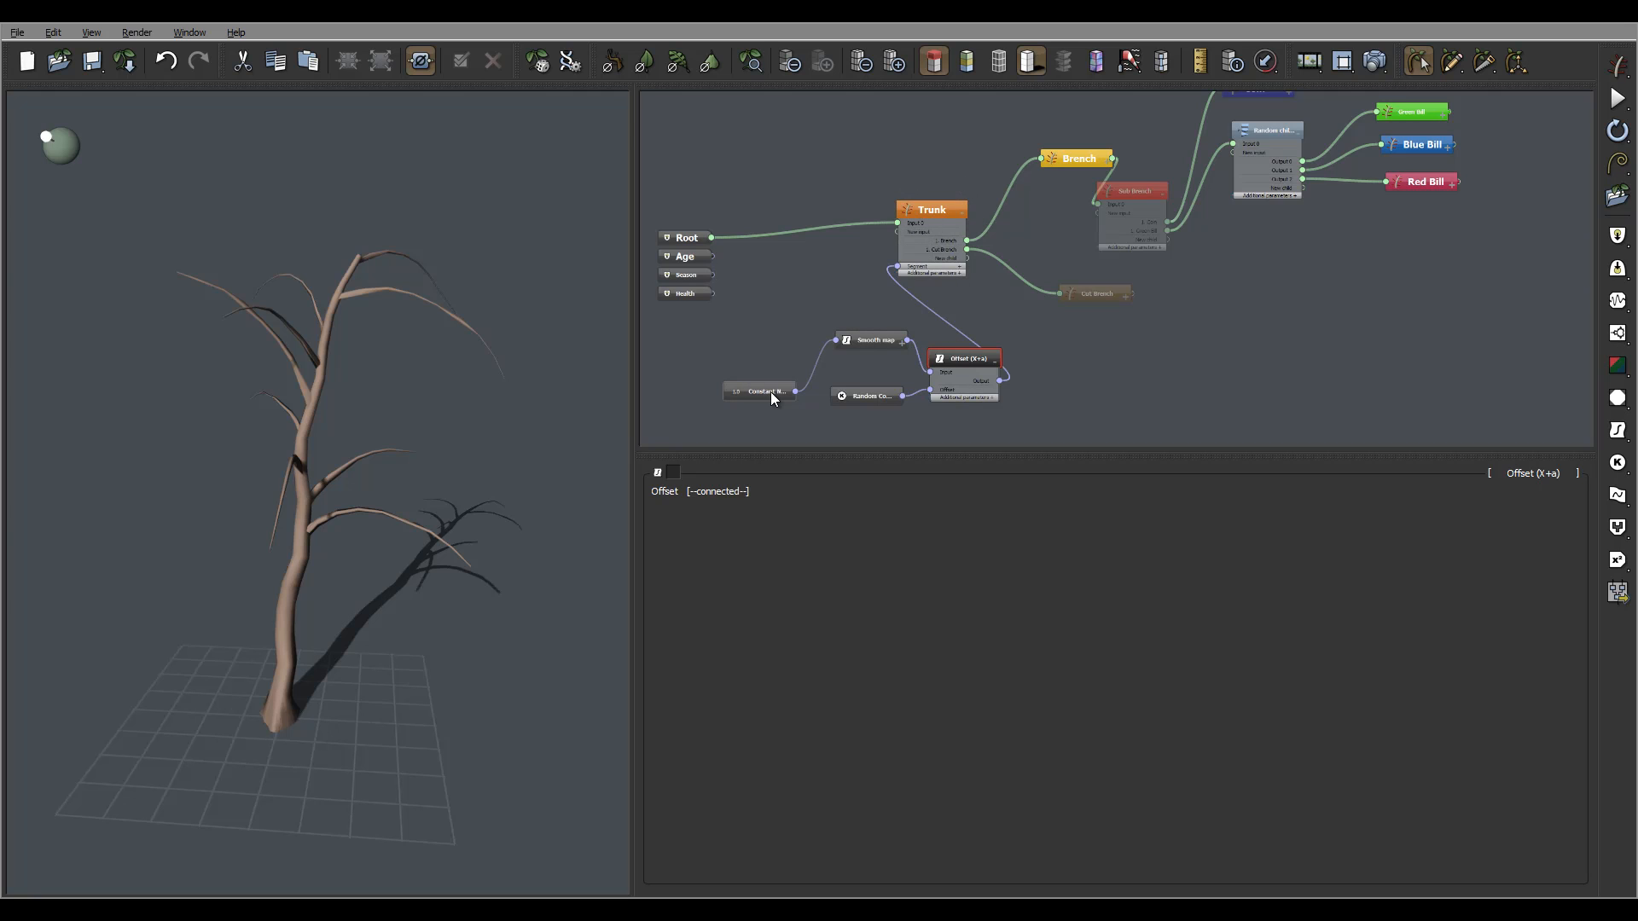
pyautogui.moveTo(555, 405); pyautogui.dragTo(401, 396)
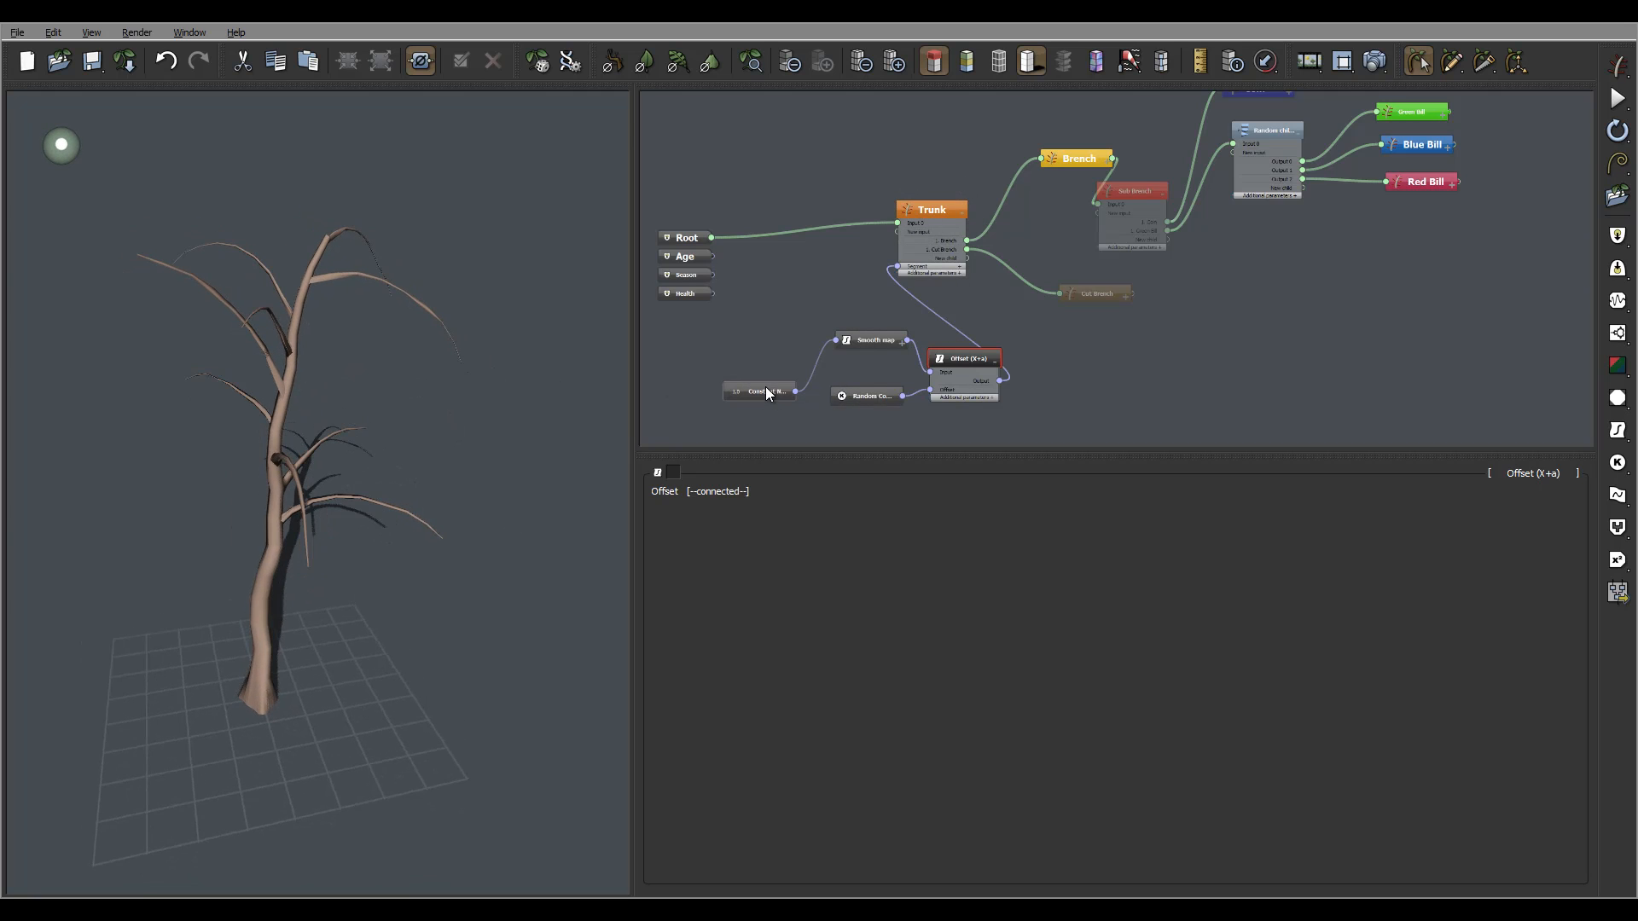
pyautogui.click(771, 390)
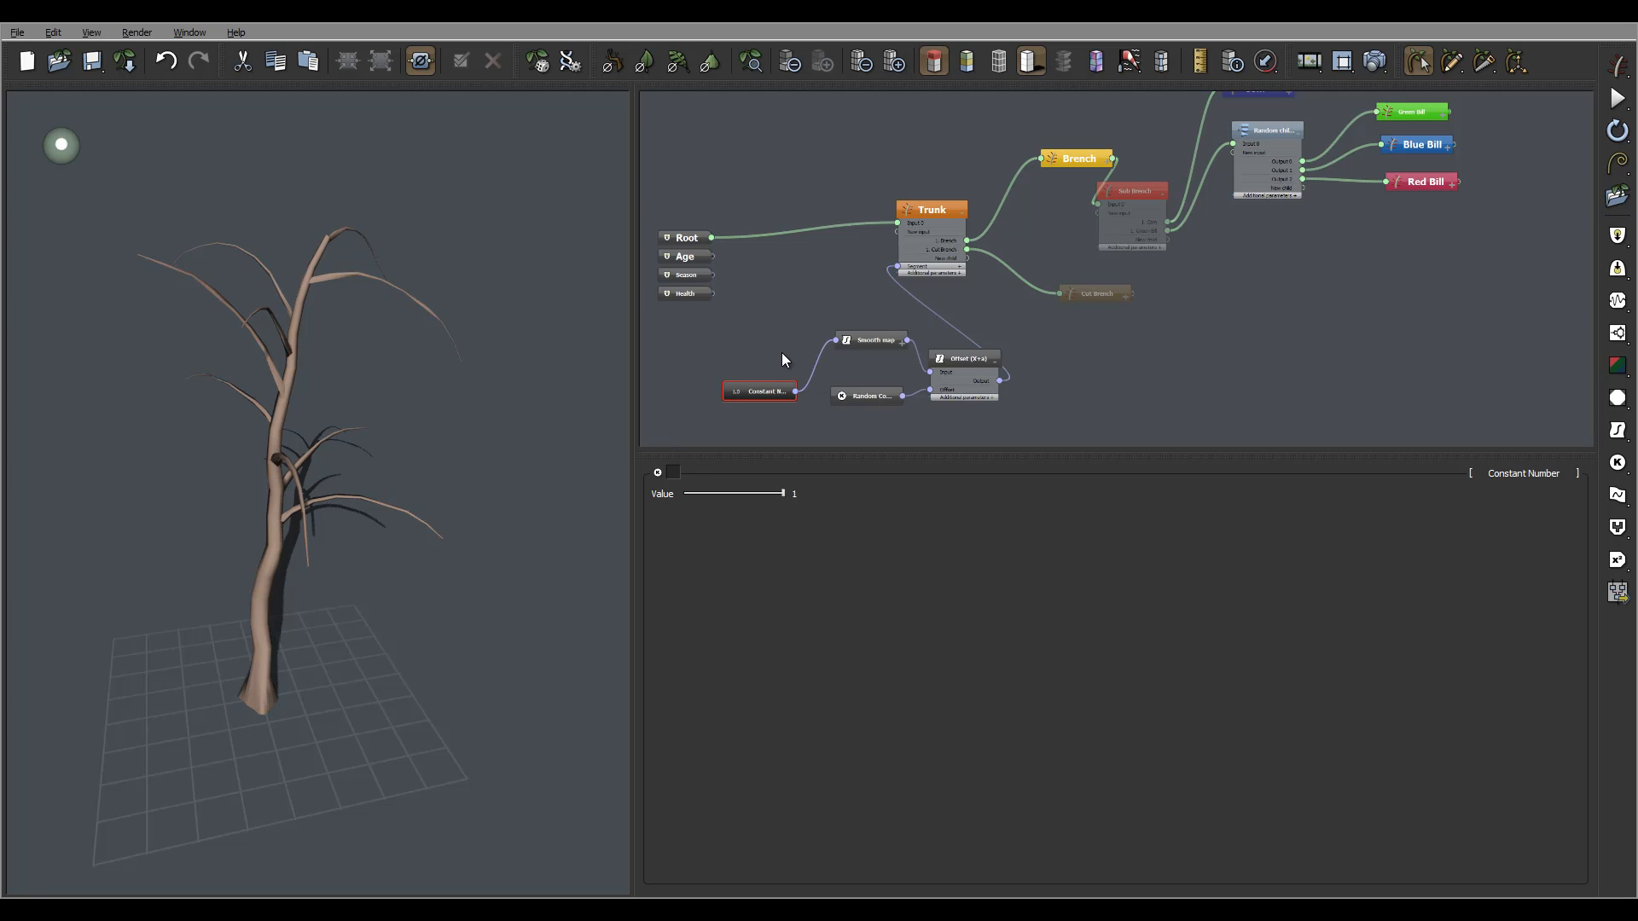
pyautogui.press('Delete')
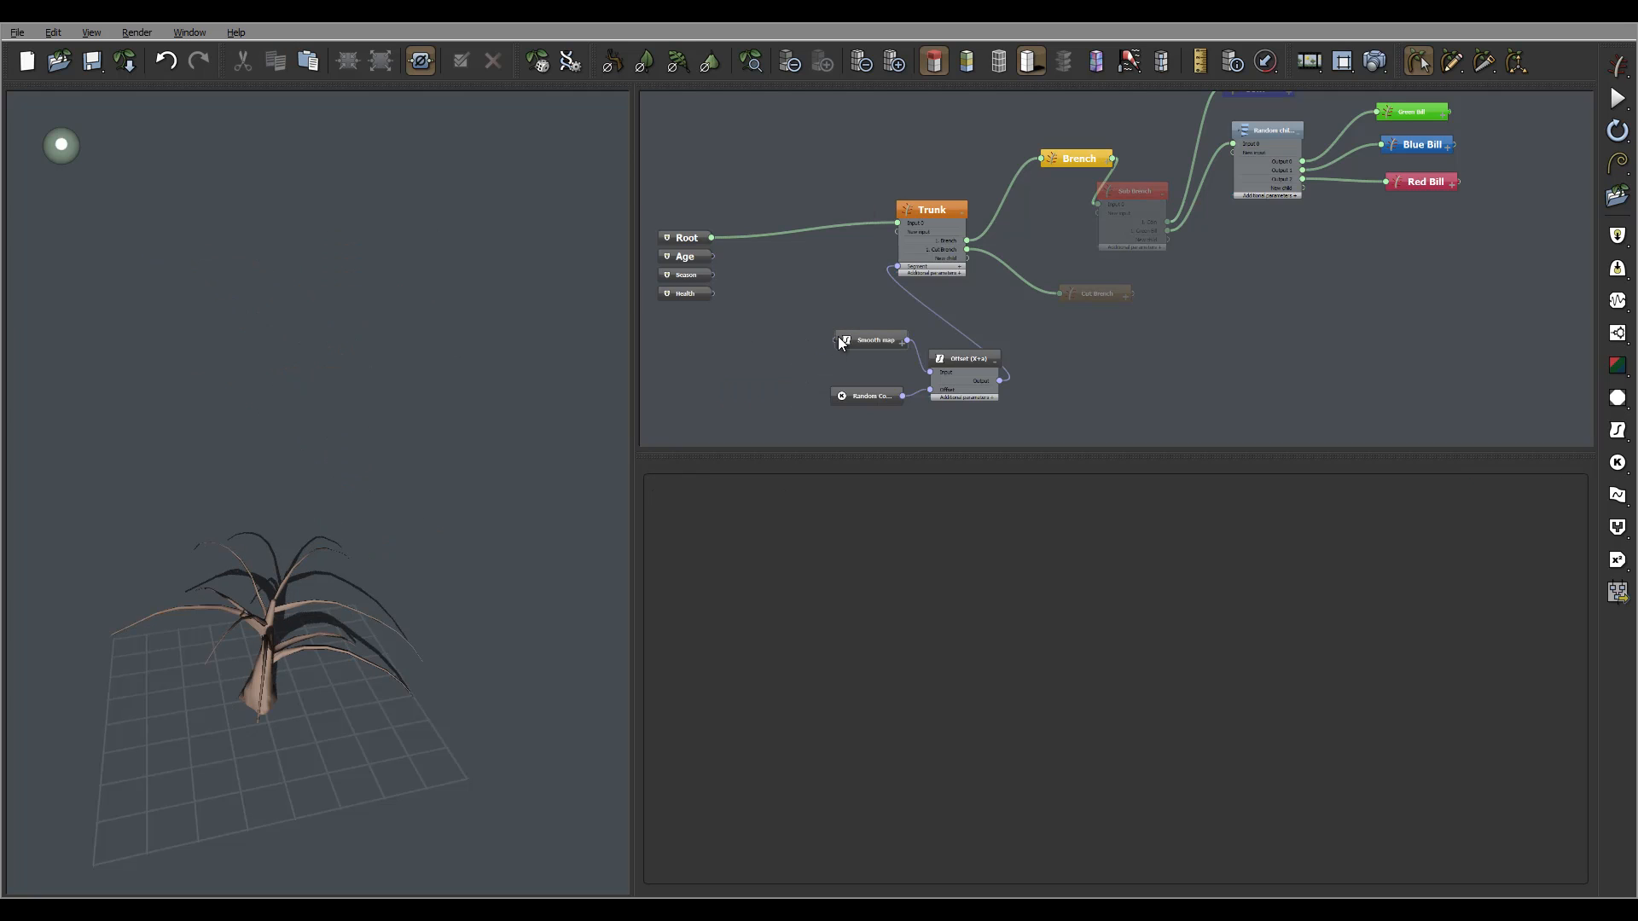
# Wire the root node's Age output into the Smooth map input, then move Smooth map left.
pyautogui.moveTo(835, 341); pyautogui.dragTo(711, 257)
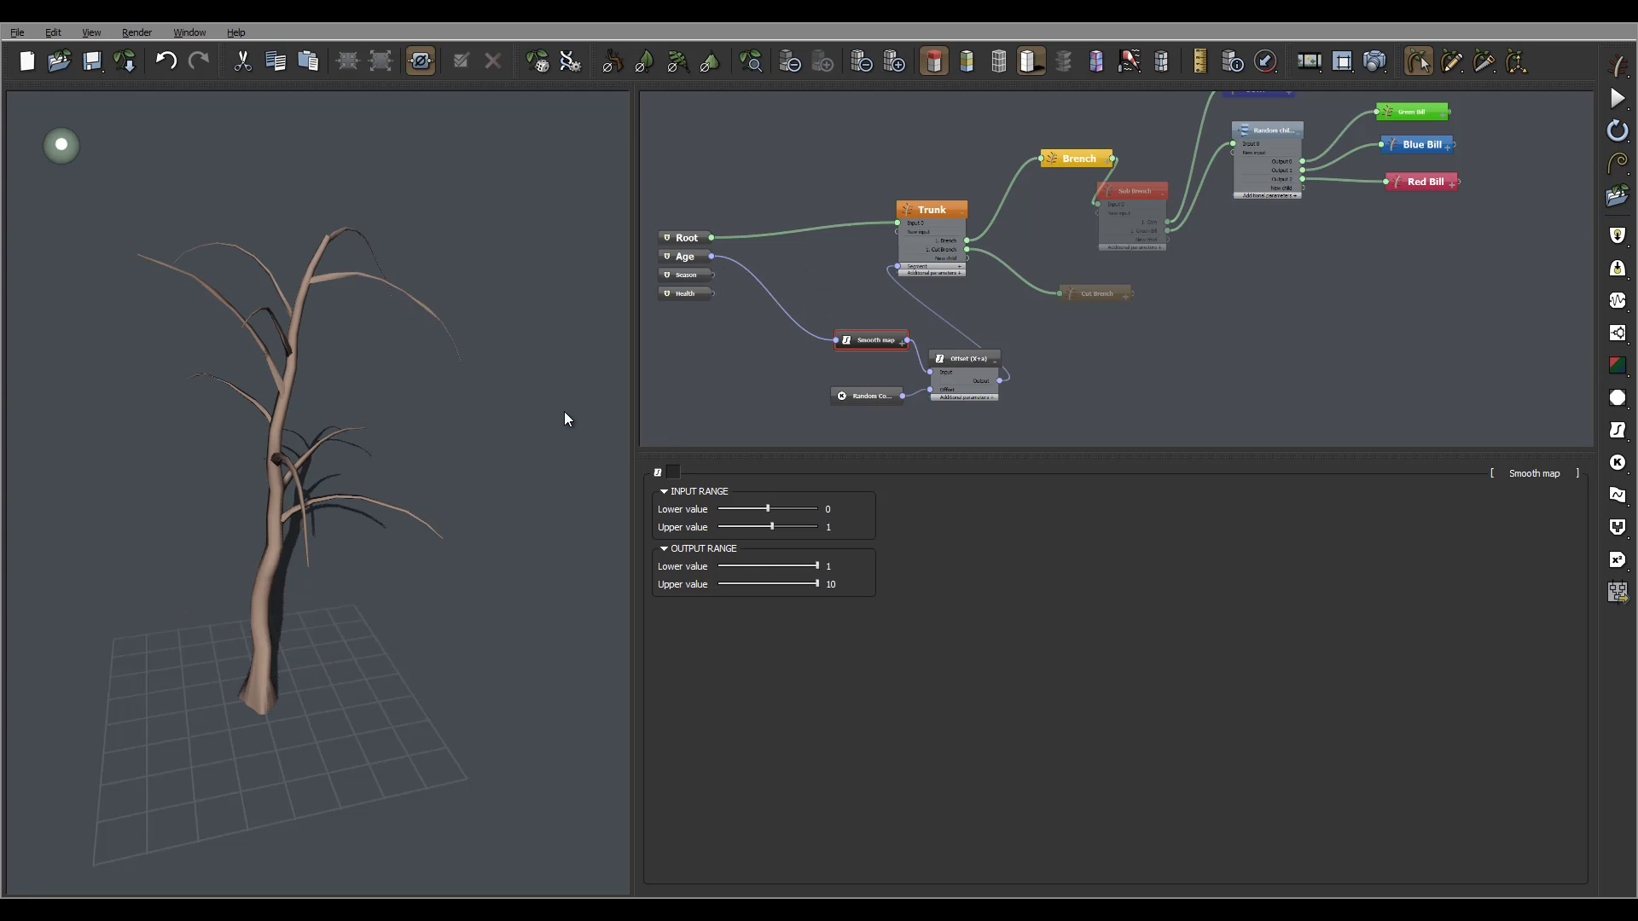
pyautogui.moveTo(396, 396); pyautogui.dragTo(580, 324)
pyautogui.moveTo(394, 280); pyautogui.dragTo(319, 510)
pyautogui.moveTo(463, 273); pyautogui.dragTo(413, 295)
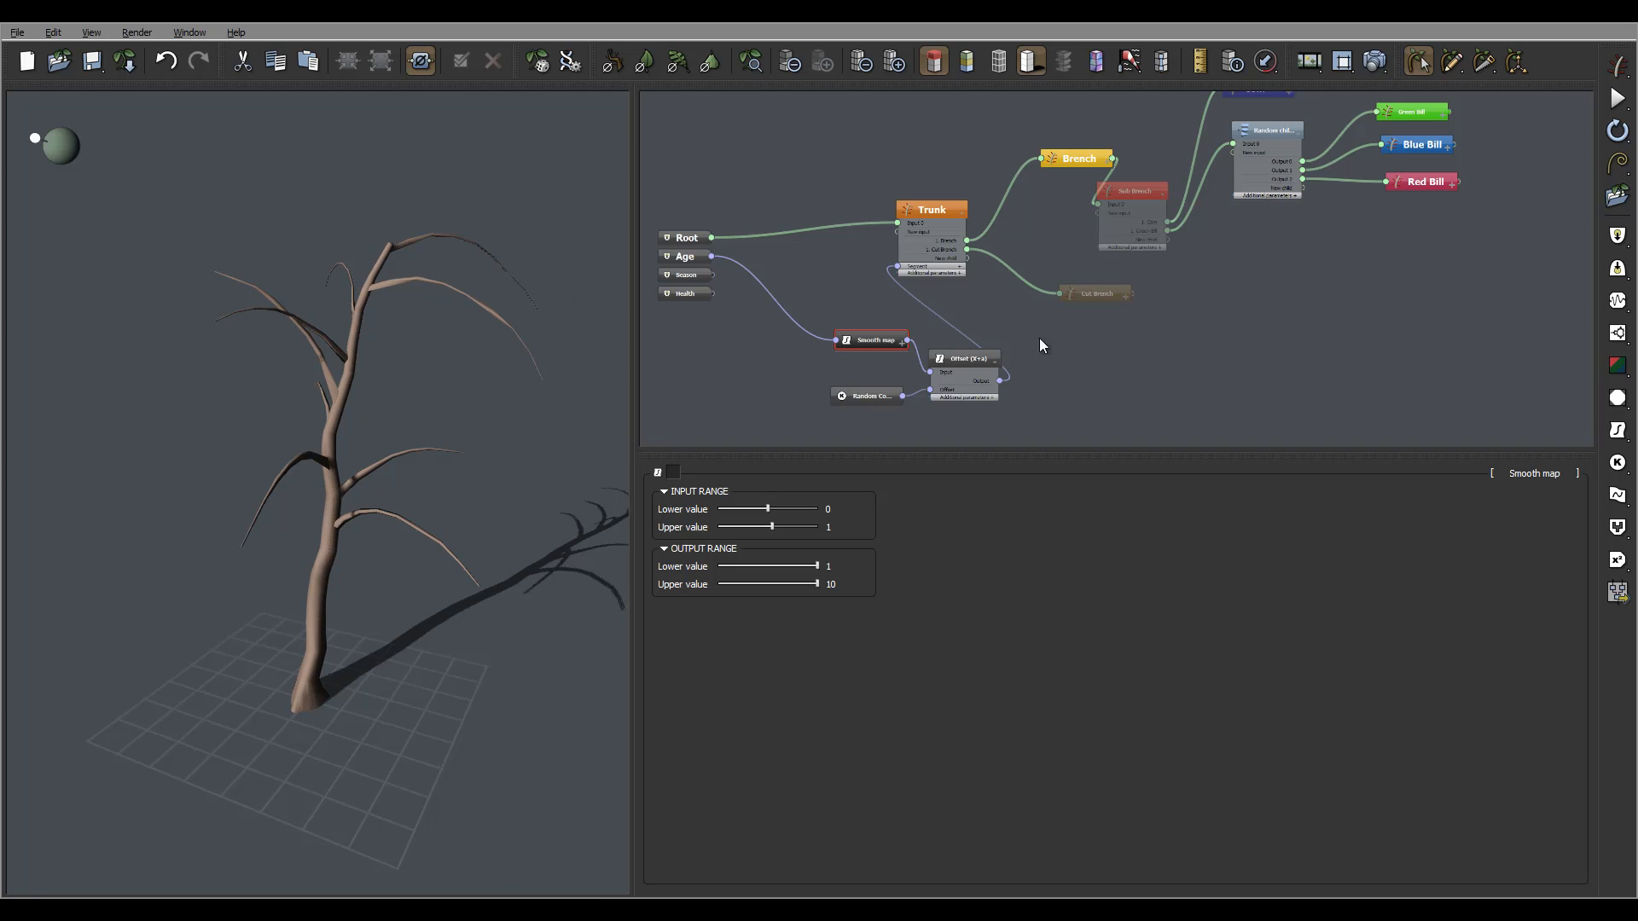
pyautogui.moveTo(877, 341); pyautogui.dragTo(798, 341)
# Line up Smooth map, Random Constant Number and Offset (X+a) in a row beside Trunk, then recentre the graph.
pyautogui.moveTo(872, 396); pyautogui.dragTo(789, 387)
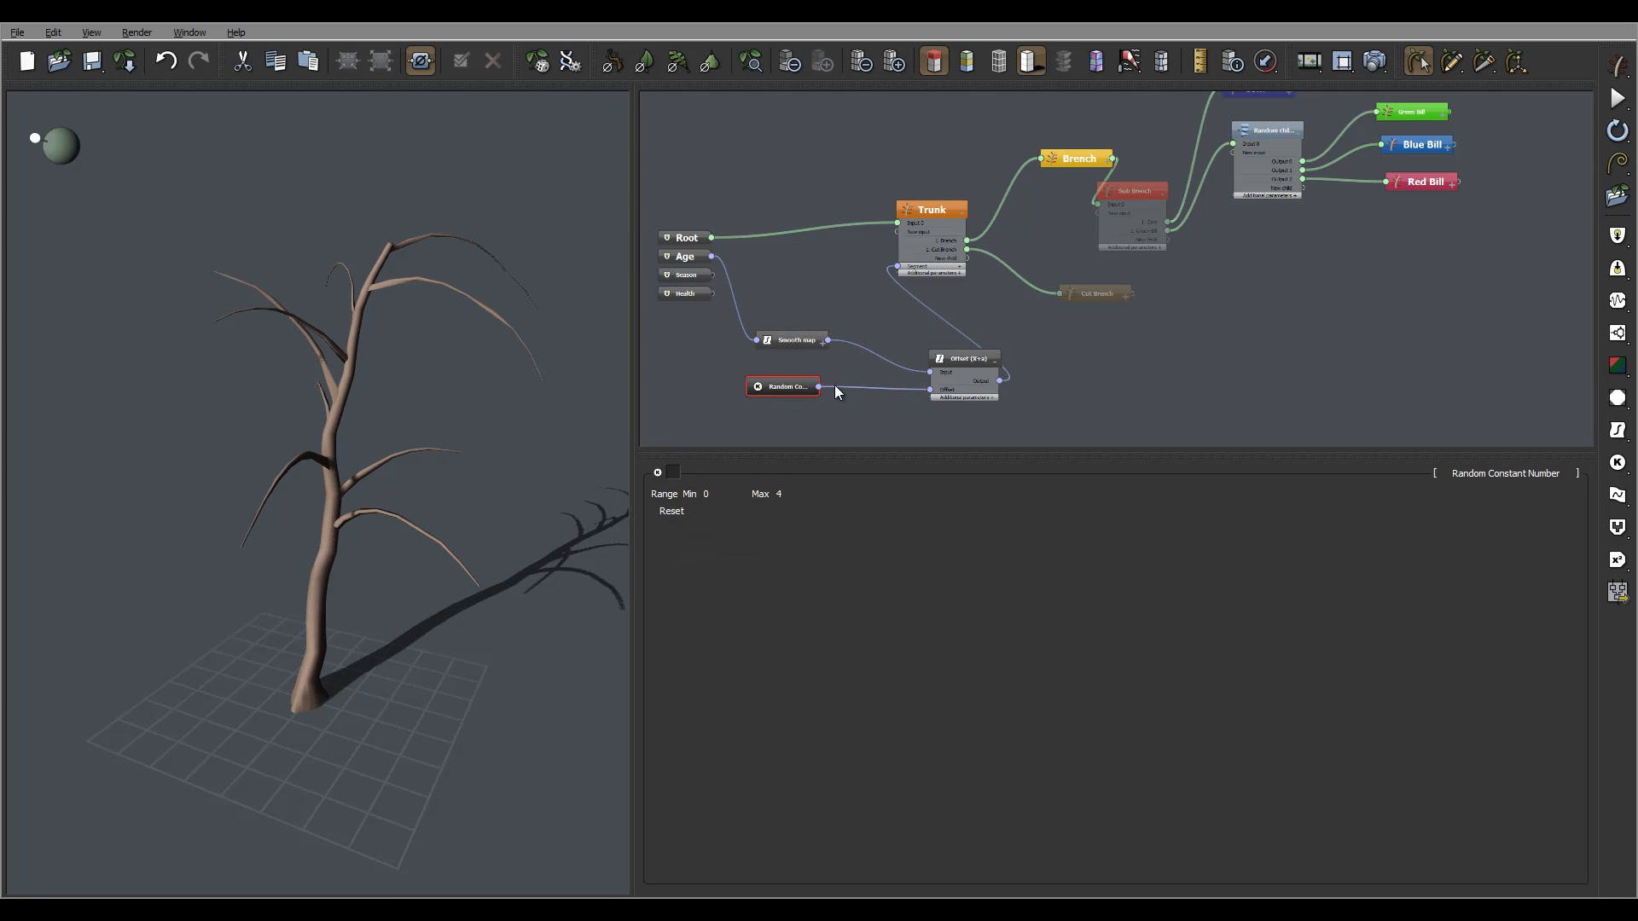
pyautogui.moveTo(985, 369); pyautogui.dragTo(910, 350)
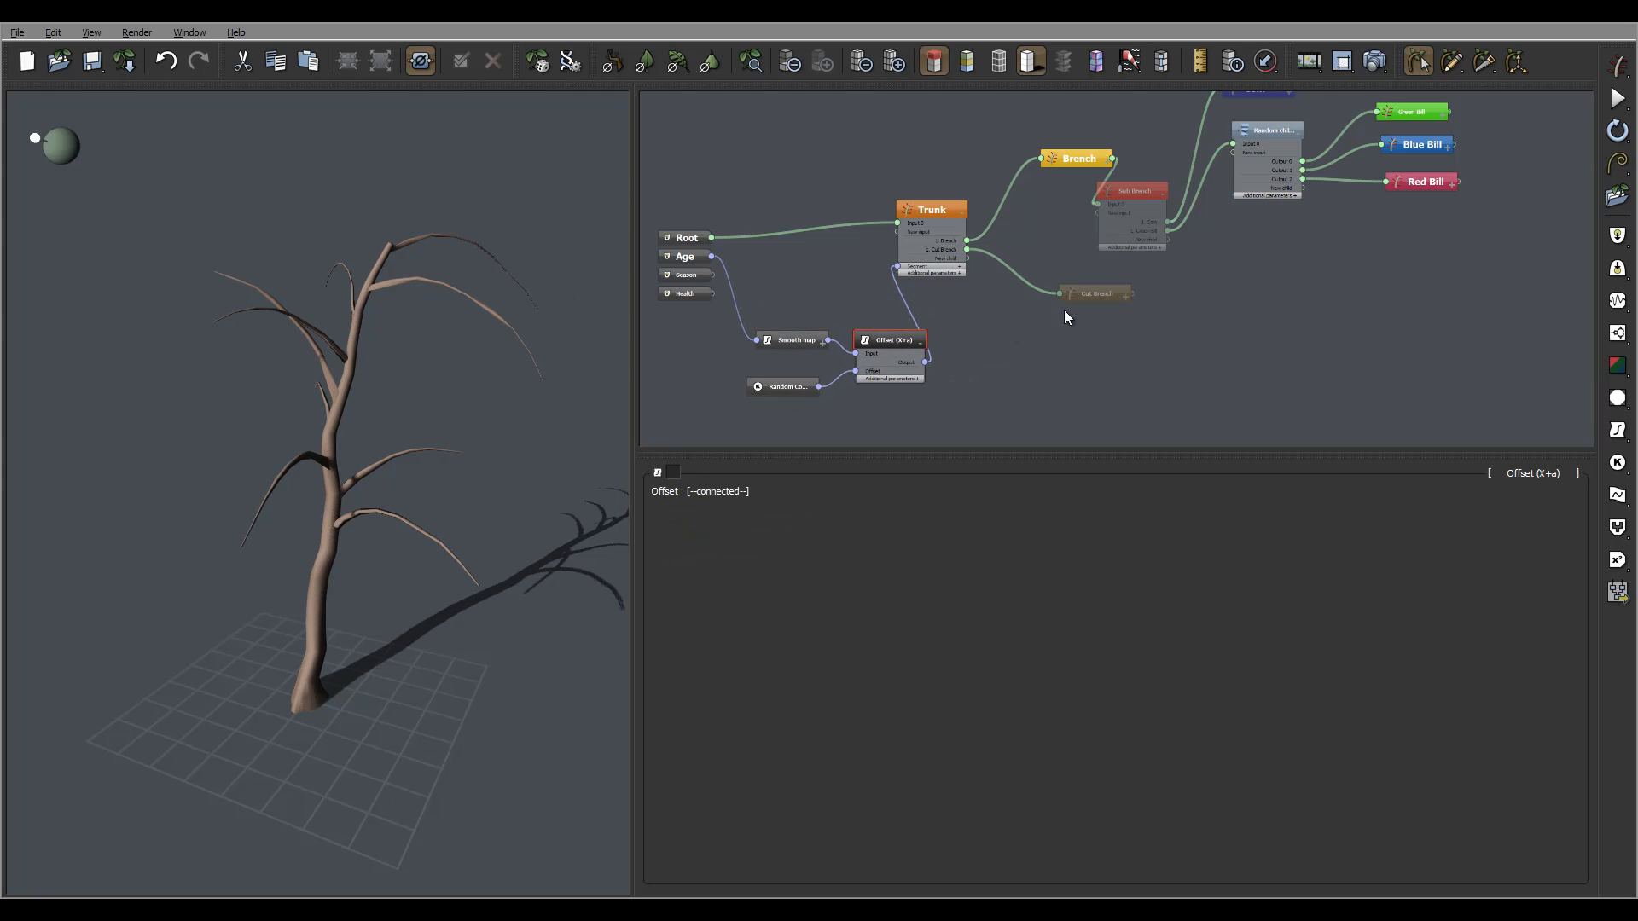
pyautogui.moveTo(1067, 290); pyautogui.dragTo(1100, 352, button='middle')
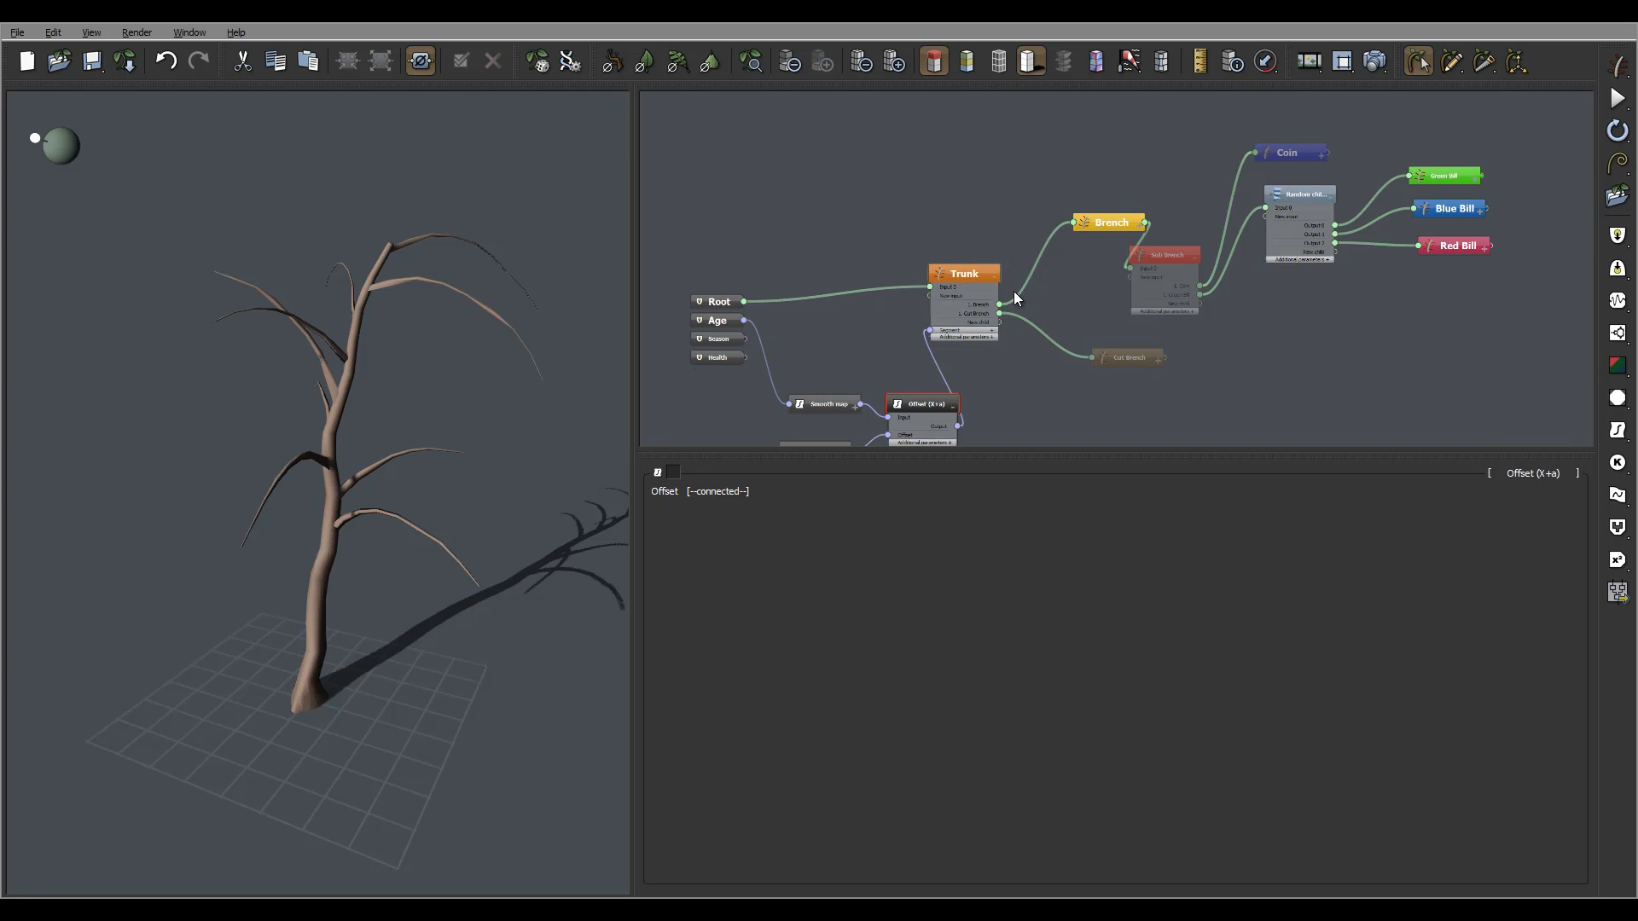
pyautogui.moveTo(964, 275); pyautogui.dragTo(997, 265)
pyautogui.moveTo(1052, 403); pyautogui.dragTo(1048, 298, button='middle')
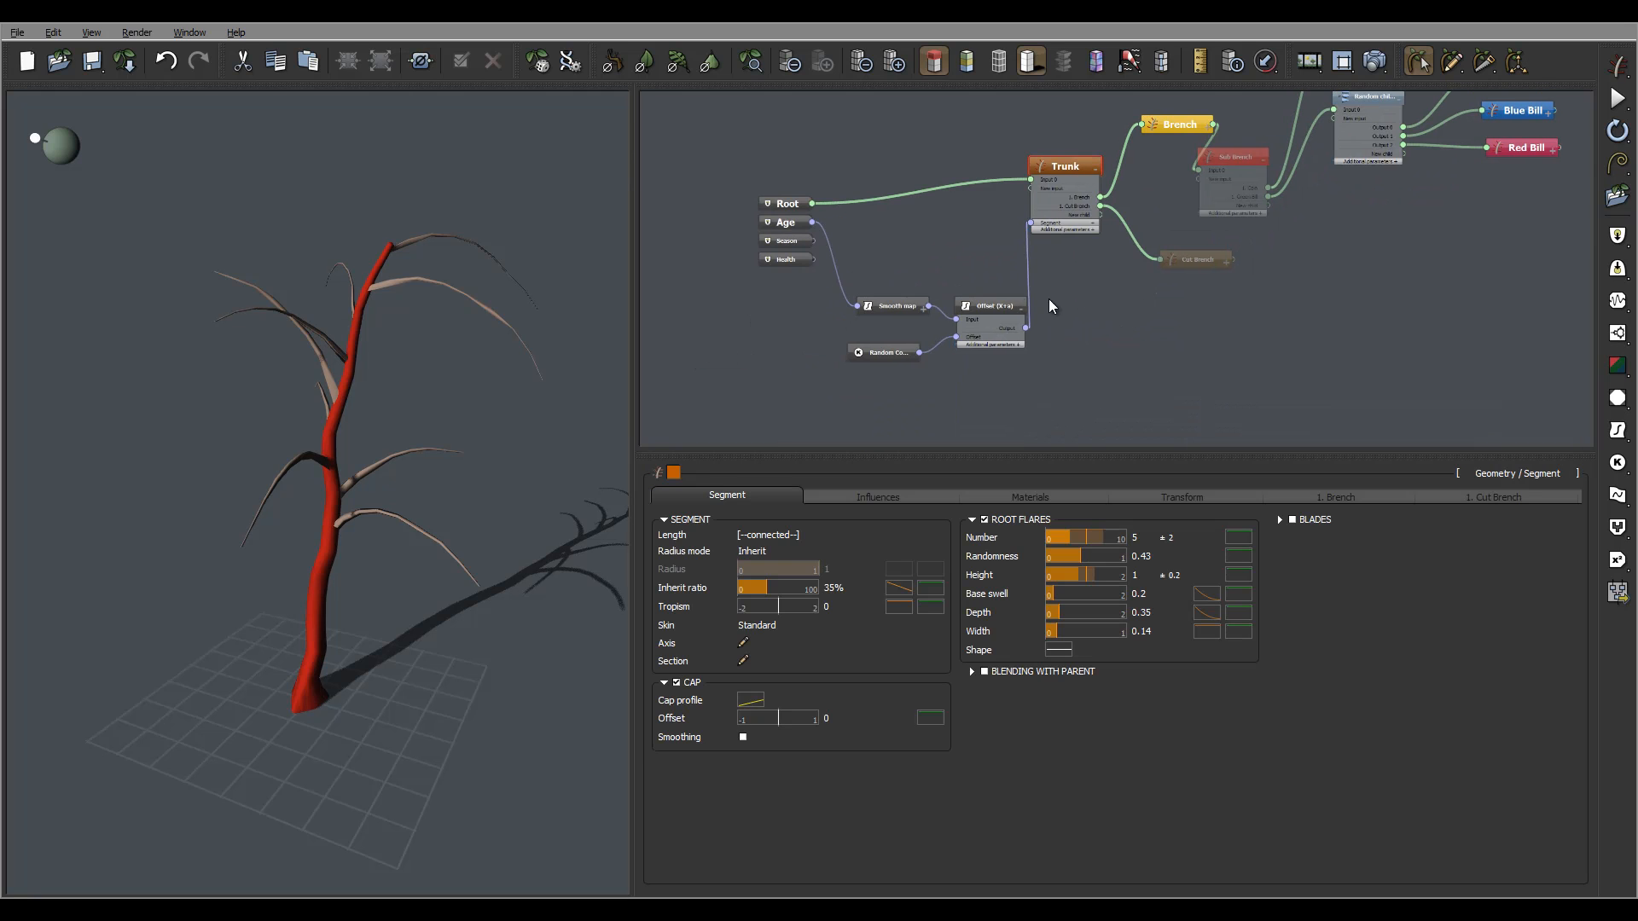
pyautogui.click(974, 300)
pyautogui.moveTo(896, 308); pyautogui.dragTo(839, 351)
pyautogui.moveTo(983, 302); pyautogui.dragTo(947, 306)
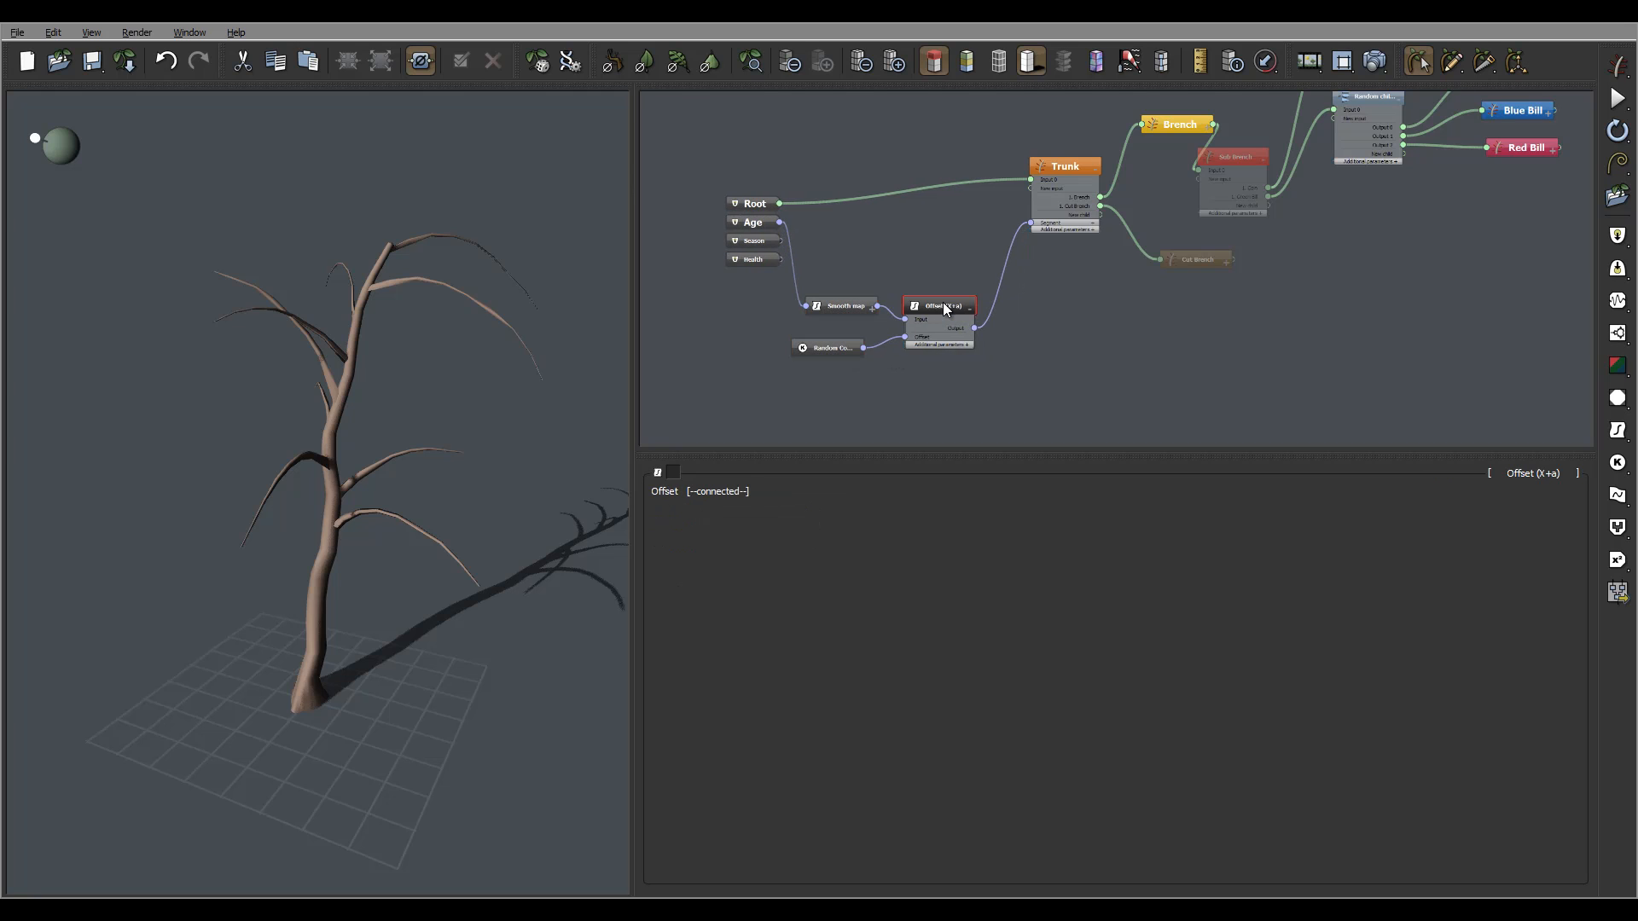
pyautogui.moveTo(825, 347); pyautogui.dragTo(843, 350)
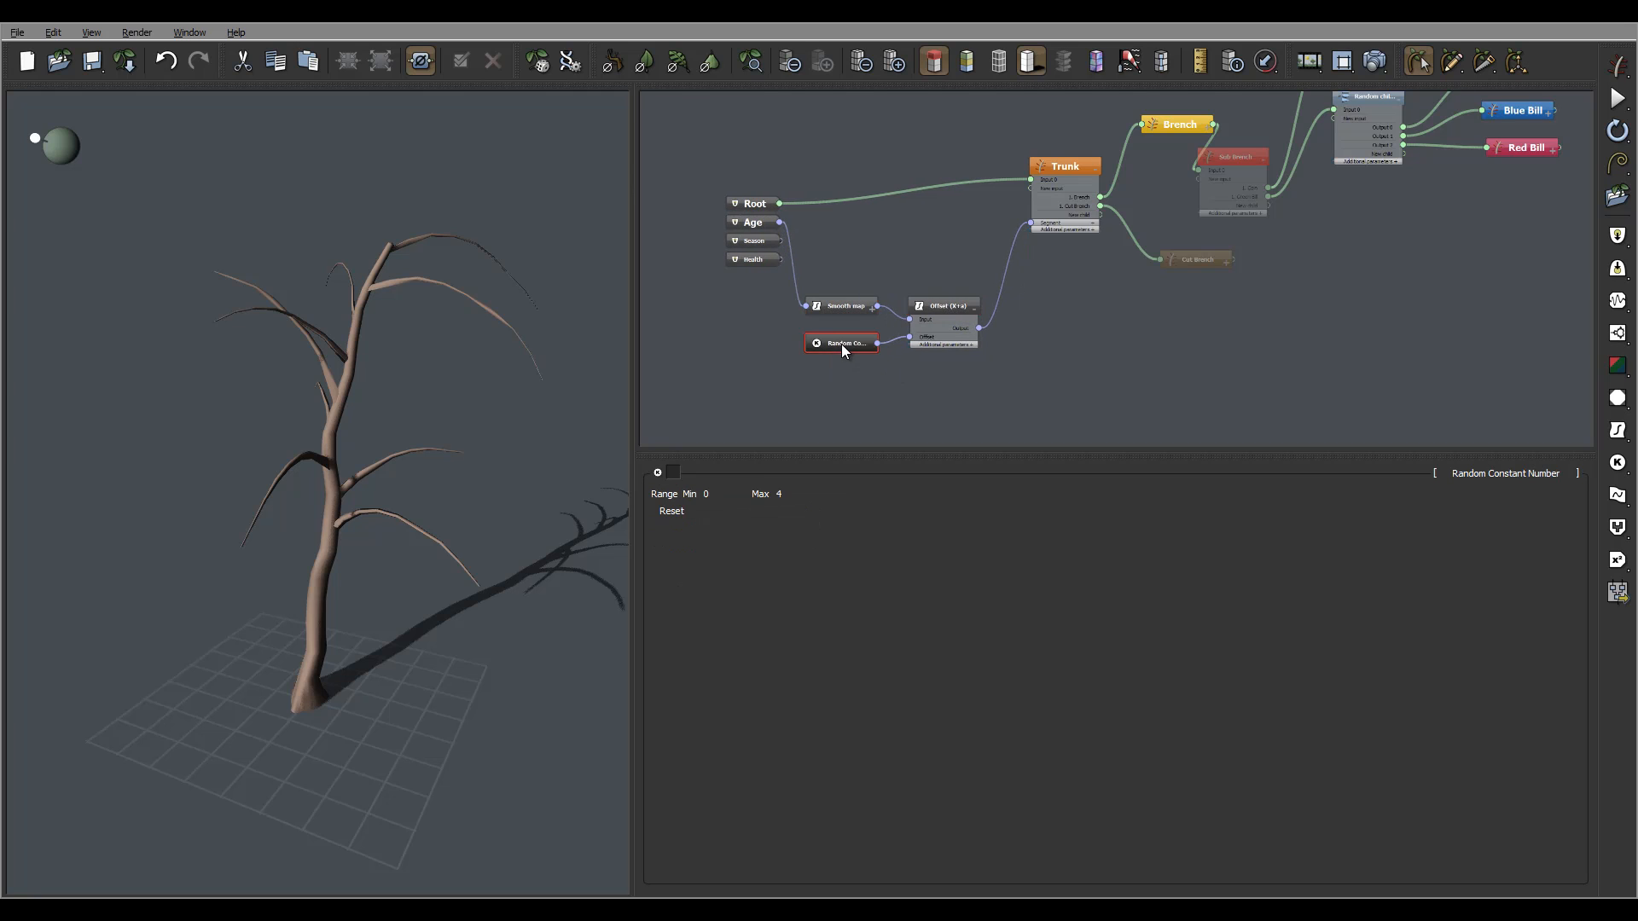
pyautogui.moveTo(1165, 274); pyautogui.dragTo(1118, 319, button='middle')
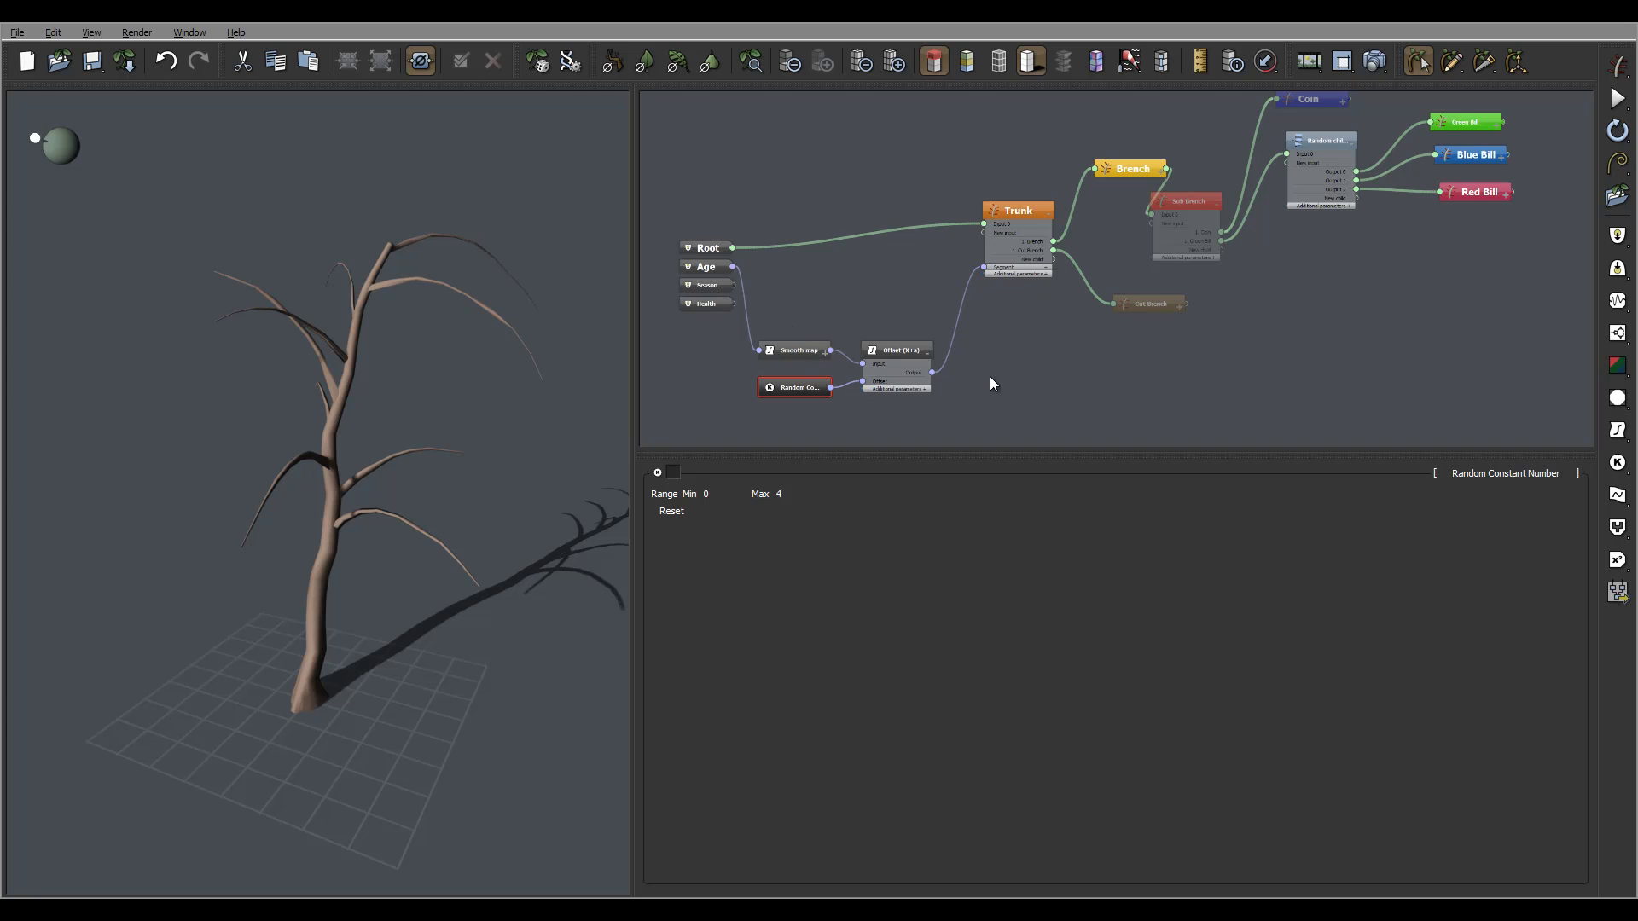
pyautogui.moveTo(920, 273); pyautogui.dragTo(883, 263, button='middle')
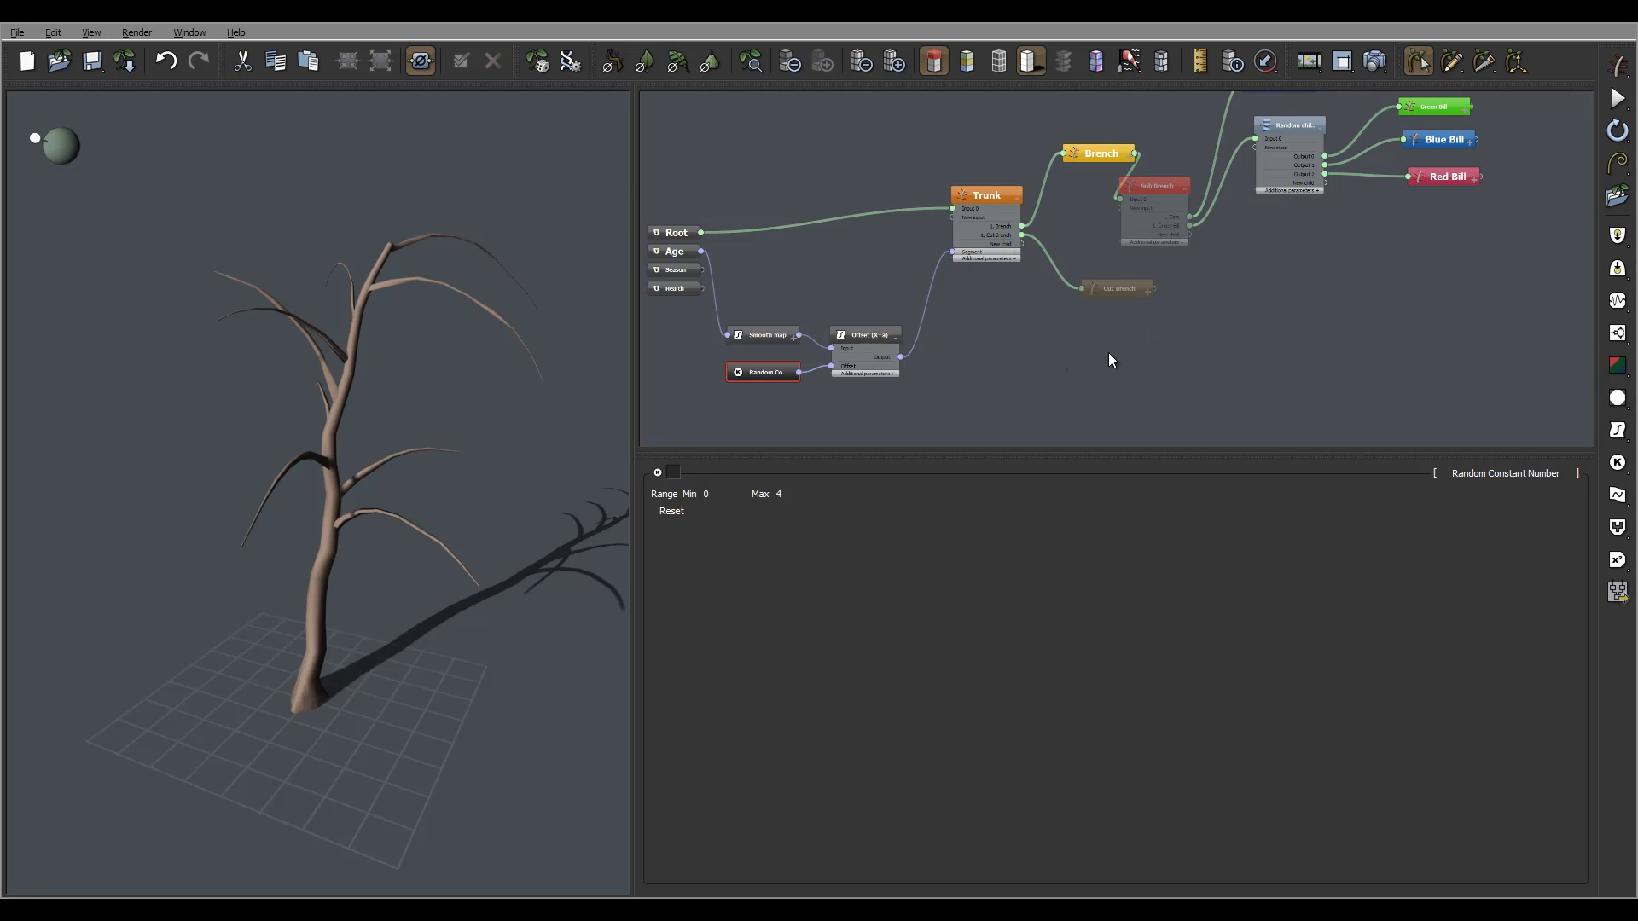
# Select the Trunk node and show its '1. Brench' settings in the properties panel.
pyautogui.moveTo(1056, 370); pyautogui.dragTo(1114, 317, button='middle')
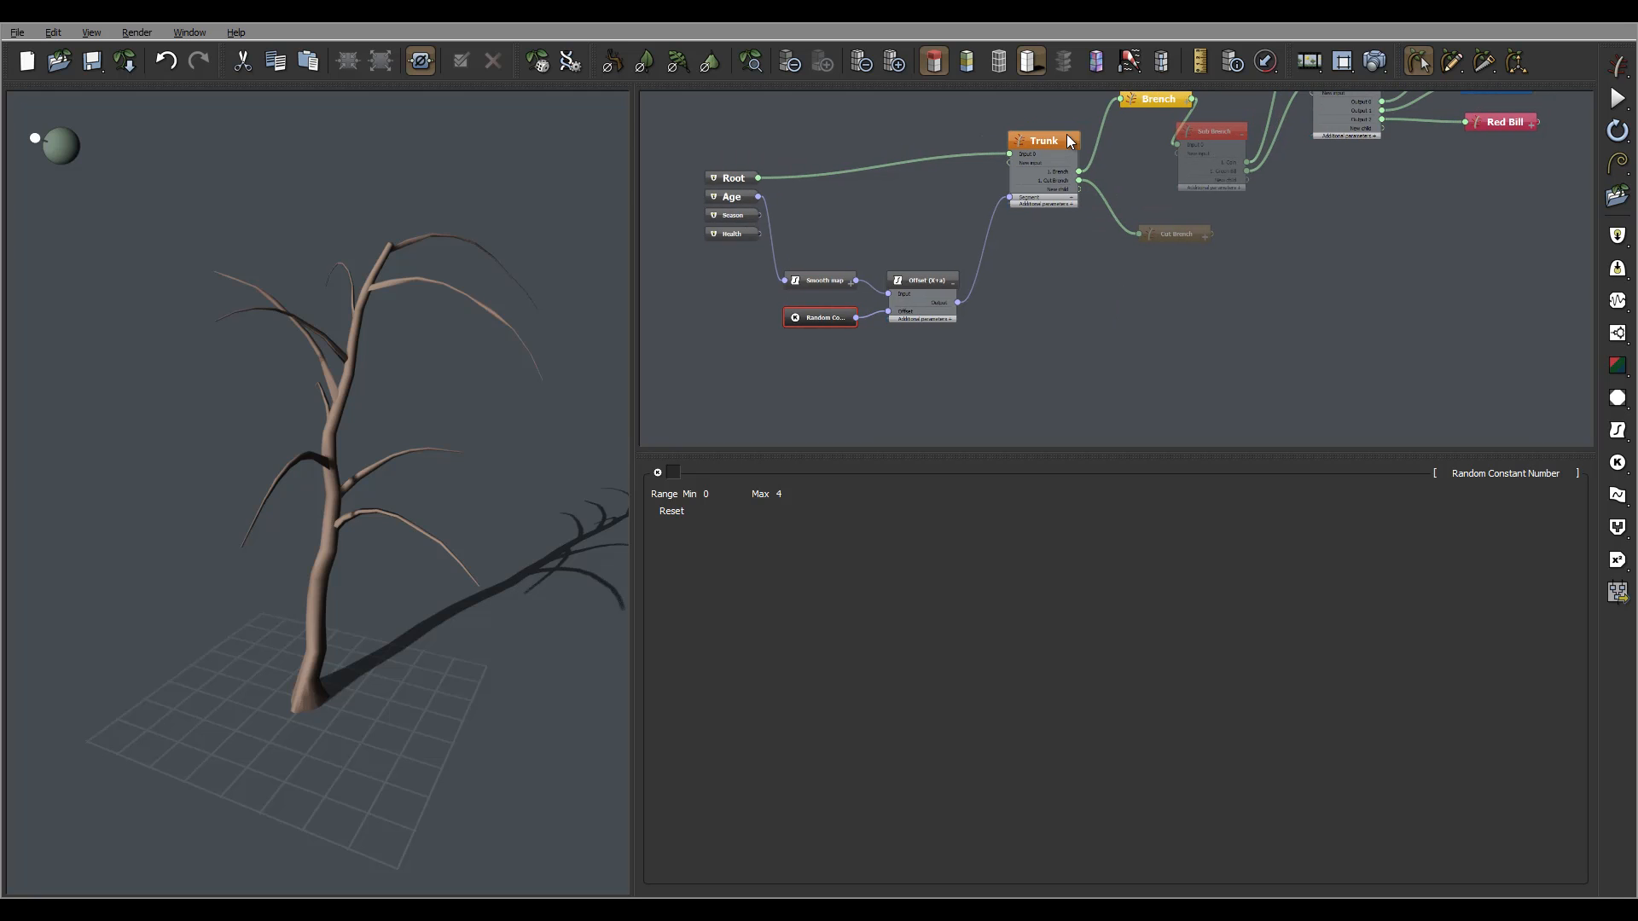
pyautogui.click(1067, 136)
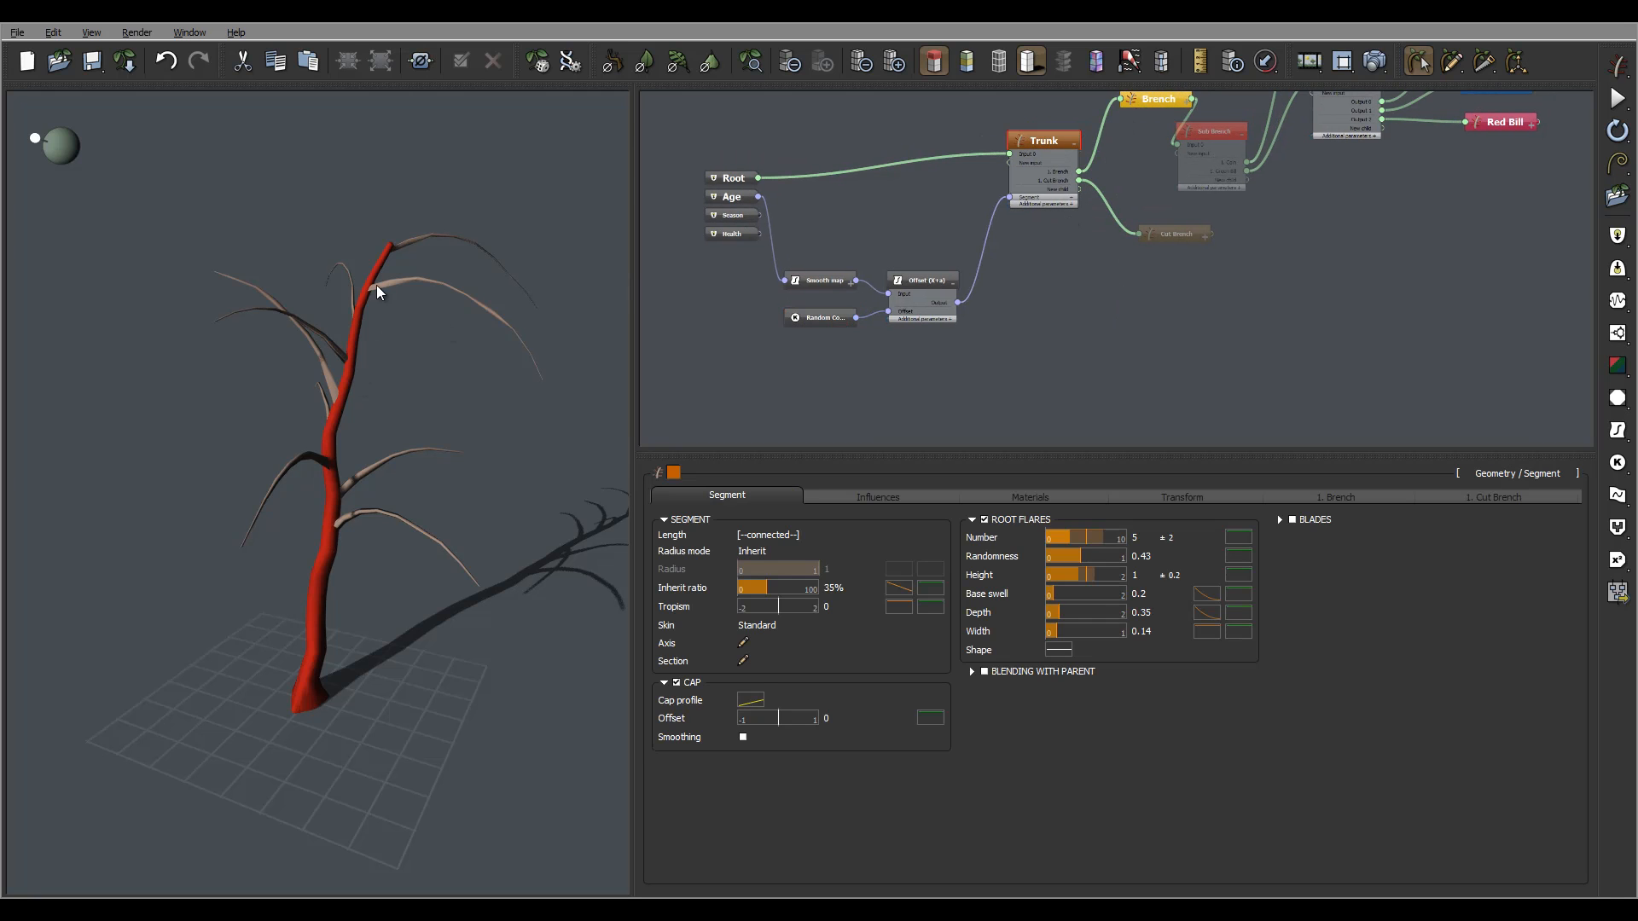
pyautogui.moveTo(1139, 320); pyautogui.dragTo(1114, 281, button='middle')
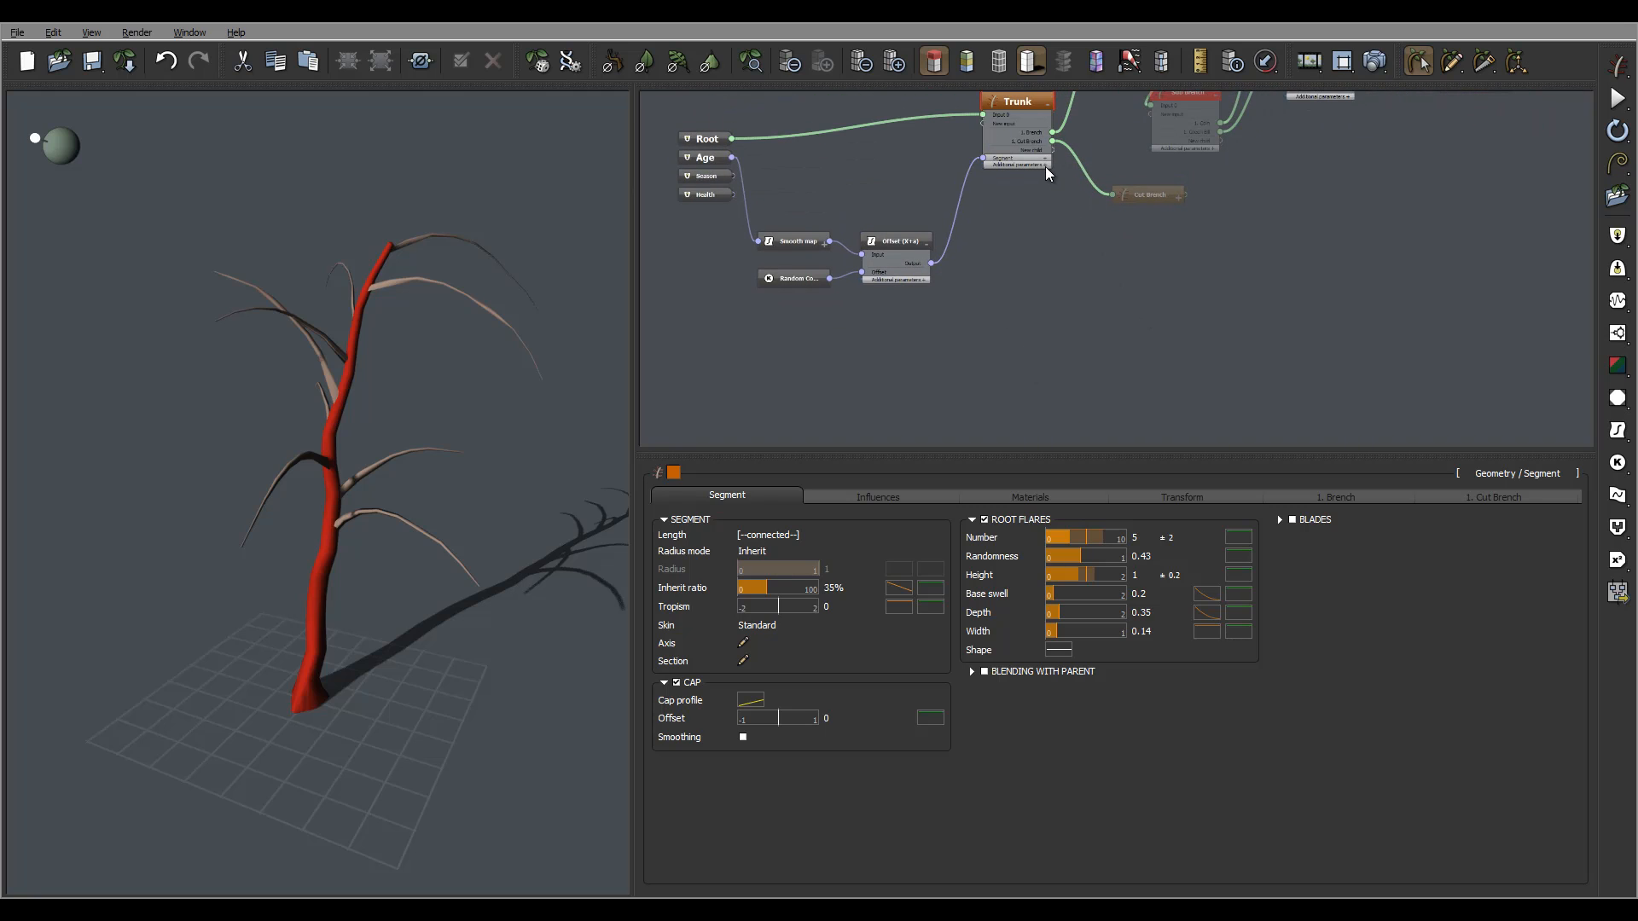
pyautogui.click(1352, 495)
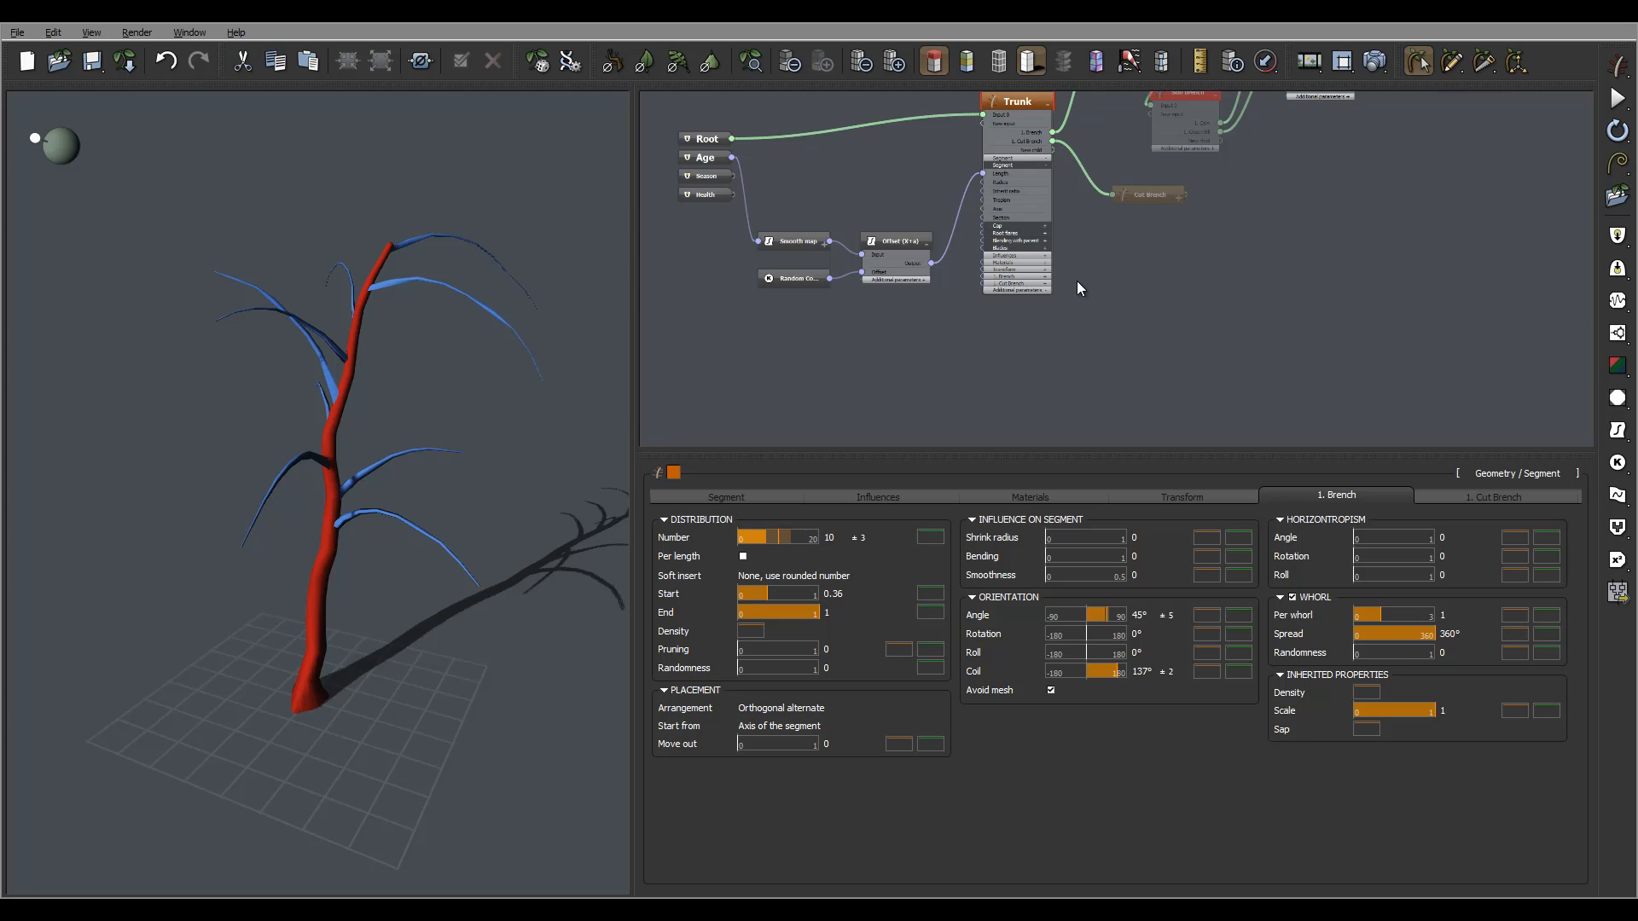
# Expand the 1. Brench parameters on the Trunk node and bring the Brench node into view.
pyautogui.scroll(3, 1077, 273)
pyautogui.click(1002, 285)
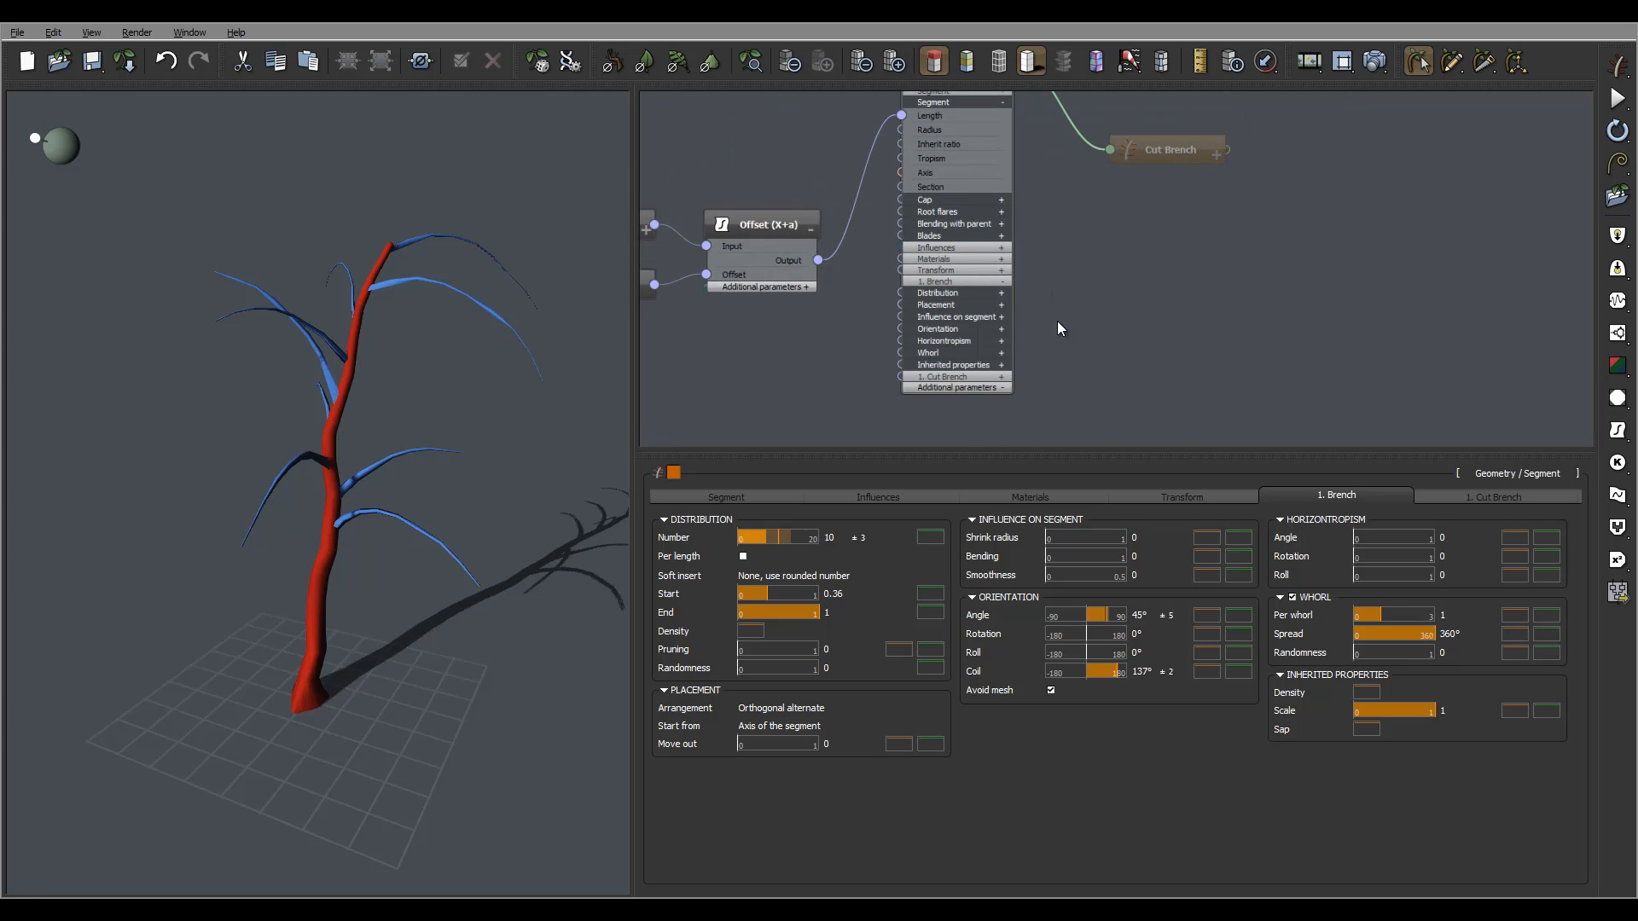
pyautogui.scroll(-4, 1159, 267)
pyautogui.moveTo(1216, 293); pyautogui.dragTo(1157, 315, button='middle')
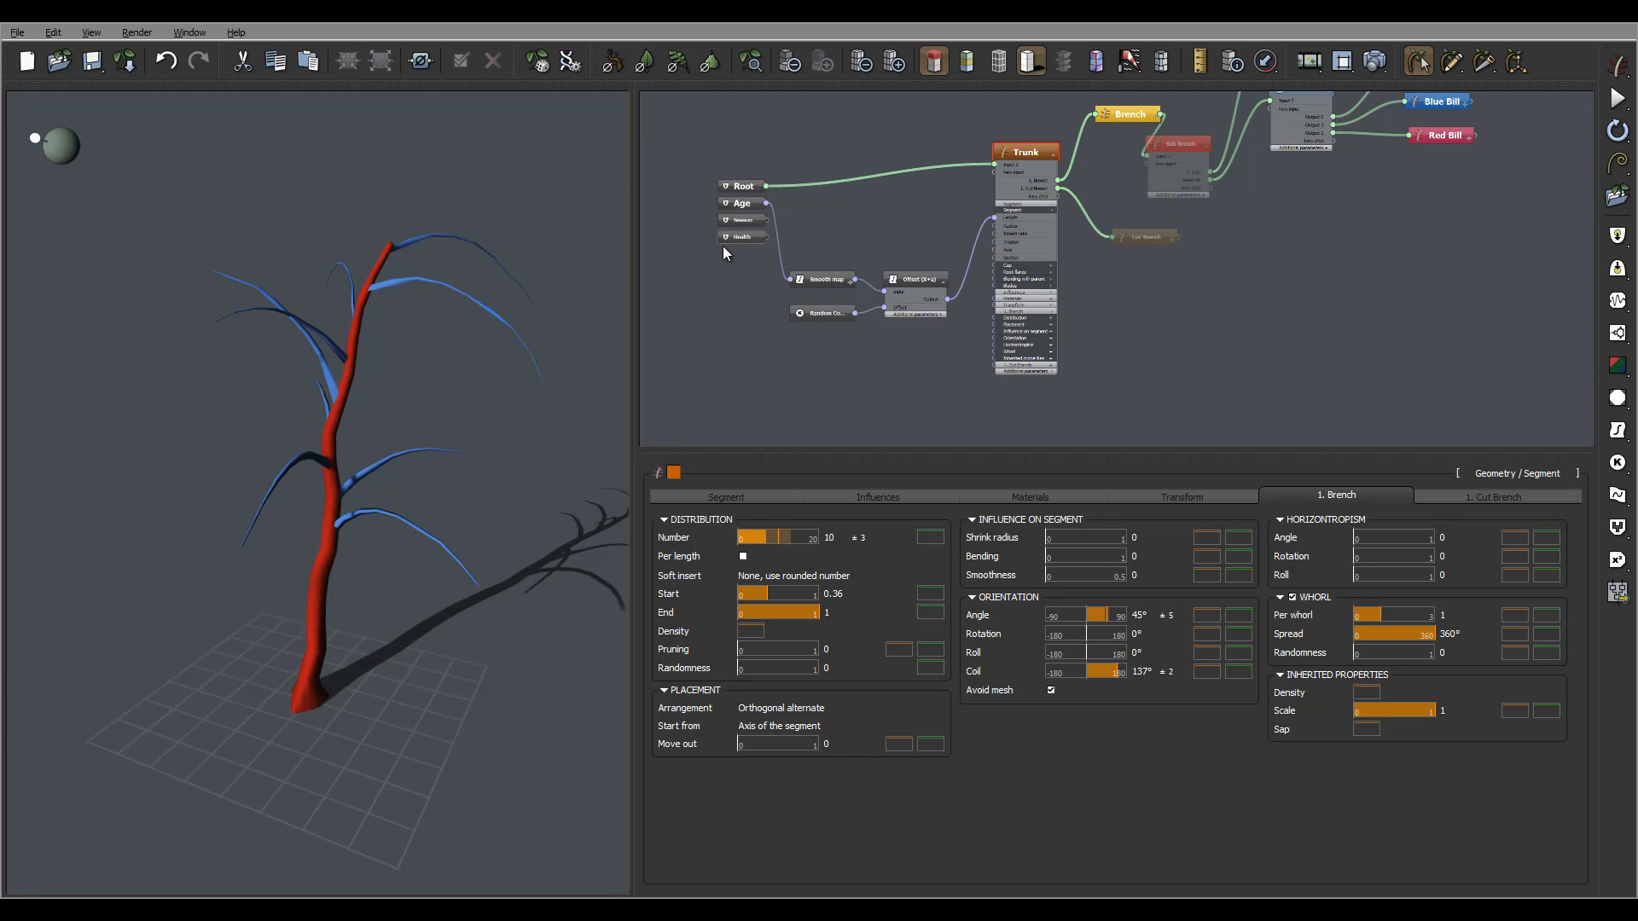
pyautogui.moveTo(772, 249)
# Duplicate the Smooth map, Random and Offset nodes and place the copies below the originals.
pyautogui.moveTo(965, 223); pyautogui.dragTo(785, 391)
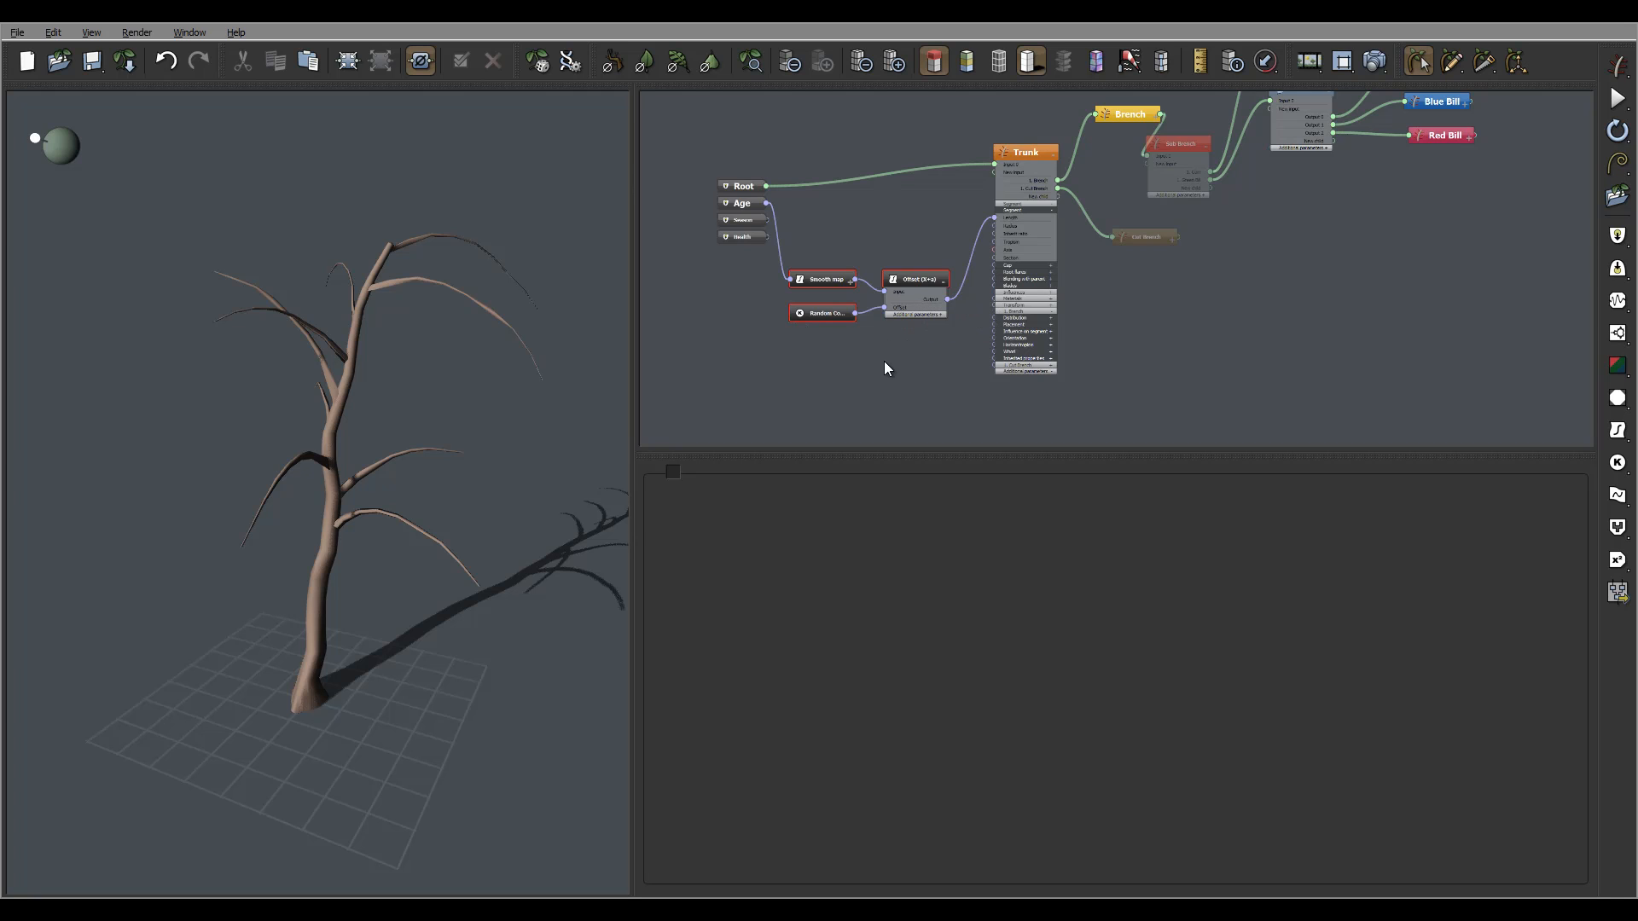
pyautogui.hotkey('ctrl', 'v')
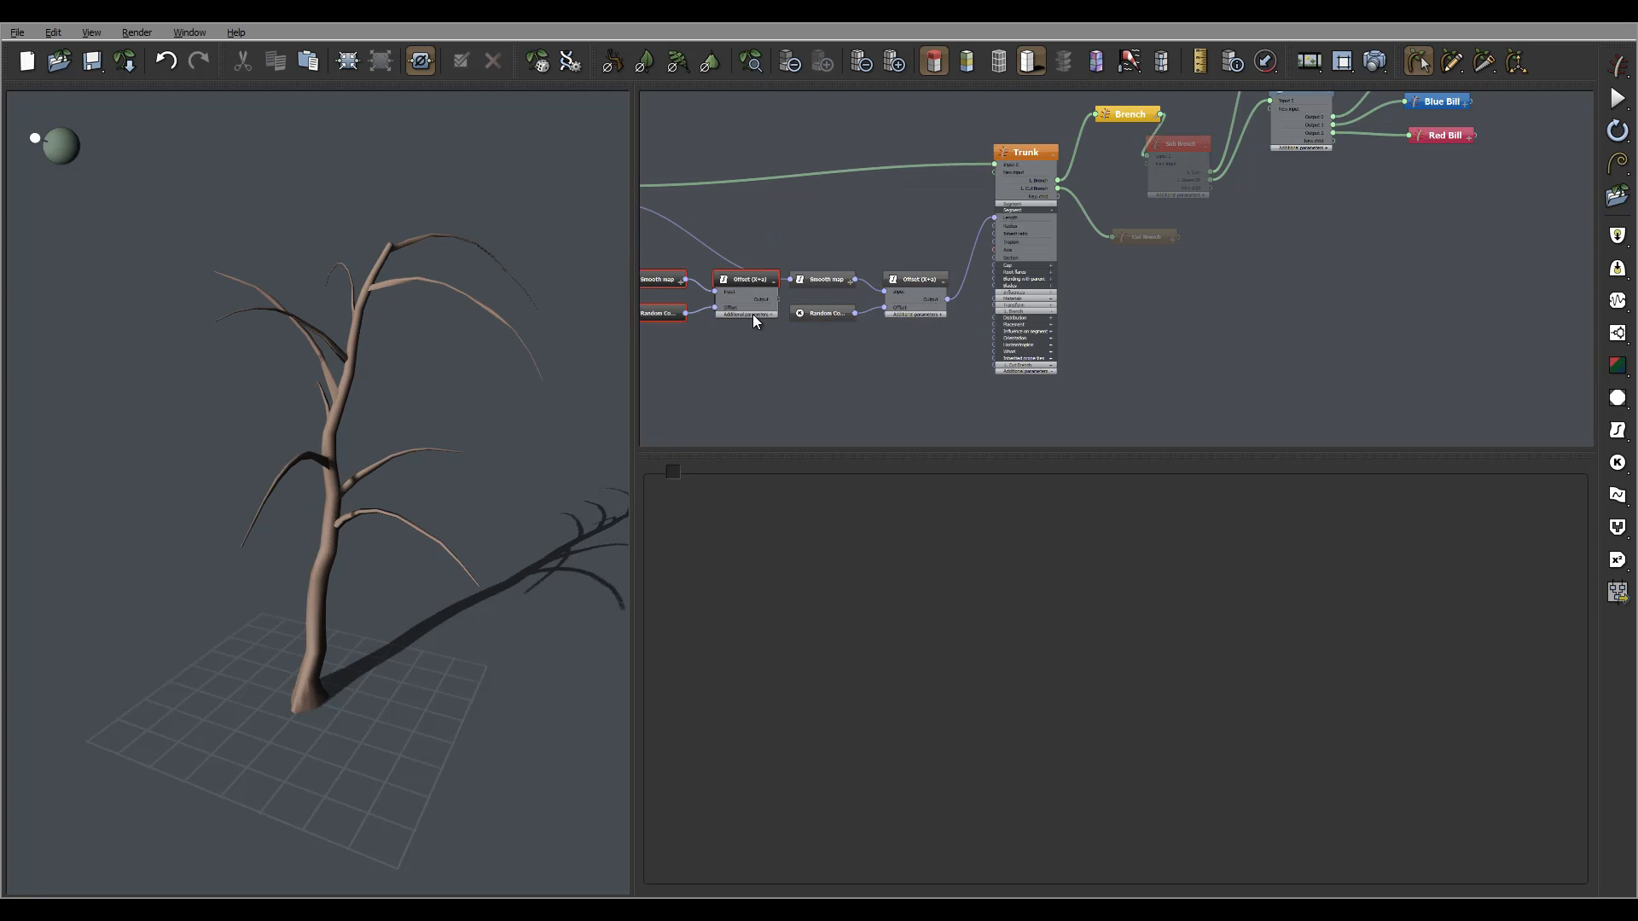
pyautogui.moveTo(753, 314); pyautogui.dragTo(909, 384)
pyautogui.moveTo(888, 307); pyautogui.dragTo(959, 324, button='middle')
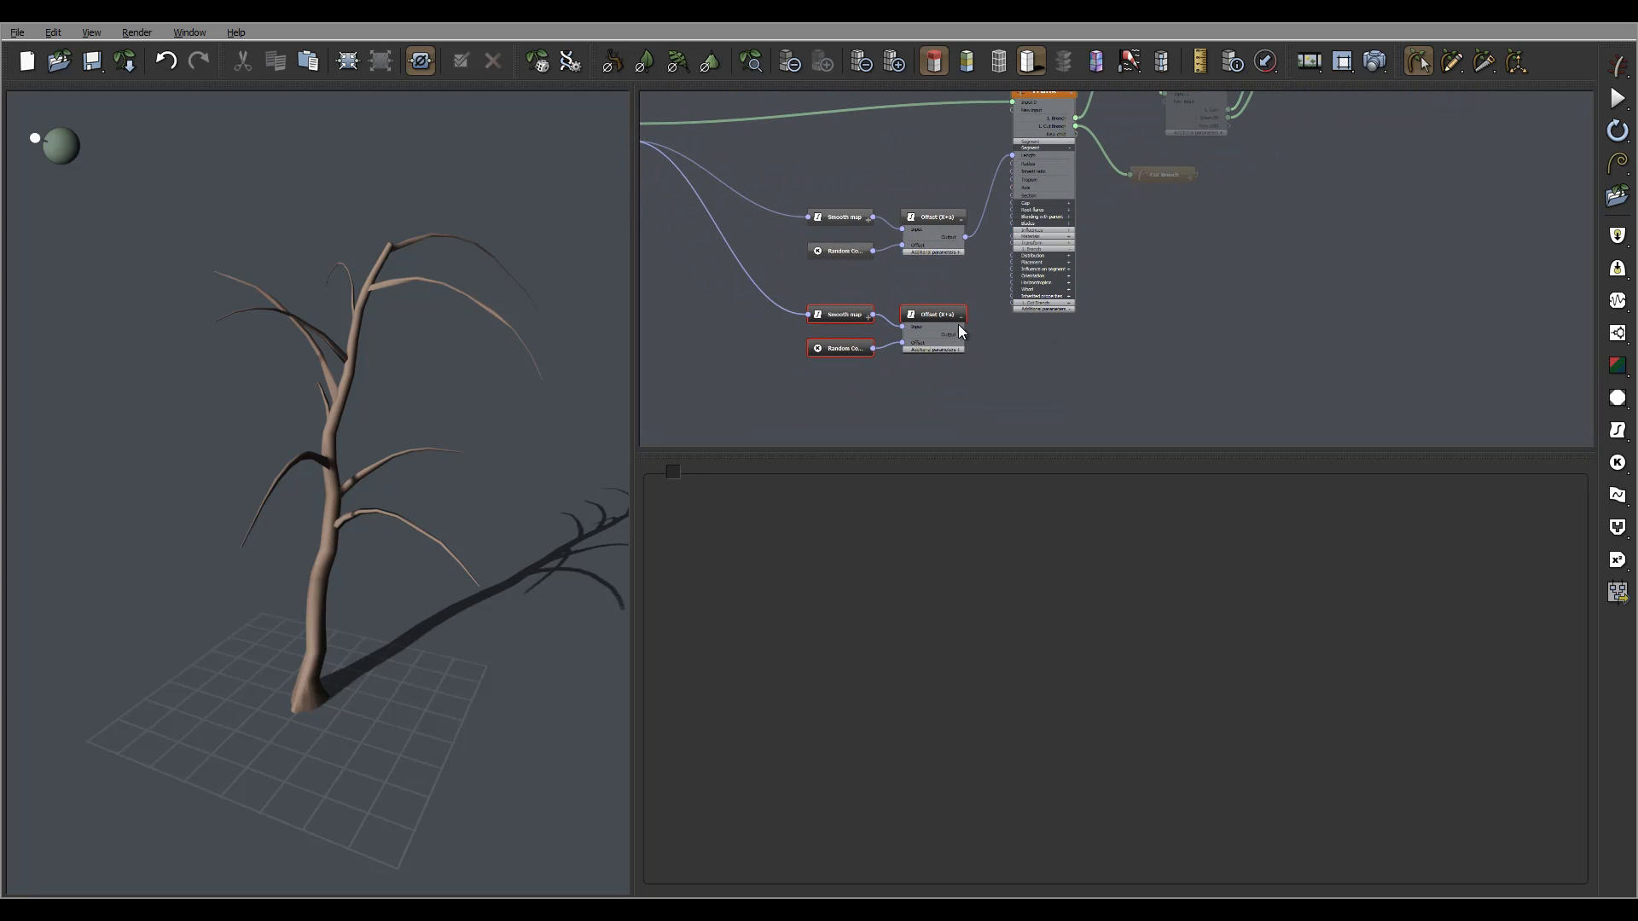
# Set the copied Smooth map's output lower value to 5 and the copied Random's maximum to 3.
pyautogui.click(854, 317)
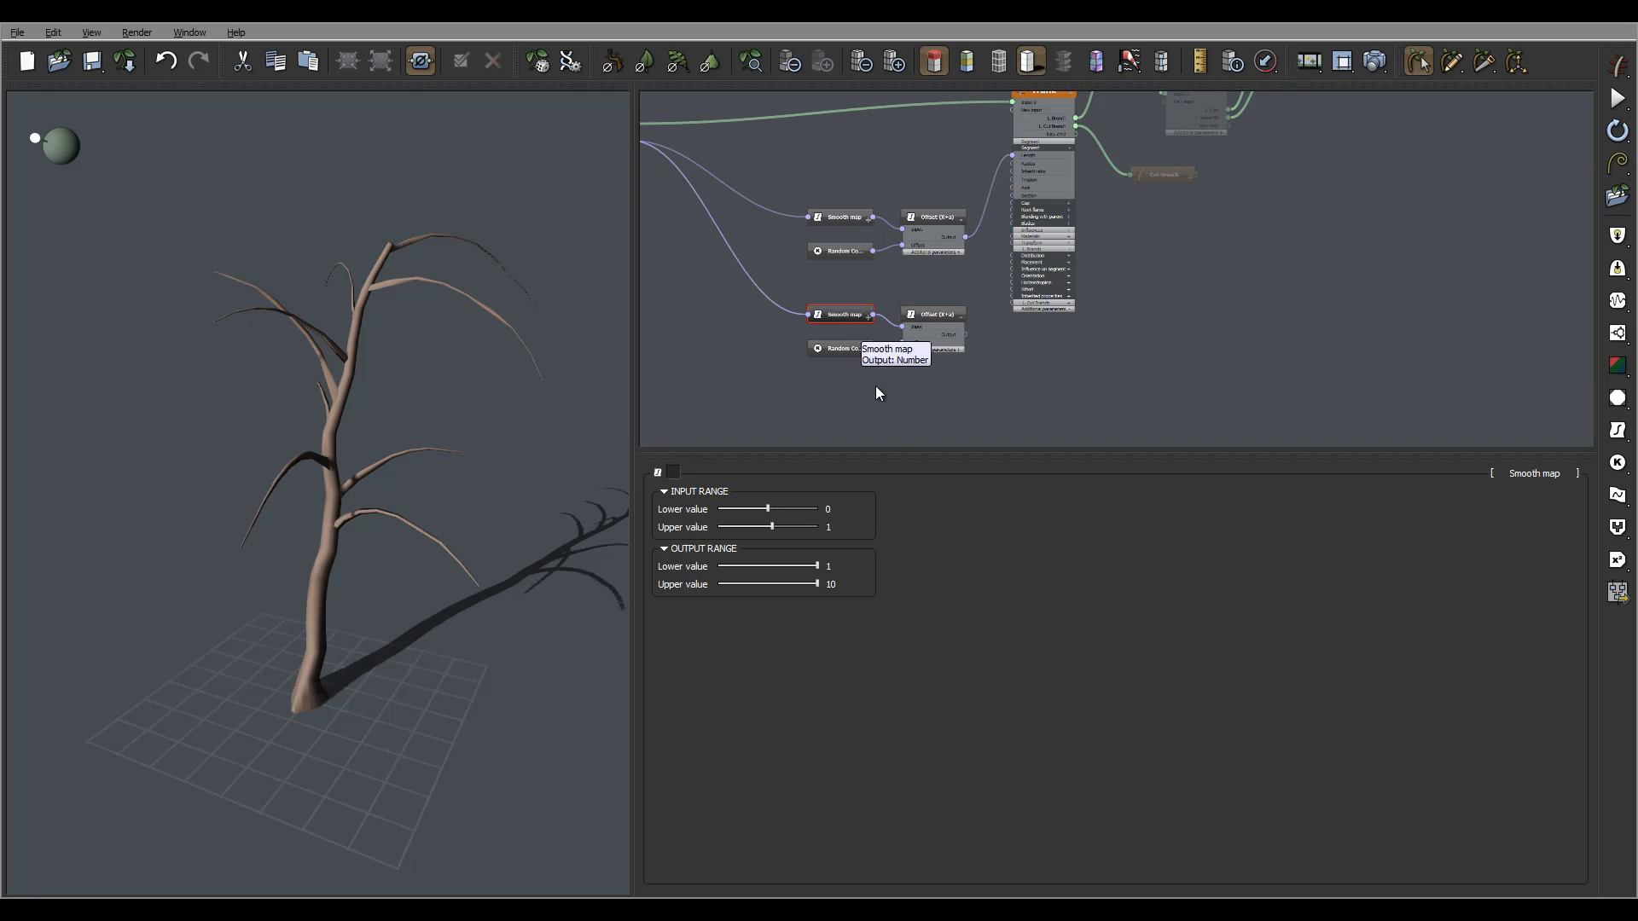
pyautogui.click(846, 565)
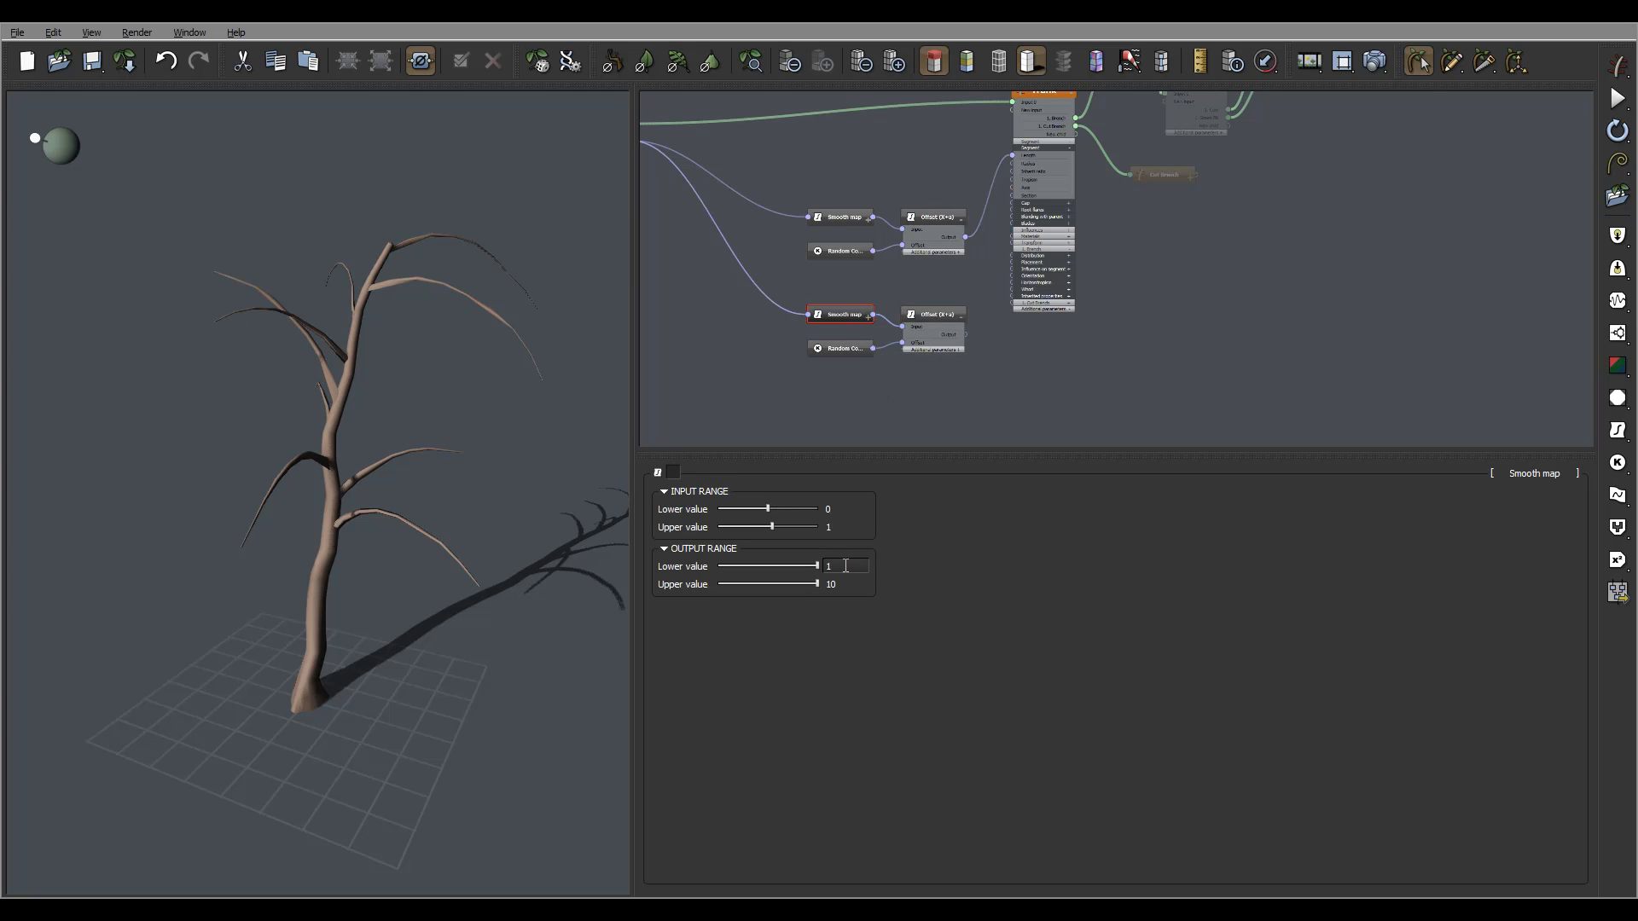
pyautogui.doubleClick(845, 565)
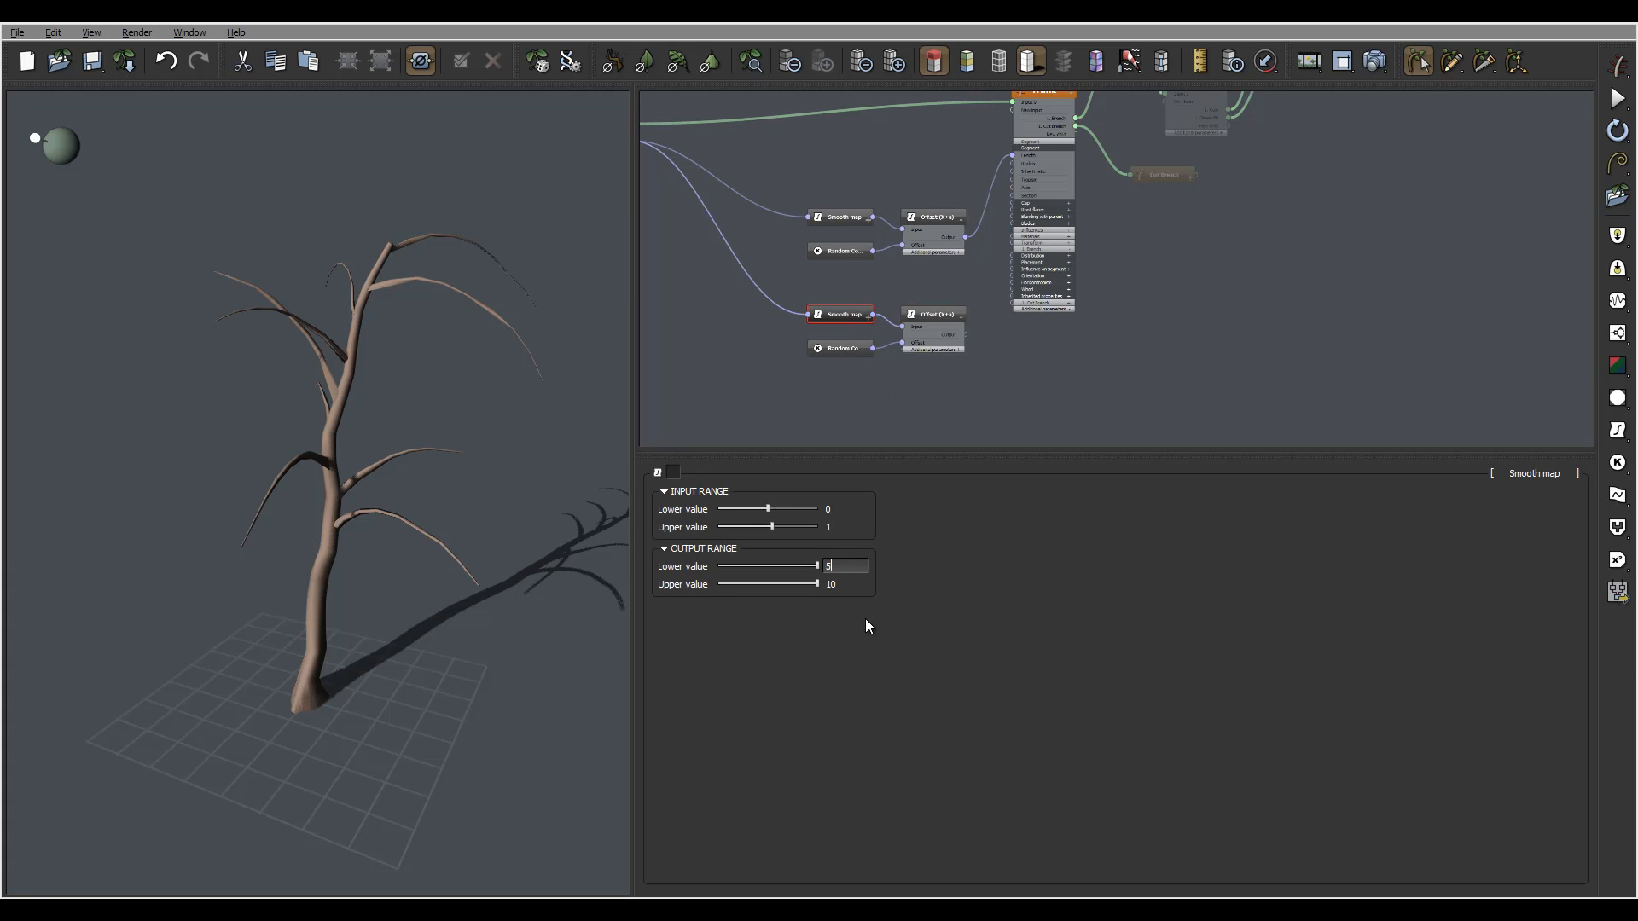
pyautogui.write('5')
pyautogui.click(850, 349)
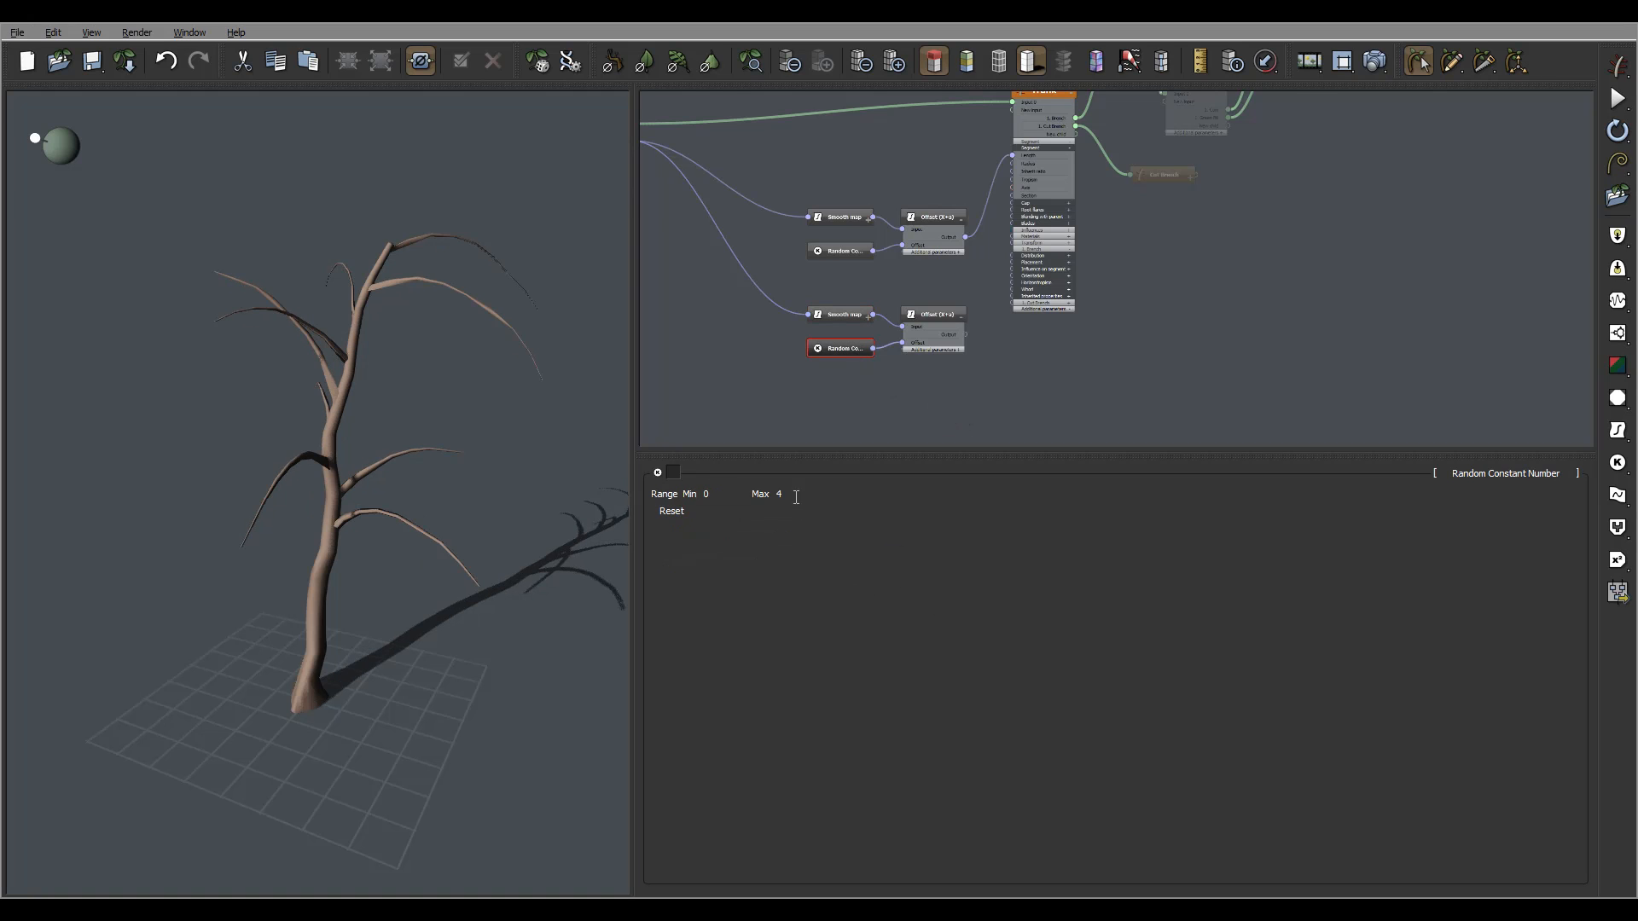
pyautogui.doubleClick(796, 496)
pyautogui.write('3')
pyautogui.press('Return')
pyautogui.moveTo(1026, 386)
pyautogui.mouseDown(button='middle')
pyautogui.moveTo(1022, 407)
pyautogui.moveTo(1002, 400)
pyautogui.mouseUp(button='middle')
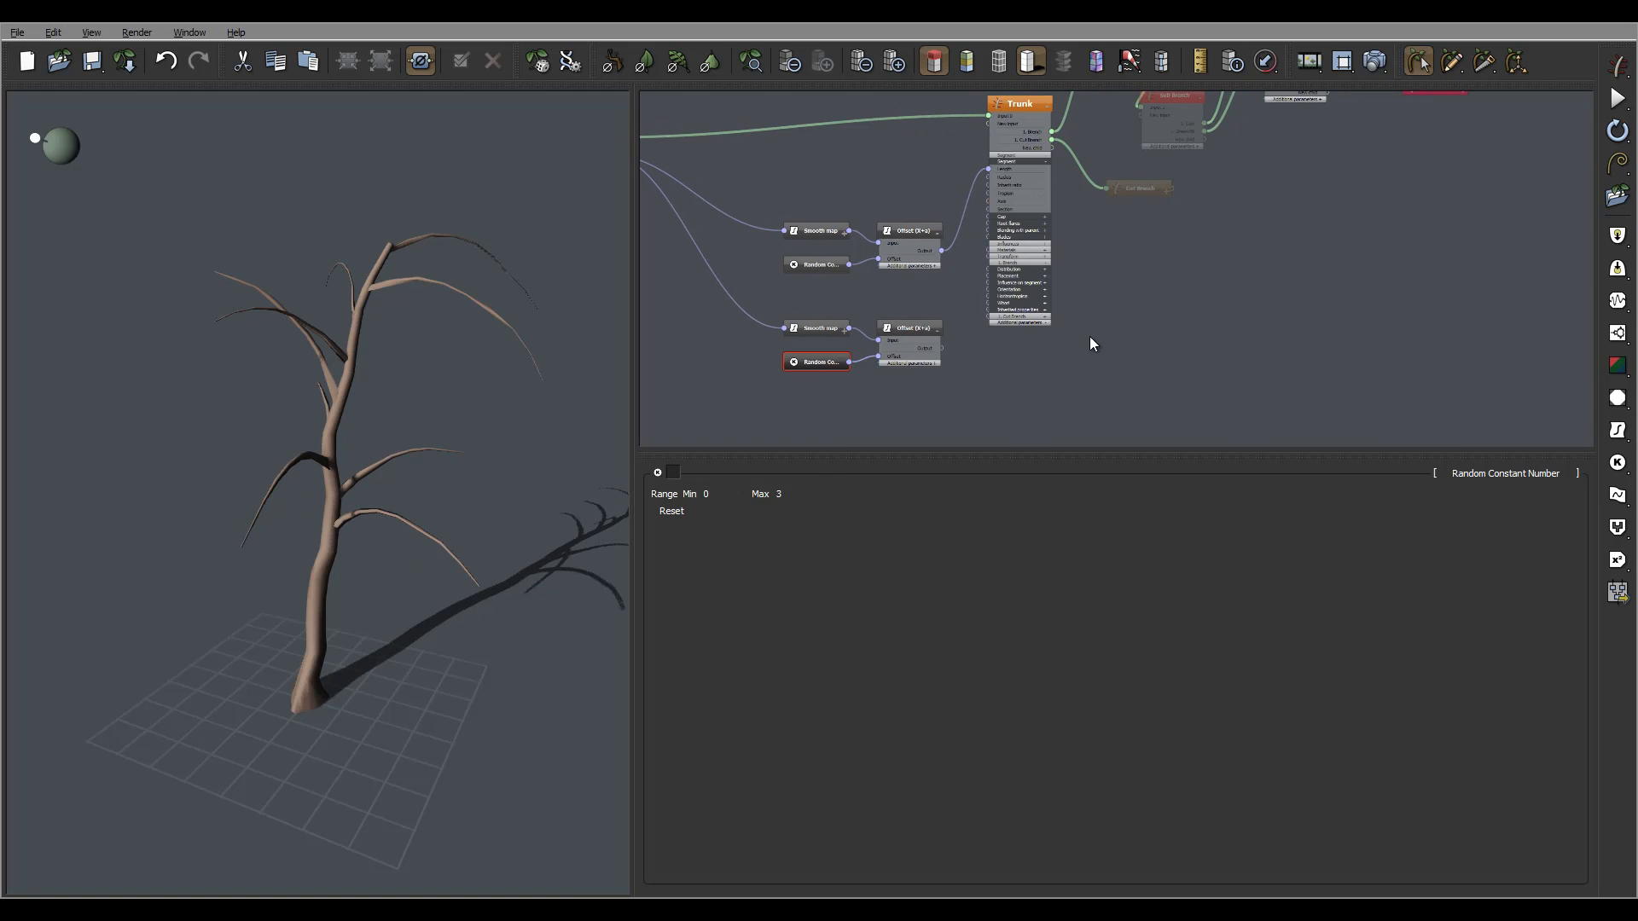
# Use Connect parameter on the 1. Brench Number, then move the new Random range node below the Offsets.
pyautogui.click(1022, 101)
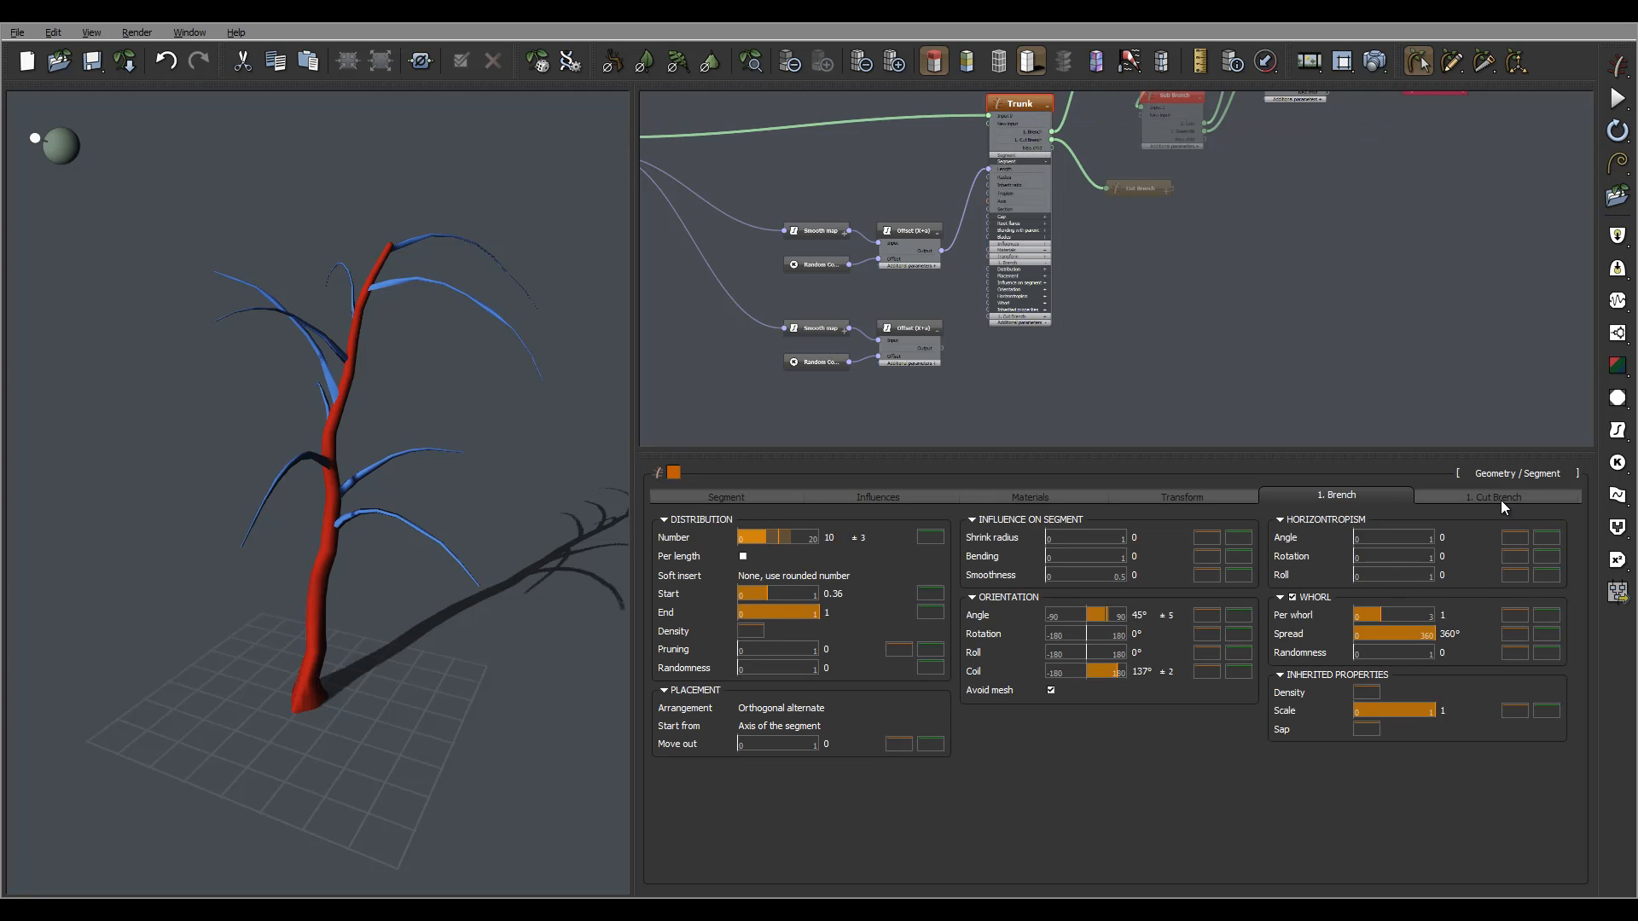
pyautogui.rightClick(667, 539)
pyautogui.click(727, 549)
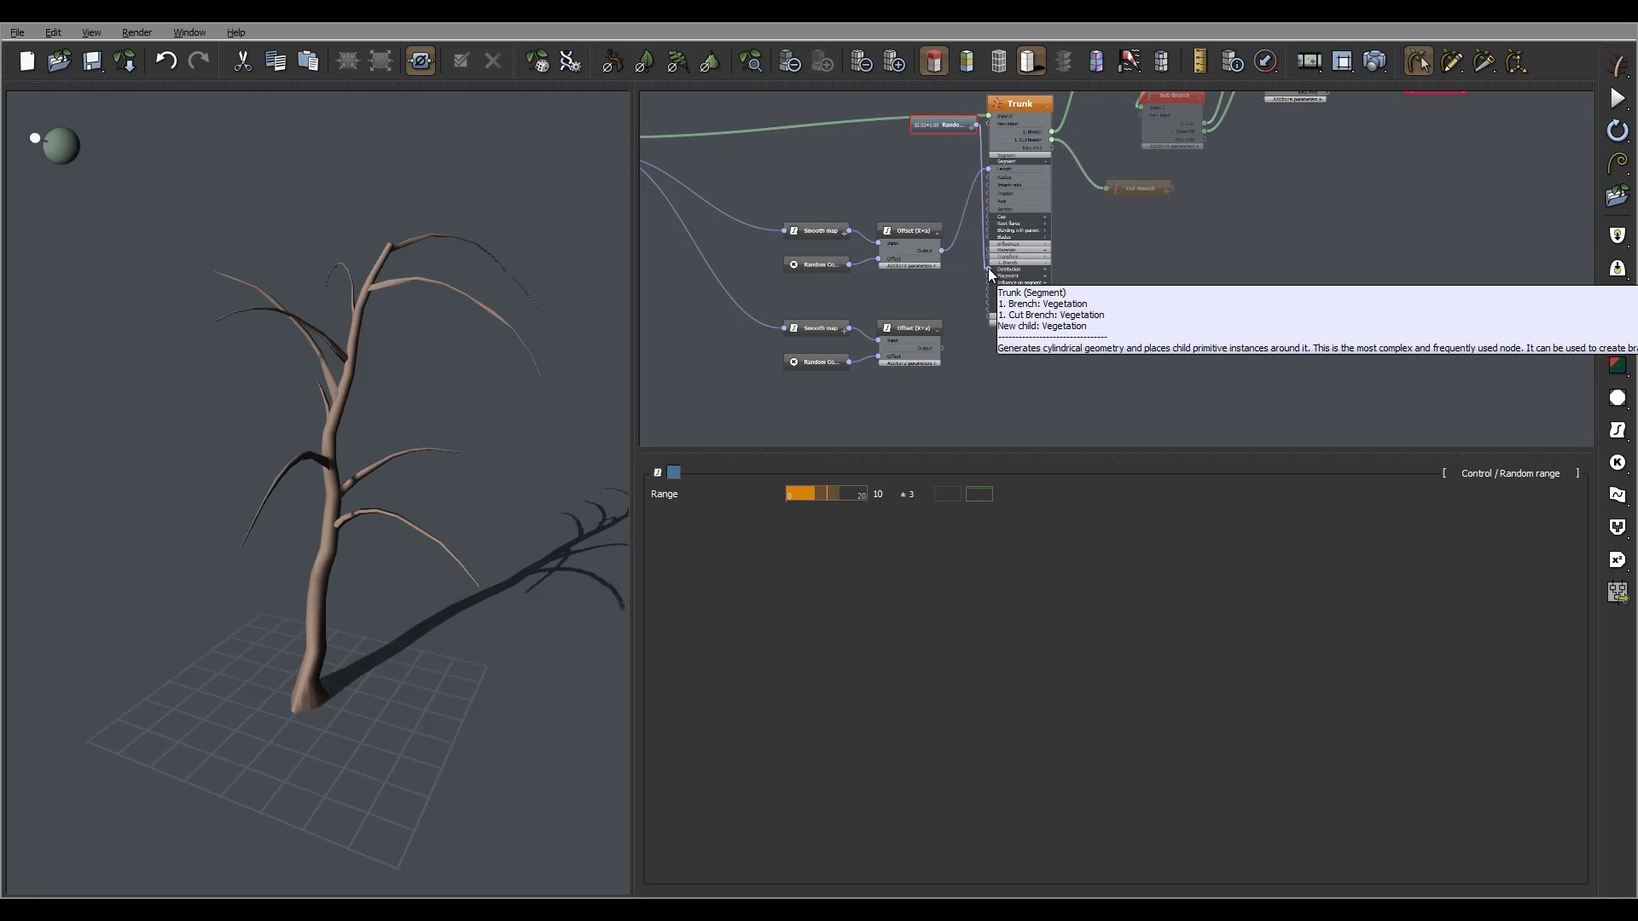
pyautogui.click(947, 331)
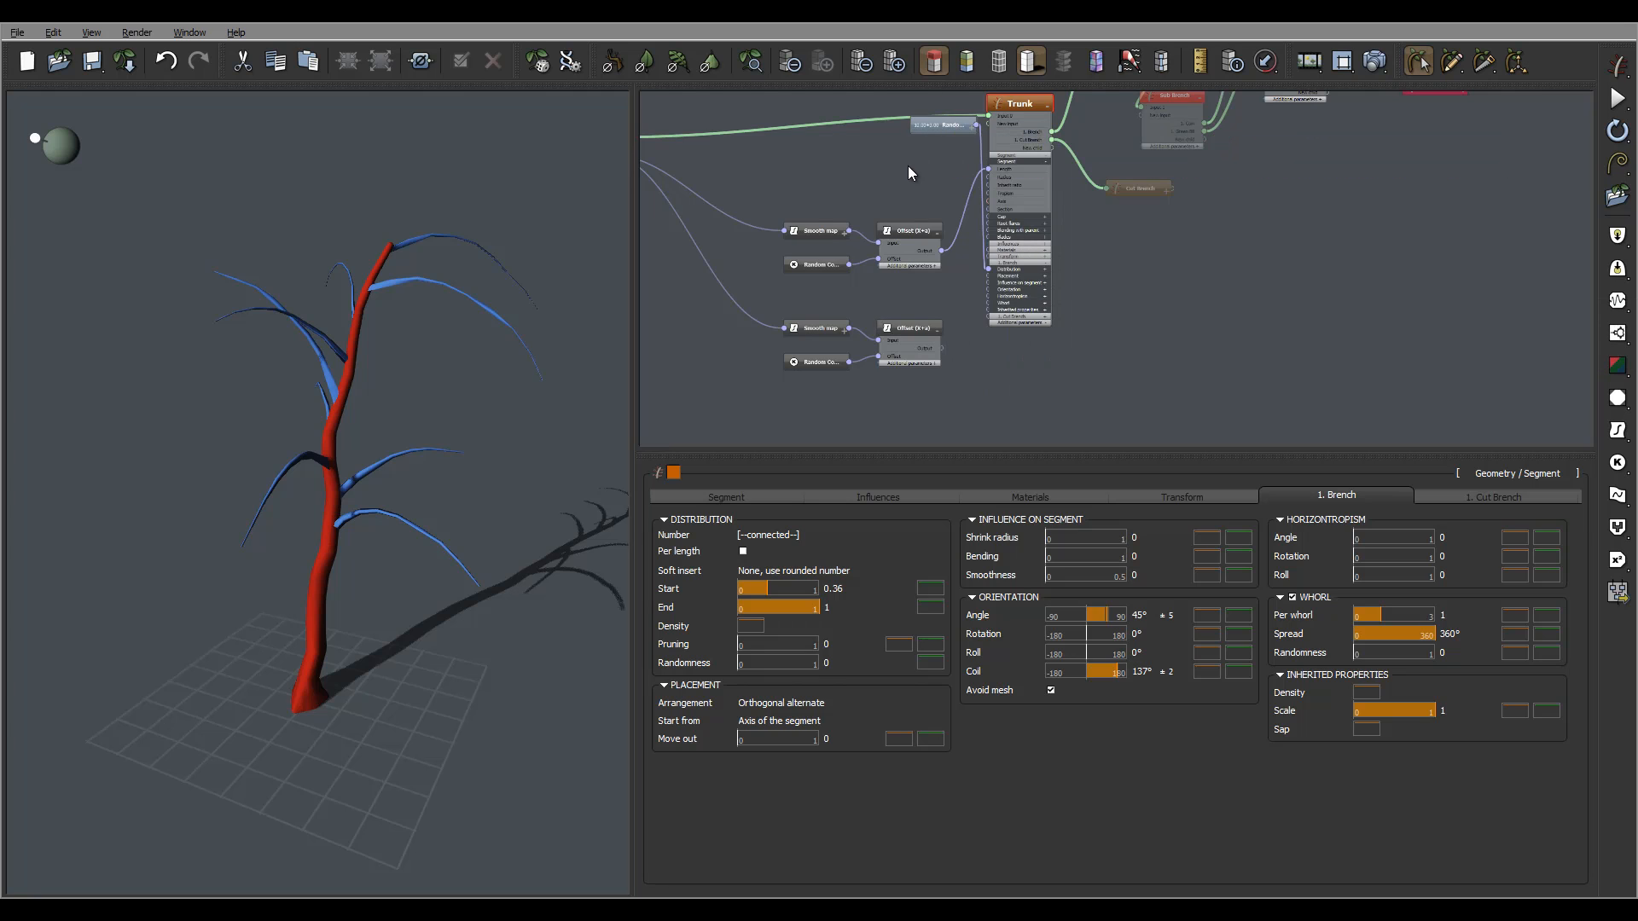
pyautogui.moveTo(947, 125); pyautogui.dragTo(903, 417)
pyautogui.moveTo(1049, 354); pyautogui.dragTo(1139, 345, button='middle')
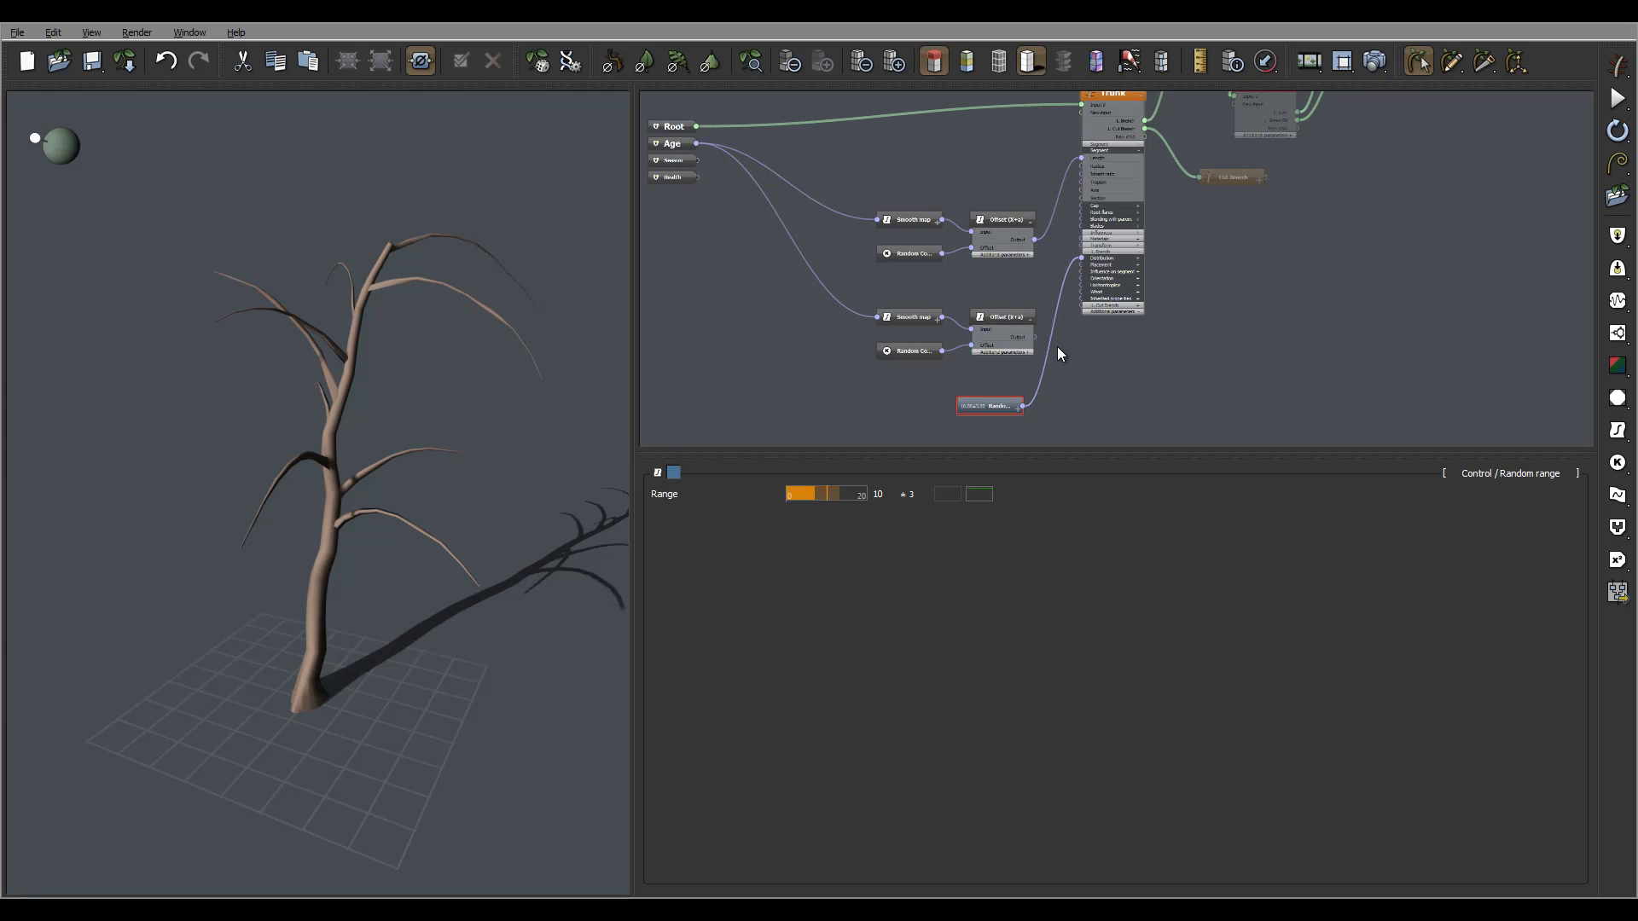
# Expand the Trunk's Distribution parameters and delete the Random range node.
pyautogui.moveTo(1083, 257); pyautogui.dragTo(1062, 345)
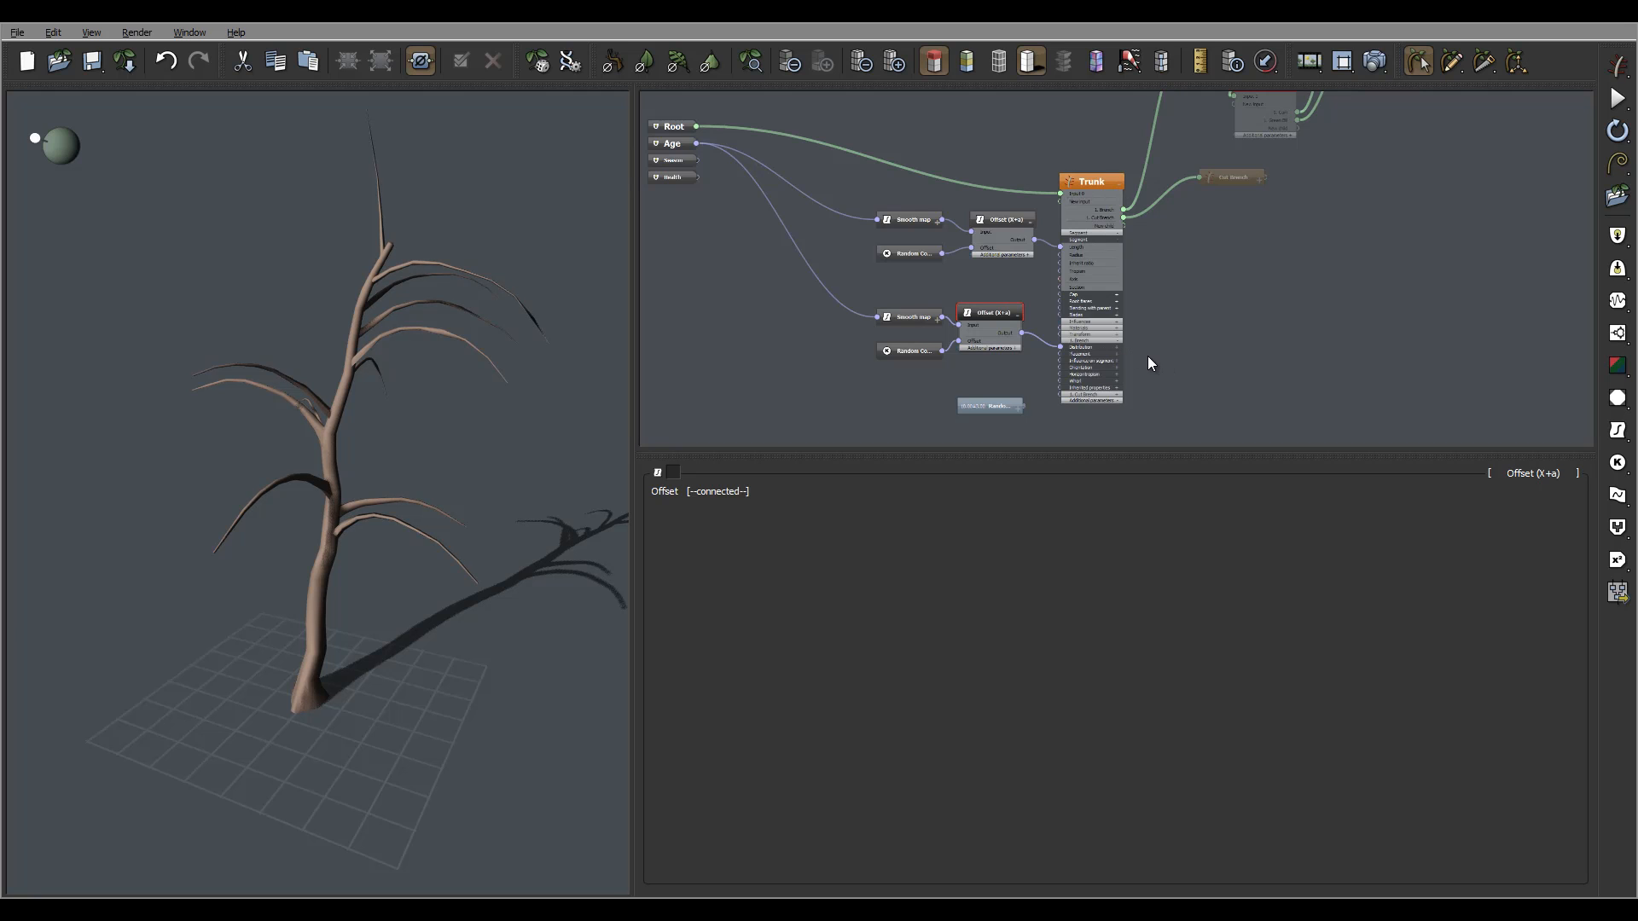
pyautogui.scroll(-3, 1170, 325)
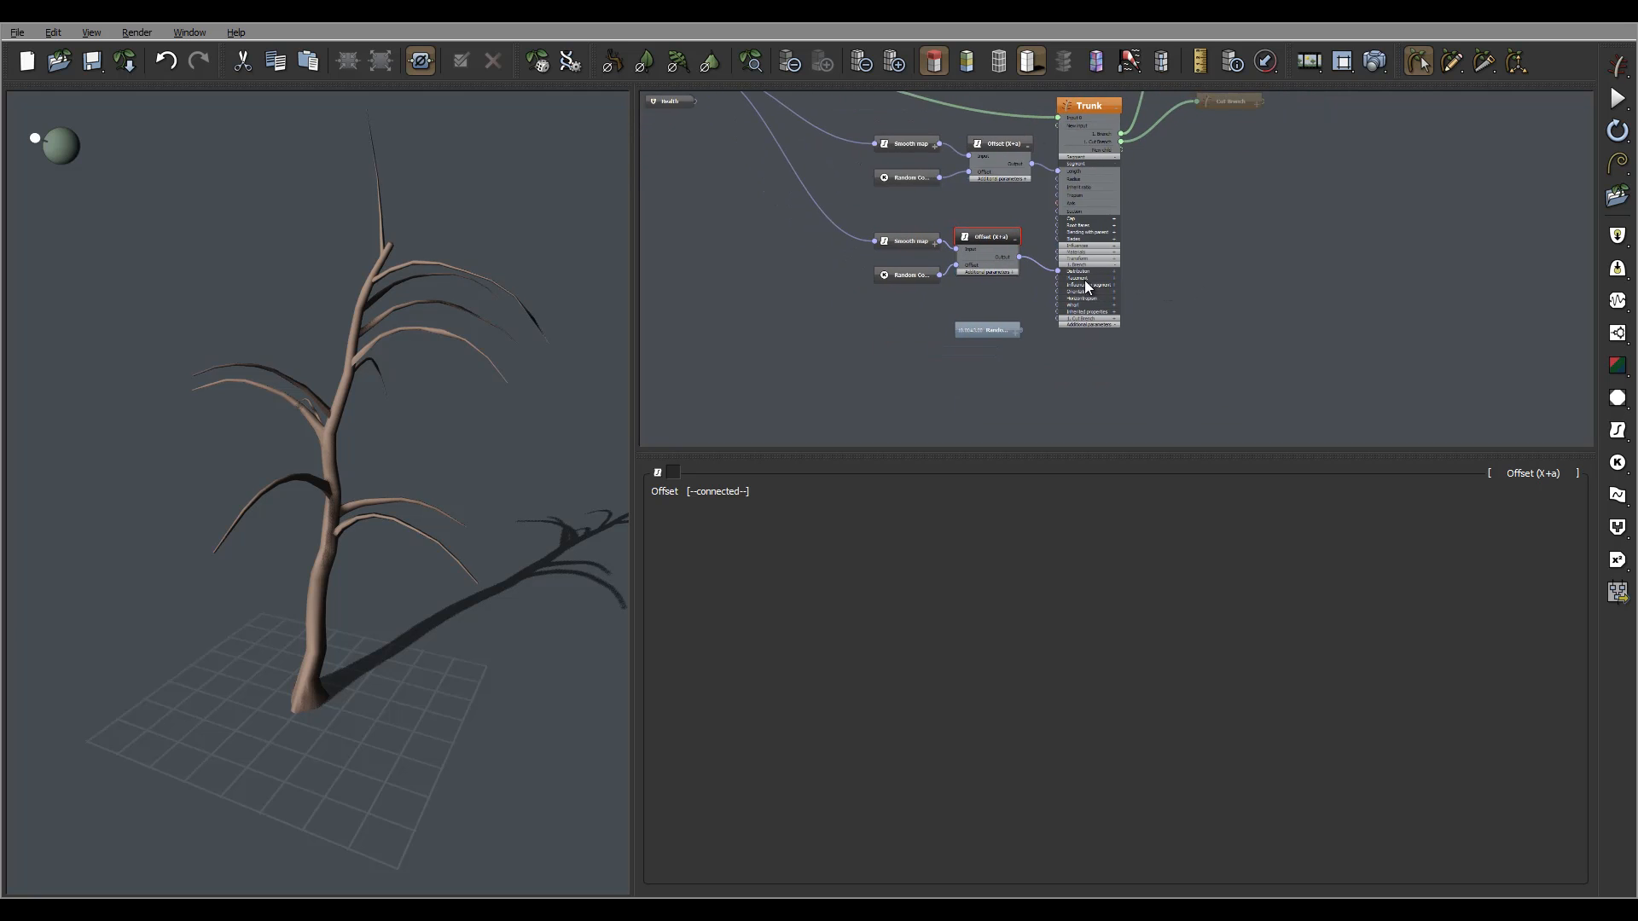
pyautogui.scroll(3, 1119, 283)
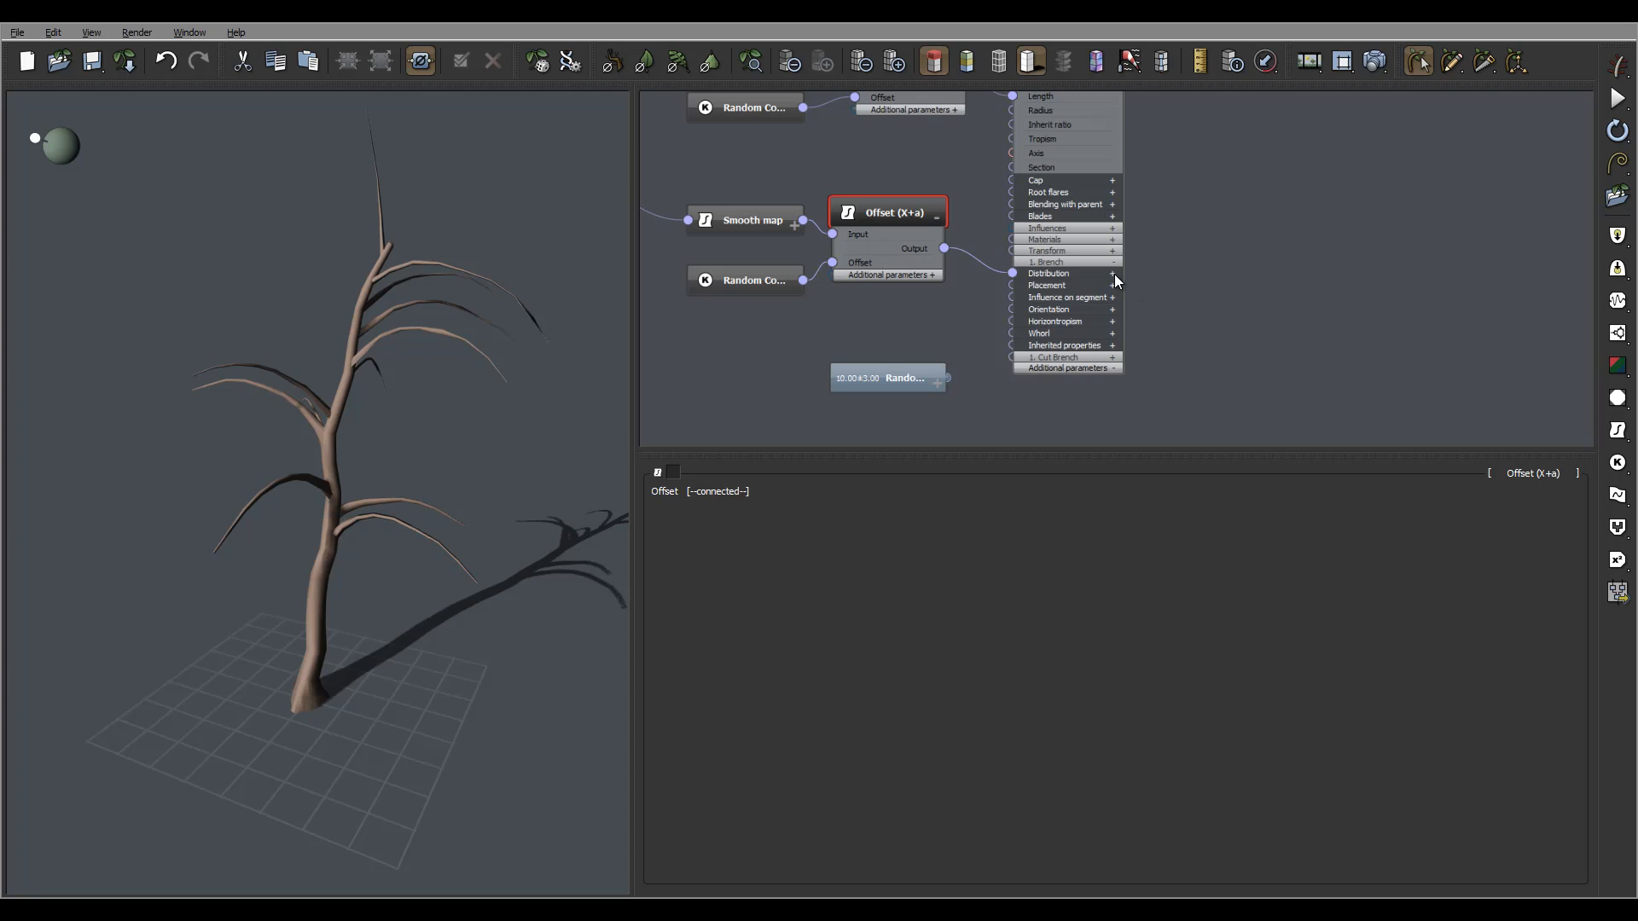
pyautogui.click(1113, 273)
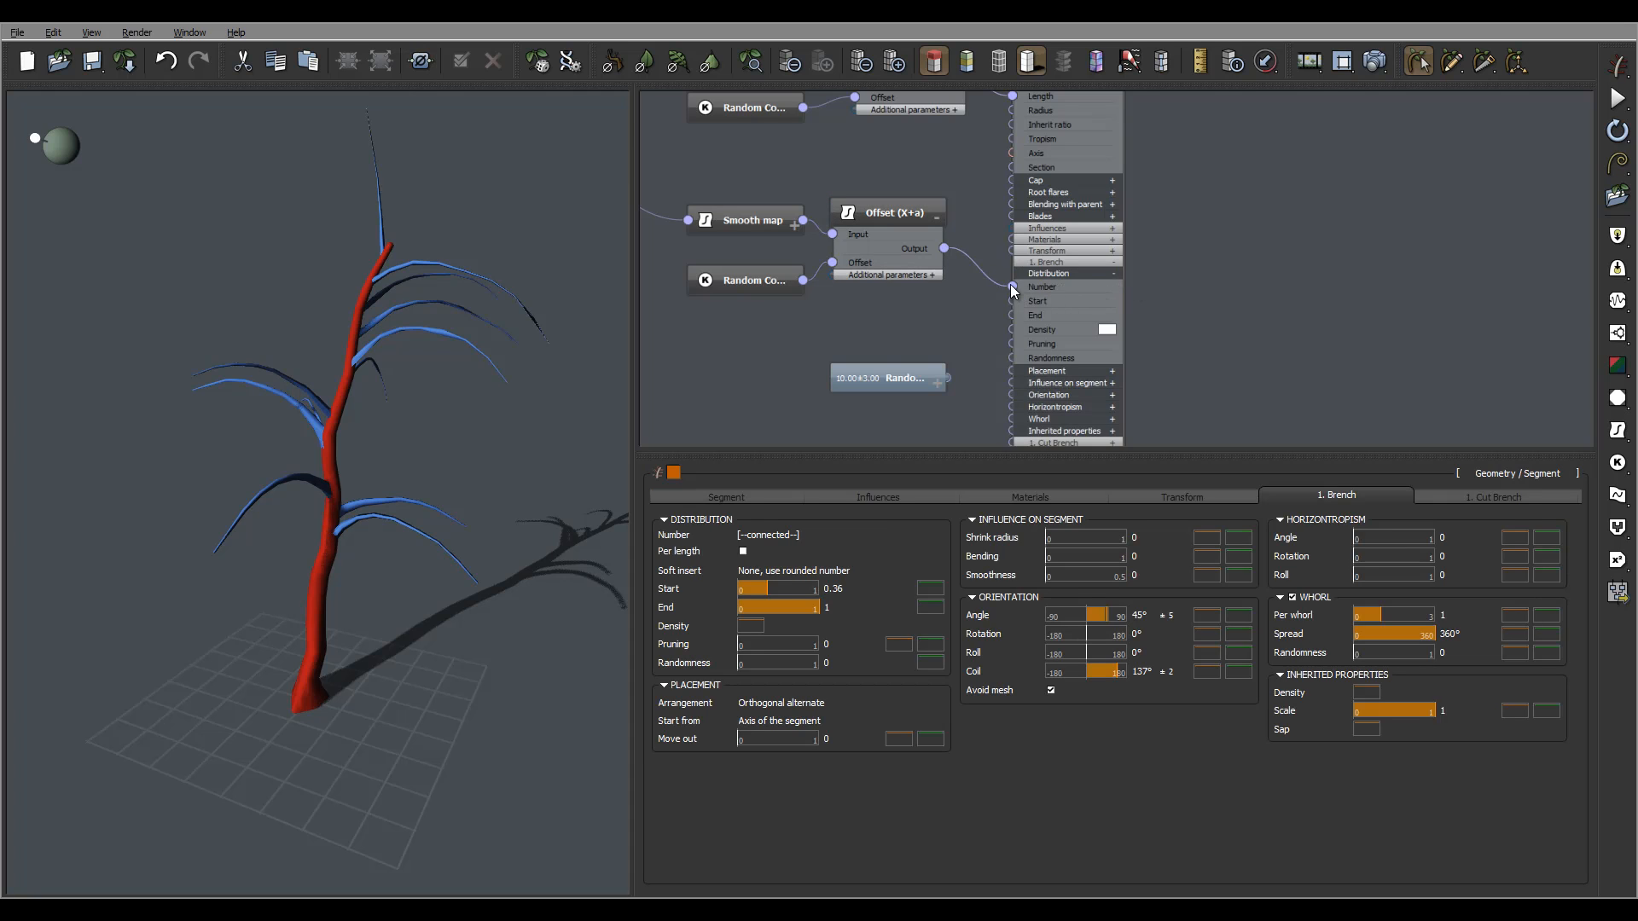
pyautogui.click(945, 383)
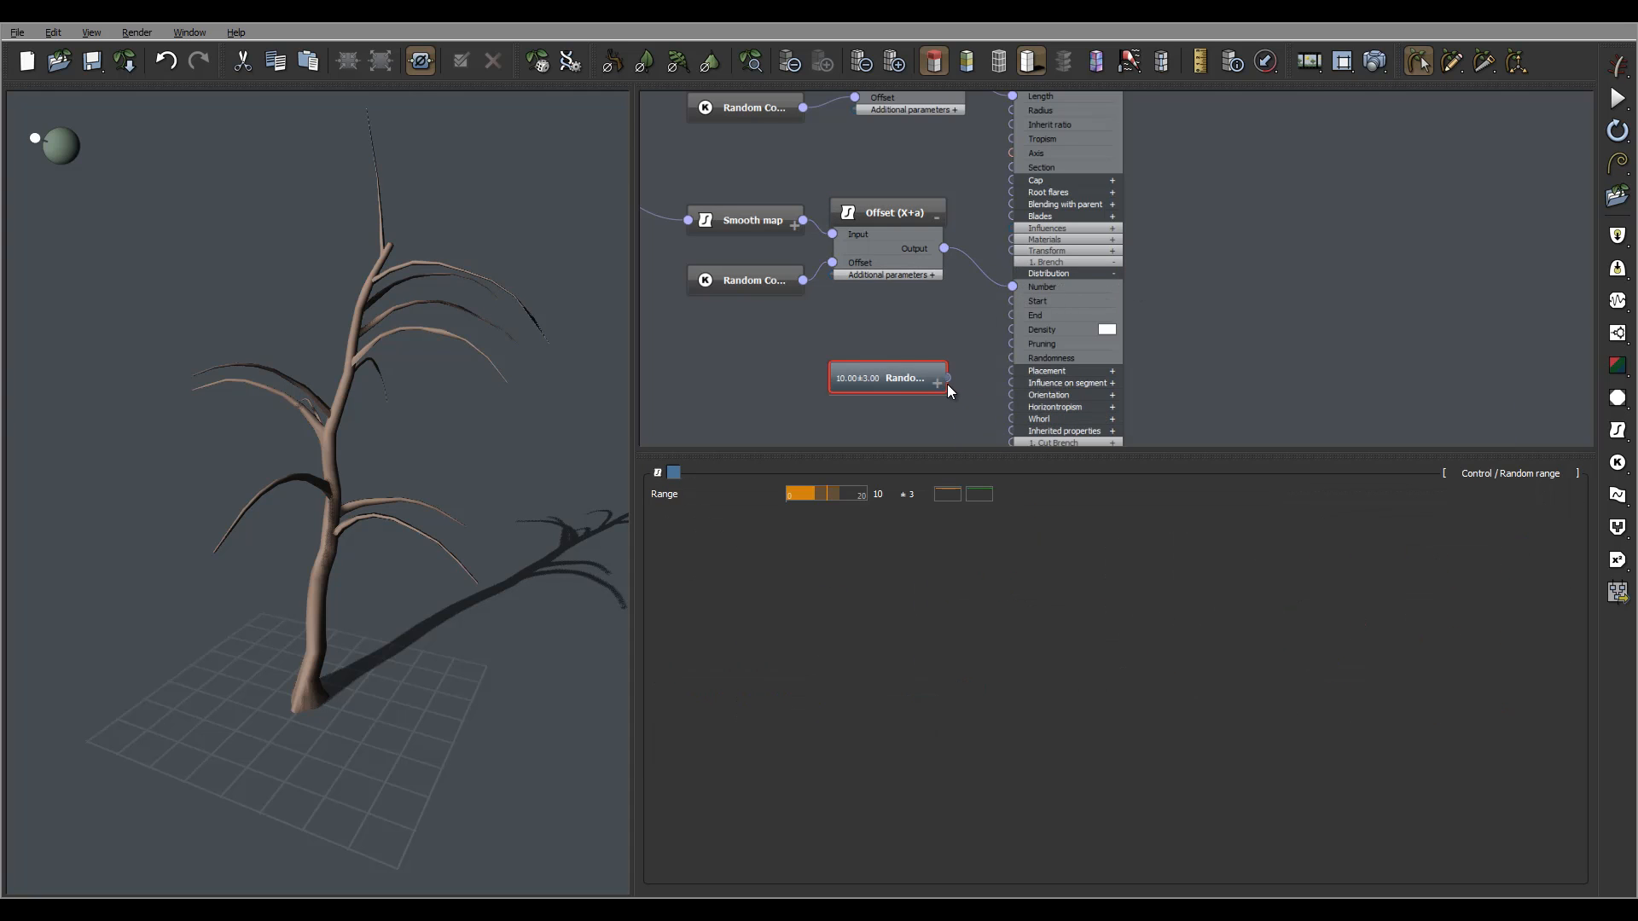
pyautogui.press('Delete')
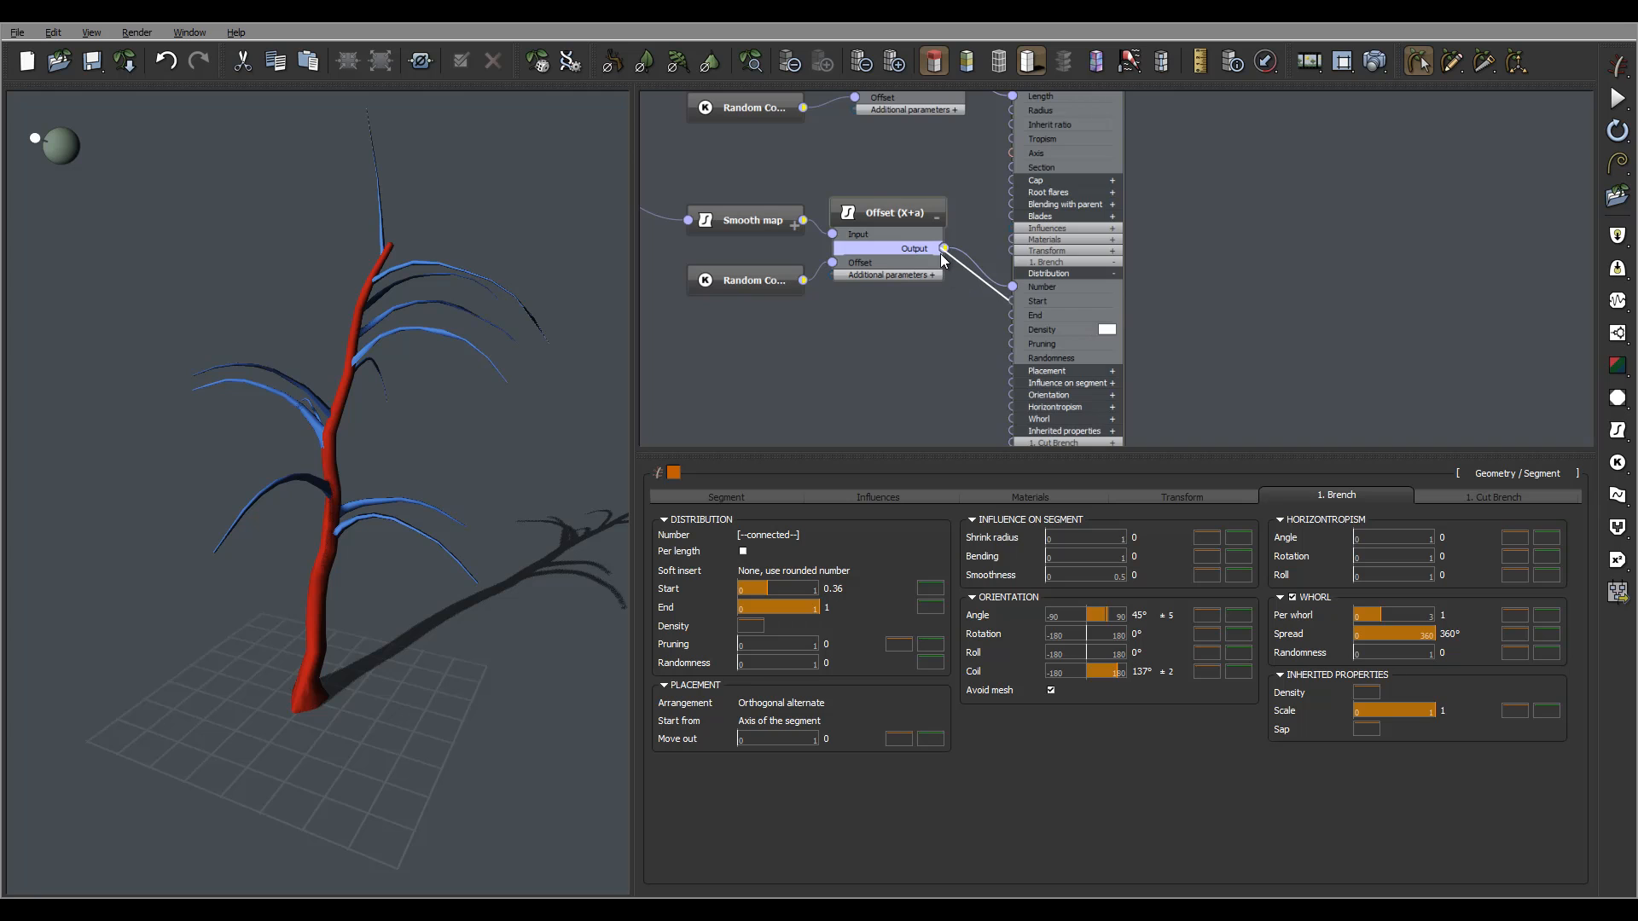
# Connect the lower Offset (X+a) output to the Trunk's branch Number socket.
pyautogui.moveTo(1013, 287); pyautogui.dragTo(868, 341)
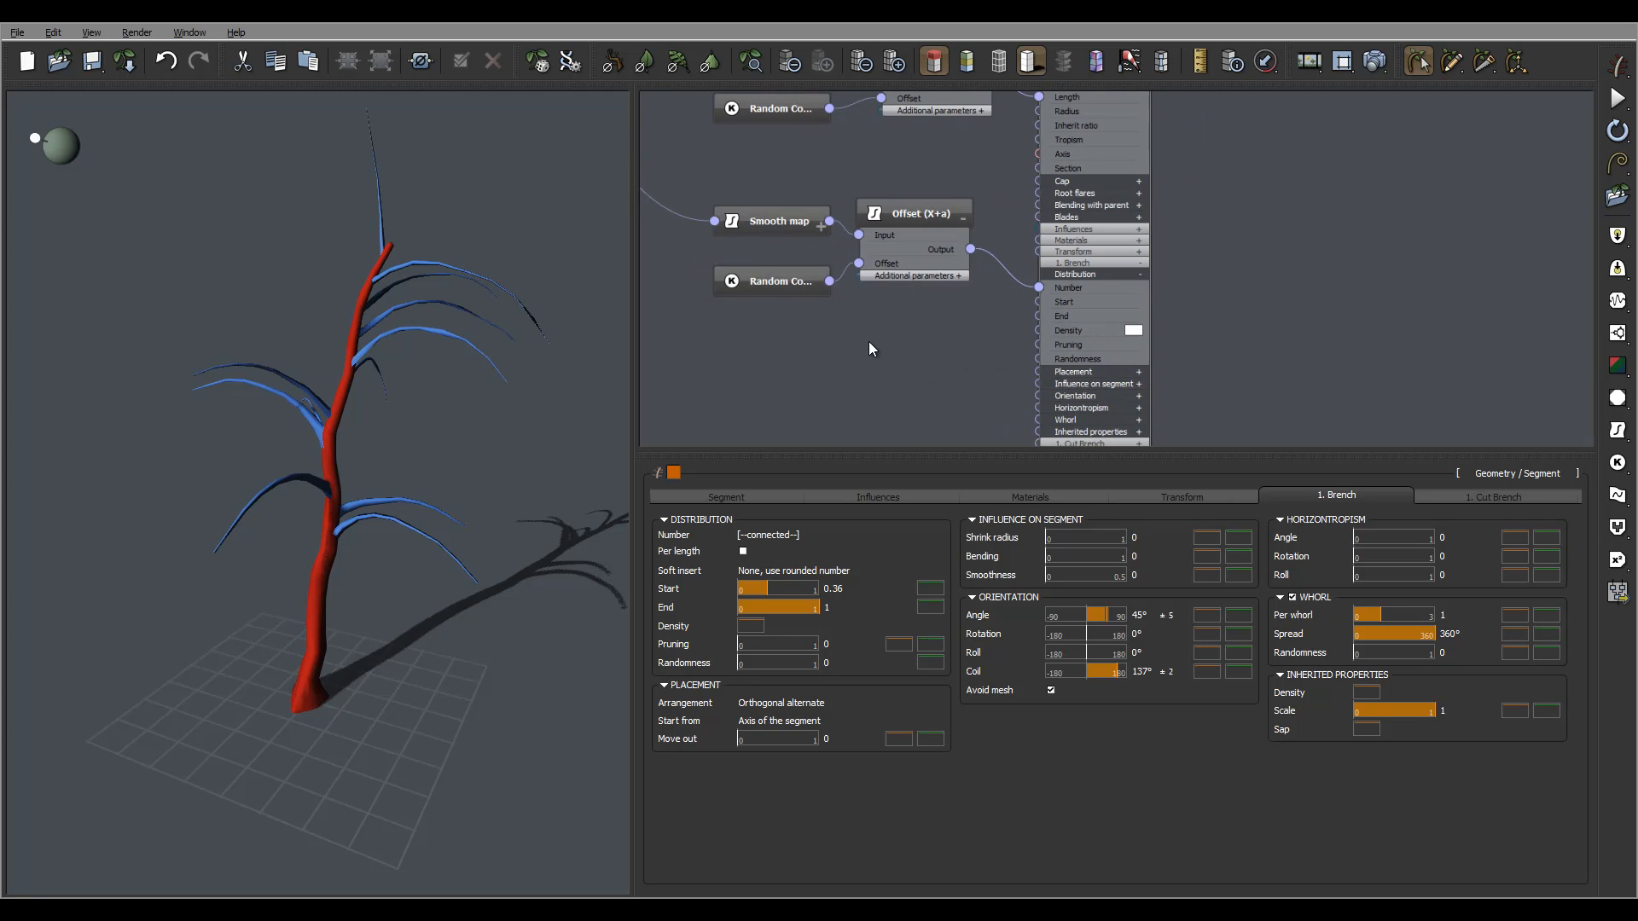
pyautogui.click(801, 361)
pyautogui.scroll(-5, 812, 342)
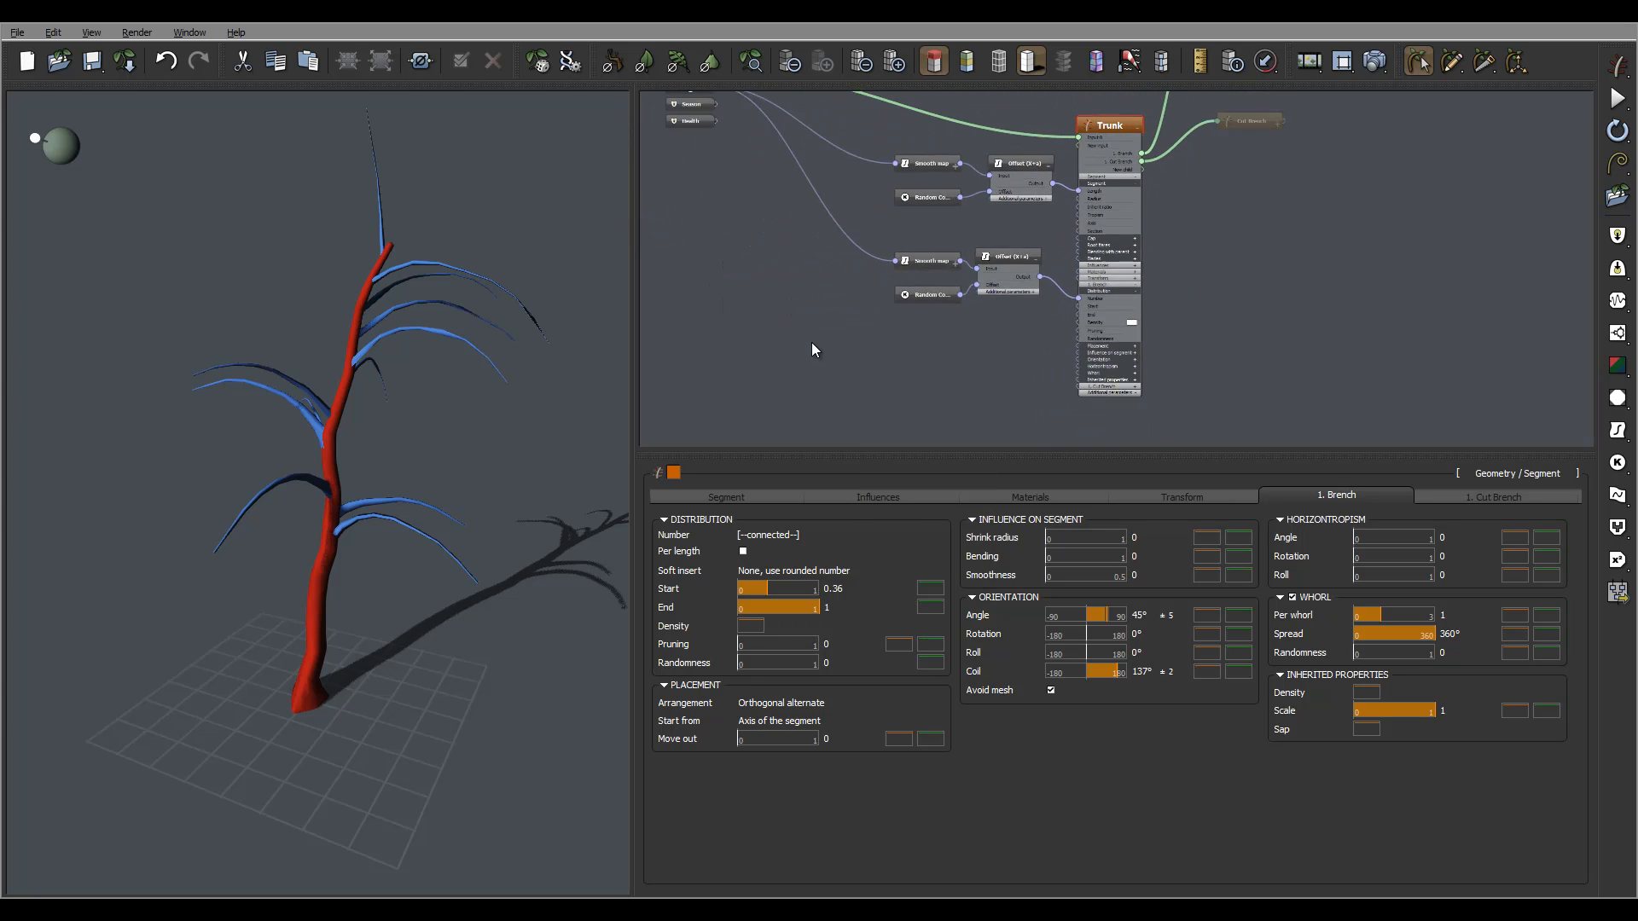
pyautogui.moveTo(1007, 269); pyautogui.dragTo(1019, 327, button='middle')
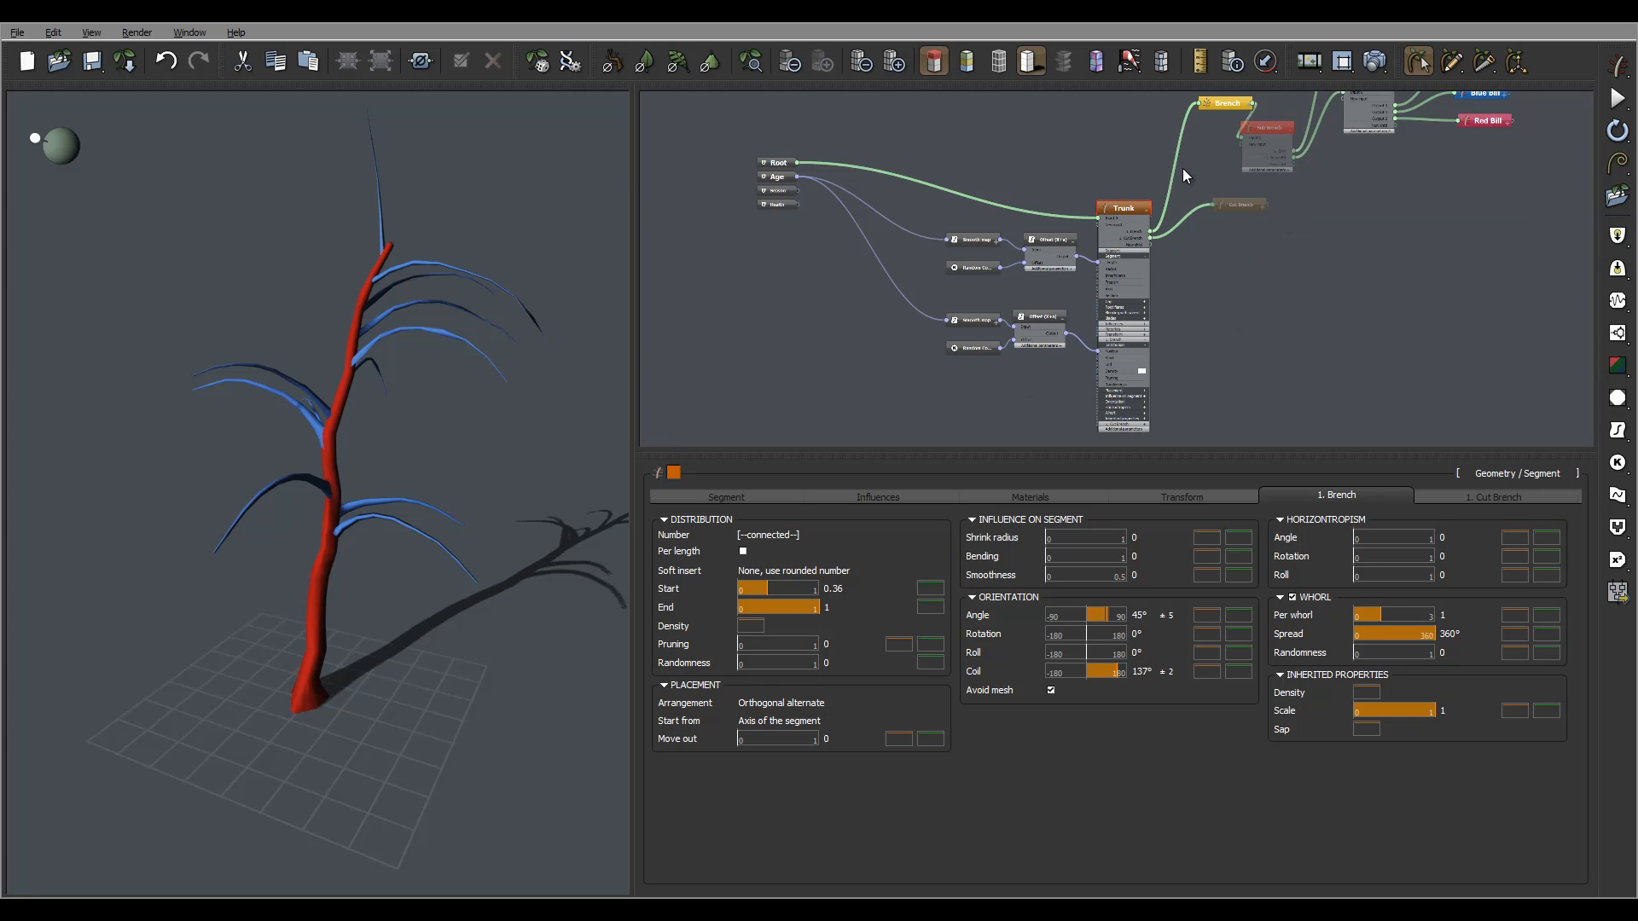
# Select the Root node to show General Parameters: seed 26872, plant age and health 100%.
pyautogui.click(776, 178)
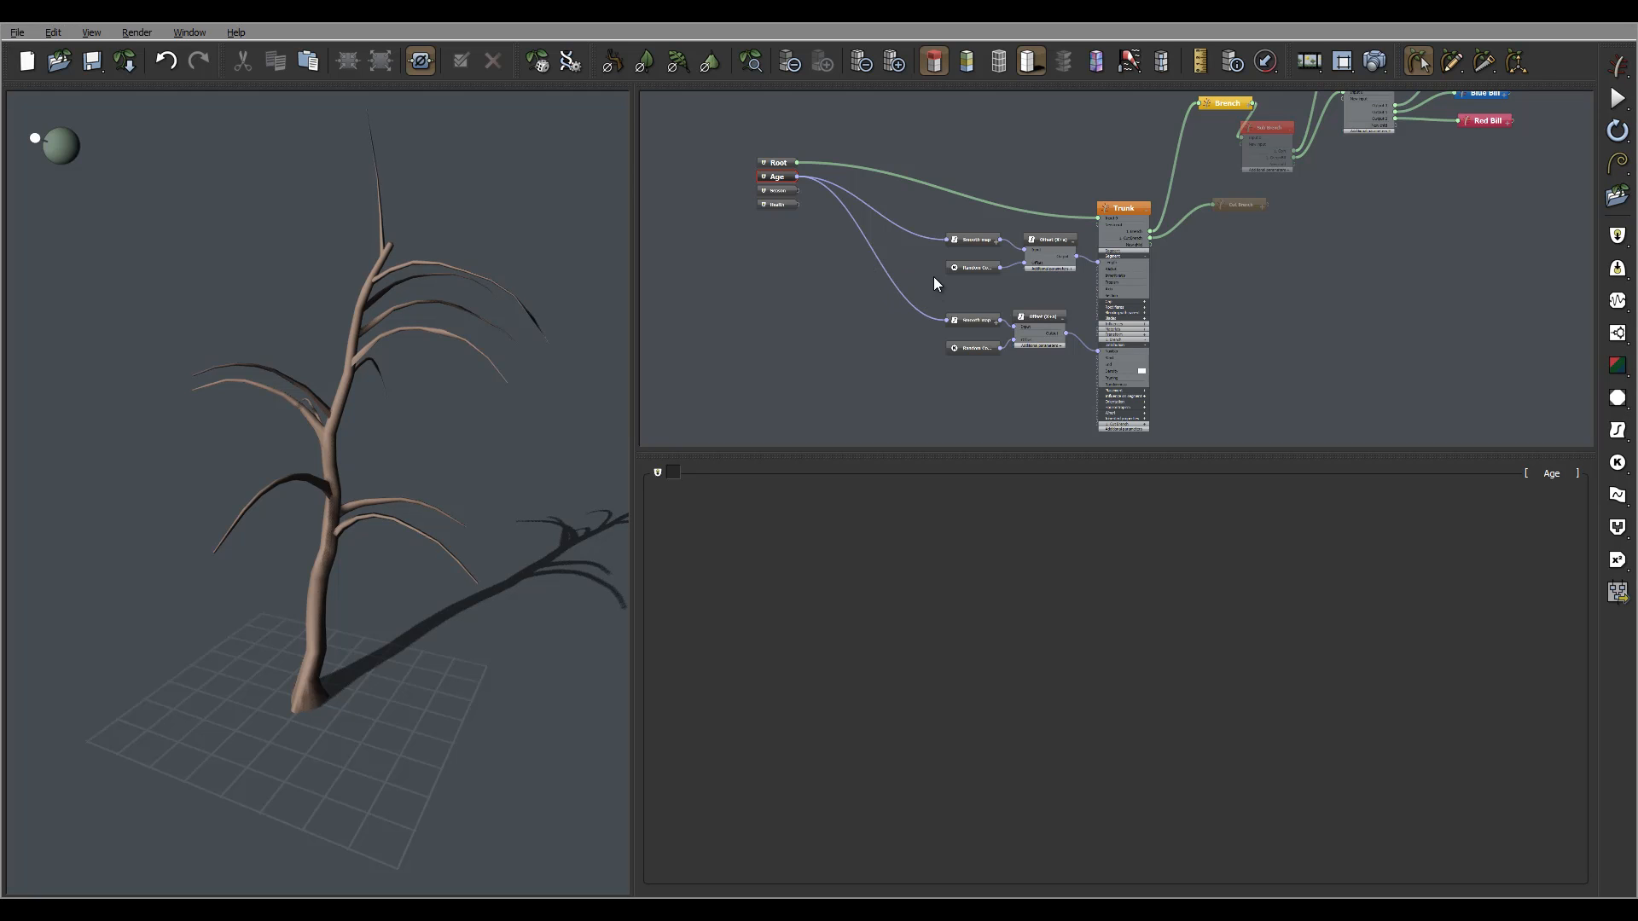
pyautogui.moveTo(978, 265); pyautogui.dragTo(1017, 254, button='middle')
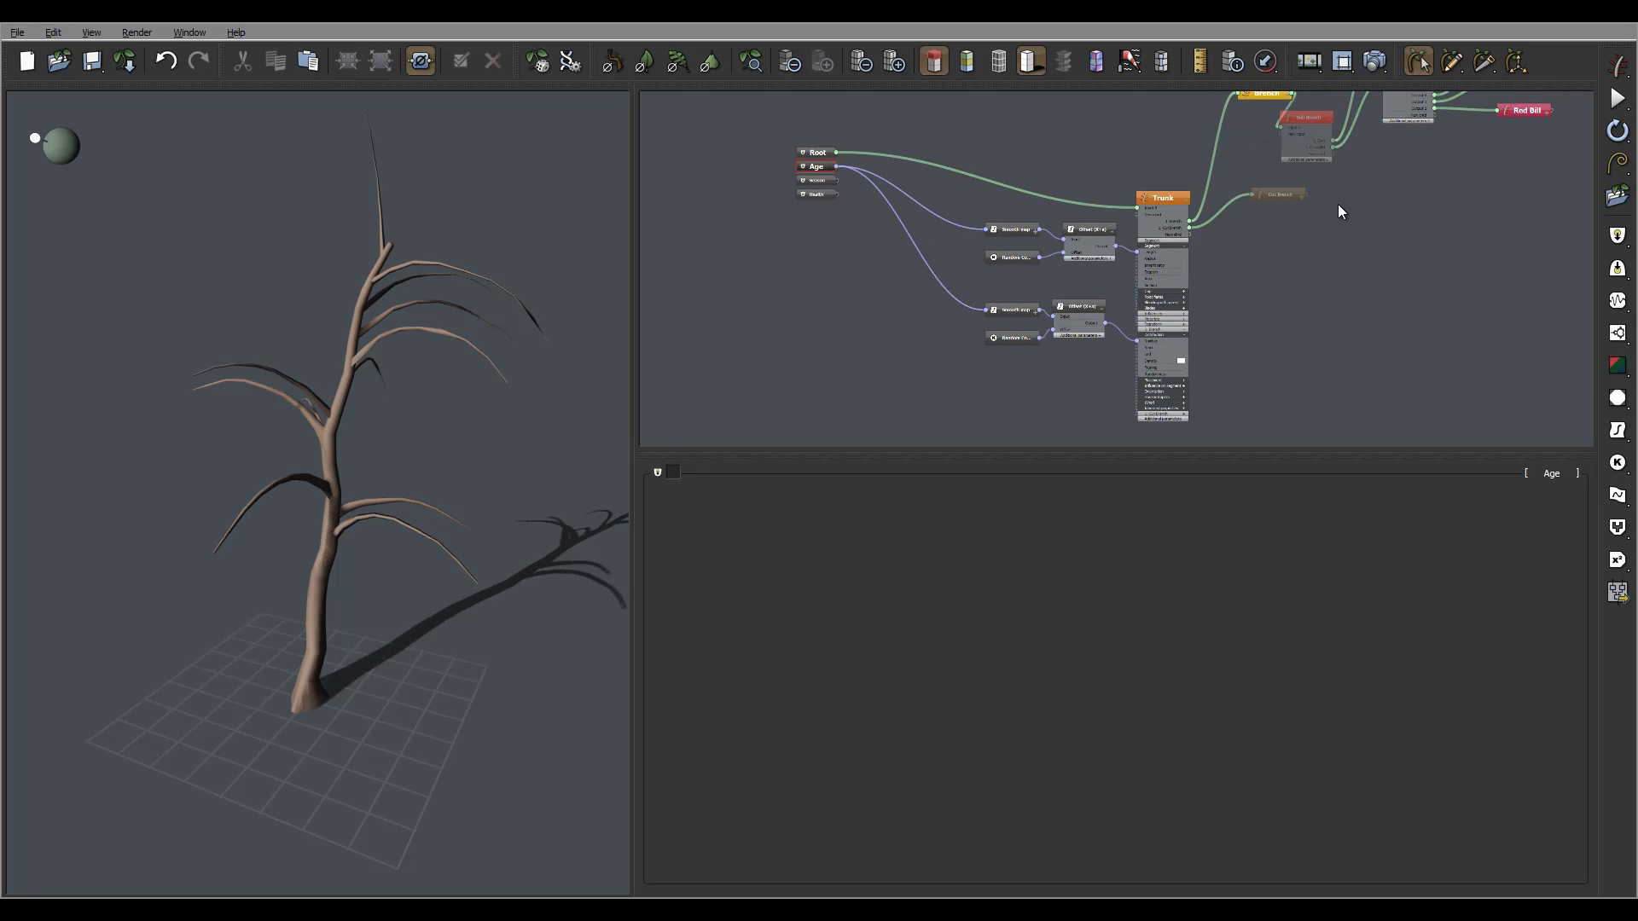
pyautogui.moveTo(1340, 209); pyautogui.dragTo(1336, 224, button='middle')
pyautogui.moveTo(1259, 144); pyautogui.dragTo(1252, 159, button='middle')
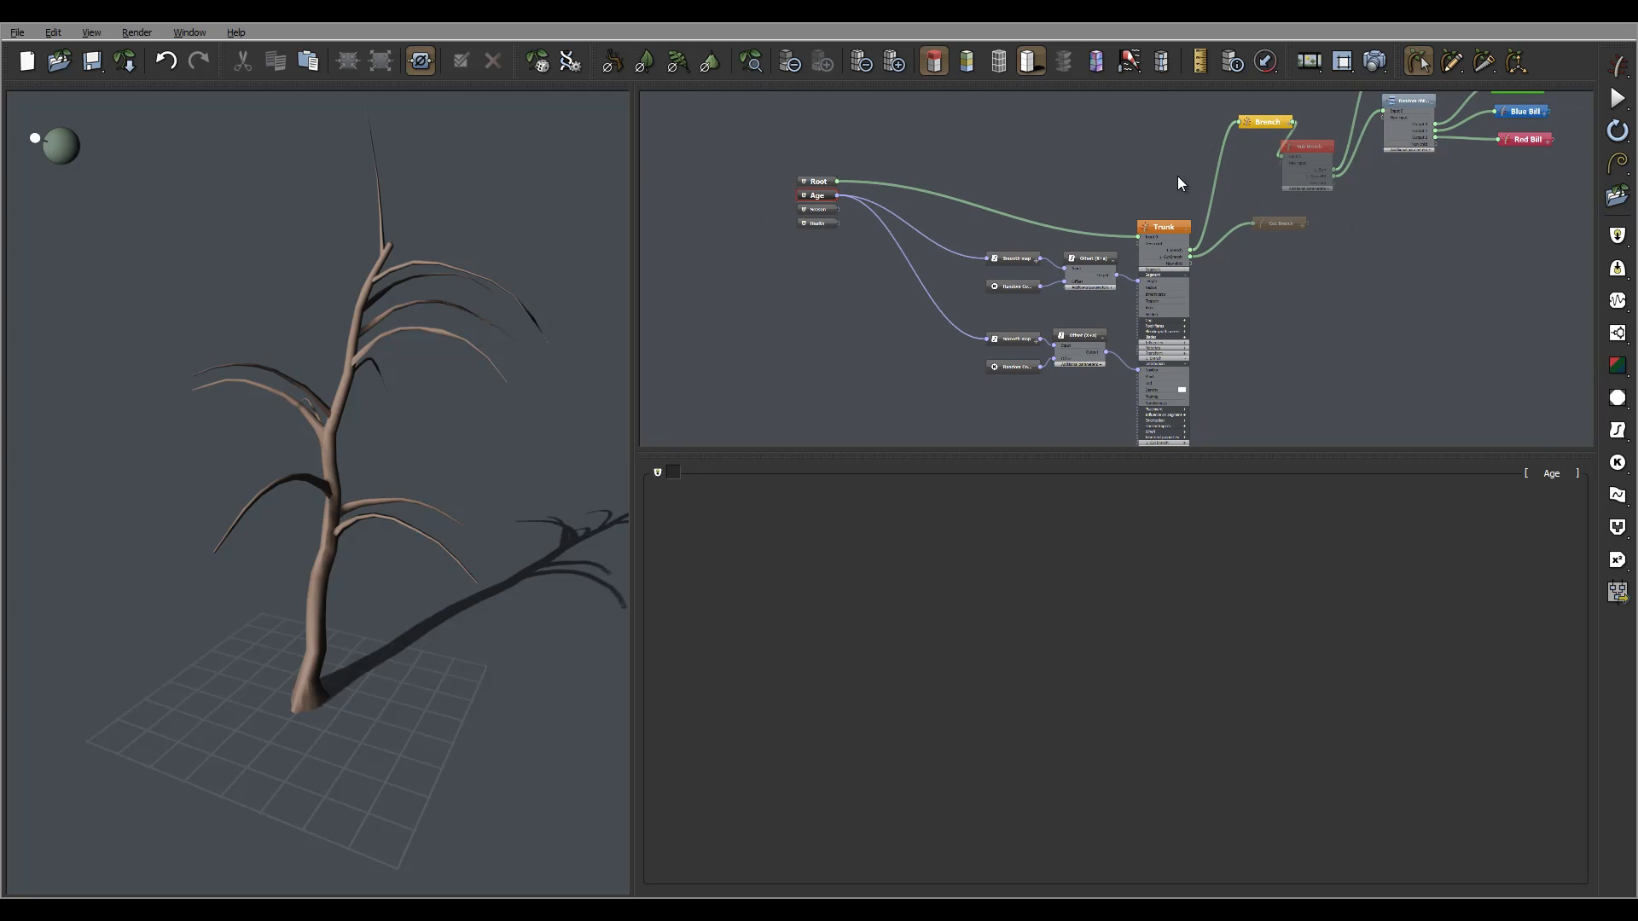
pyautogui.moveTo(1231, 159); pyautogui.dragTo(1195, 194, button='middle')
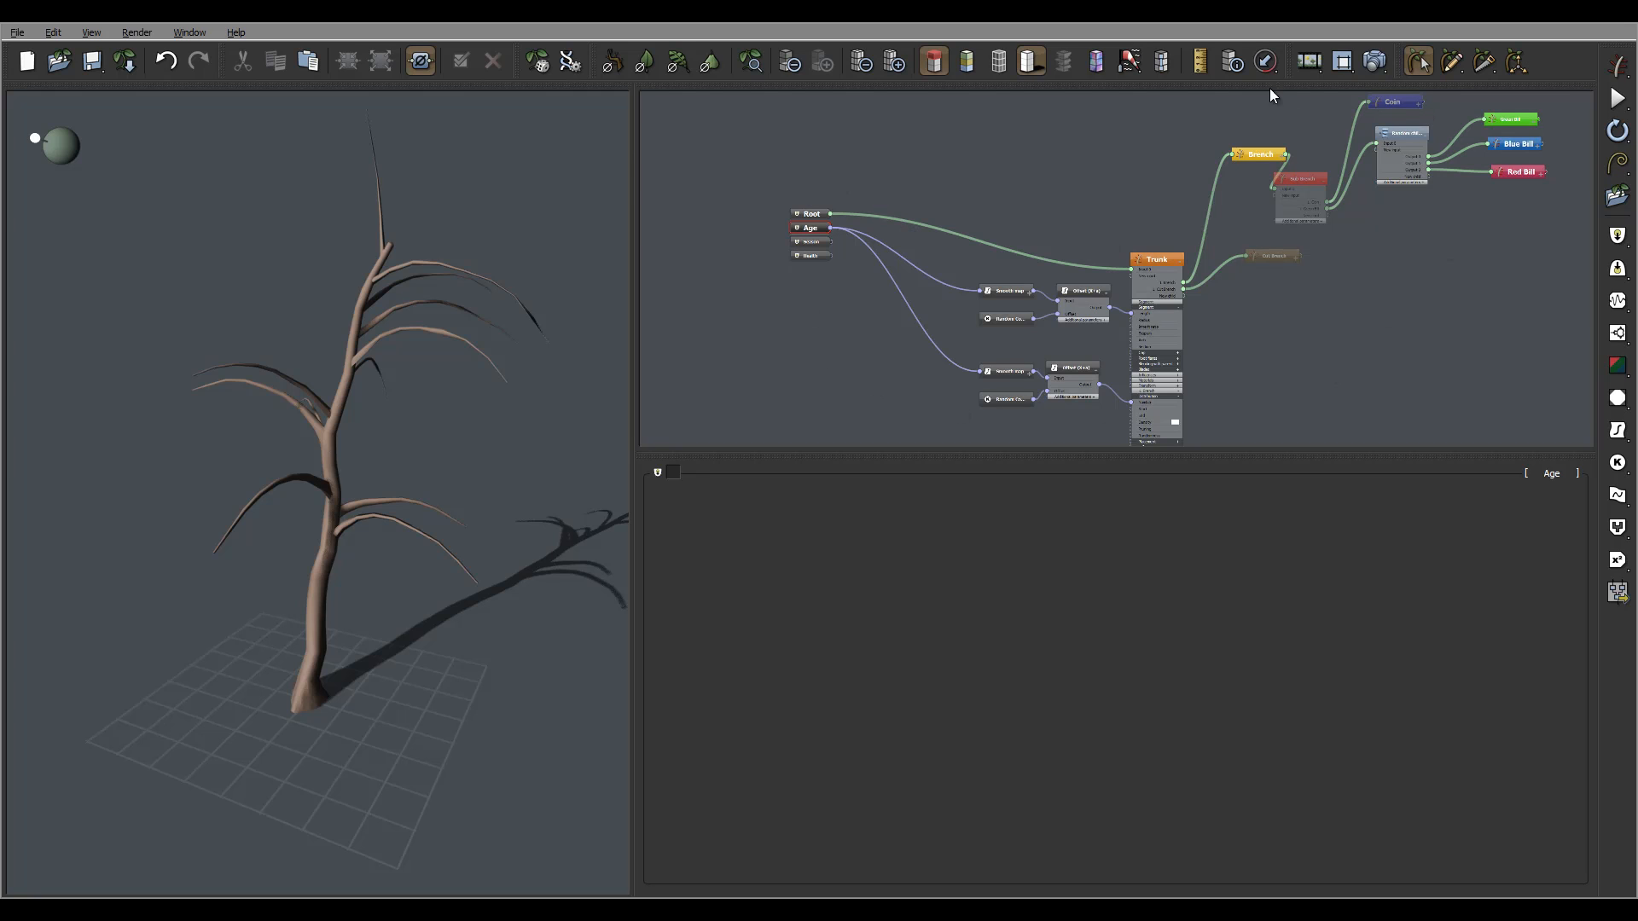
pyautogui.click(817, 214)
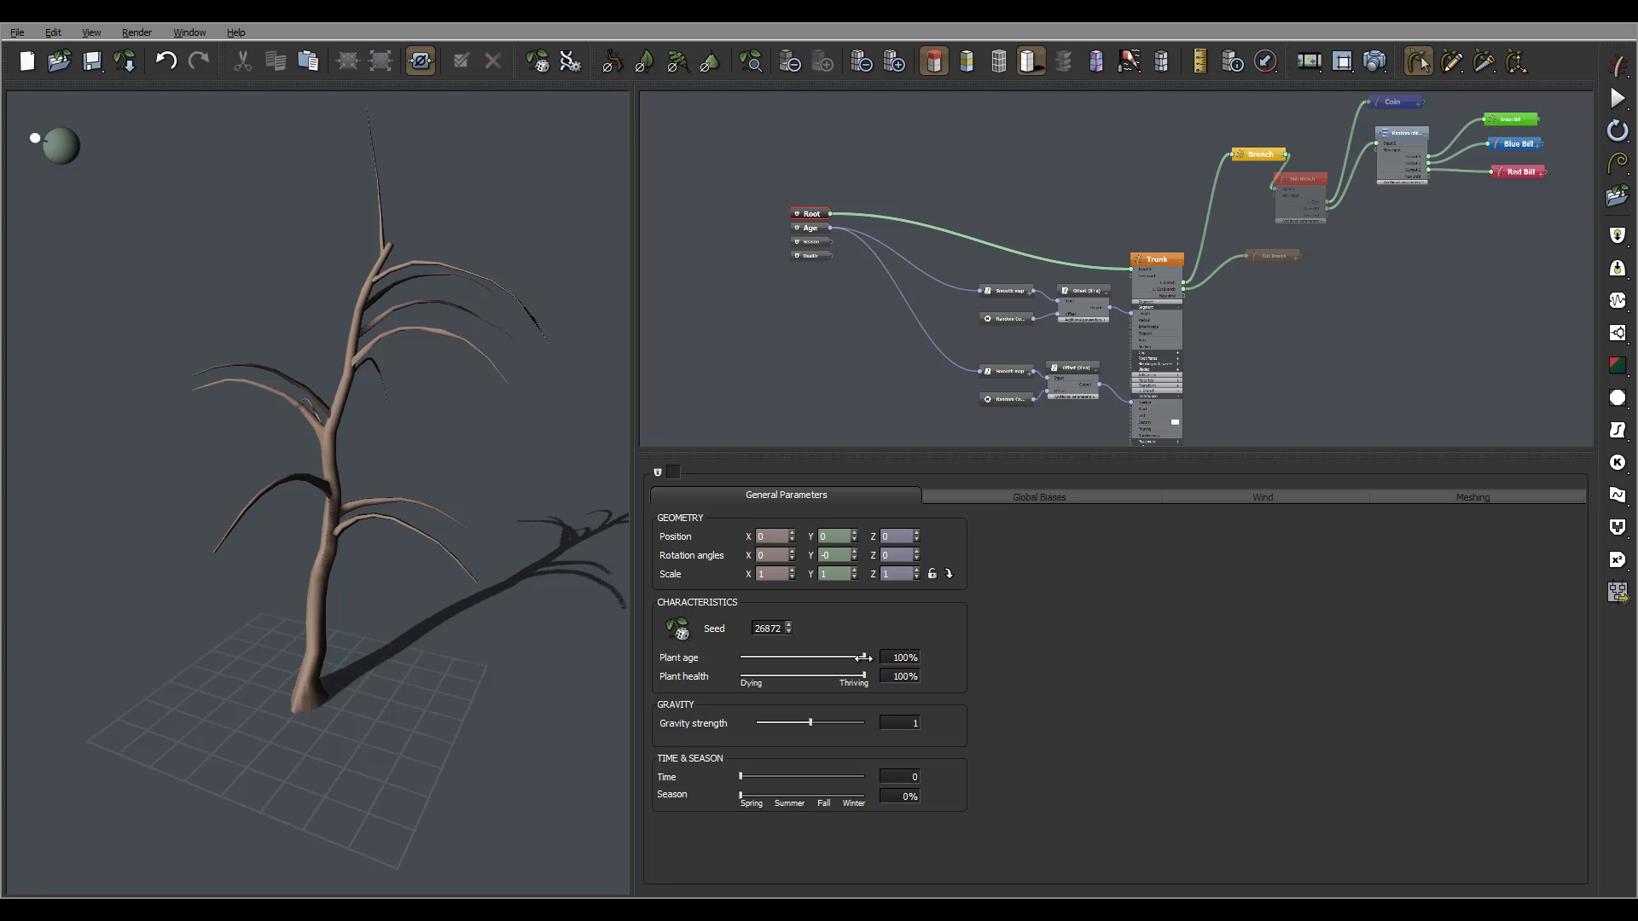
# Lower the Plant age slider through 32% down to 25% and orbit the smaller tree.
pyautogui.moveTo(853, 657); pyautogui.dragTo(779, 657)
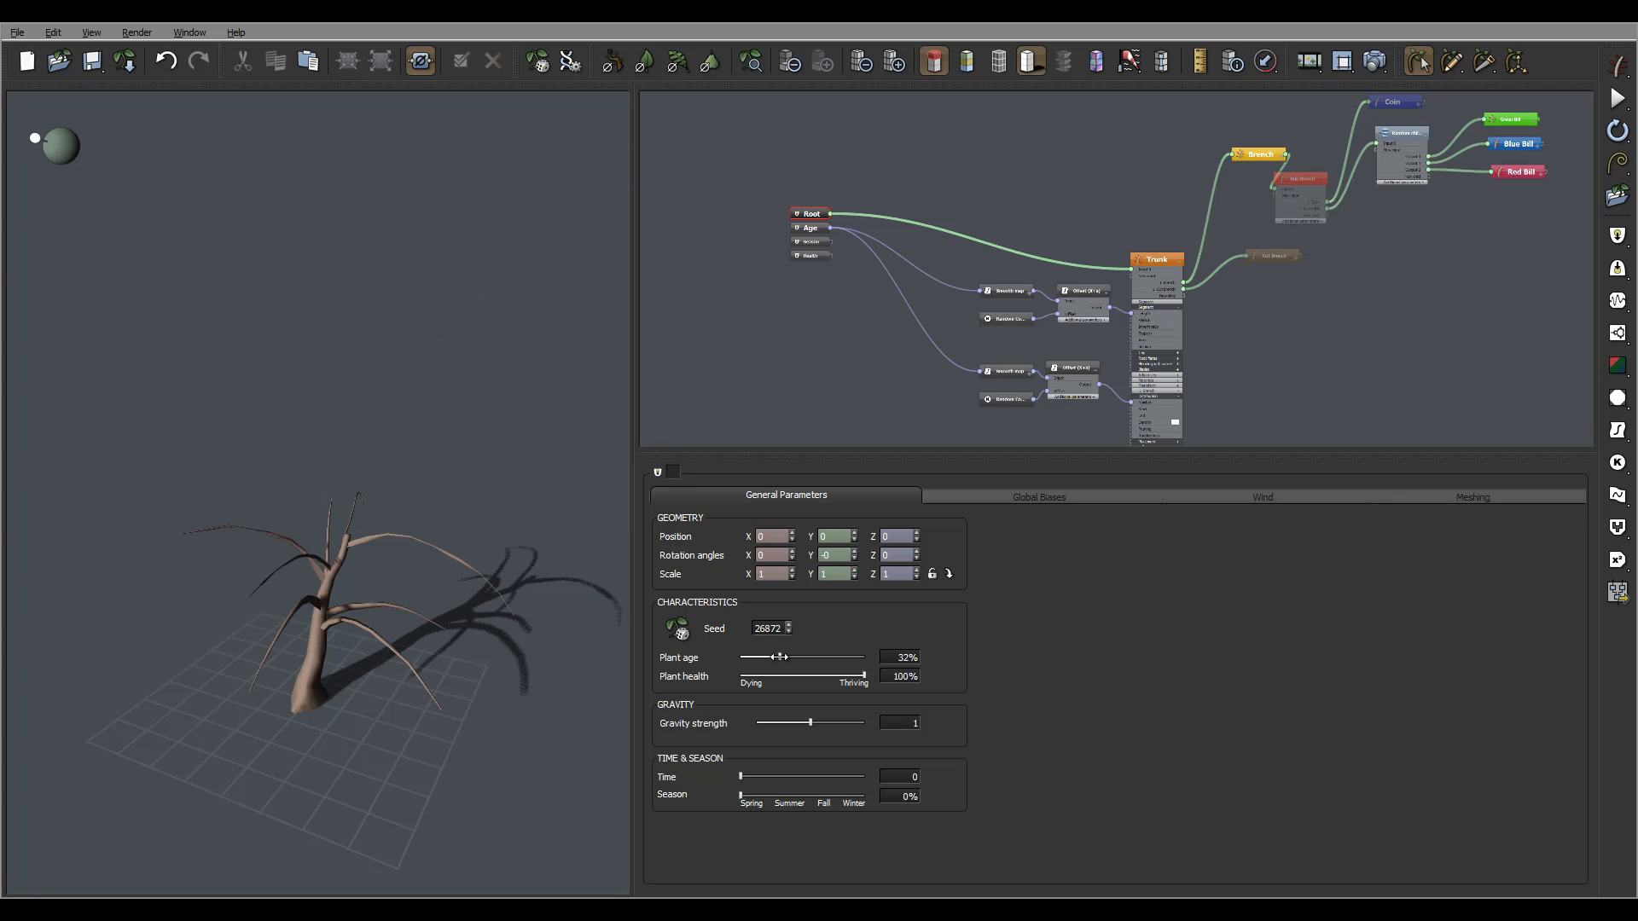
pyautogui.moveTo(435, 503); pyautogui.dragTo(437, 454)
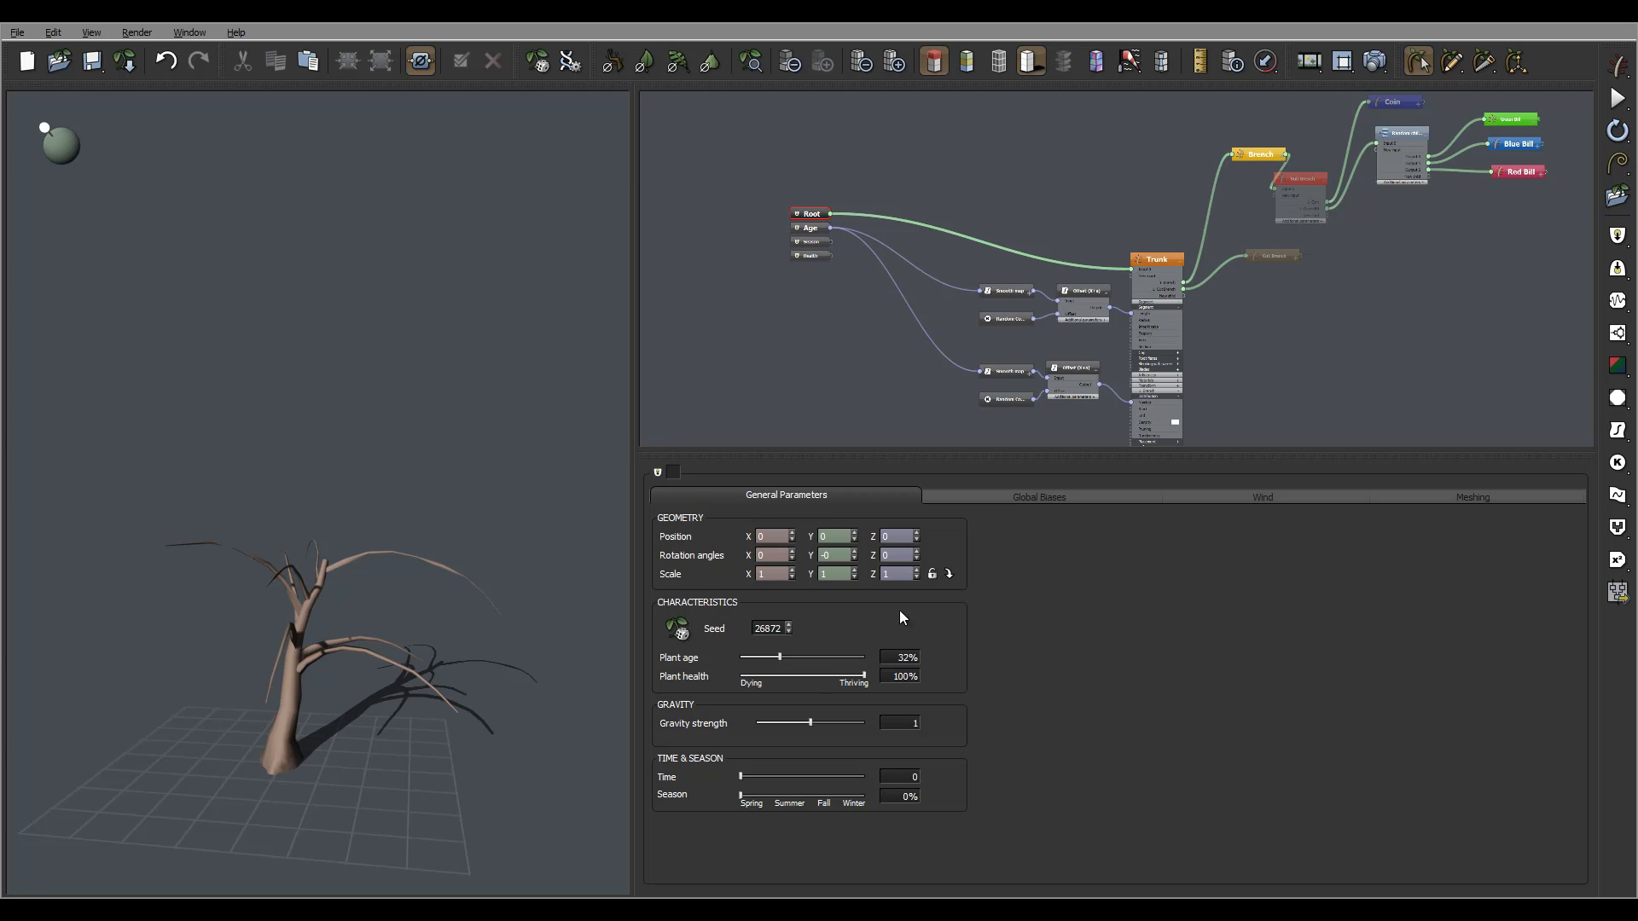
pyautogui.moveTo(779, 657); pyautogui.dragTo(771, 657)
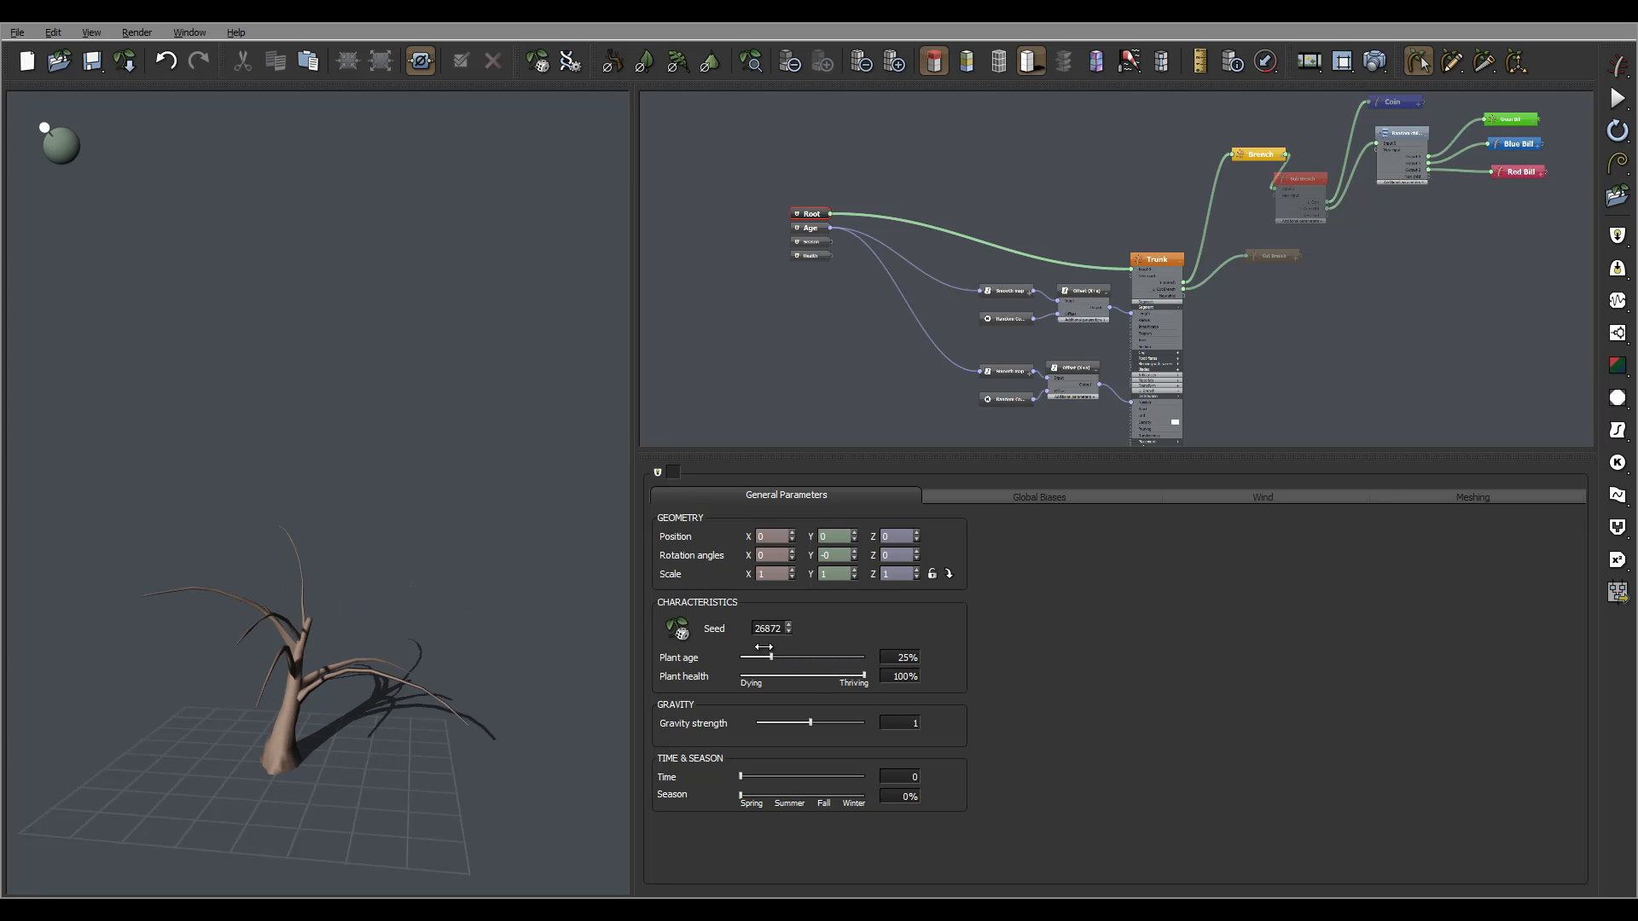
pyautogui.moveTo(421, 523); pyautogui.dragTo(438, 553)
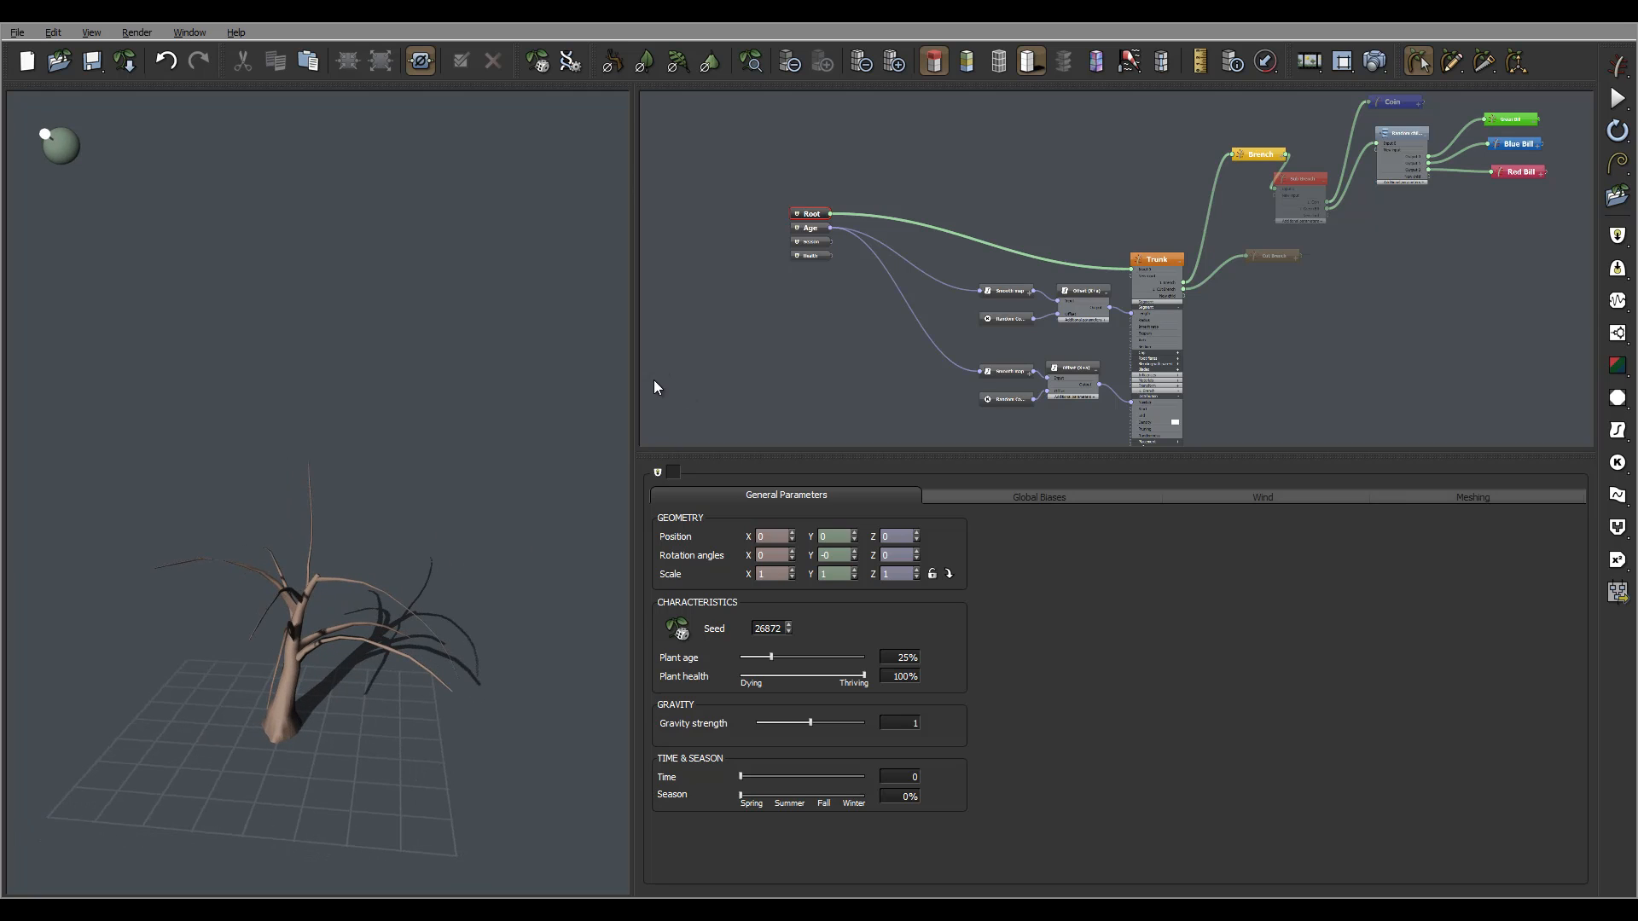
pyautogui.moveTo(1042, 317); pyautogui.dragTo(1020, 278, button='middle')
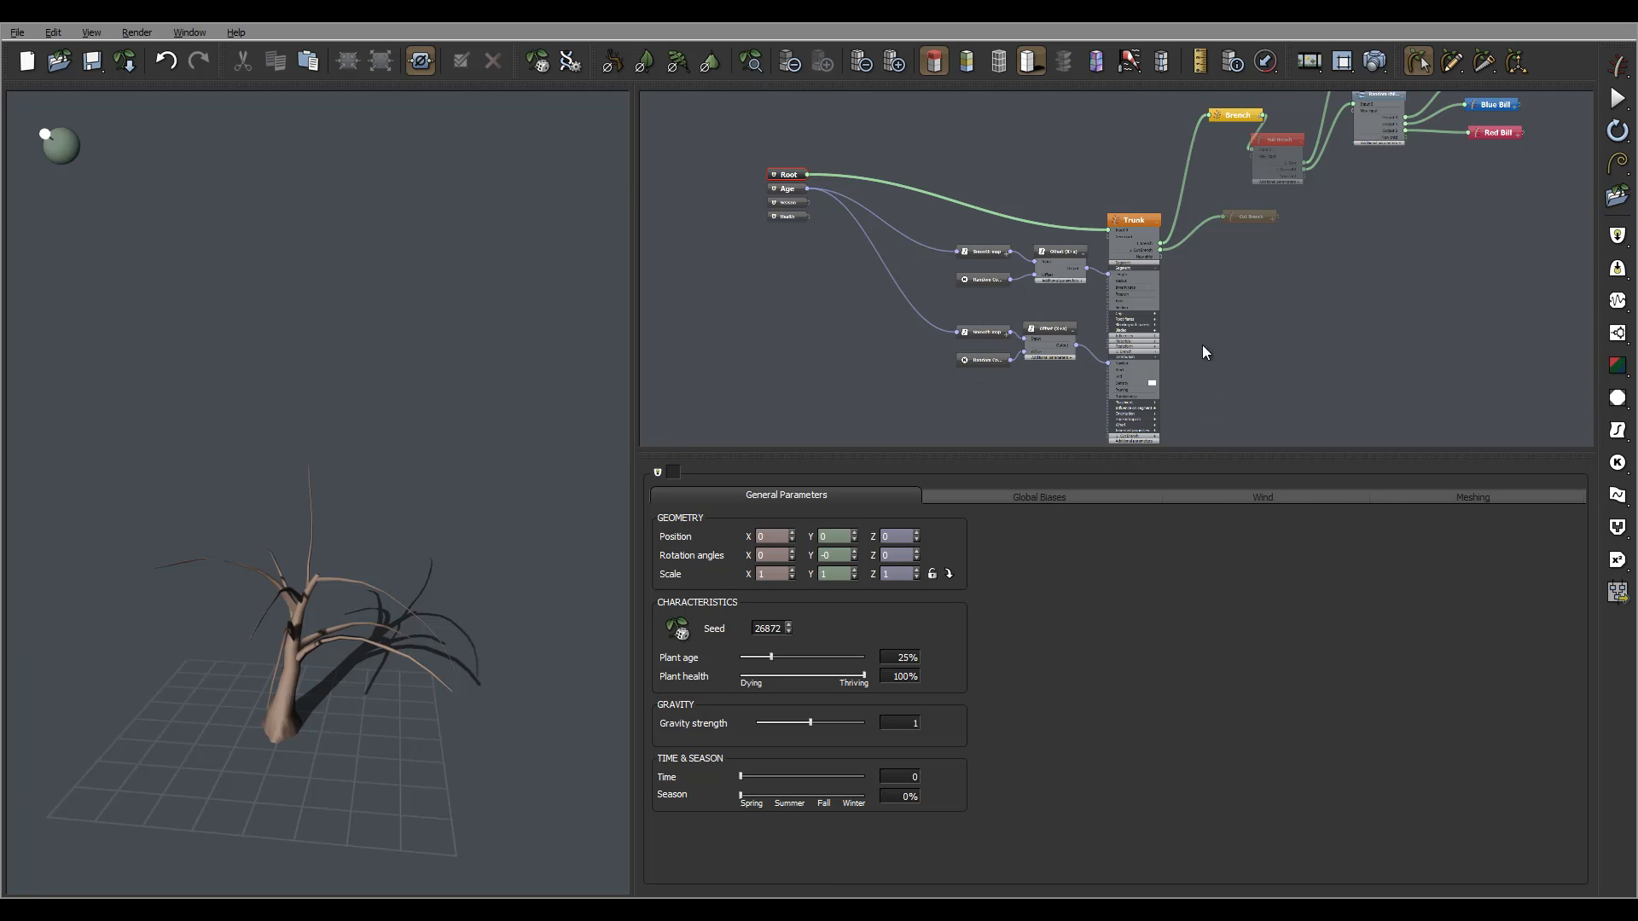
pyautogui.moveTo(915, 370); pyautogui.dragTo(863, 345, button='middle')
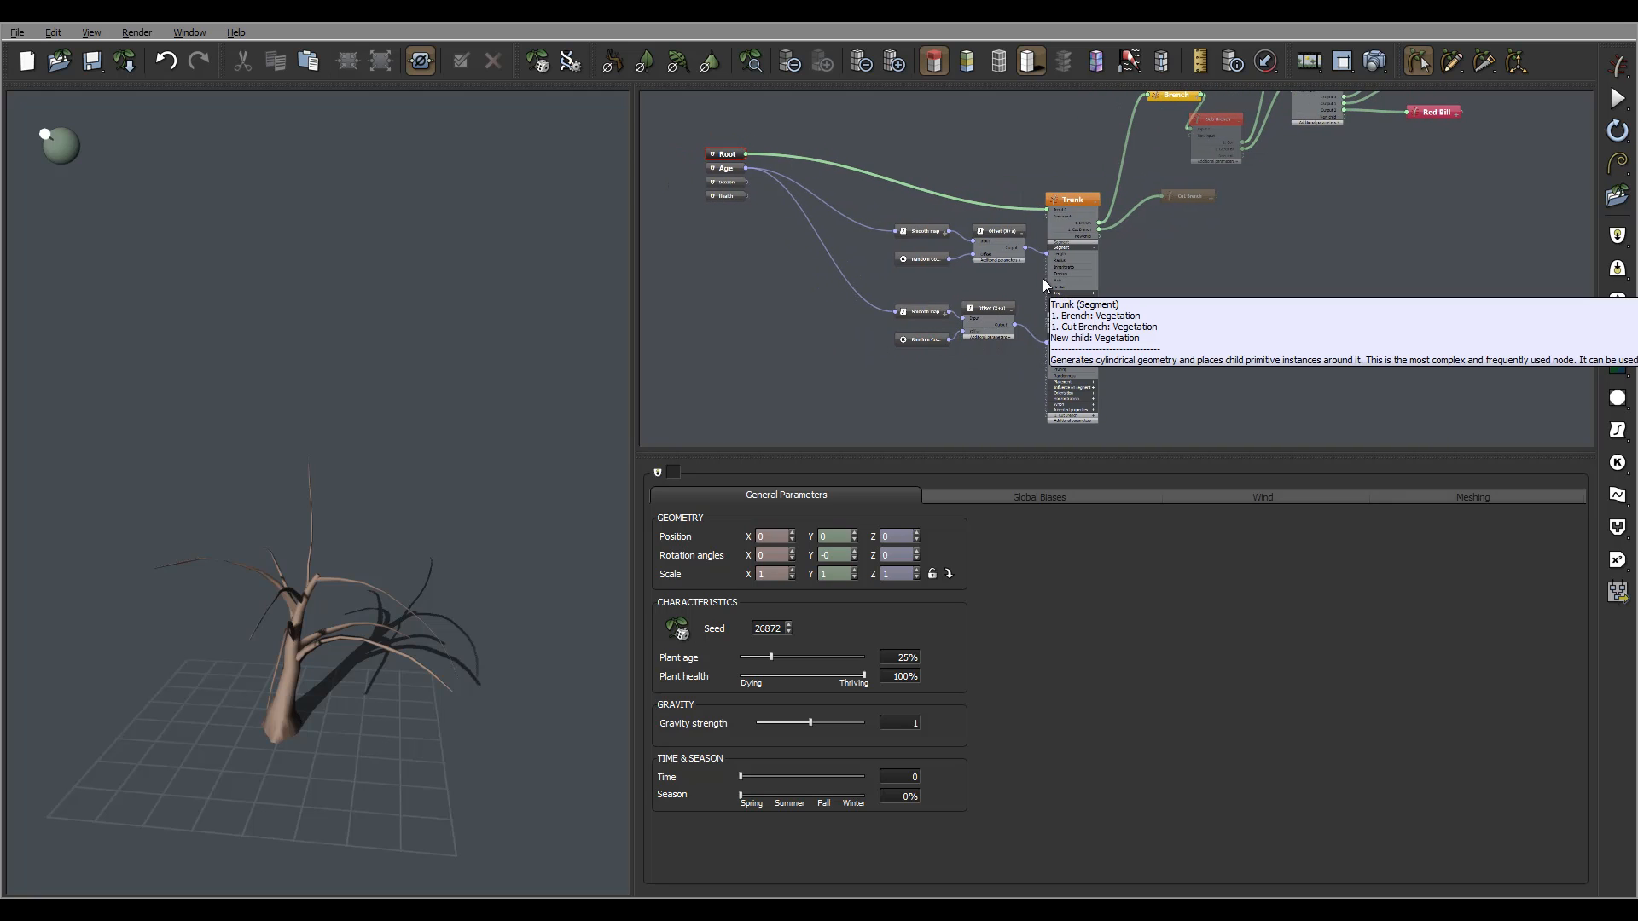
pyautogui.moveTo(485, 557); pyautogui.dragTo(408, 501)
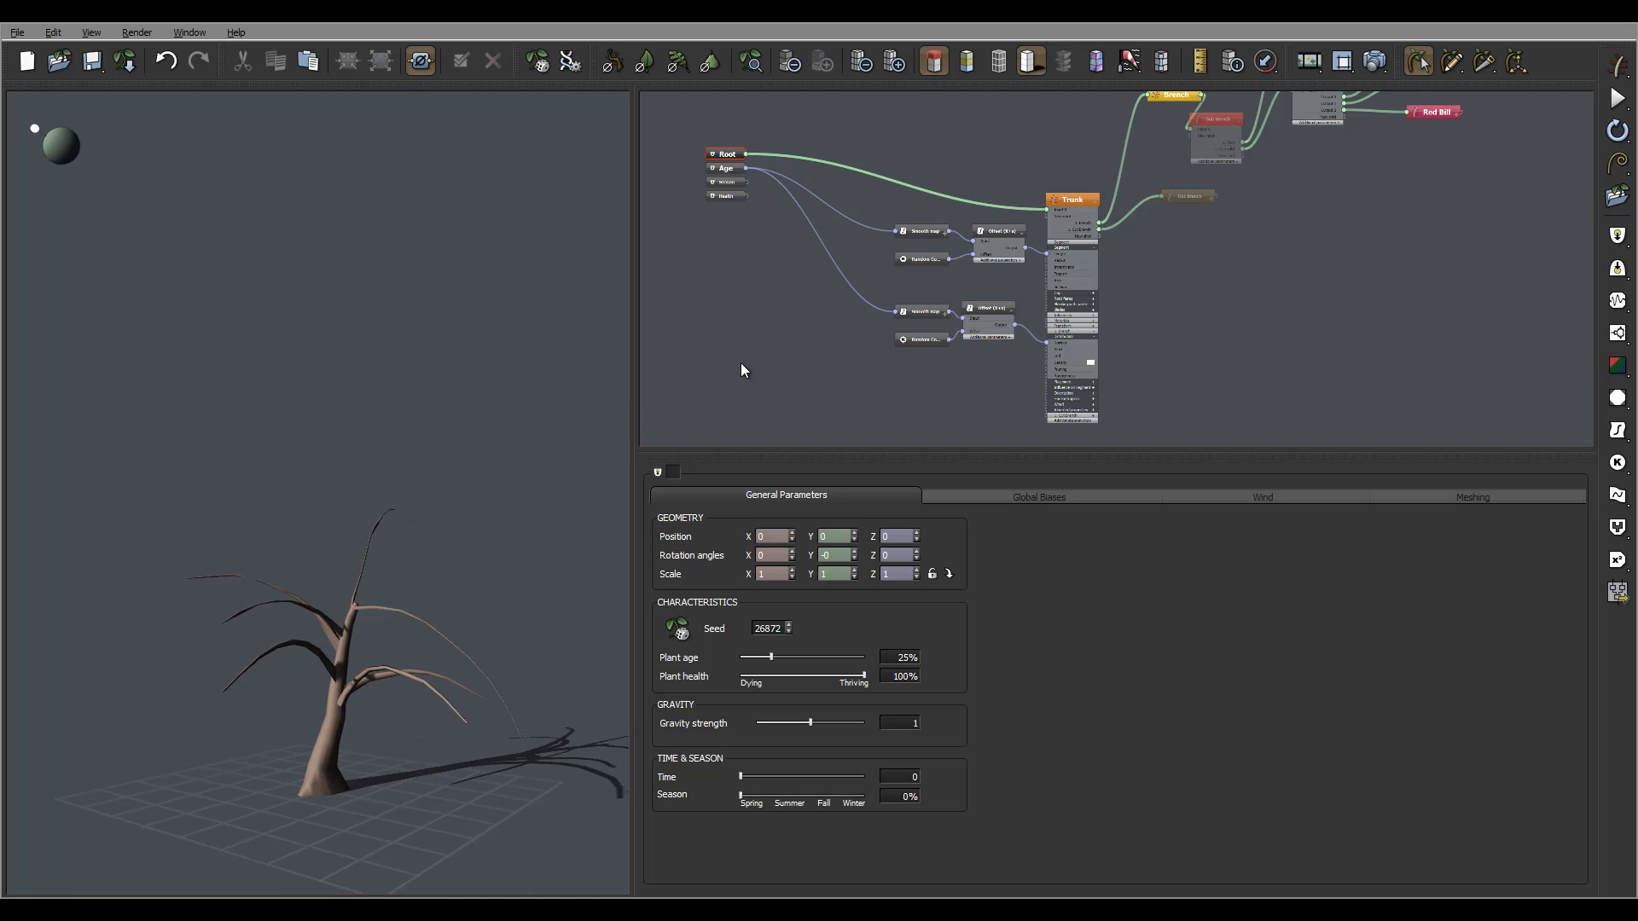
# Change the lower Smooth map's Output Range lower value from 5 to 2.
pyautogui.click(935, 310)
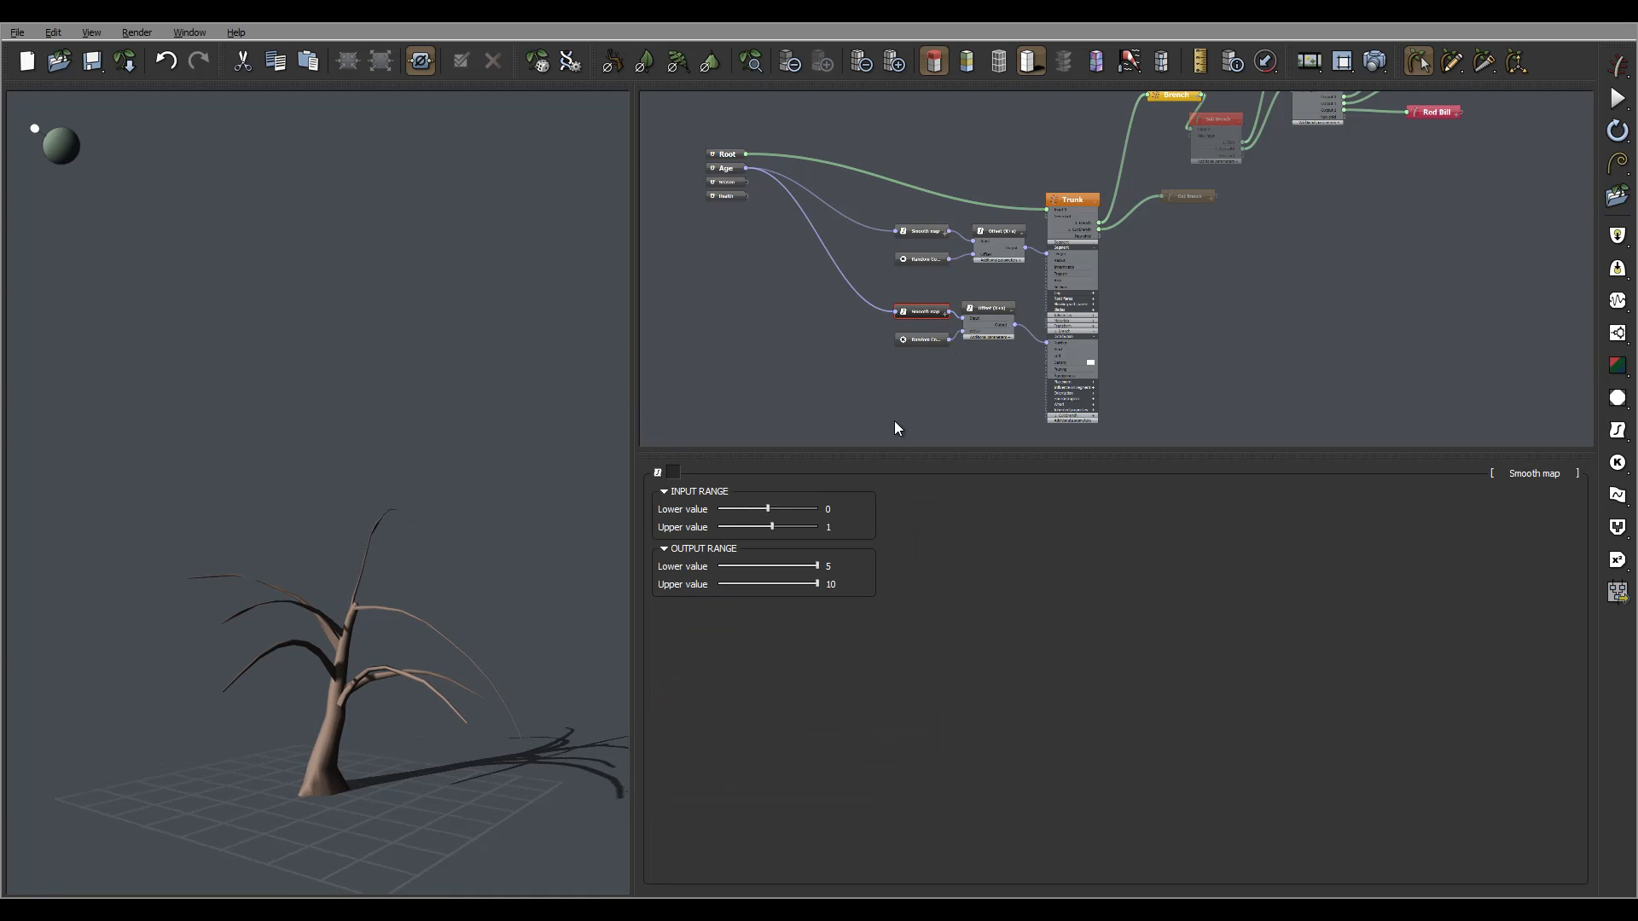
pyautogui.click(843, 568)
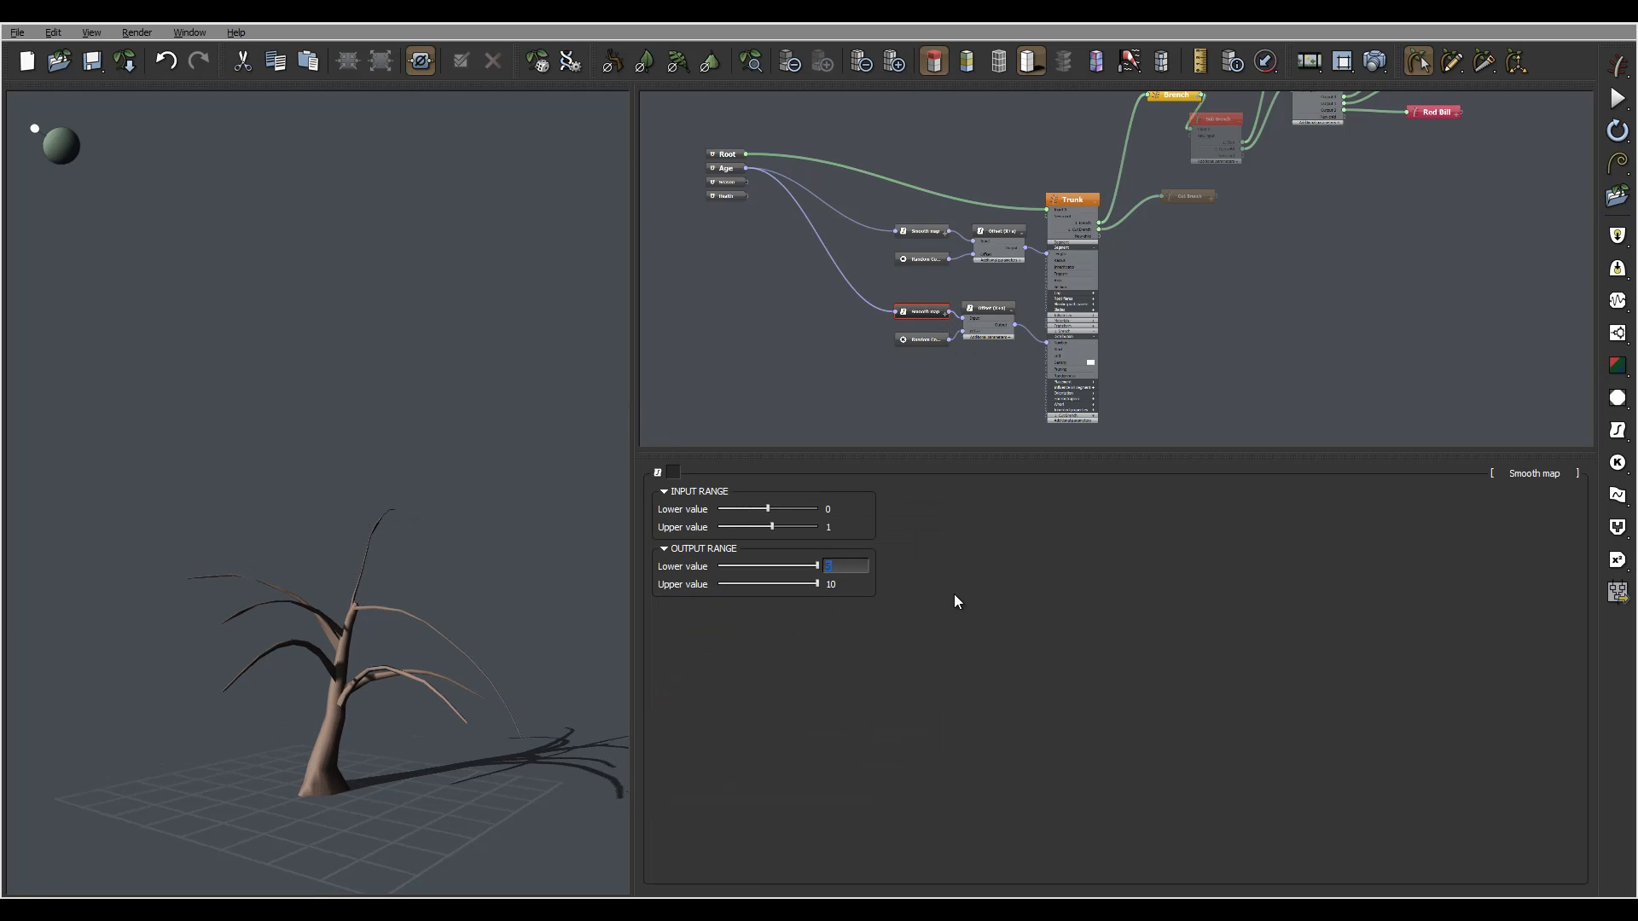
pyautogui.write('2')
pyautogui.press('Return')
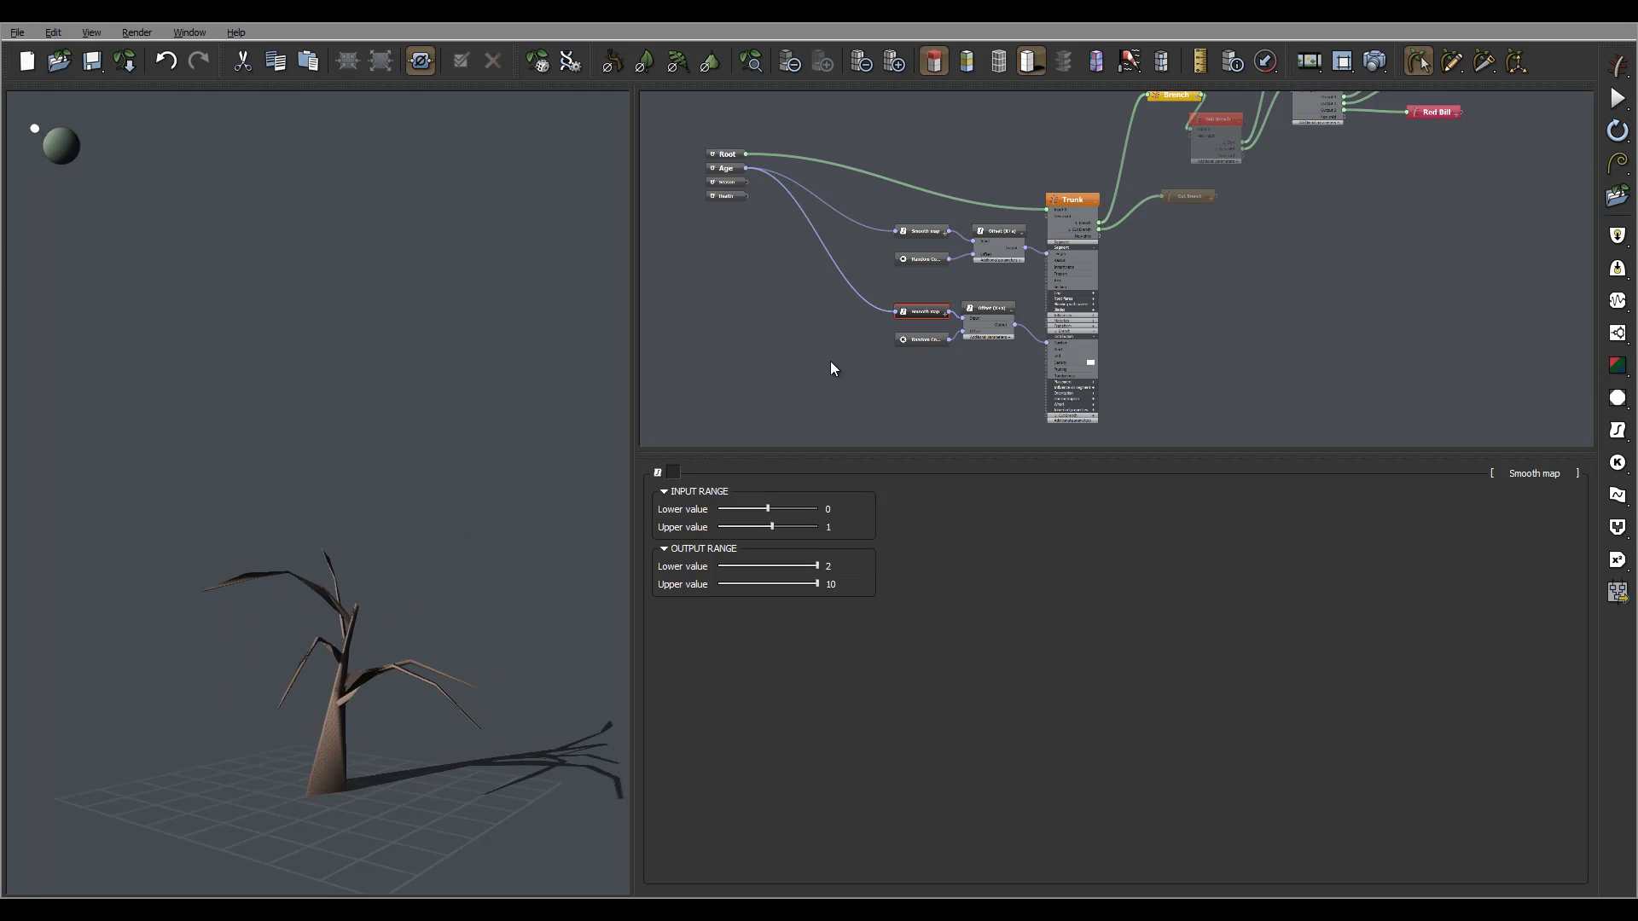
# Inspect the shorter tree, then select the Root node to show the plant settings.
pyautogui.click(830, 358)
pyautogui.moveTo(366, 478); pyautogui.dragTo(404, 536, button='right')
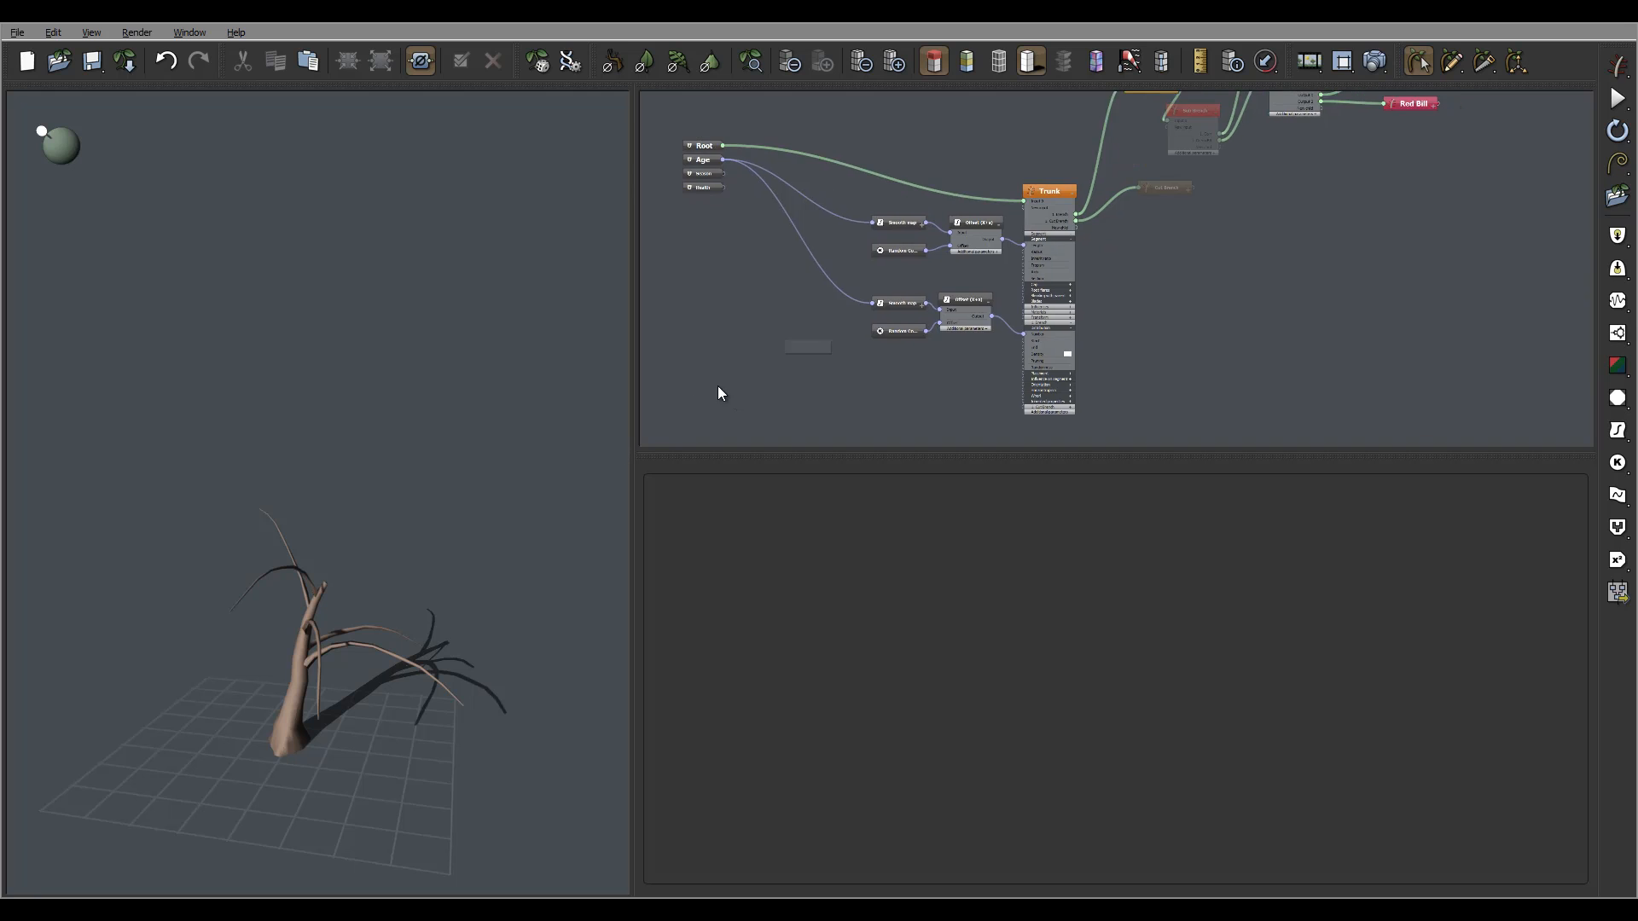
pyautogui.click(939, 294)
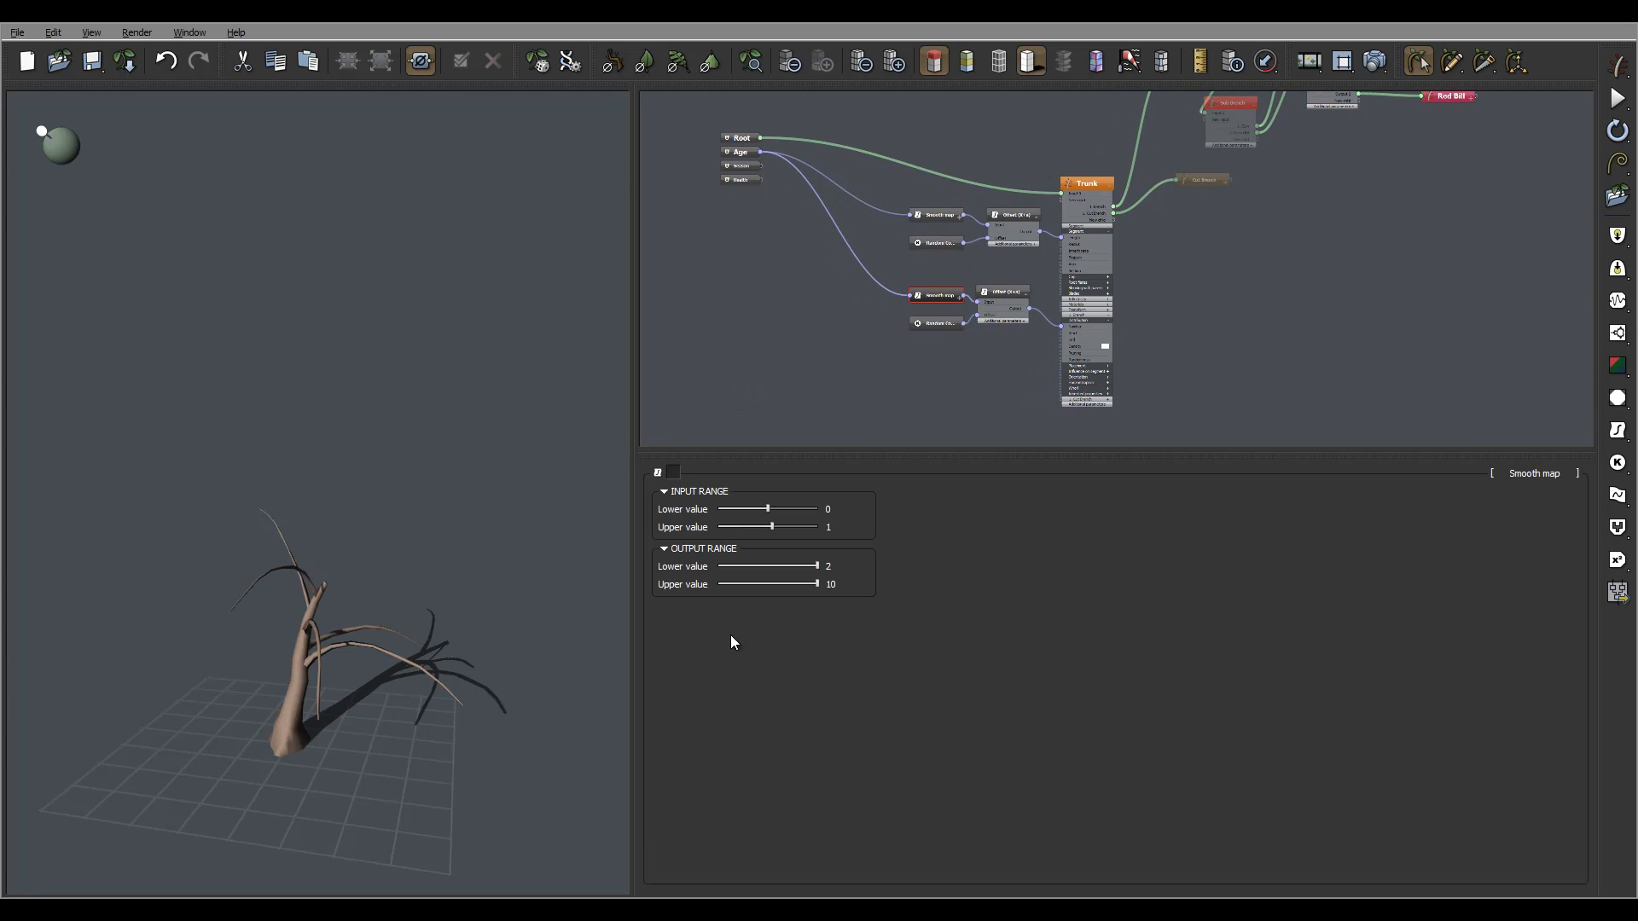
pyautogui.click(748, 153)
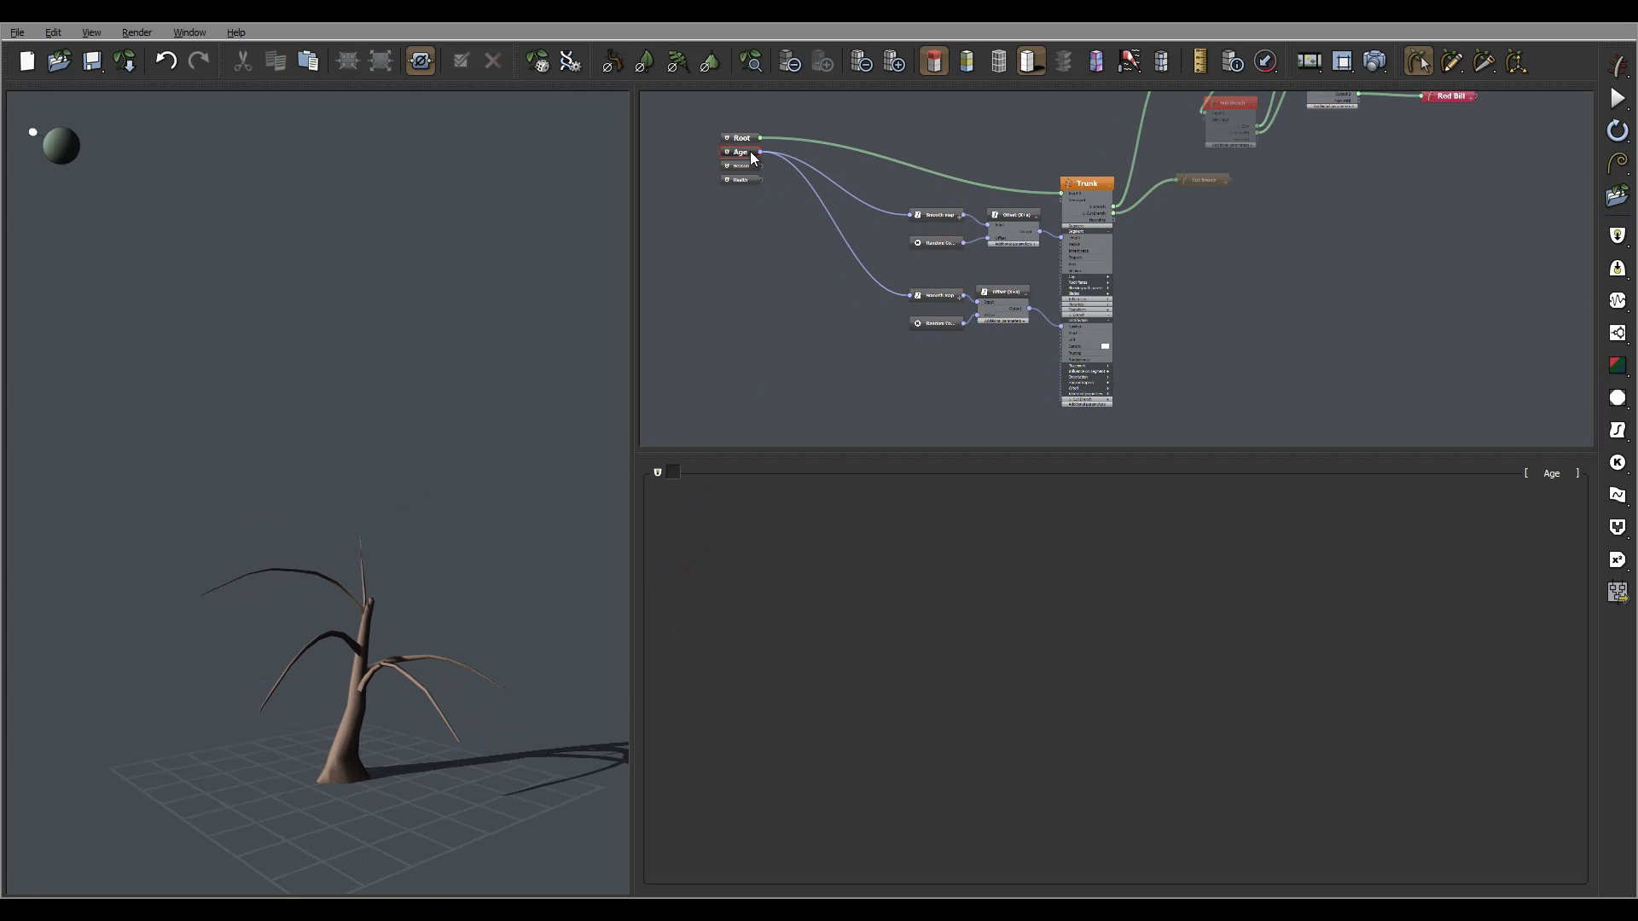
pyautogui.click(756, 139)
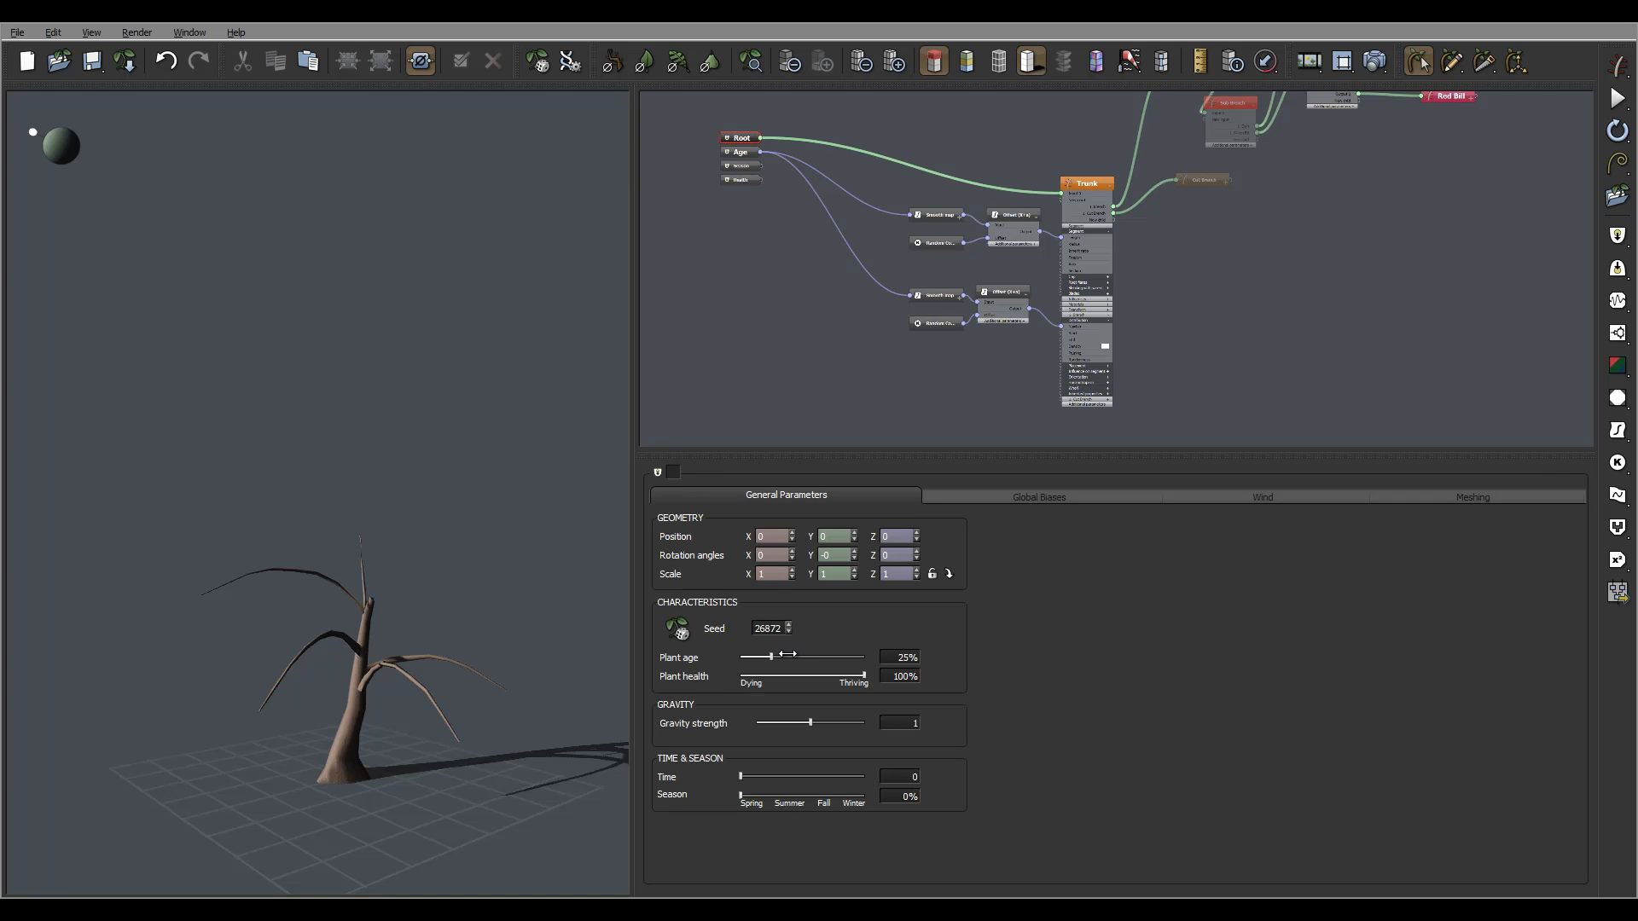
# Set Plant age to 0% and try a Max of 0 on the lower Random Constant Number.
pyautogui.moveTo(771, 657); pyautogui.dragTo(723, 645)
pyautogui.moveTo(502, 514)
pyautogui.mouseDown(button='right')
pyautogui.moveTo(503, 535)
pyautogui.moveTo(479, 534)
pyautogui.moveTo(499, 546)
pyautogui.mouseUp(button='right')
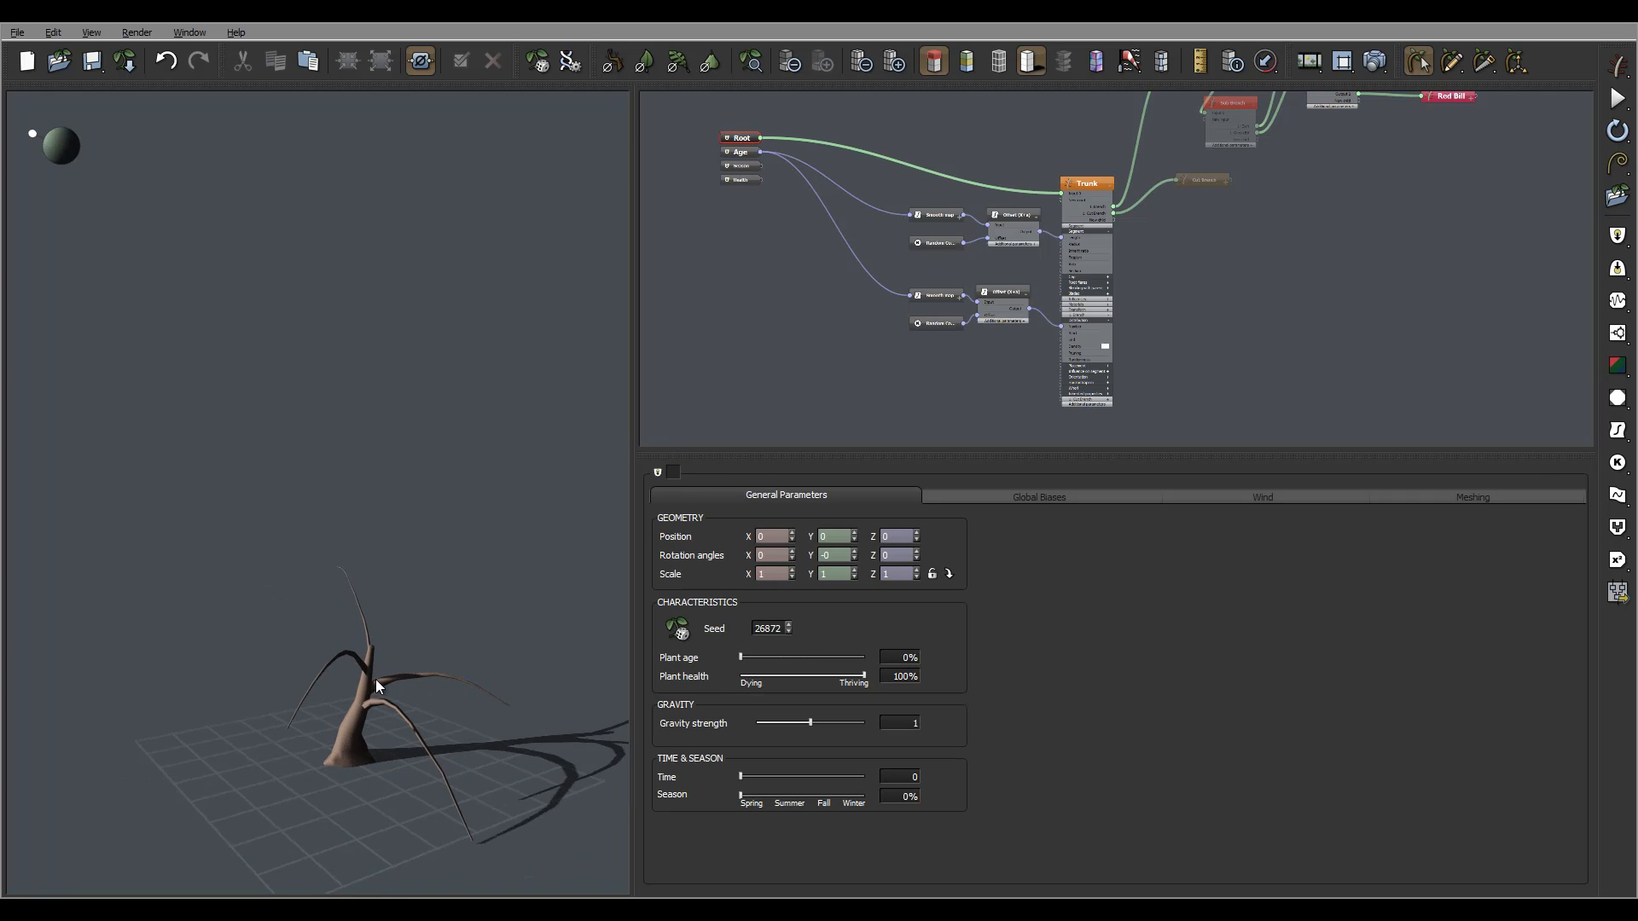
pyautogui.click(929, 322)
pyautogui.moveTo(774, 496); pyautogui.dragTo(934, 549)
pyautogui.write('0')
pyautogui.press('Return')
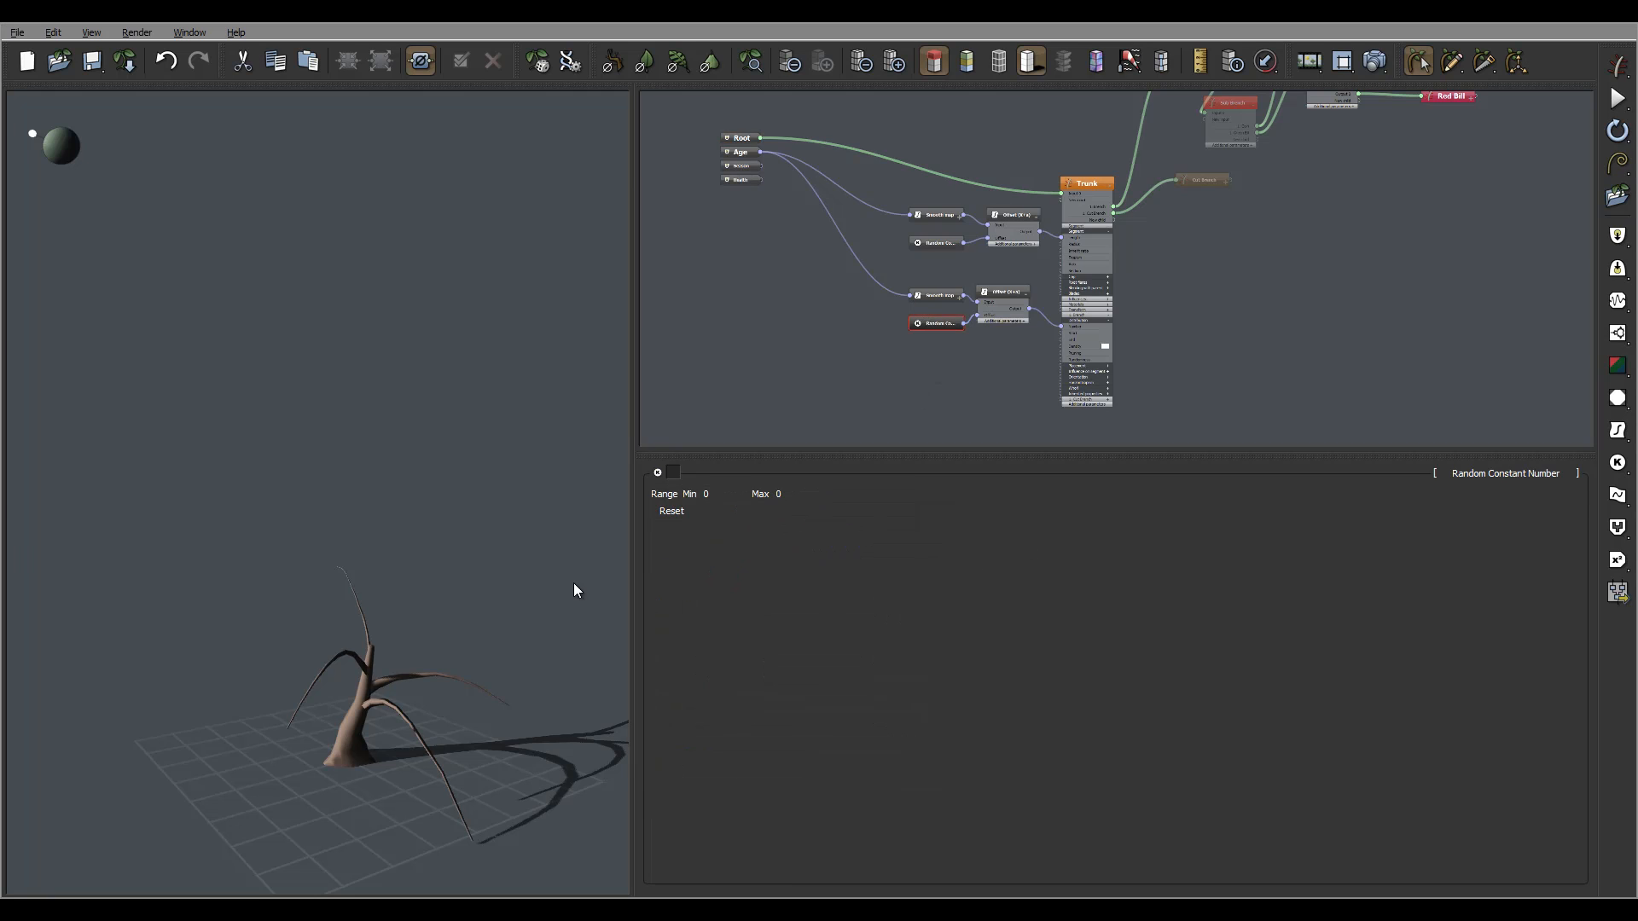
pyautogui.moveTo(574, 590); pyautogui.dragTo(499, 597, button='right')
# Restore the lower Random Constant Number's Max to 3.
pyautogui.click(937, 295)
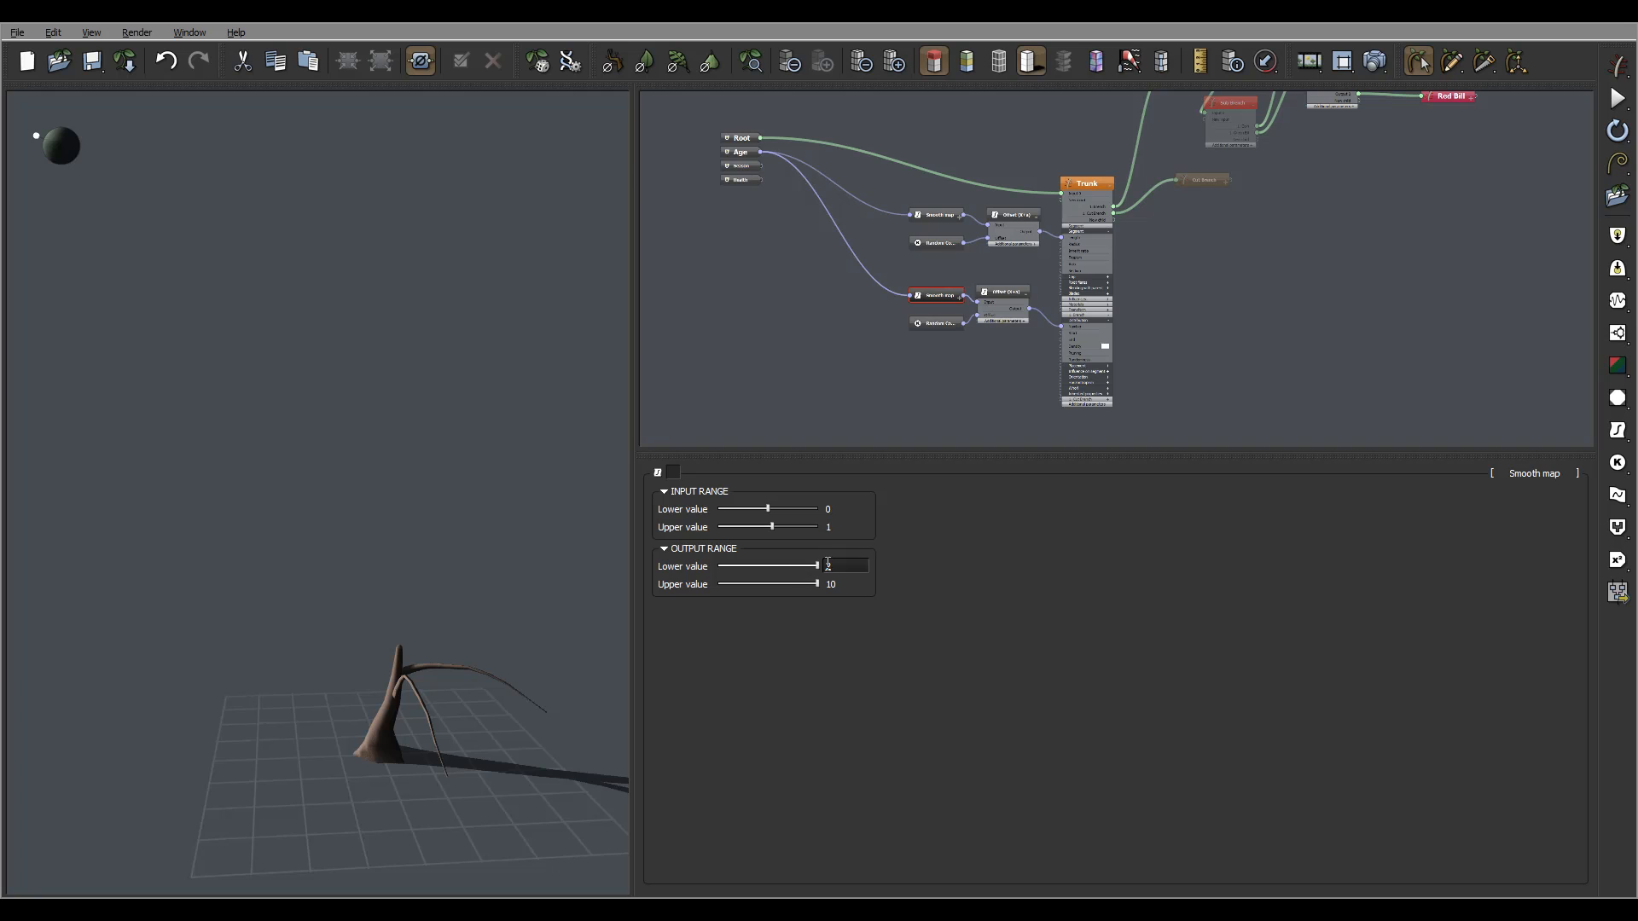
pyautogui.click(935, 324)
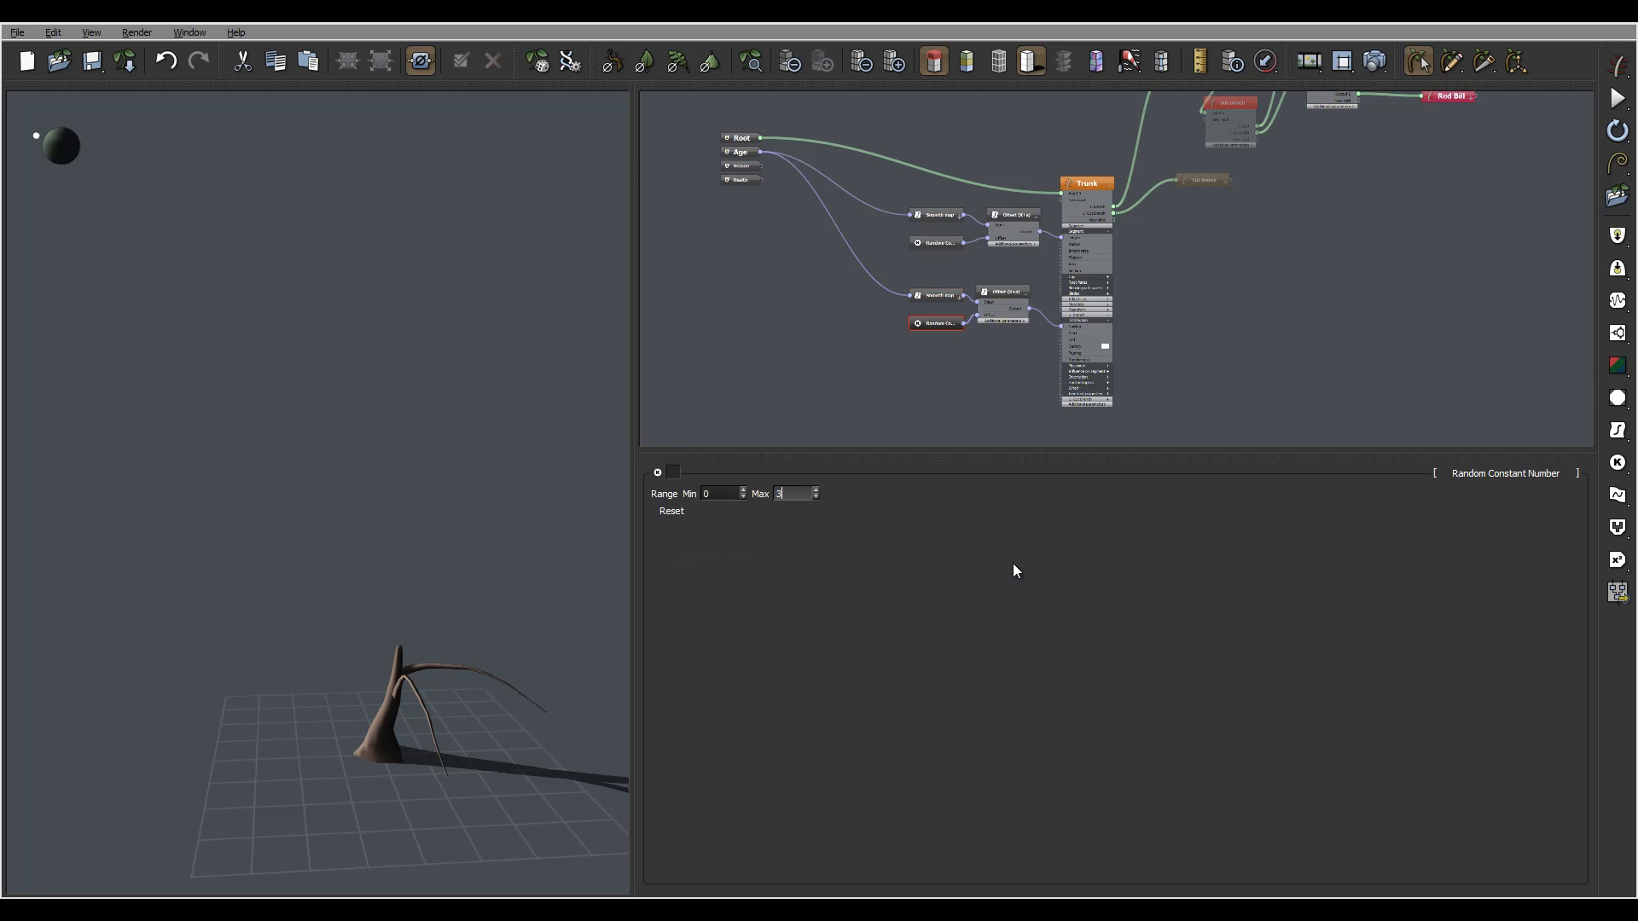
pyautogui.write('3')
pyautogui.press('Return')
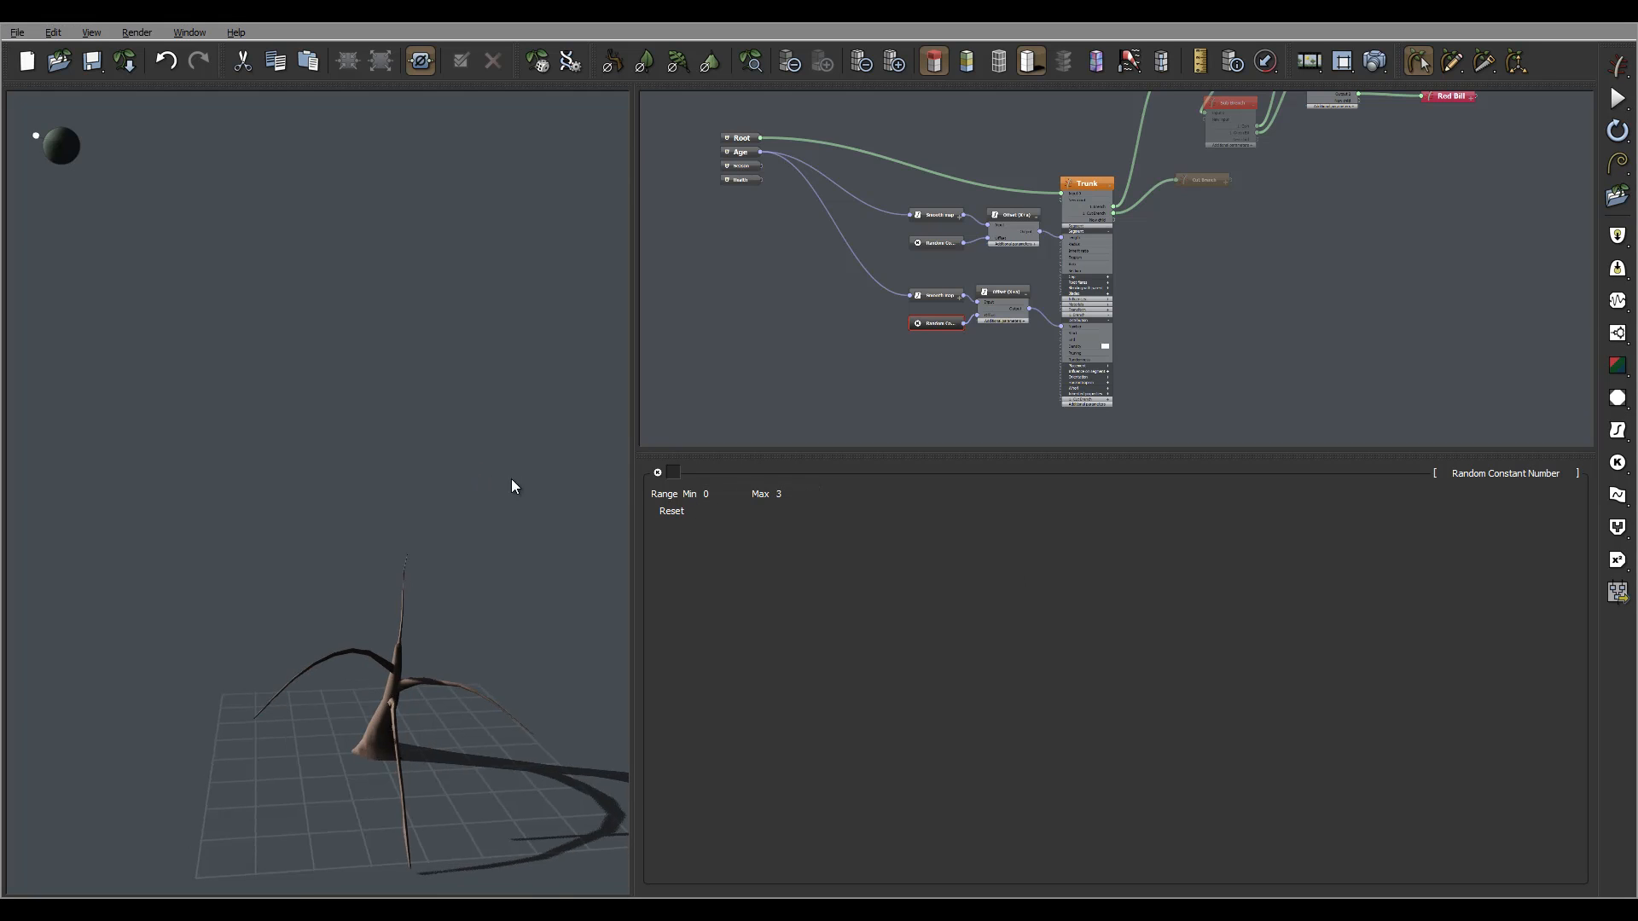
pyautogui.click(748, 151)
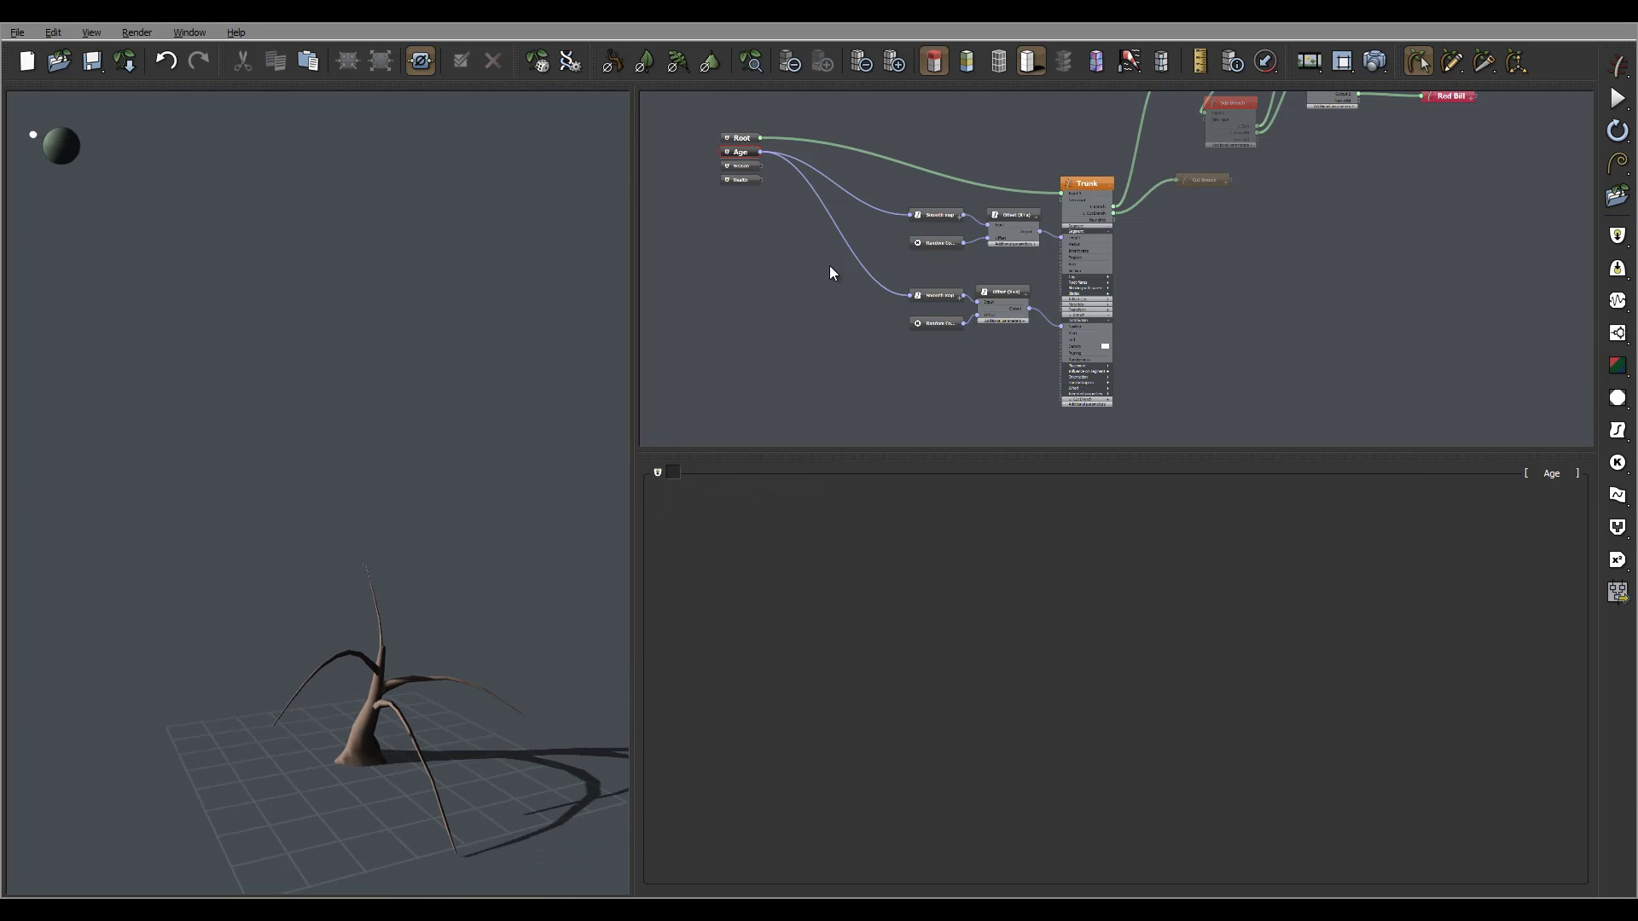
pyautogui.moveTo(490, 319); pyautogui.dragTo(521, 265, button='right')
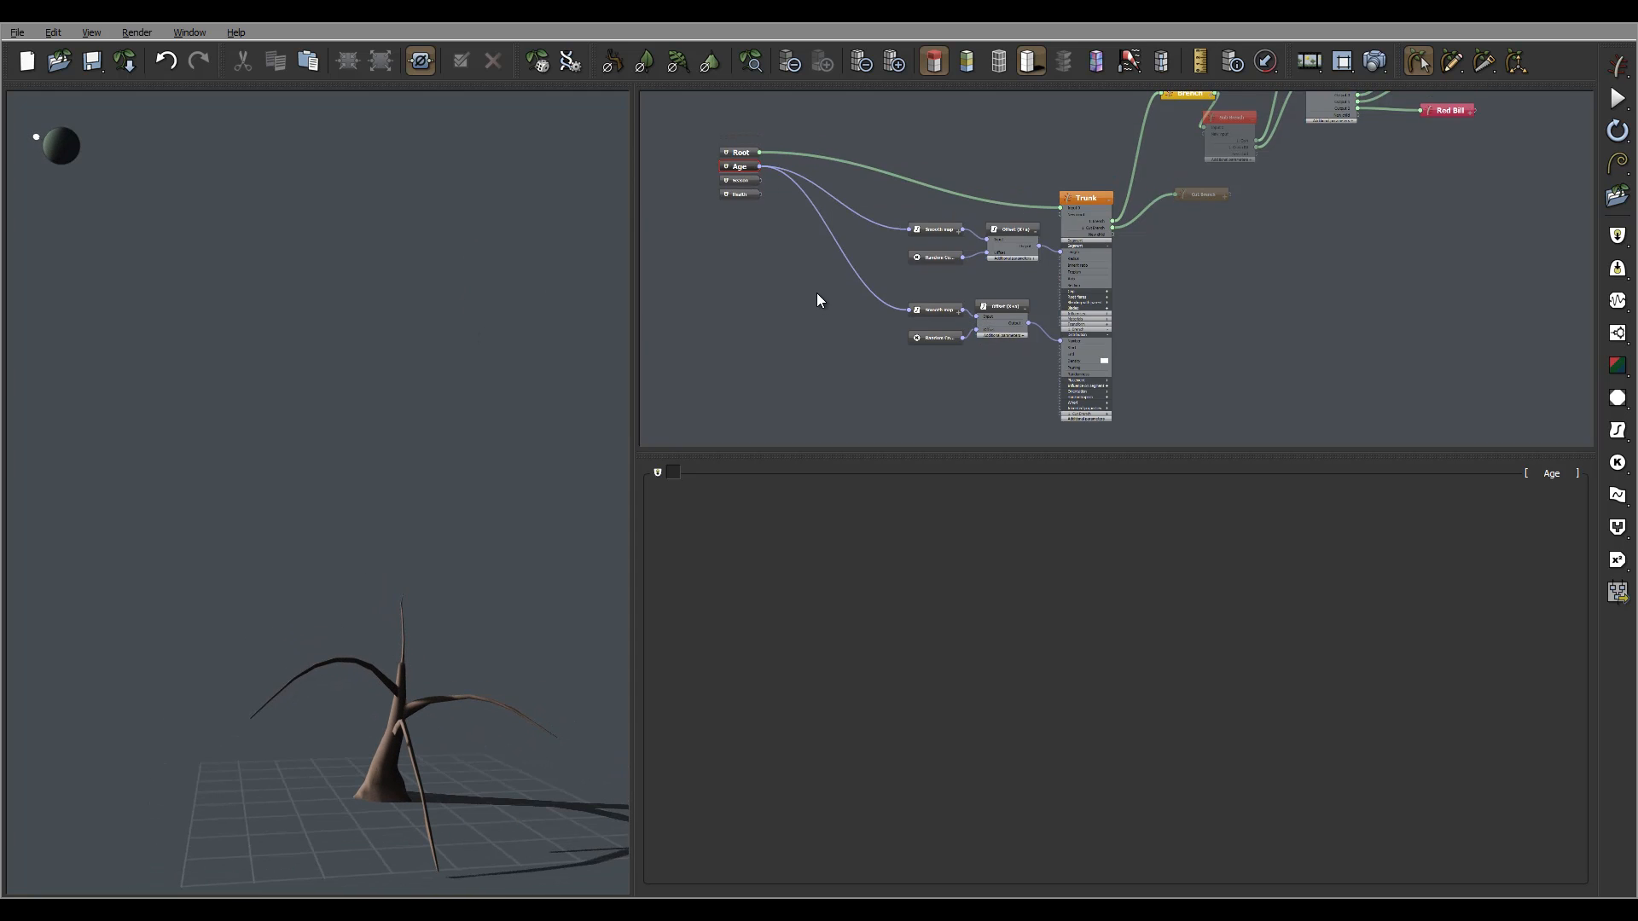
pyautogui.moveTo(270, 611); pyautogui.dragTo(309, 608, button='right')
pyautogui.scroll(-4, 1179, 285)
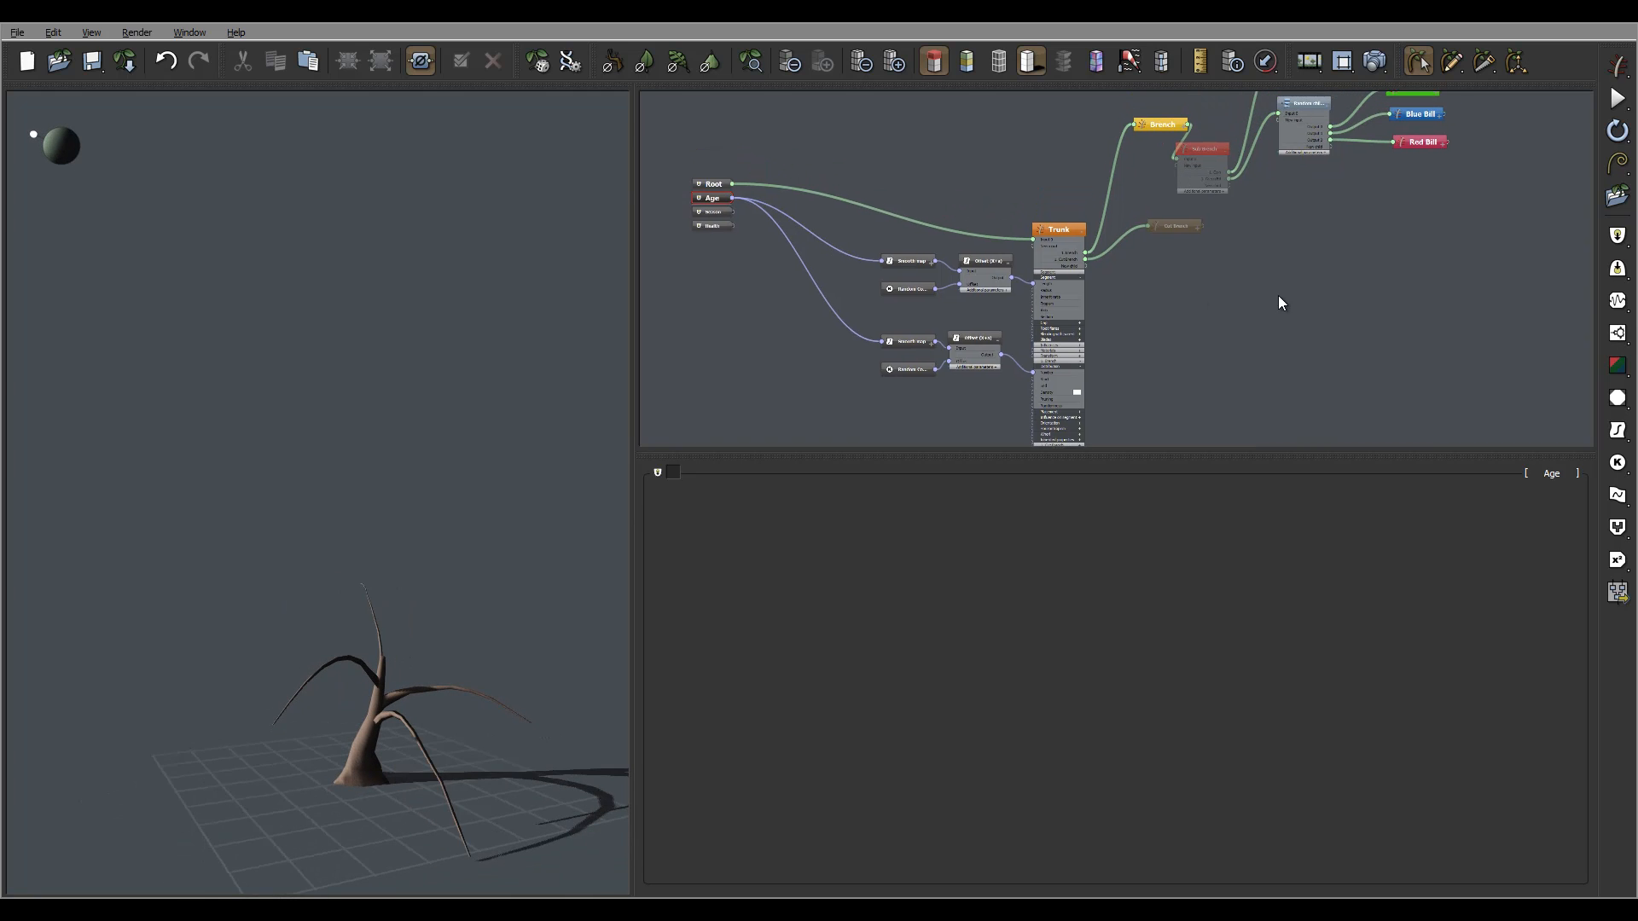
pyautogui.moveTo(1245, 305); pyautogui.dragTo(1236, 329, button='middle')
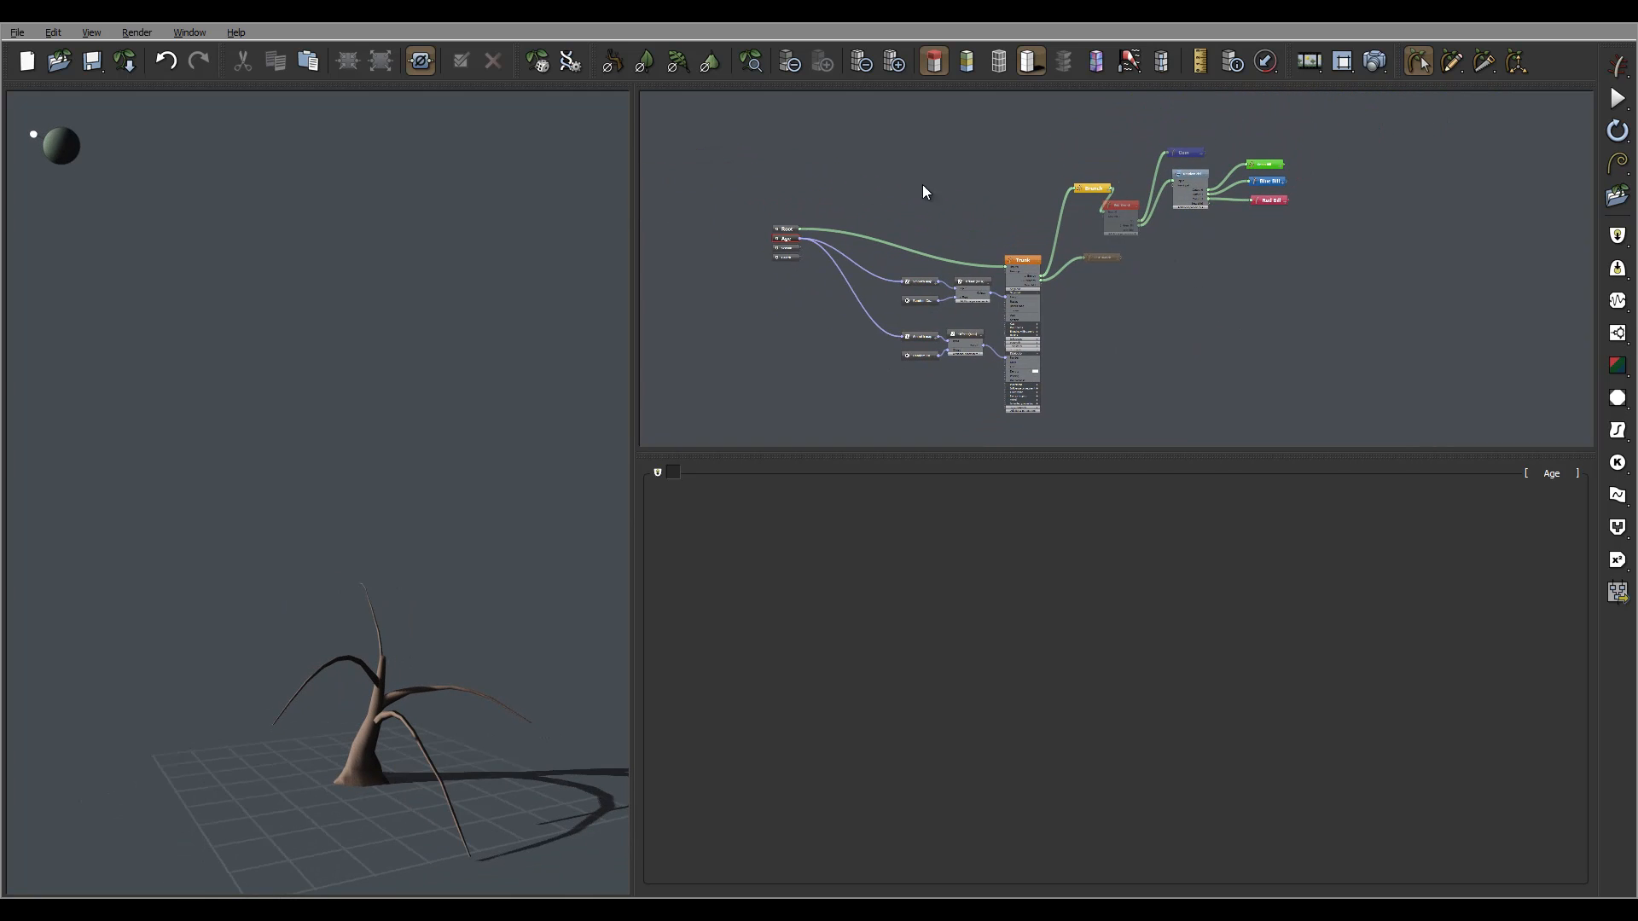
pyautogui.scroll(2, 1100, 275)
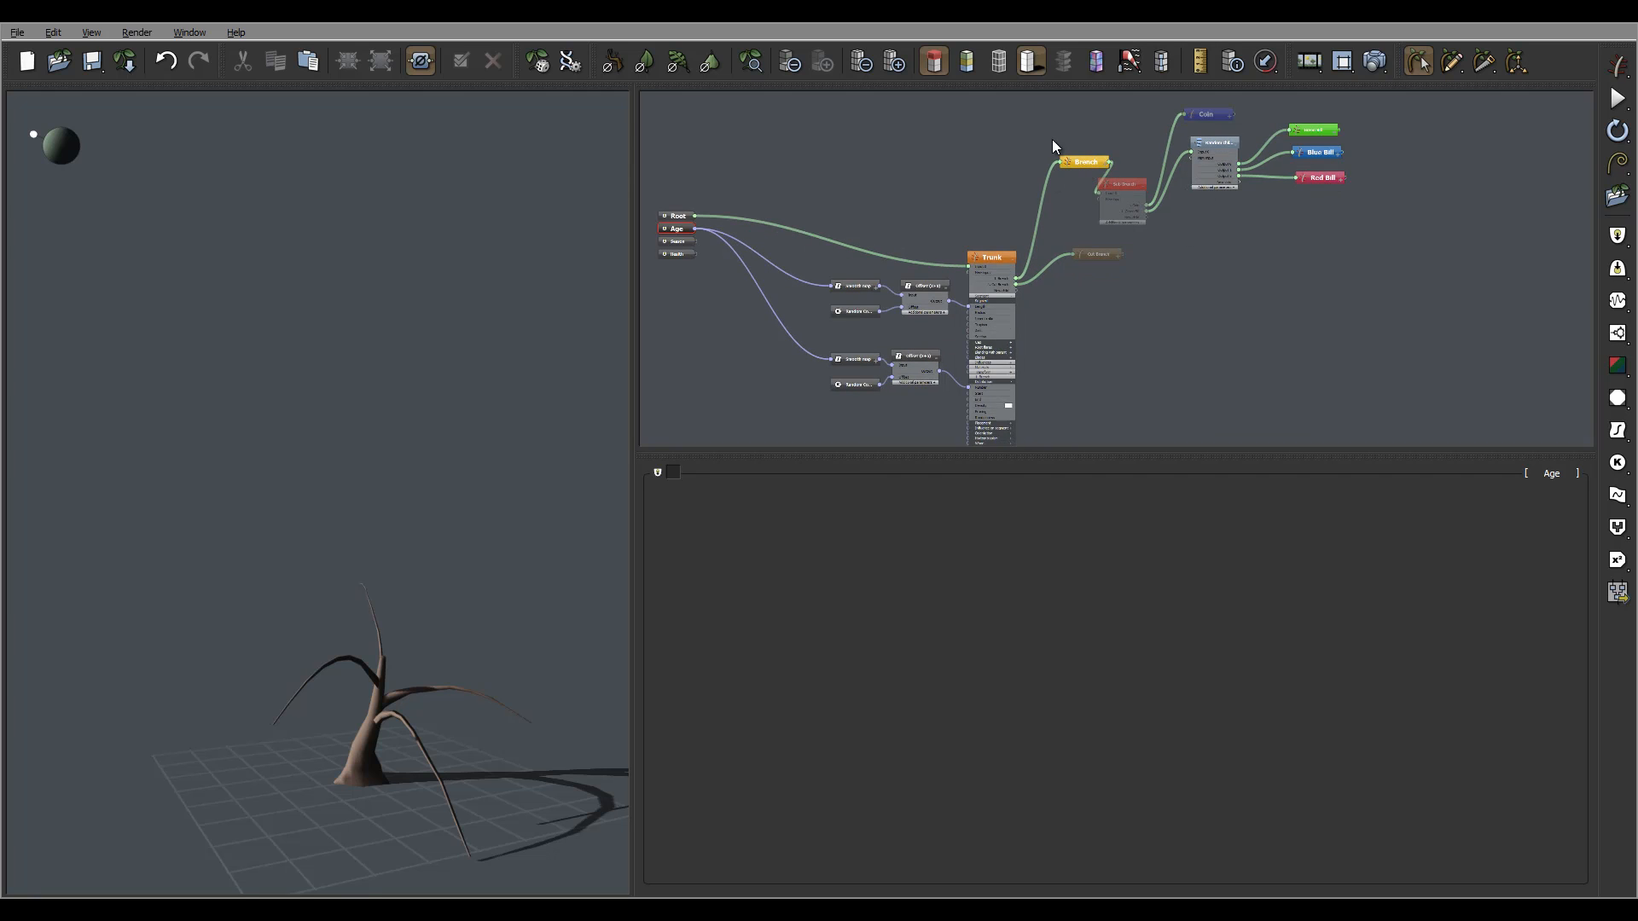
pyautogui.moveTo(597, 512); pyautogui.dragTo(383, 624)
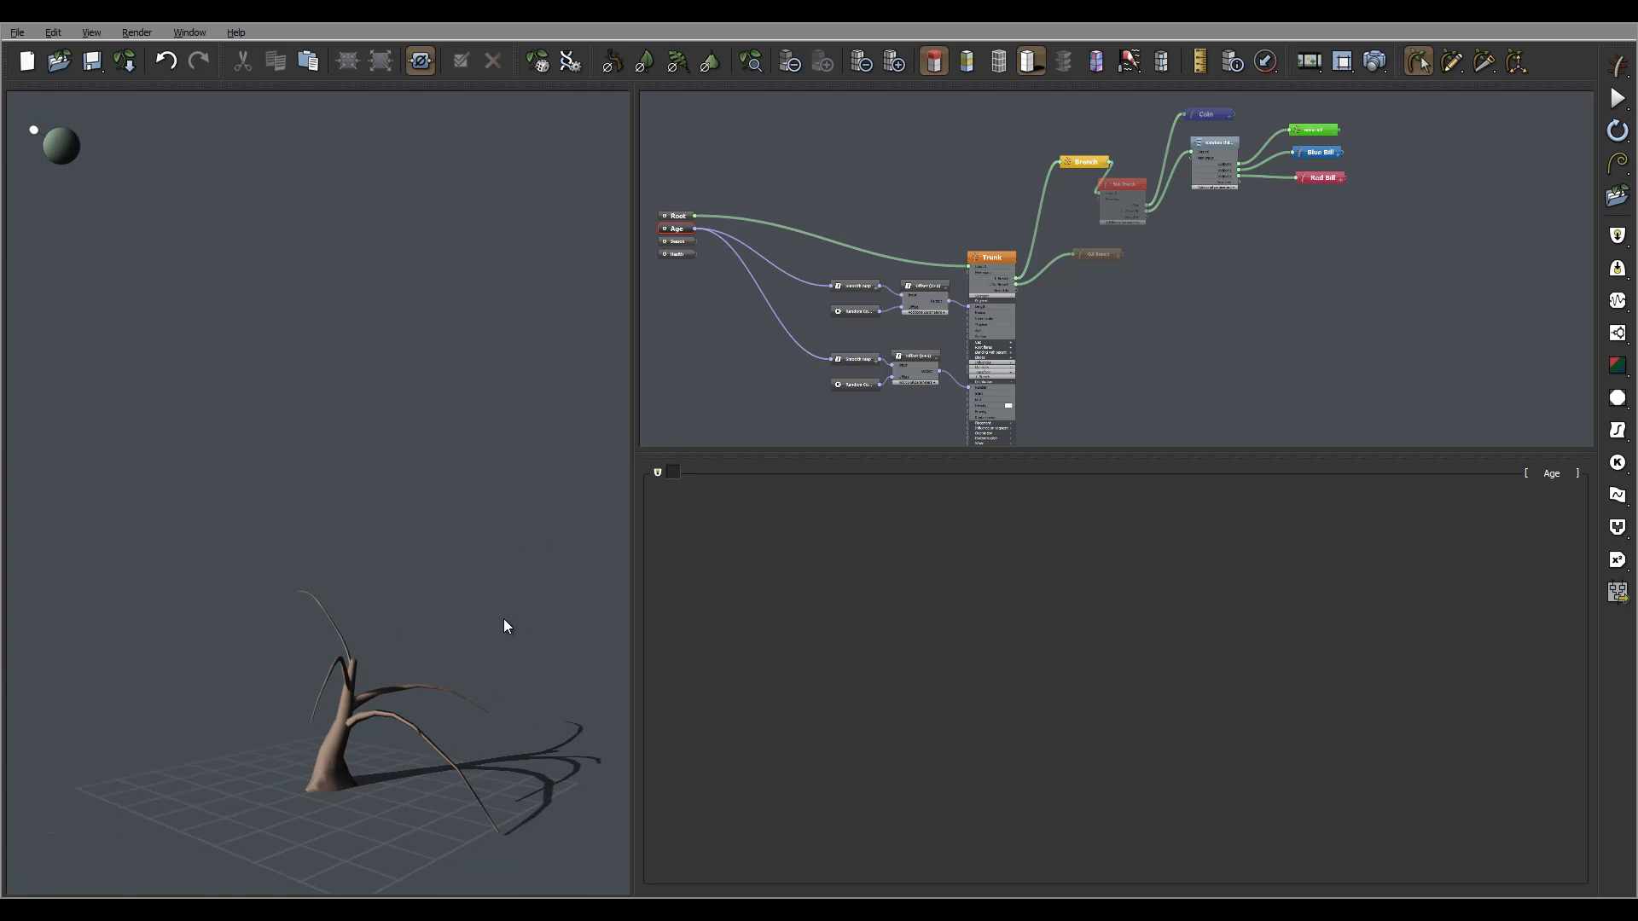
pyautogui.moveTo(503, 626); pyautogui.dragTo(422, 670)
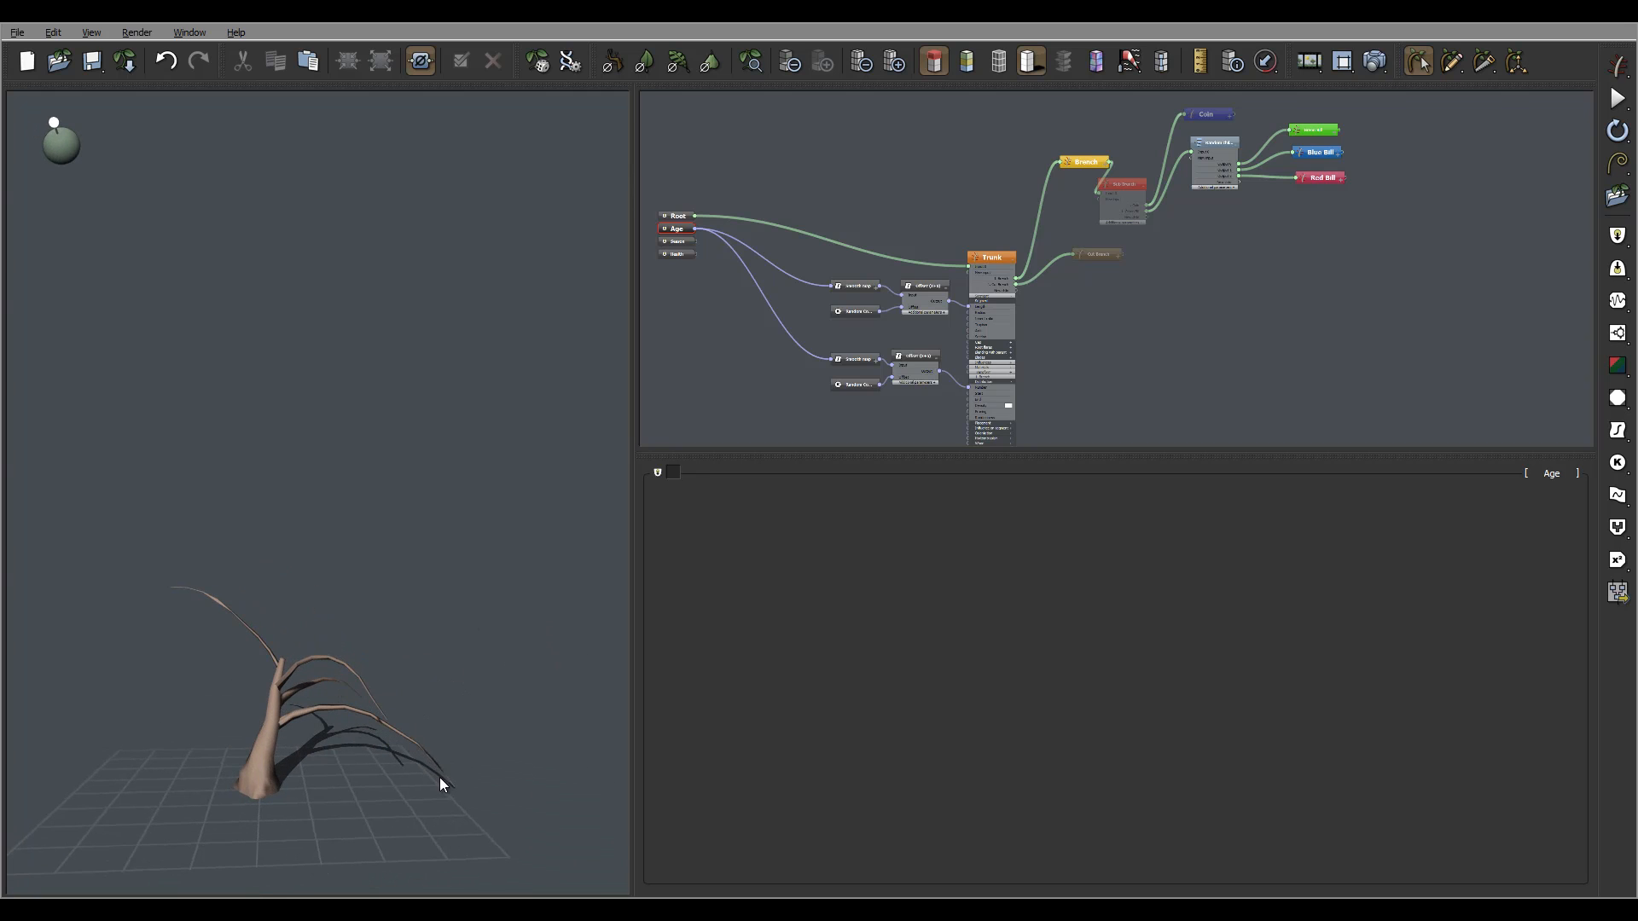
pyautogui.moveTo(326, 711); pyautogui.dragTo(365, 763)
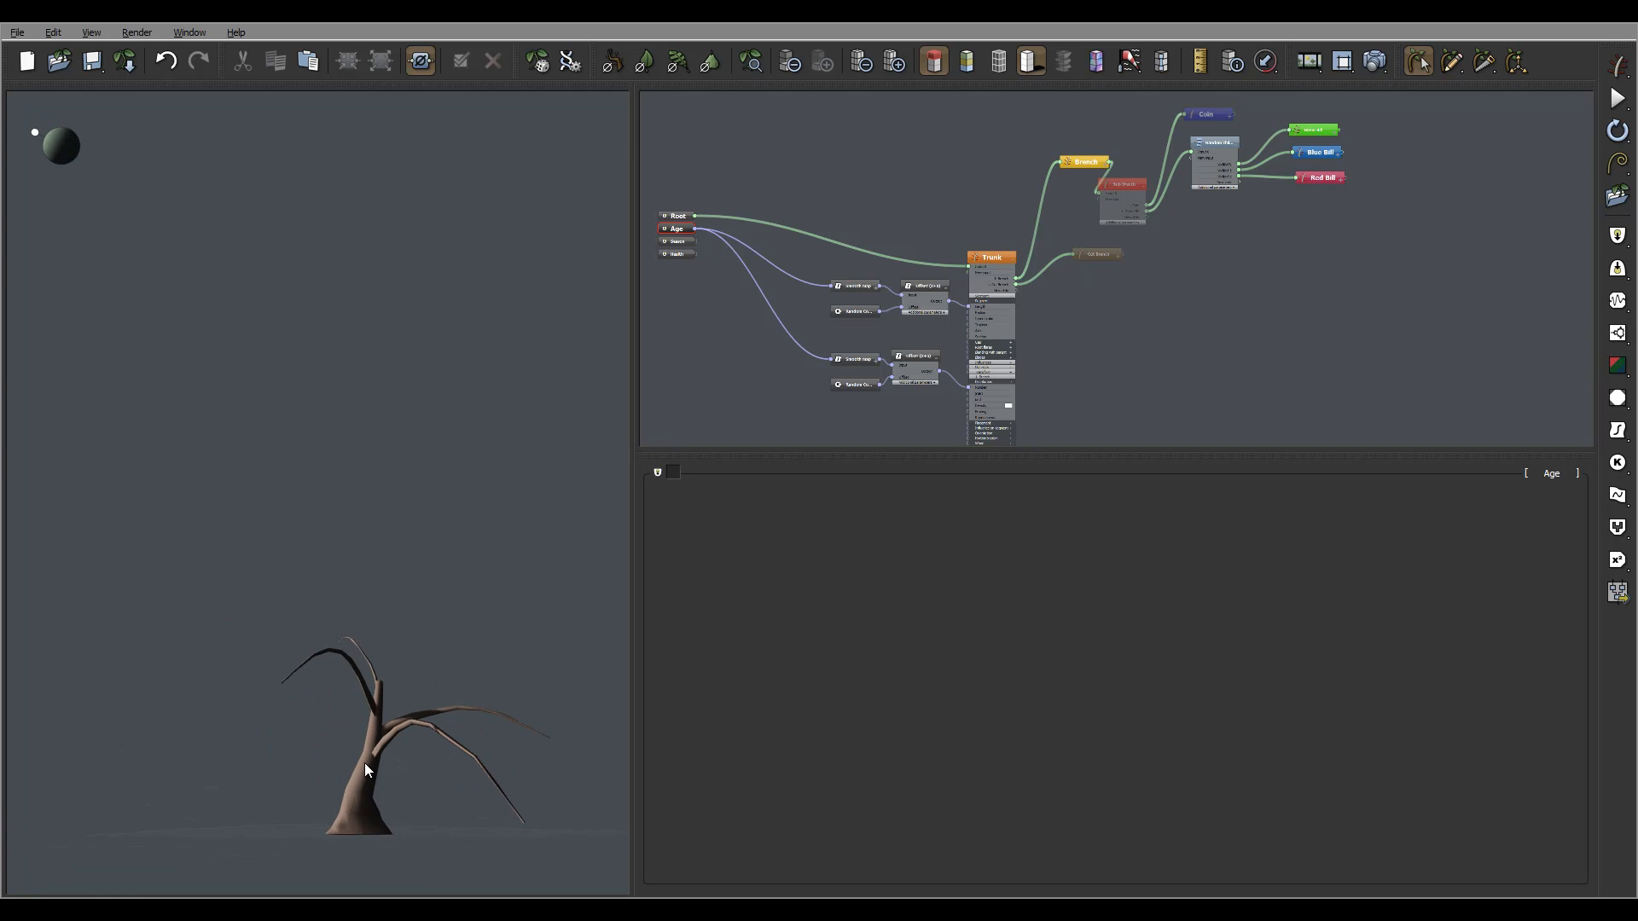
pyautogui.moveTo(477, 384); pyautogui.dragTo(430, 745)
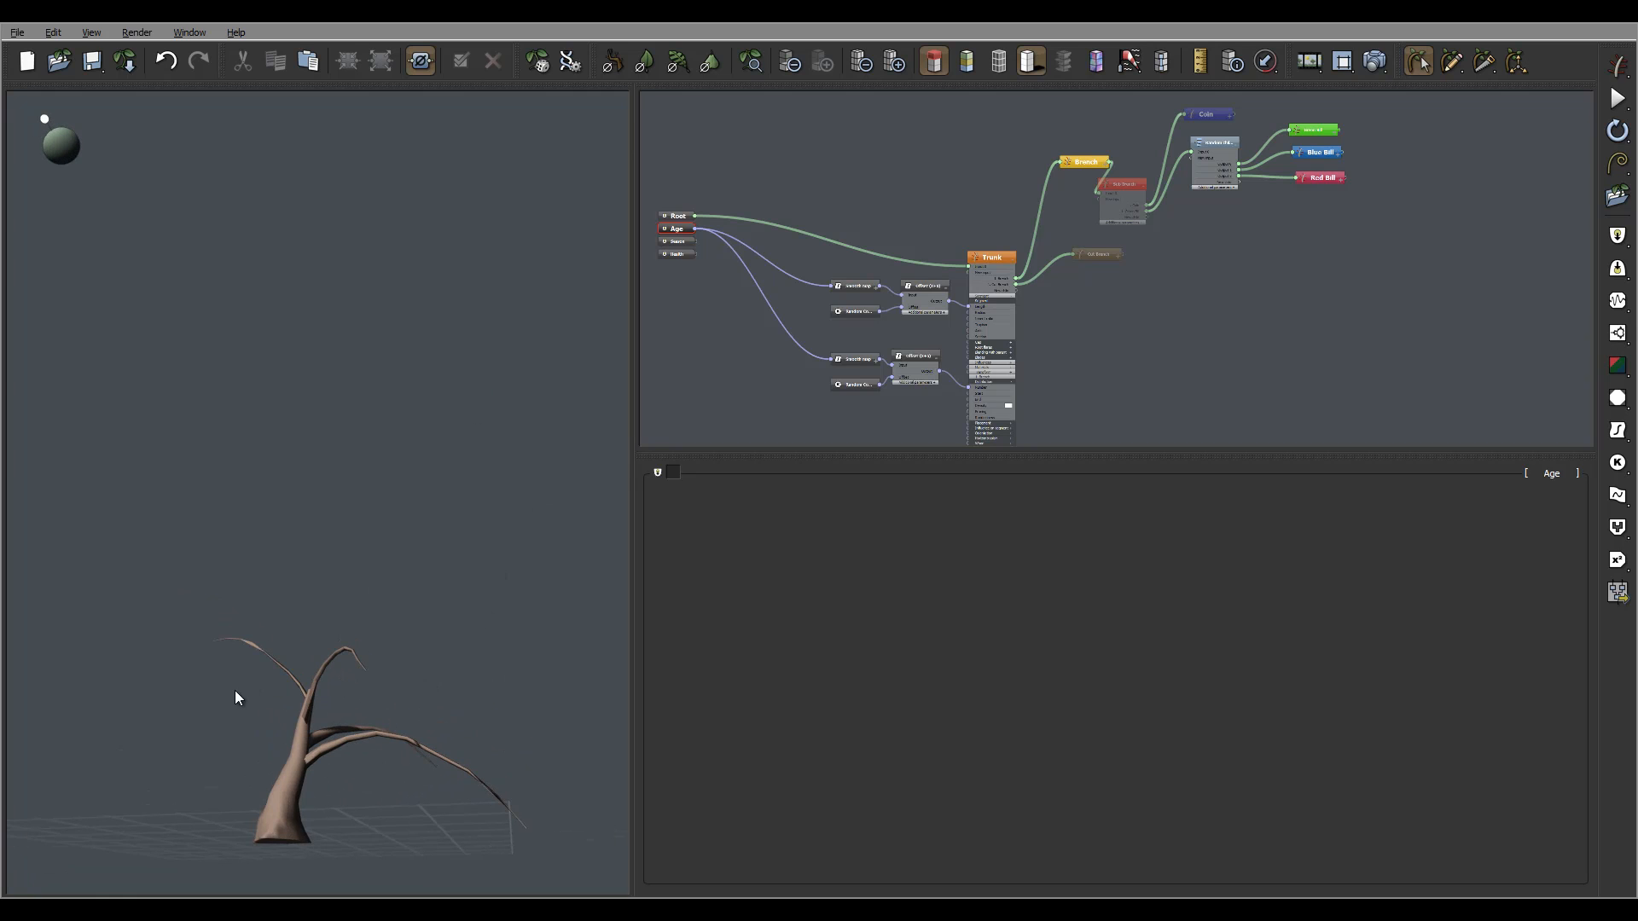